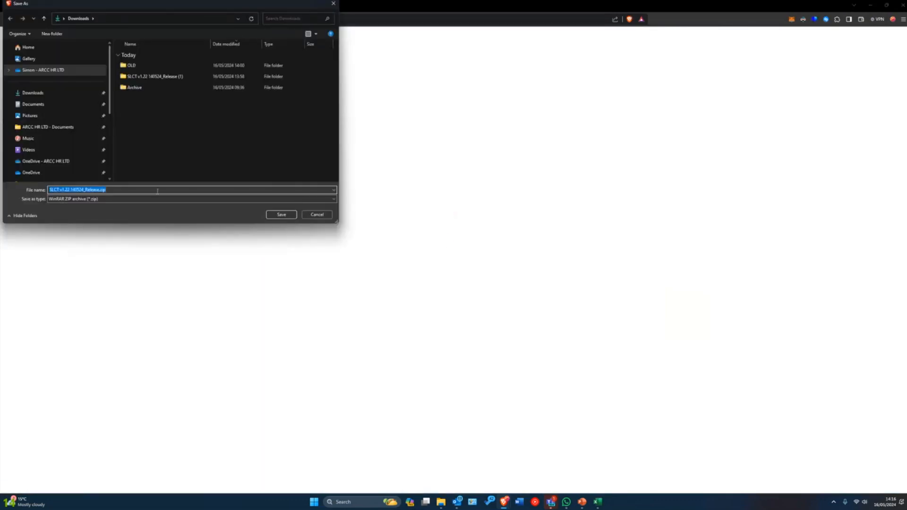
- Save SLCT v1.22 140524_Release.zip to Downloads and extract it into a new folder there
click(280, 215)
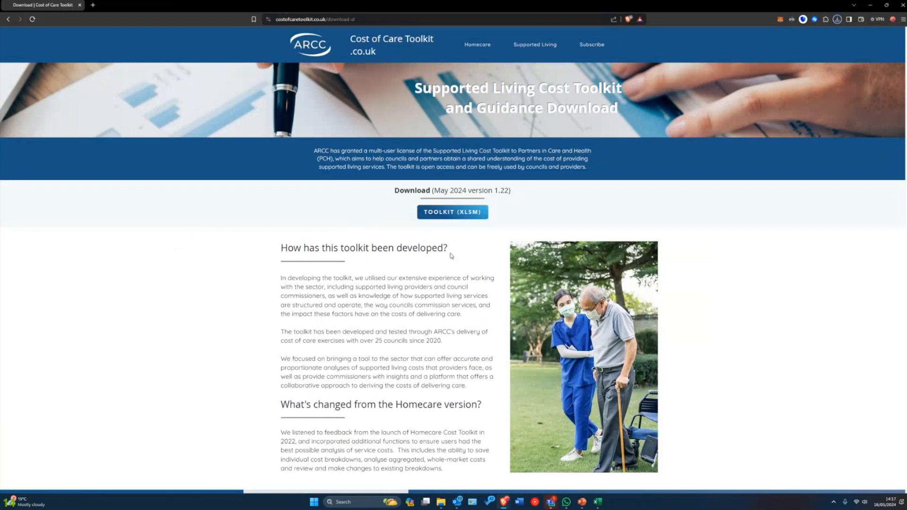
click(821, 35)
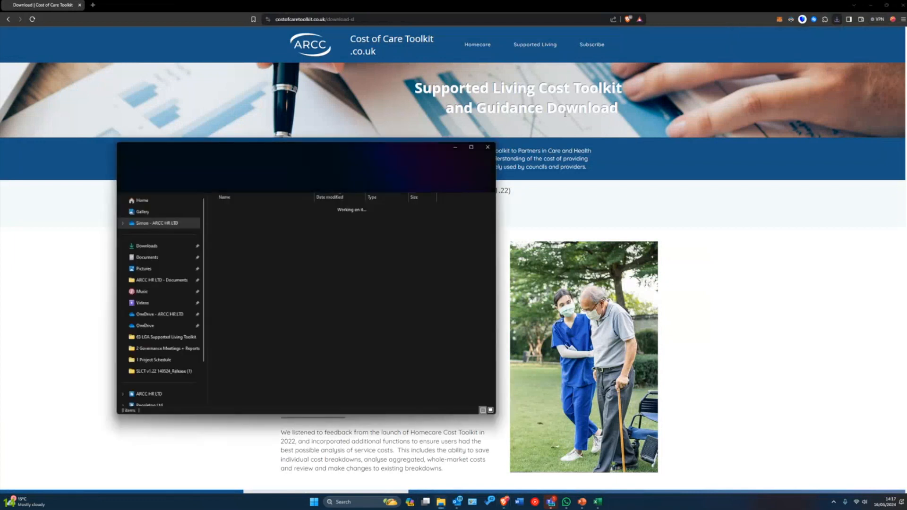
drag(308, 152, 376, 137)
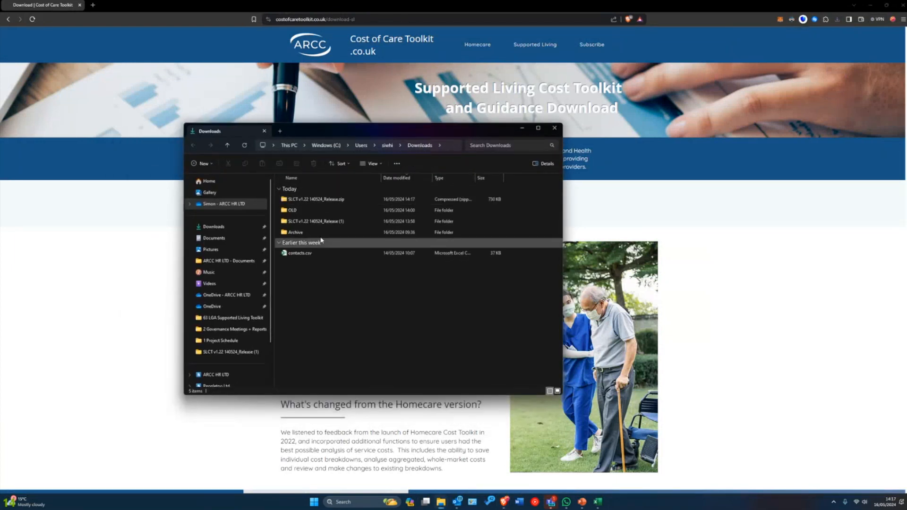
right_click(319, 201)
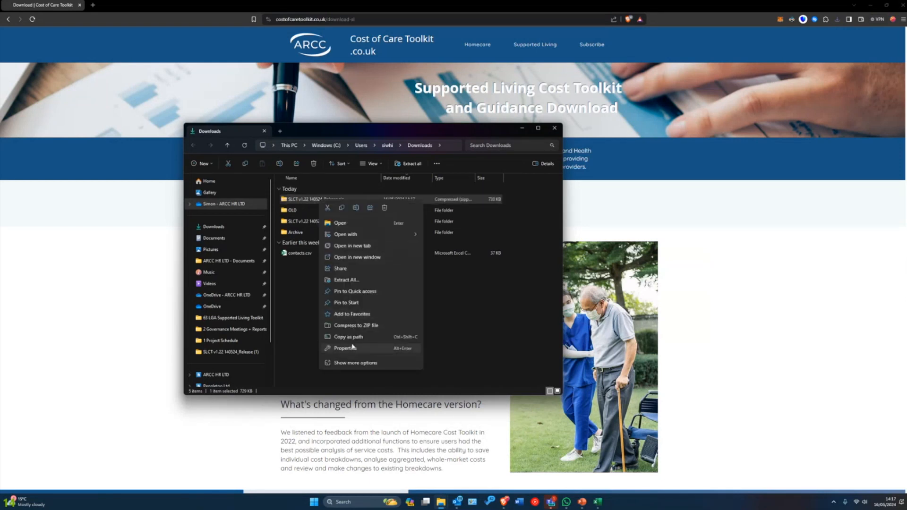
click(342, 281)
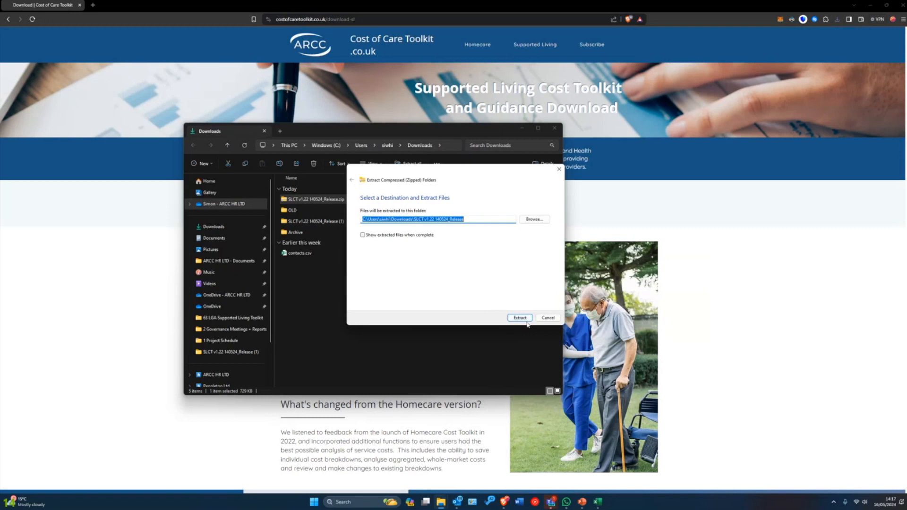
click(520, 318)
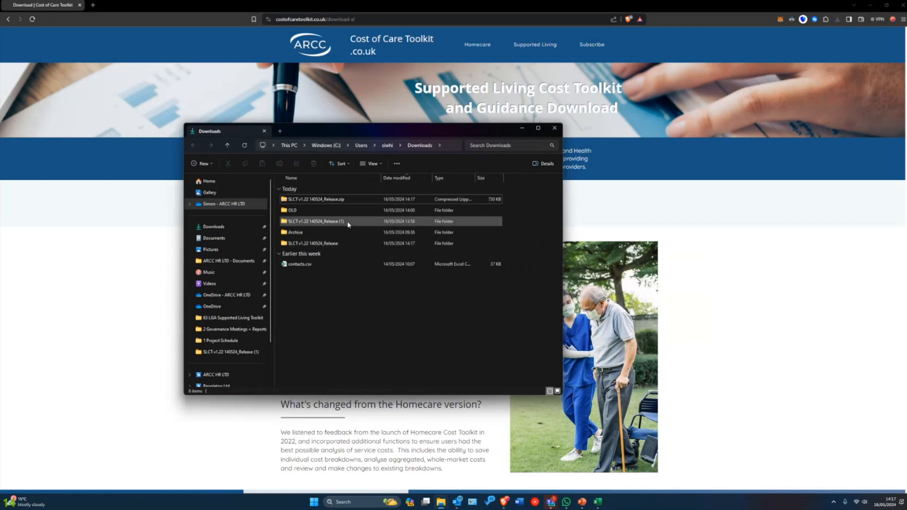
- Sort Downloads by date modified and open SLCT v1.22 140524_Release.xlsm from the extracted folder
click(418, 178)
click(417, 178)
double_click(307, 214)
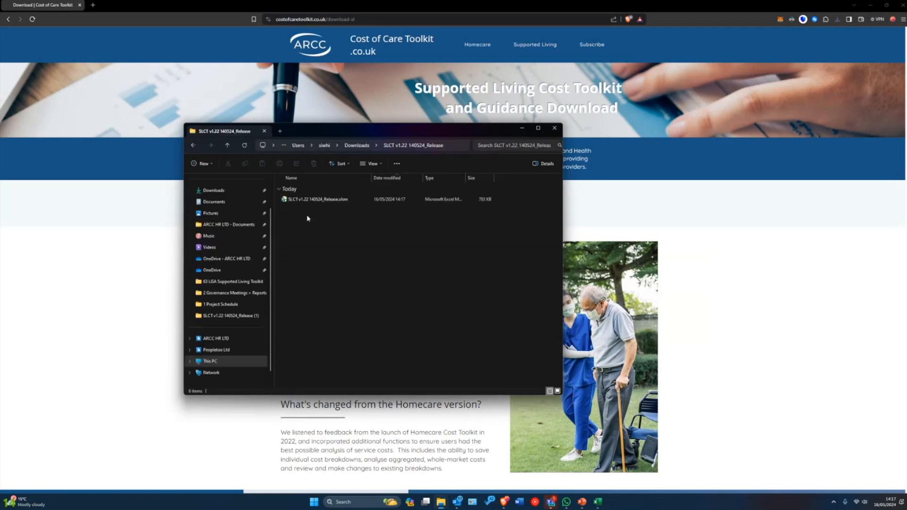
double_click(315, 200)
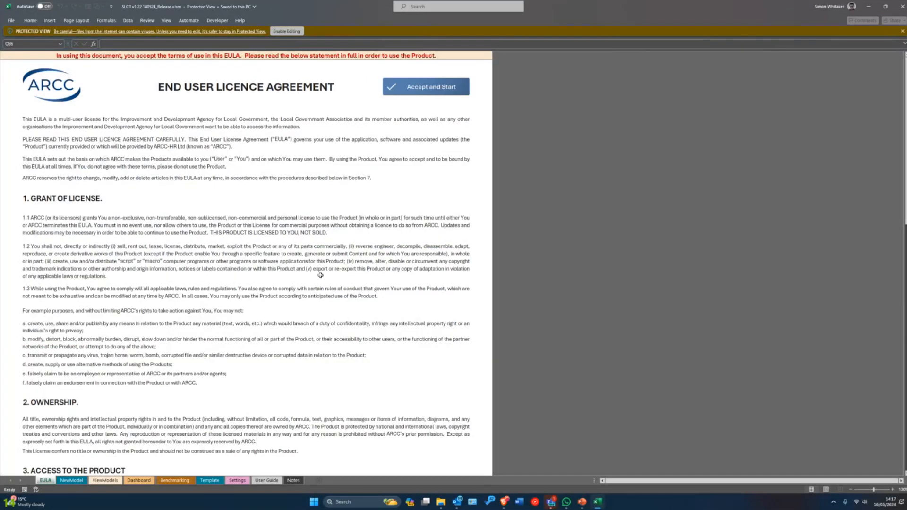
scroll(321, 276, up, 3)
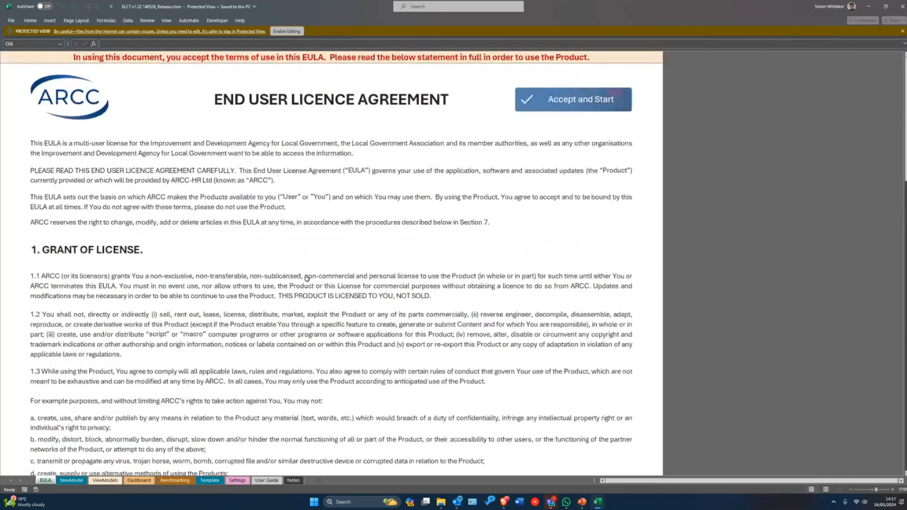
scroll(307, 279, up, 1)
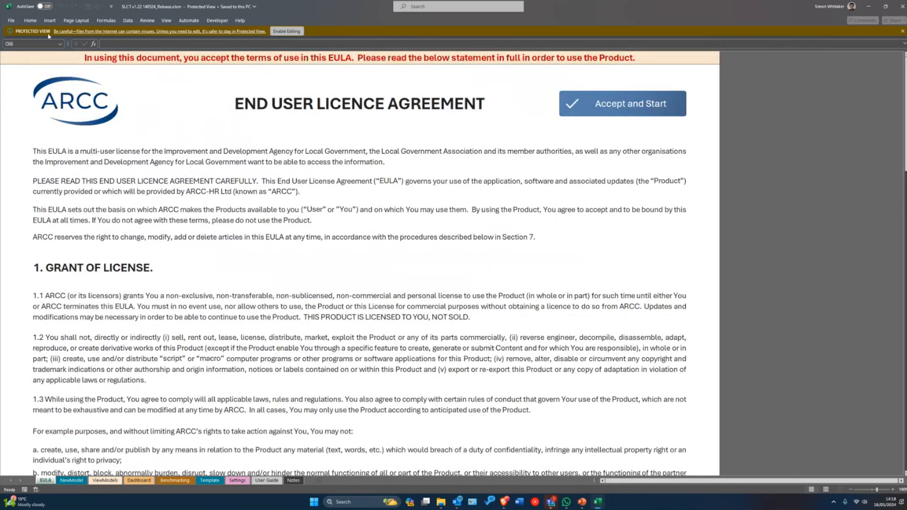
- Enable editing of the toolkit workbook, then close Excel because its macros are blocked
click(286, 32)
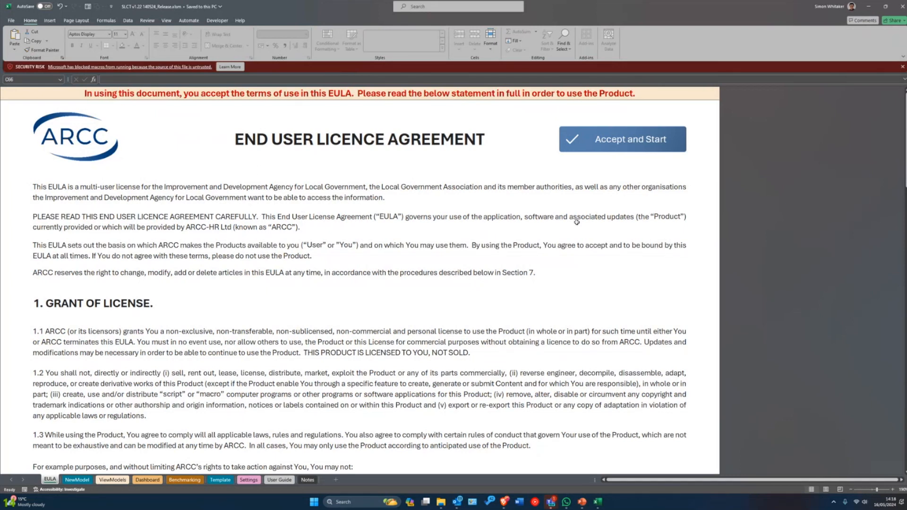
click(902, 8)
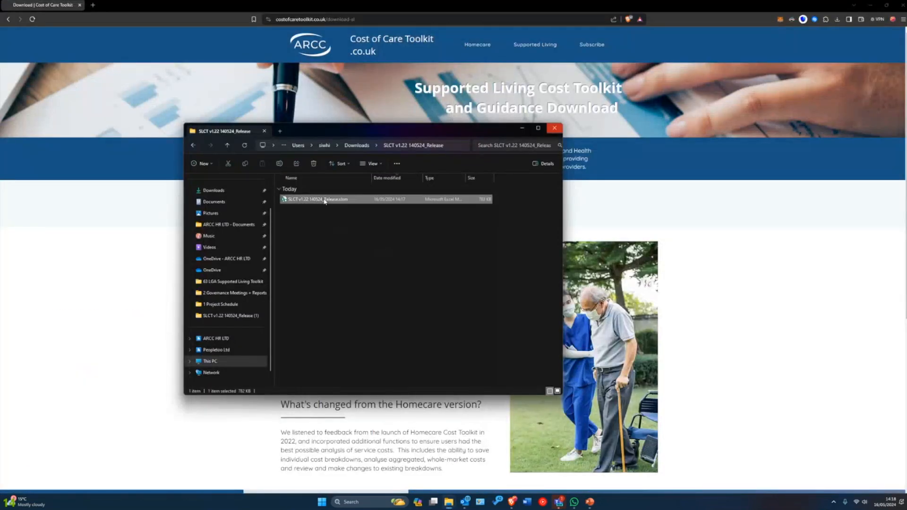
- Unblock the .xlsm file in its Properties and reopen it in Excel
right_click(323, 200)
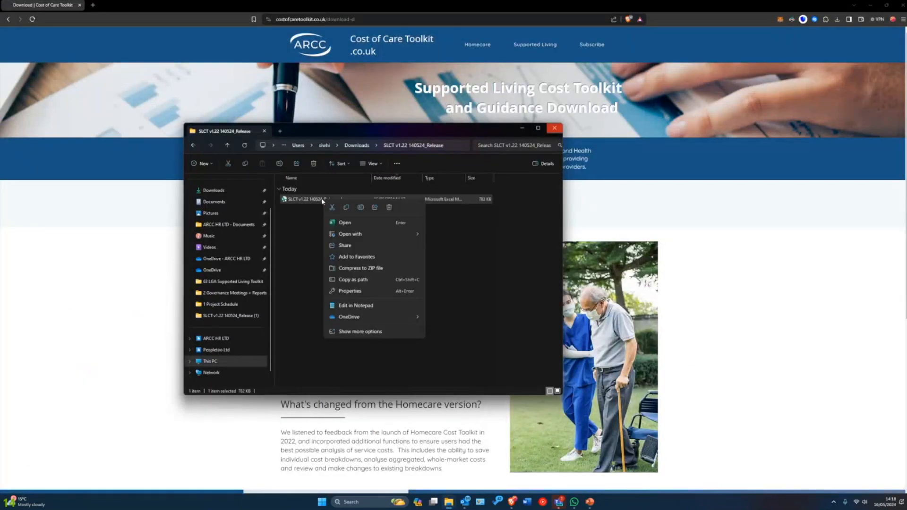
click(352, 292)
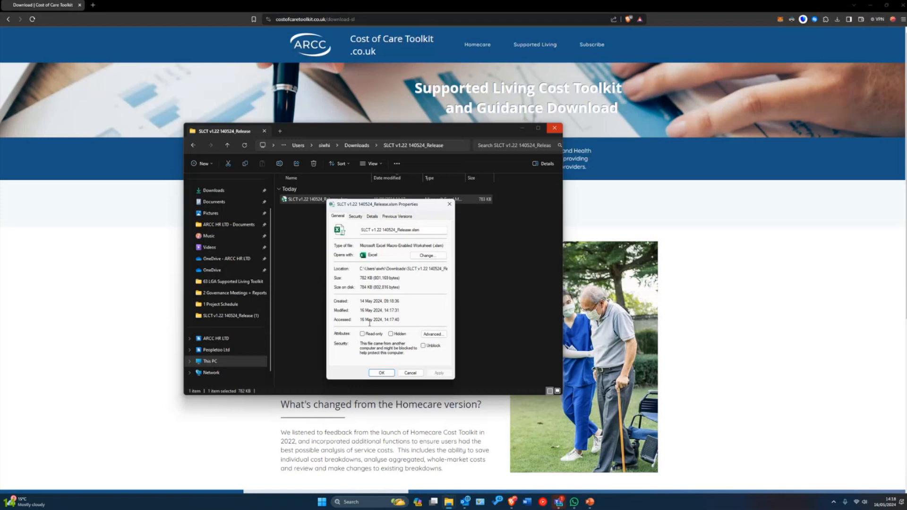
click(424, 346)
click(381, 373)
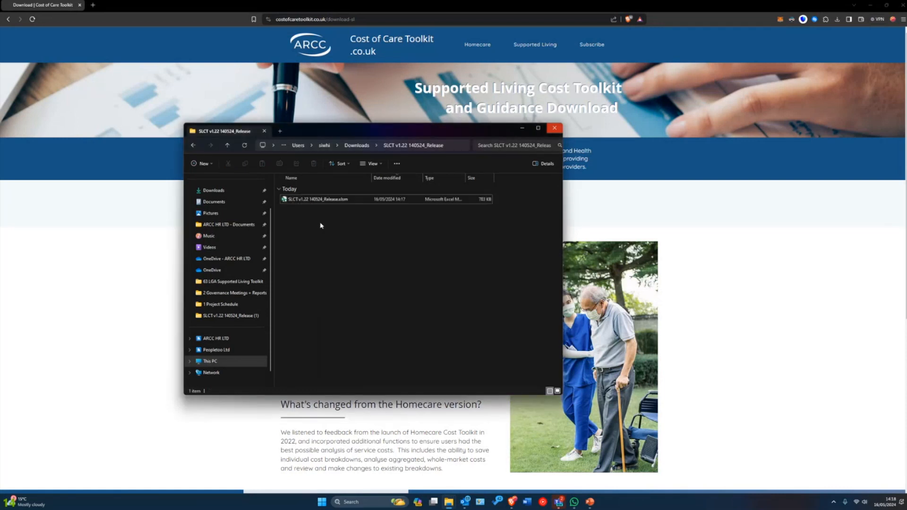
double_click(320, 200)
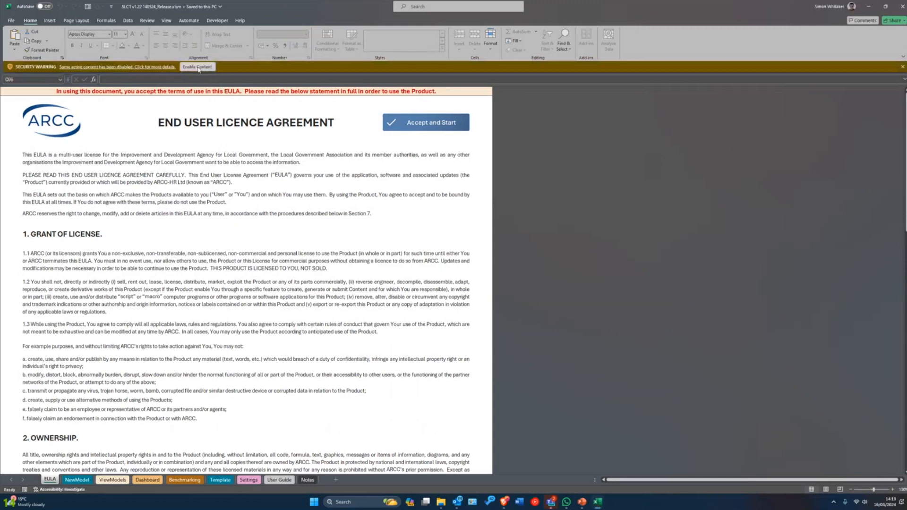
- Enable the workbook's macro content and zoom in on the EULA sheet
click(206, 68)
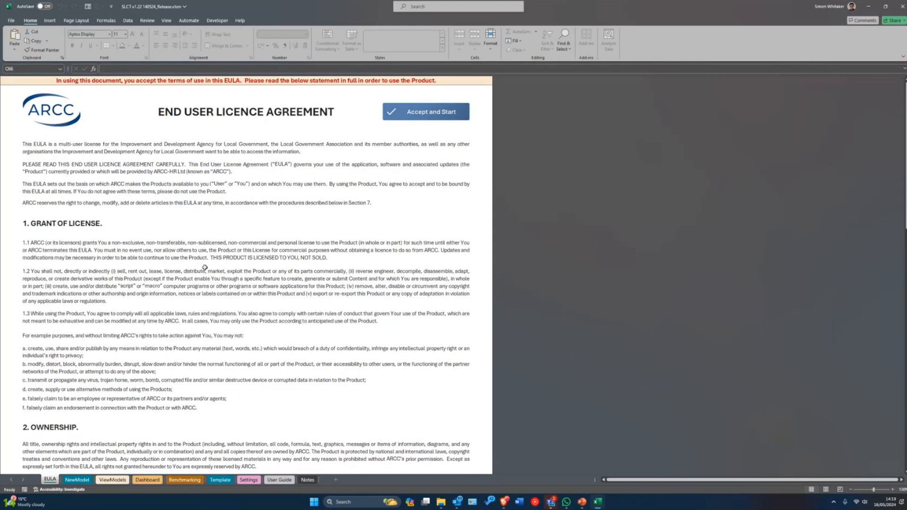
scroll(204, 268, up, 1)
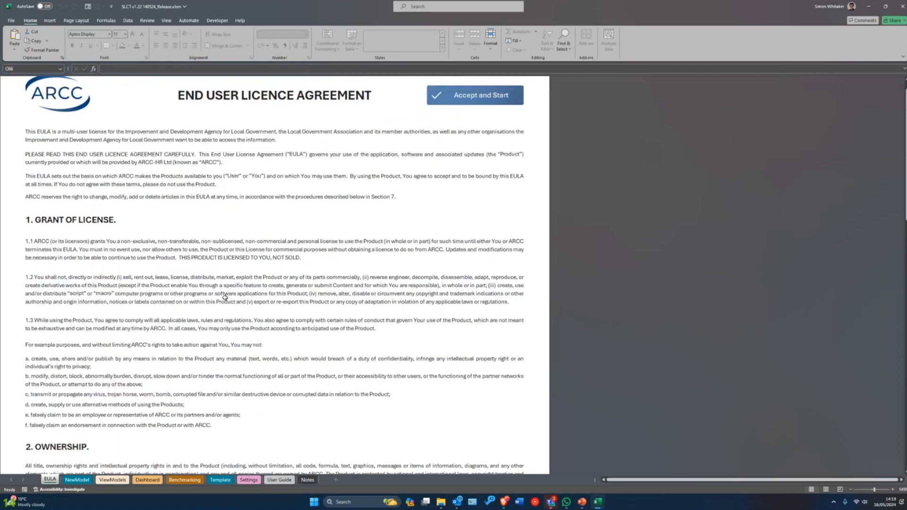
scroll(208, 295, up, 2)
scroll(203, 294, up, 3)
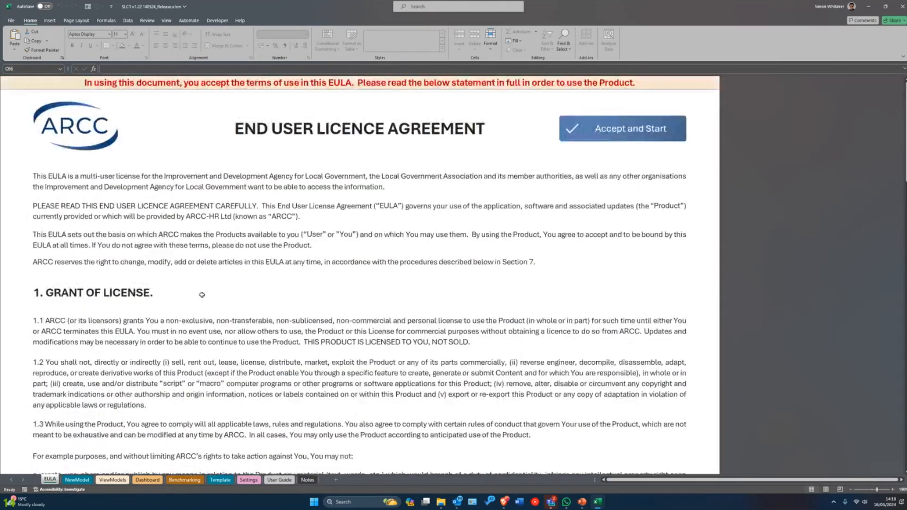
scroll(201, 294, up, 1)
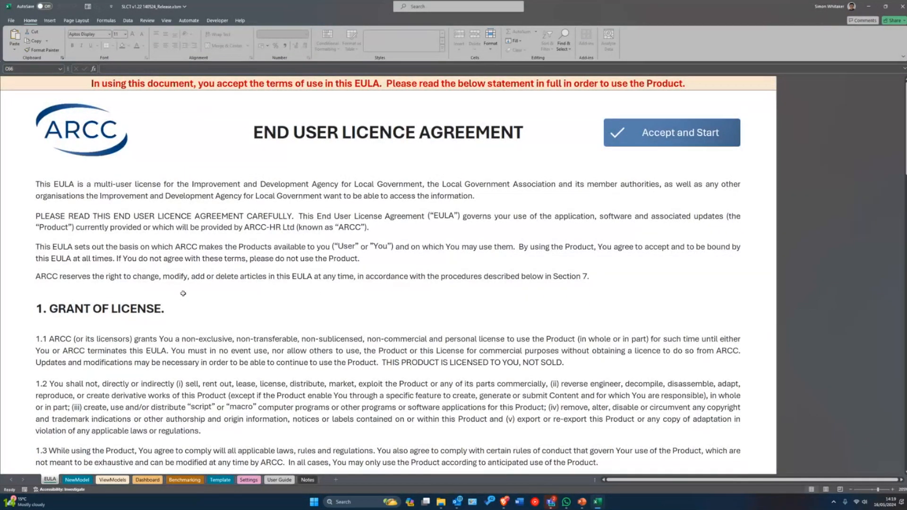
scroll(184, 267, up, 2)
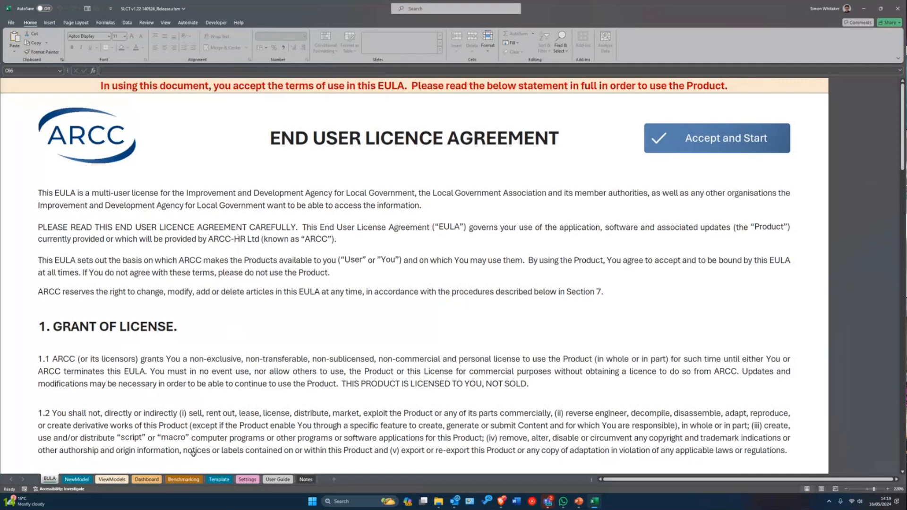
scroll(368, 142, down, 5)
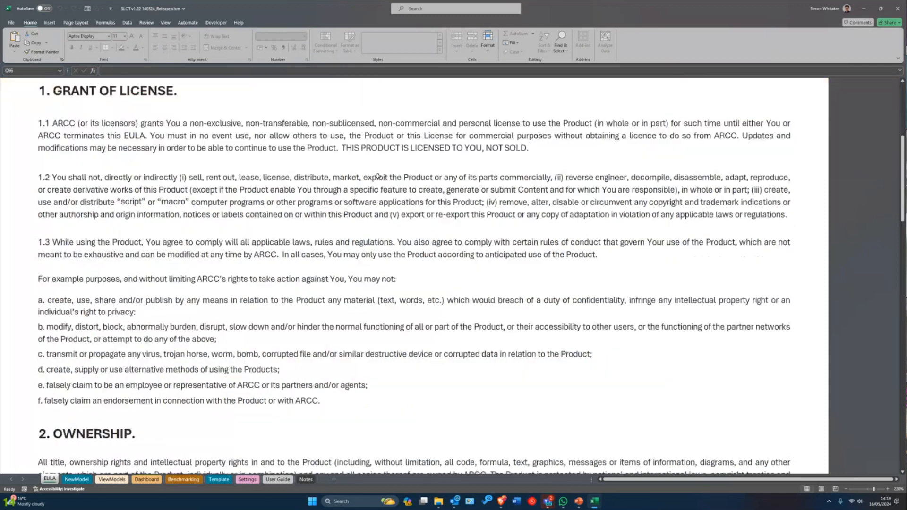
scroll(368, 143, up, 5)
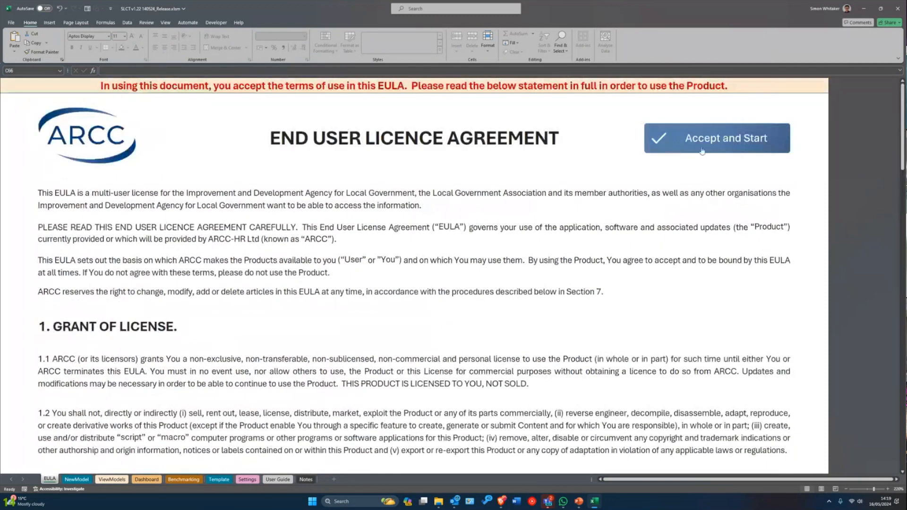
- Accept the EULA with Accept and Start to reach the System Settings sheet
click(662, 138)
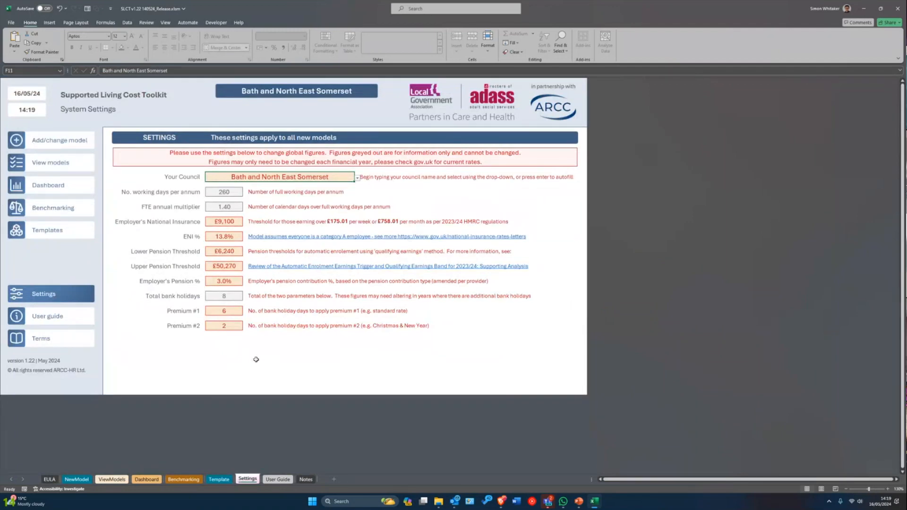
scroll(137, 345, up, 3)
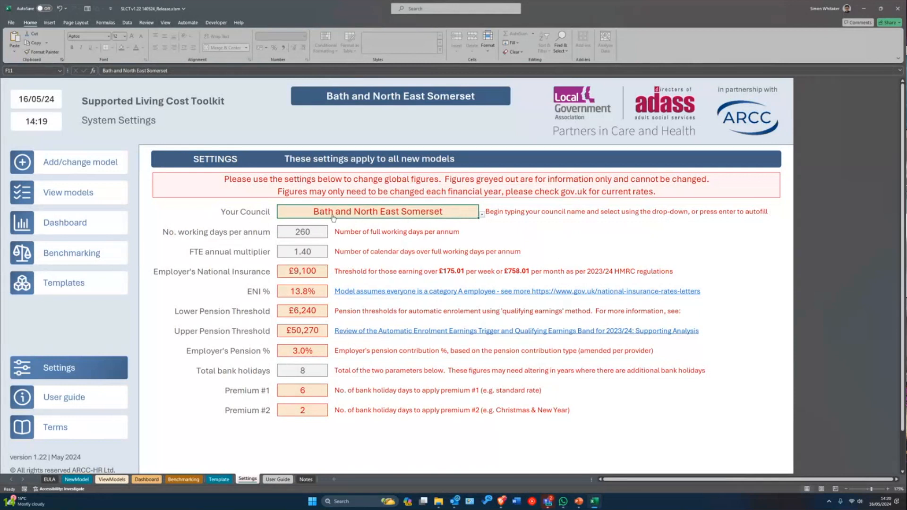
- Choose Kirklees from the Your Council drop-down on the System Settings sheet
click(369, 214)
scroll(356, 261, down, 4)
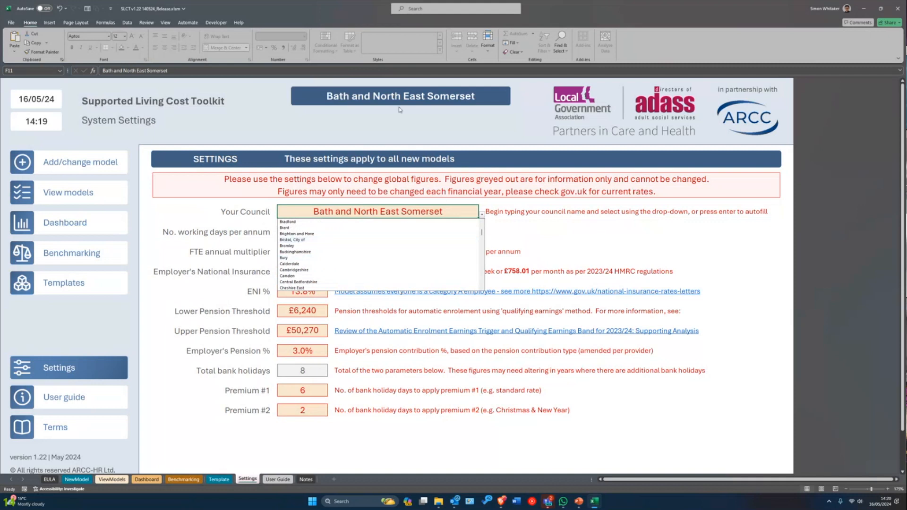
scroll(330, 250, down, 6)
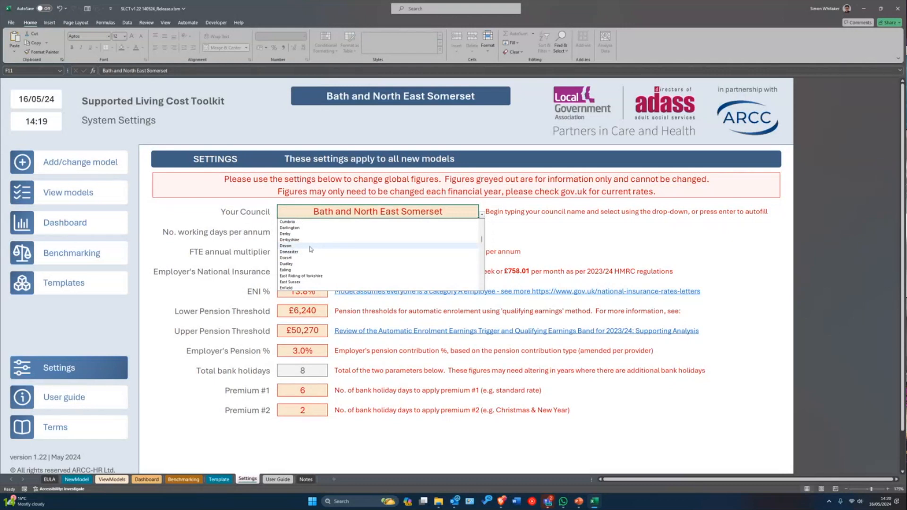
scroll(322, 258, down, 2)
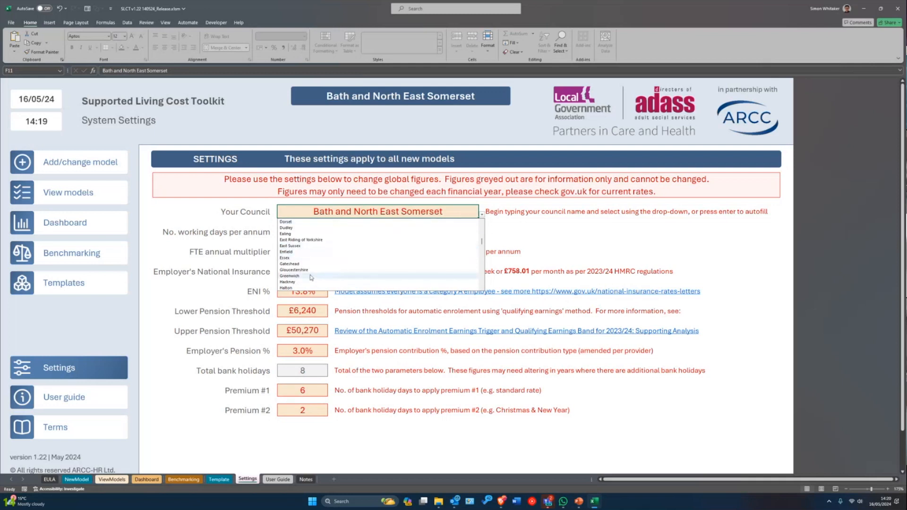
scroll(305, 274, down, 4)
scroll(301, 272, down, 2)
scroll(301, 272, down, 2)
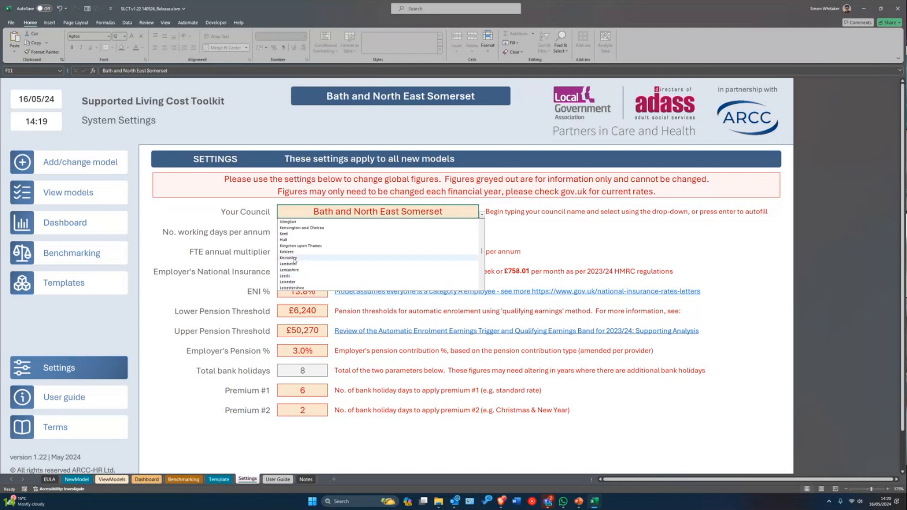
click(301, 272)
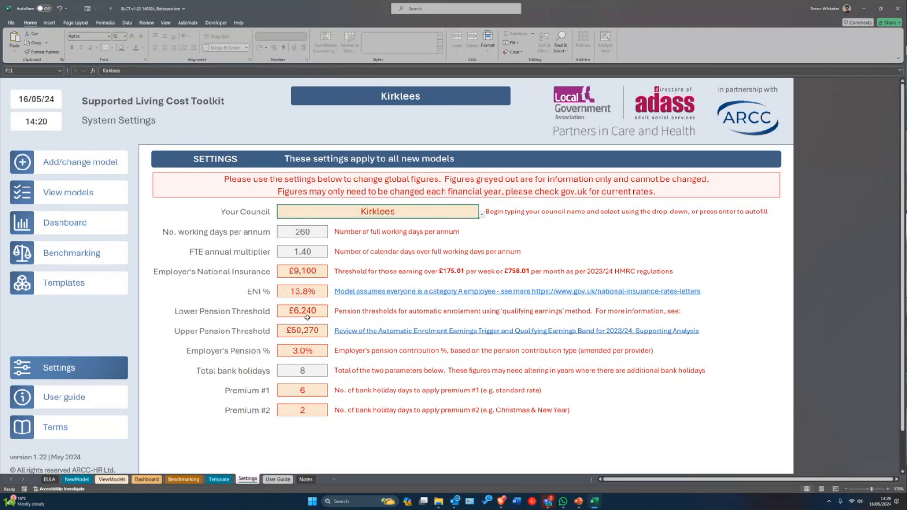
click(316, 291)
click(313, 273)
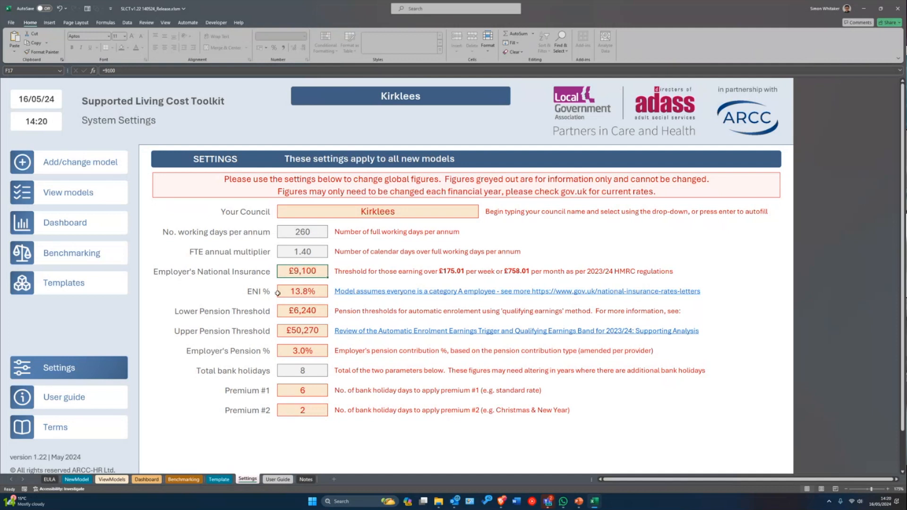
click(295, 294)
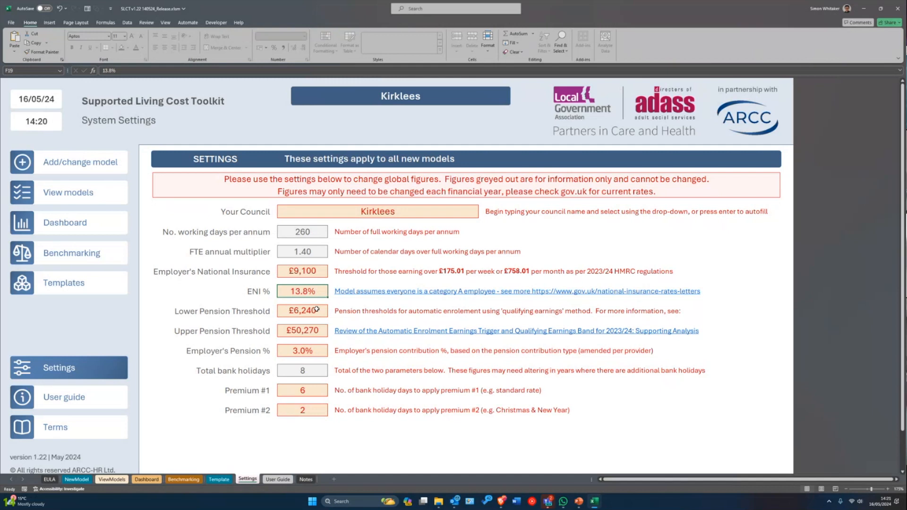
click(285, 333)
click(299, 312)
click(299, 291)
click(301, 329)
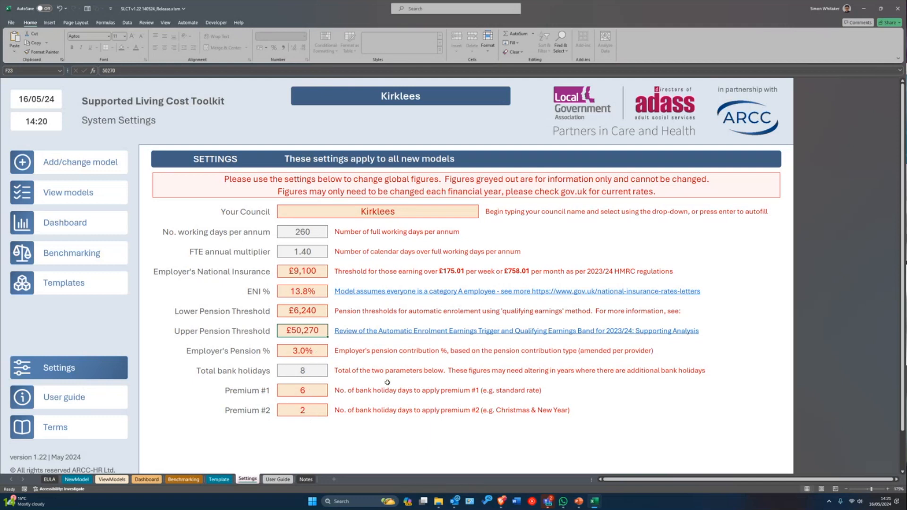
click(315, 351)
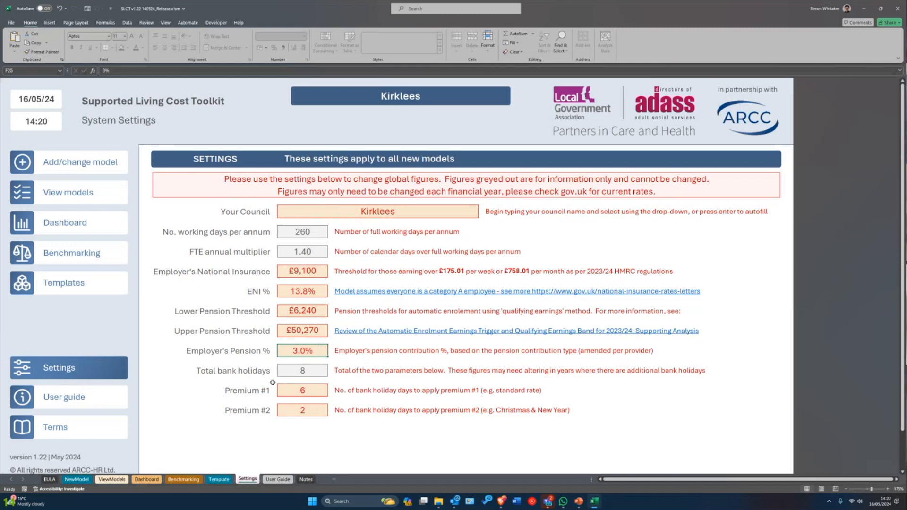
click(319, 395)
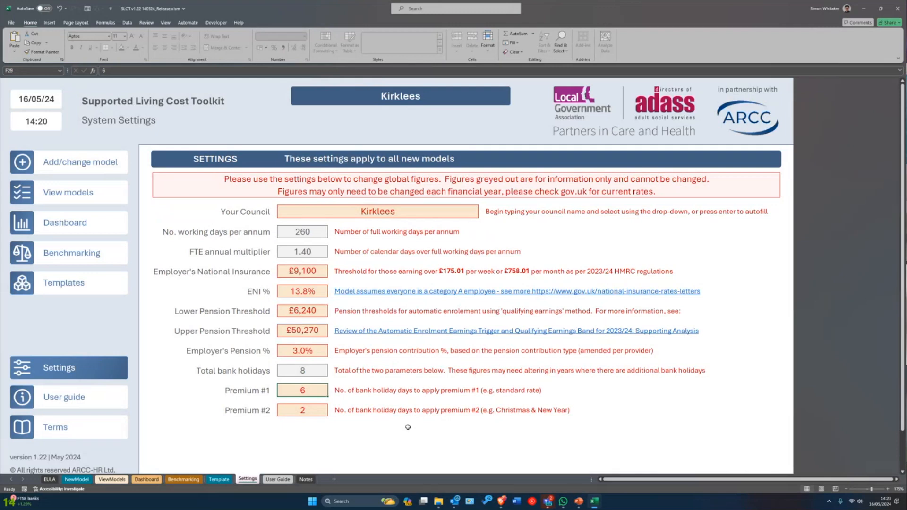
scroll(354, 325, down, 1)
scroll(354, 325, up, 1)
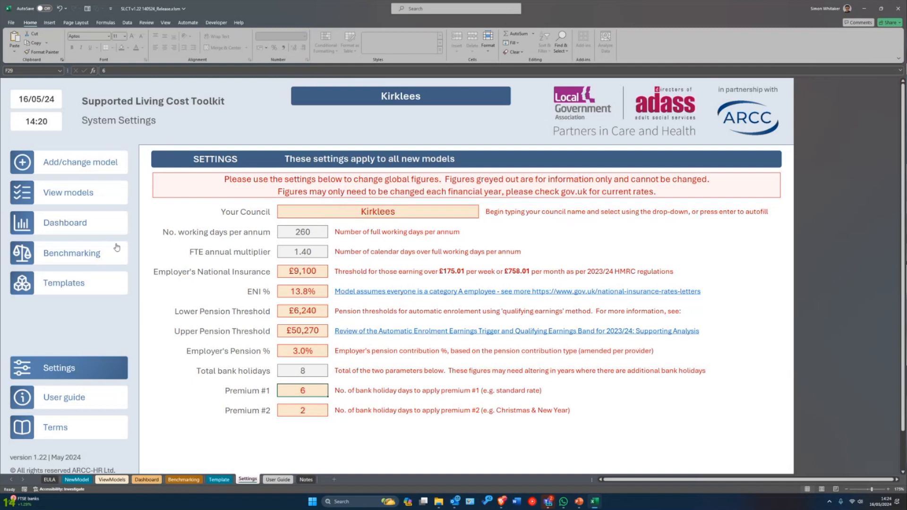
- Go to Add/change model in the side menu and review the NewModel sheet's sections
click(95, 163)
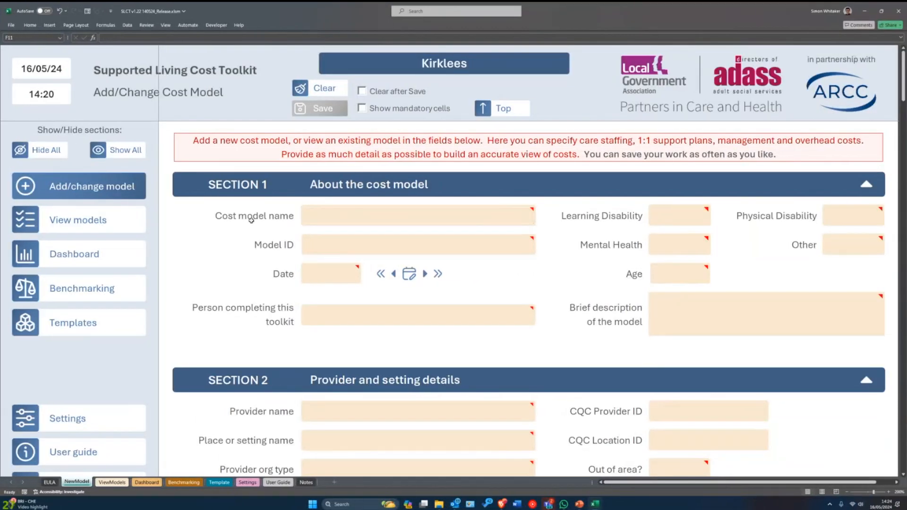
mouse_move(332, 216)
mouse_move(902, 99)
mouse_down()
mouse_move(900, 359)
mouse_move(887, 182)
mouse_move(895, 95)
mouse_up()
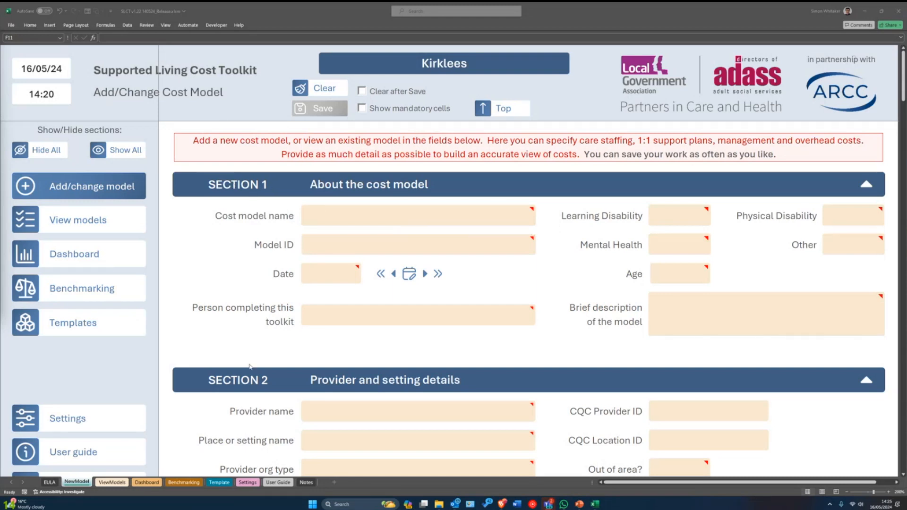
scroll(248, 374, down, 3)
scroll(371, 376, up, 3)
click(864, 186)
click(867, 240)
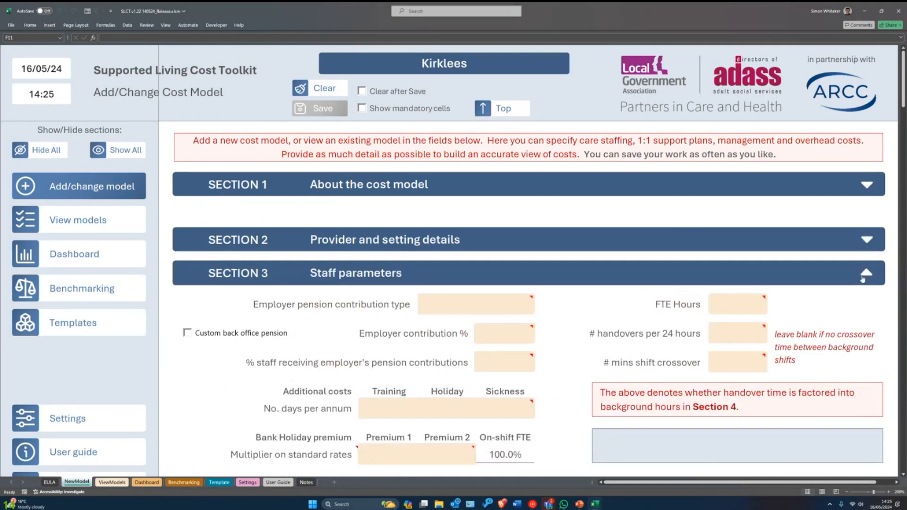
click(866, 273)
click(866, 315)
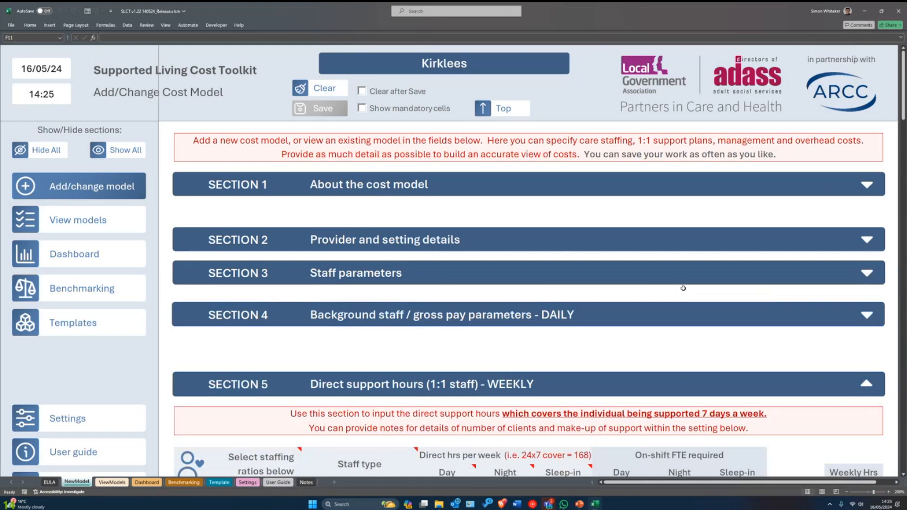
scroll(346, 292, down, 3)
scroll(345, 292, up, 1)
scroll(346, 292, up, 2)
click(866, 315)
scroll(823, 311, down, 1)
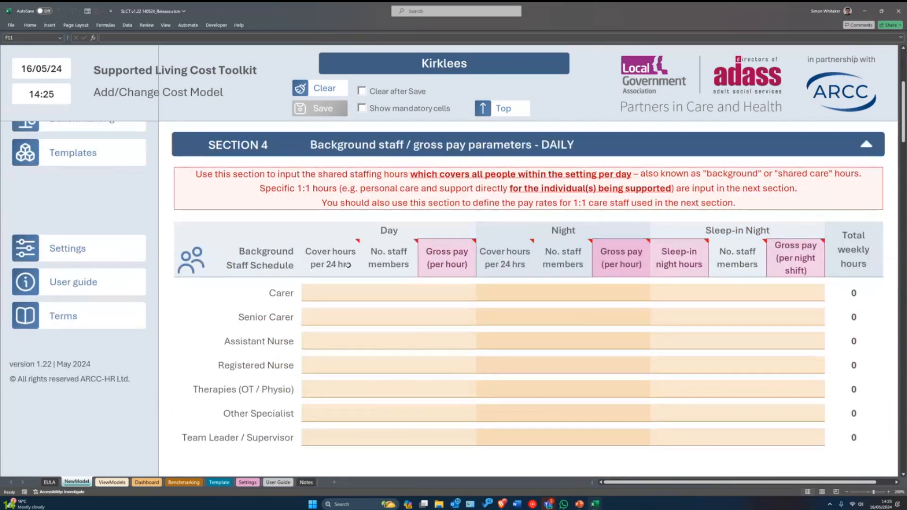
drag(326, 291, 455, 304)
scroll(455, 304, up, 3)
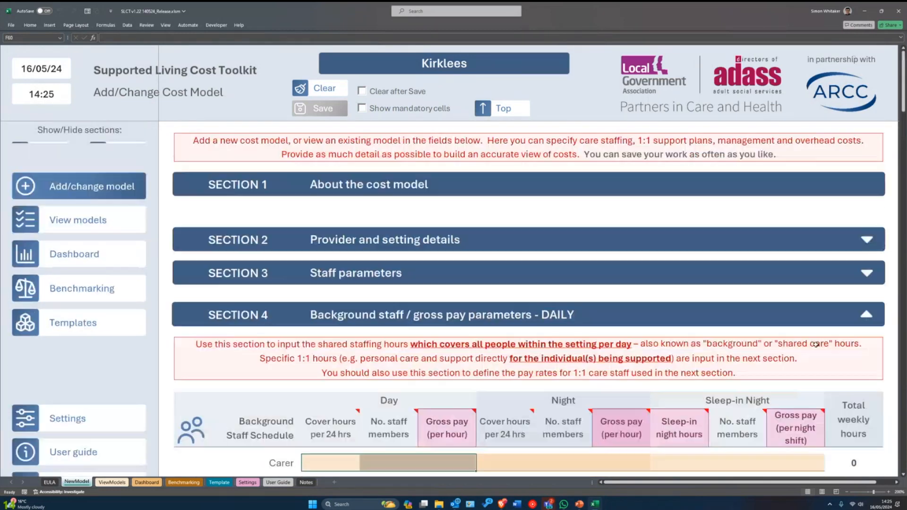
click(866, 316)
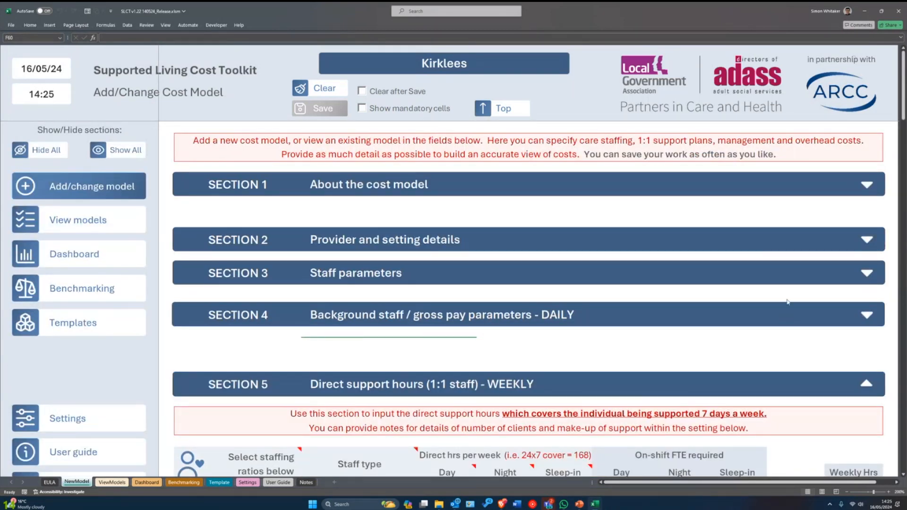
click(51, 150)
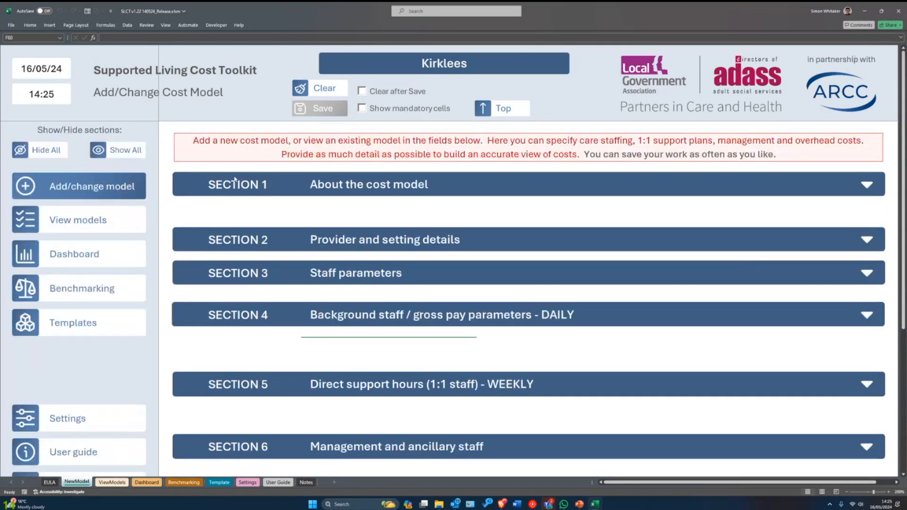
click(119, 151)
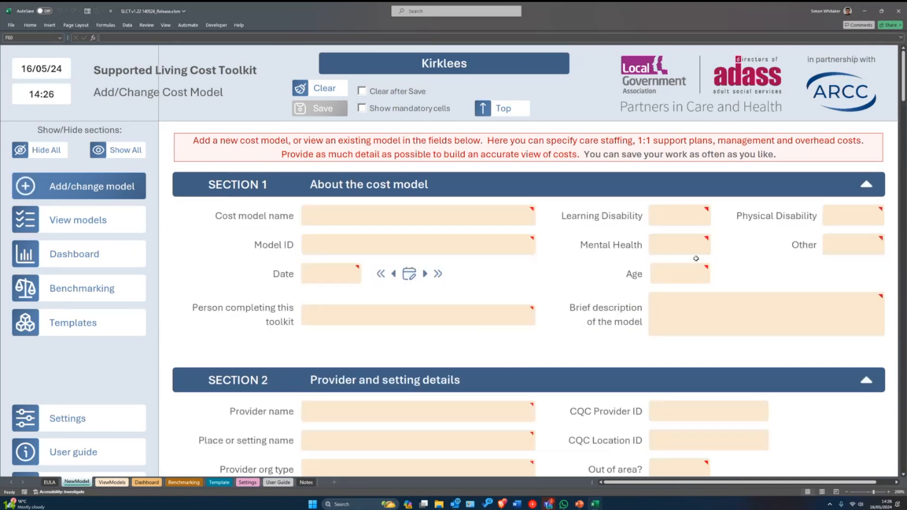
scroll(699, 257, down, 5)
scroll(563, 283, up, 3)
scroll(563, 283, up, 3)
mouse_move(336, 217)
mouse_move(372, 216)
click(356, 213)
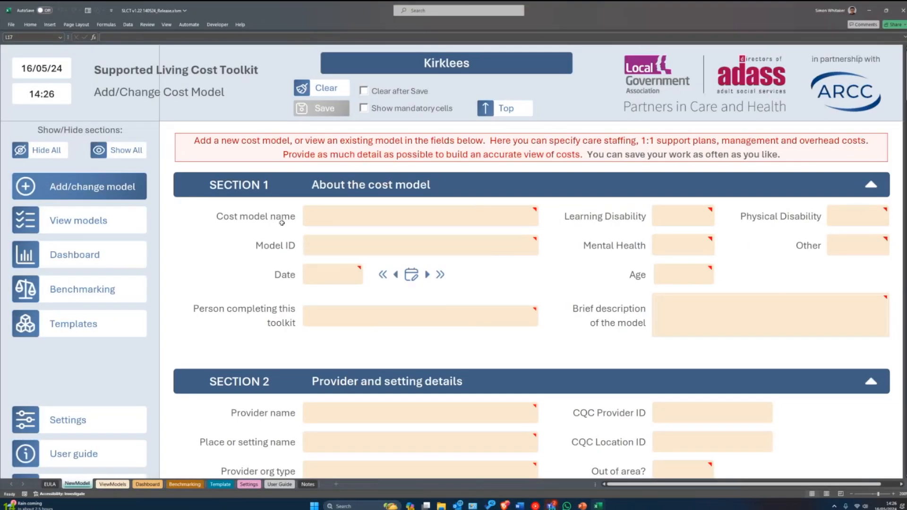
click(322, 215)
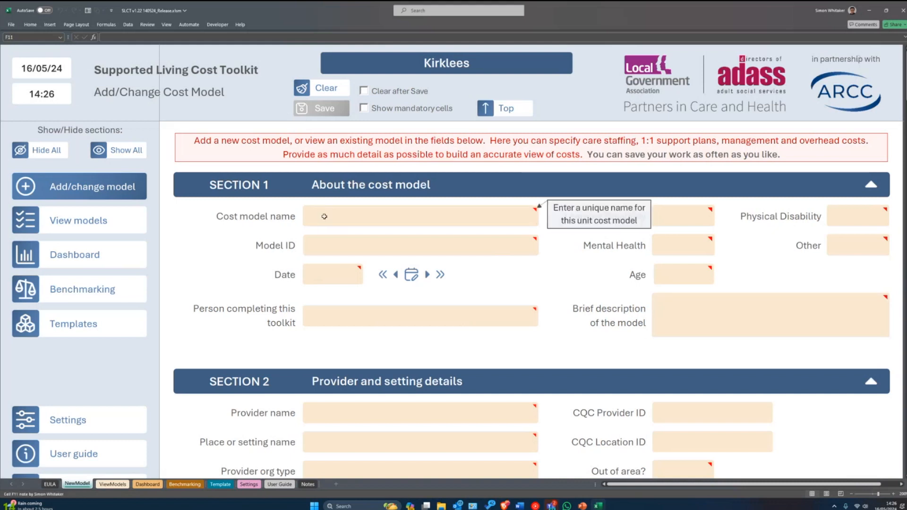
mouse_move(354, 218)
mouse_move(783, 311)
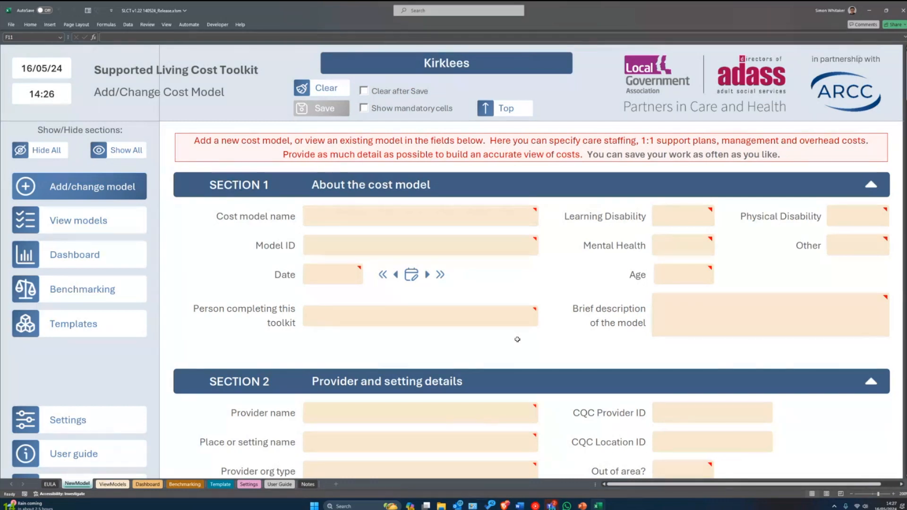
- Enter 'Bob's SL Plan 2024' as the cost model name
text(ADM)
key(BackSpace)
key(BackSpace)
key(BackSpace)
text(Bob)
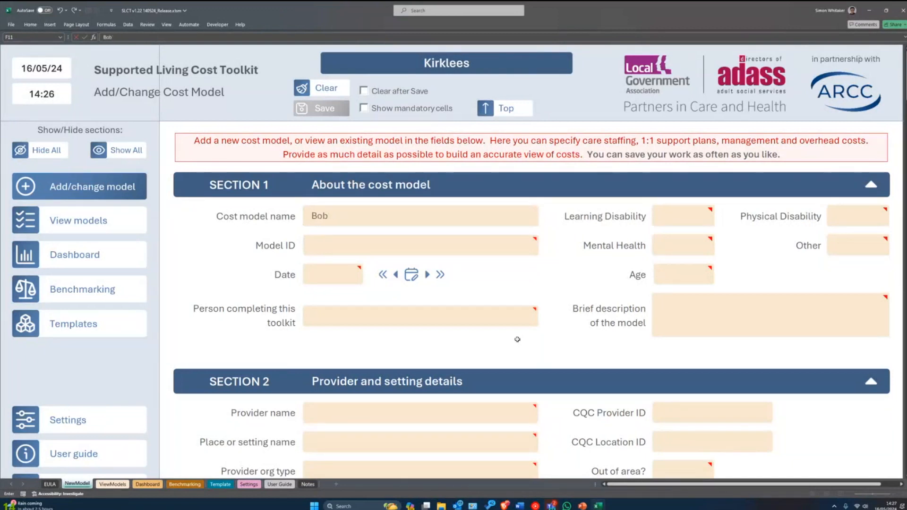
text('s SL Plan 2024)
key(Return)
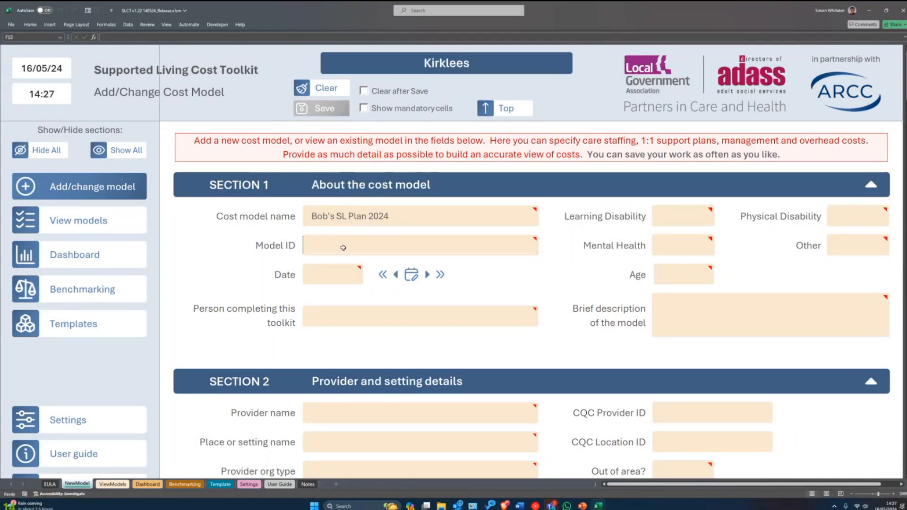
- Set the Model ID to 8005 and check the field
mouse_move(340, 246)
mouse_move(391, 441)
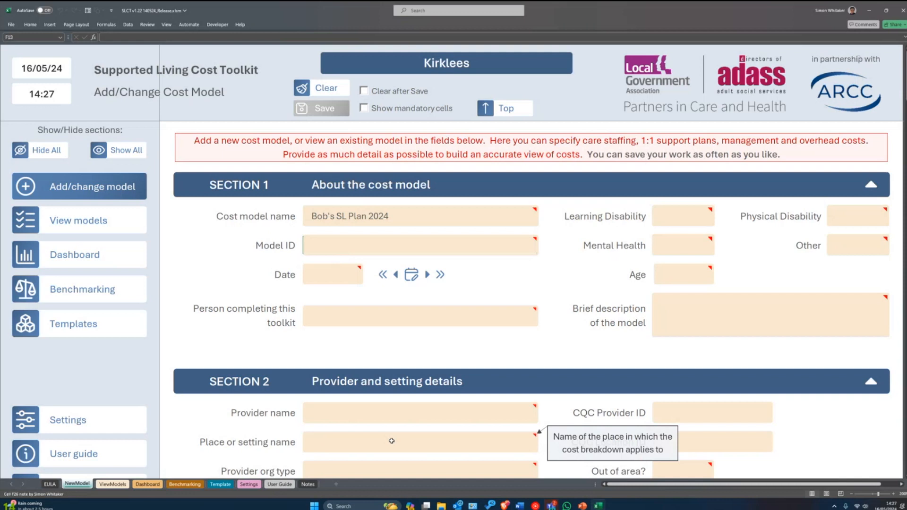
text(8005)
key(Return)
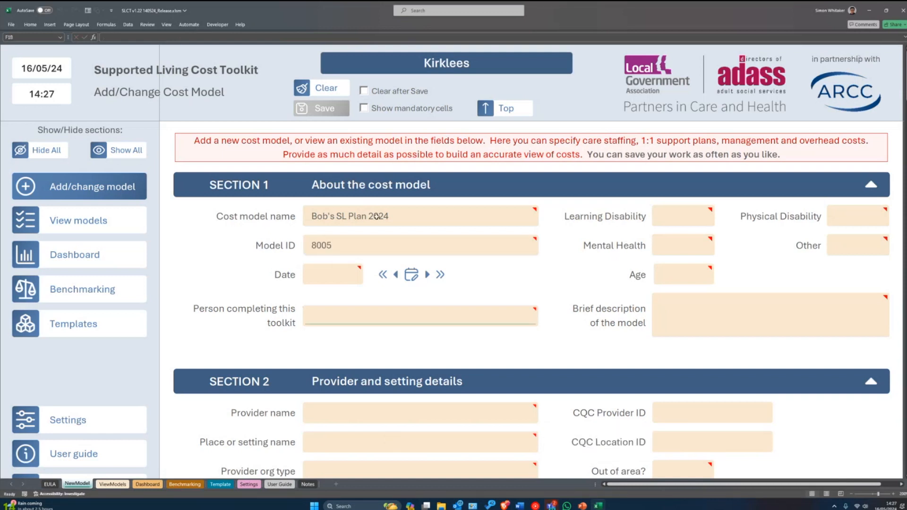
click(337, 248)
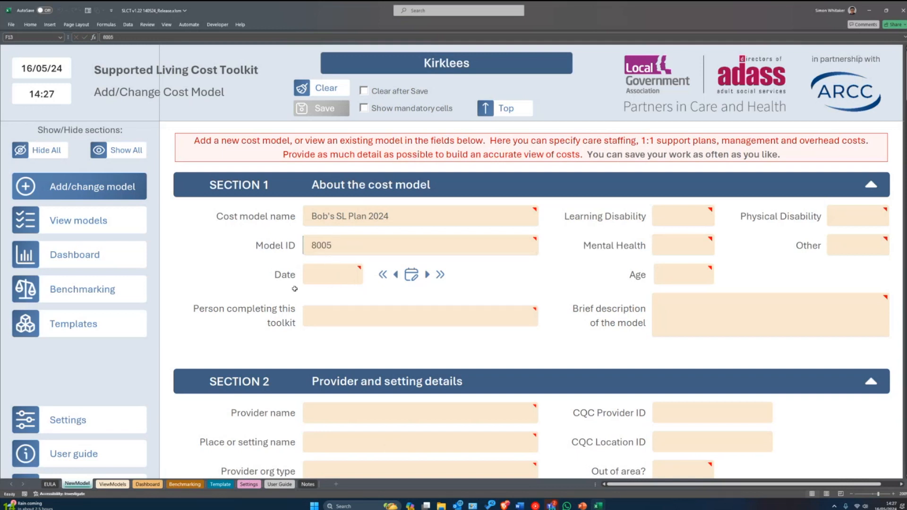
mouse_move(330, 274)
- Insert today's date and test the day/week arrows, ending on 16/05/24
click(409, 277)
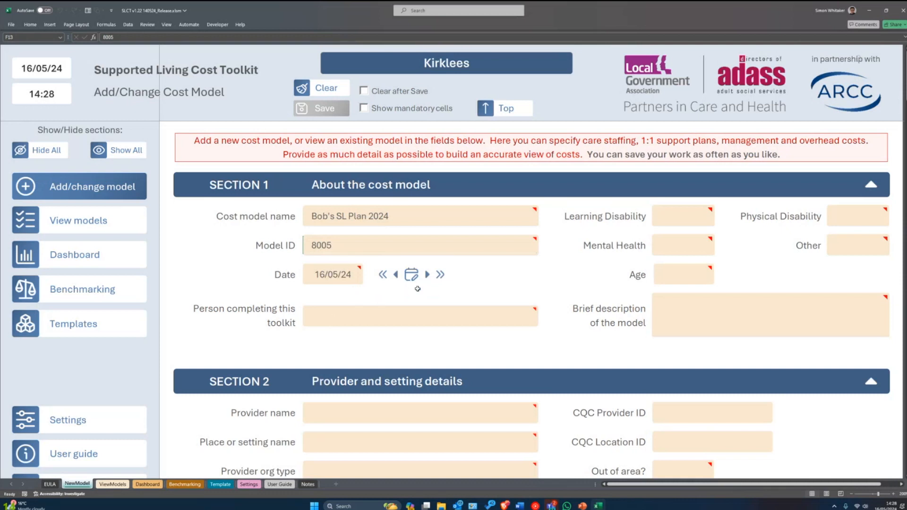
click(396, 276)
click(397, 276)
click(427, 276)
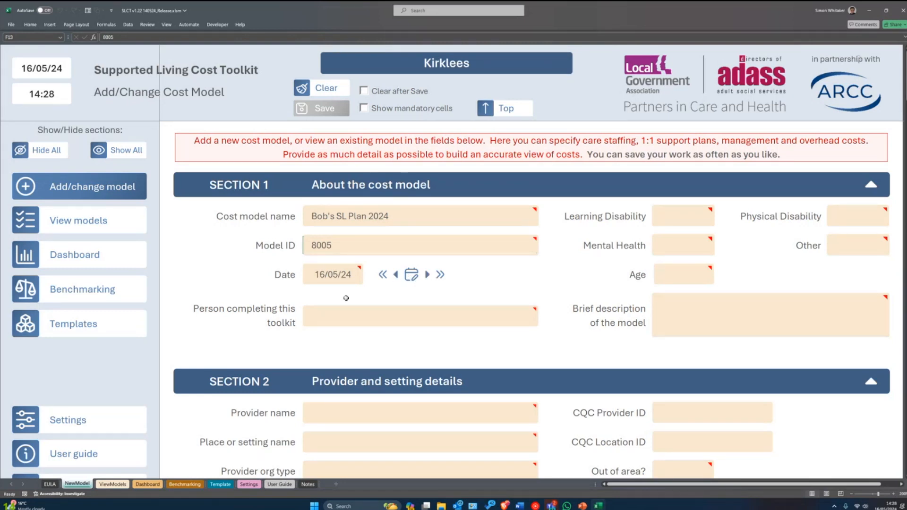
click(382, 279)
click(440, 279)
click(383, 276)
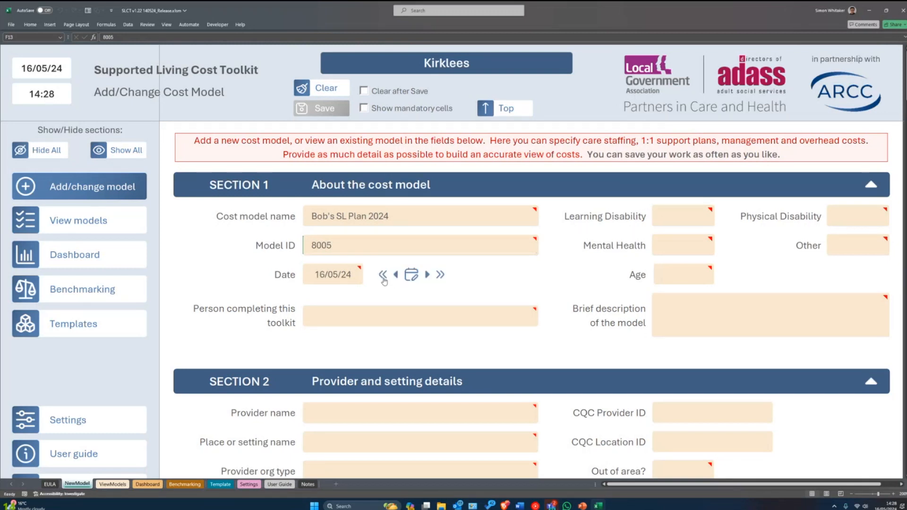
click(441, 277)
- Enter the completer's name in the Person completing this toolkit field
mouse_move(383, 315)
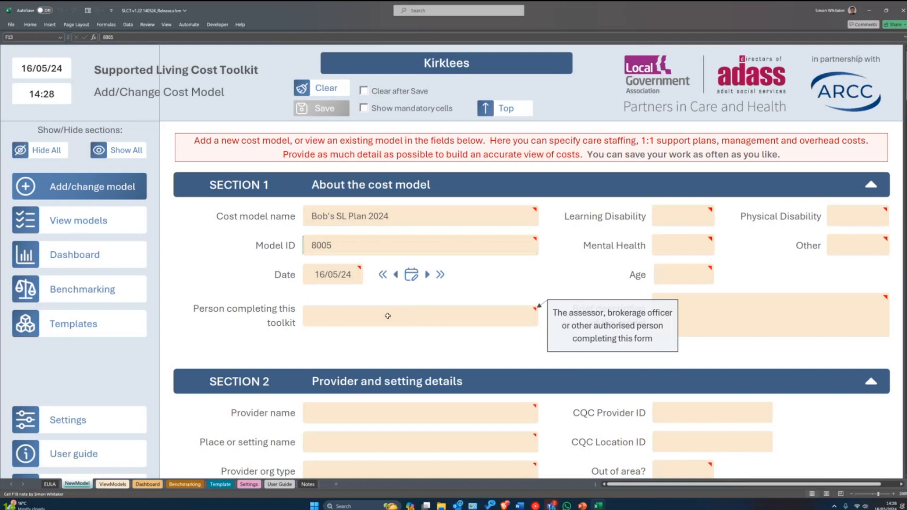
click(362, 313)
text(Simon ARCC)
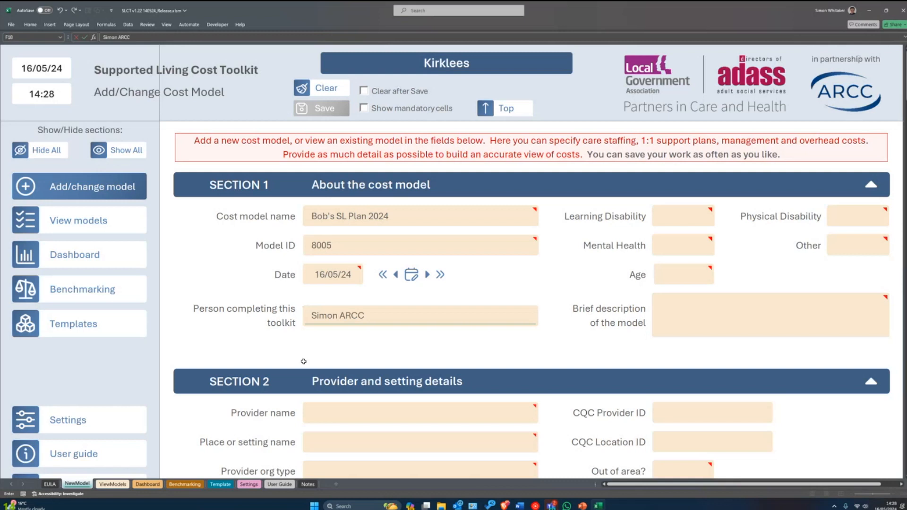
key(Return)
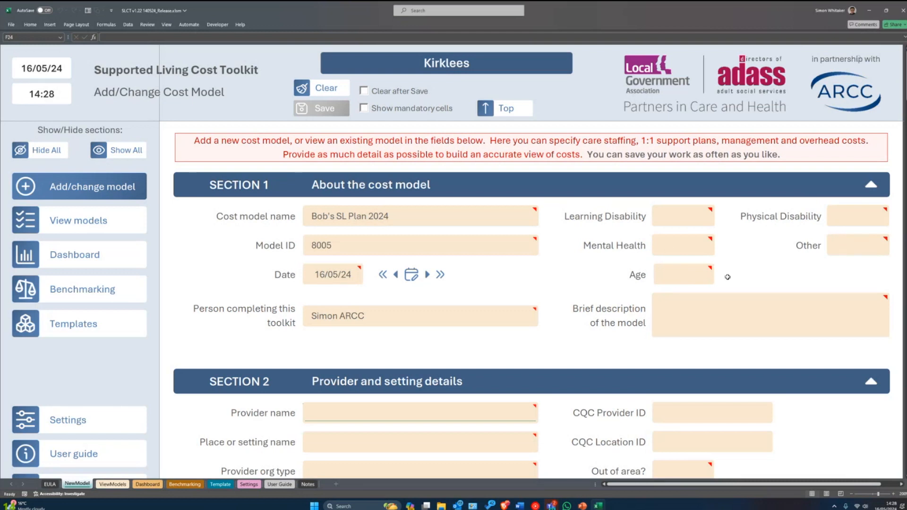
- Set Learning Disability to Y and choose the 18-65 age band
click(676, 215)
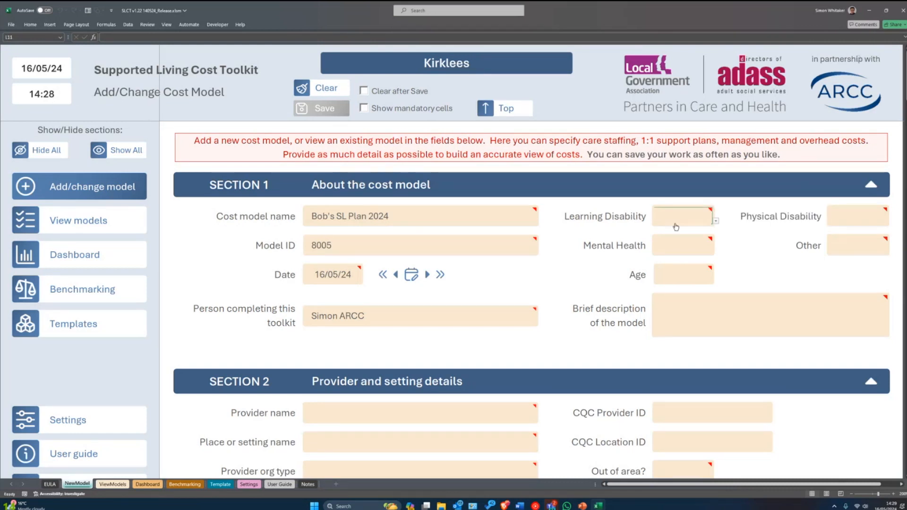
click(716, 222)
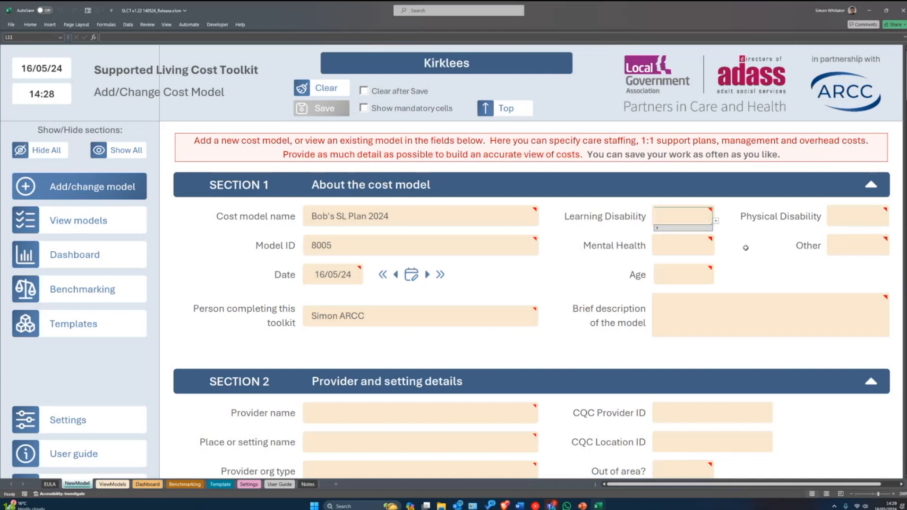
click(679, 221)
text(Y)
key(Return)
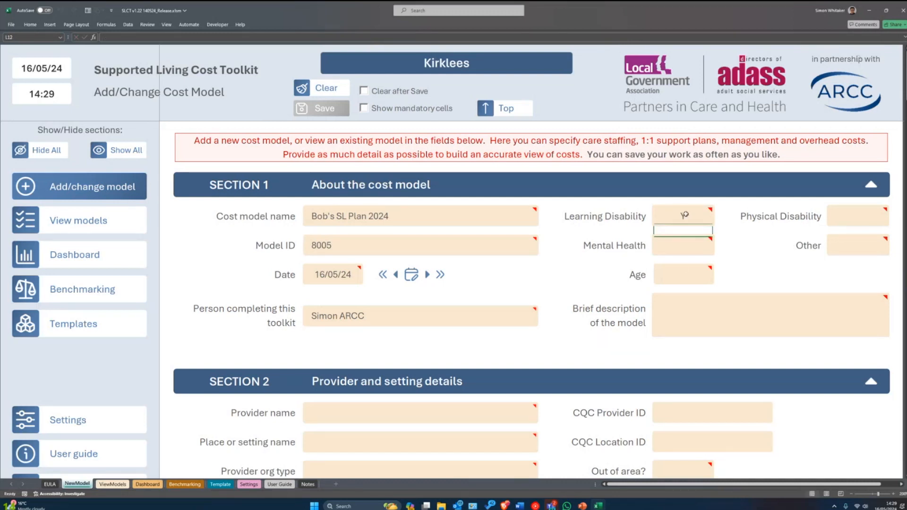
click(678, 217)
click(688, 279)
click(715, 279)
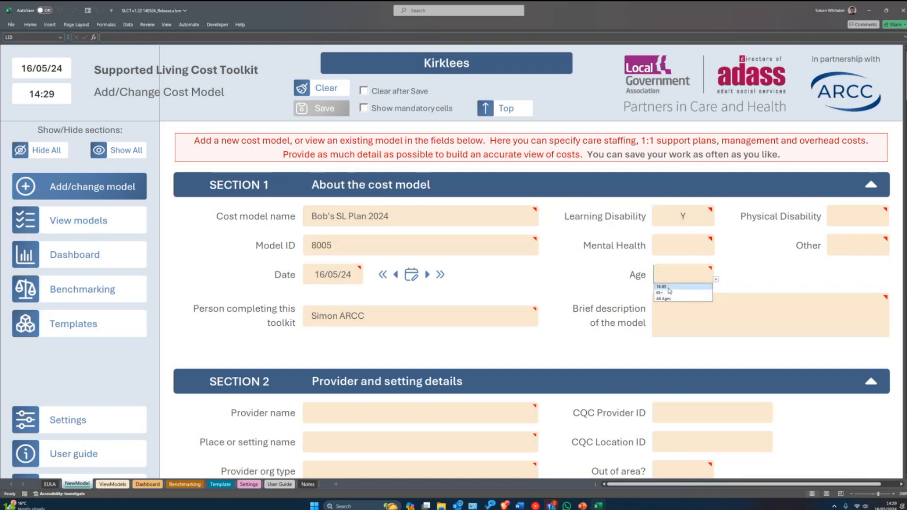
click(669, 287)
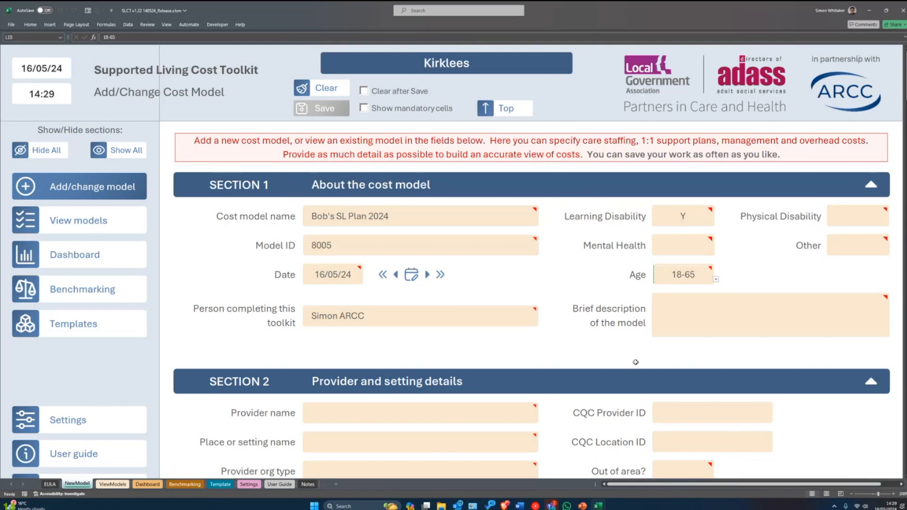
- Enter a brief description saying the model followed a provider quote for the person's support
mouse_move(704, 318)
click(706, 326)
text(Created)
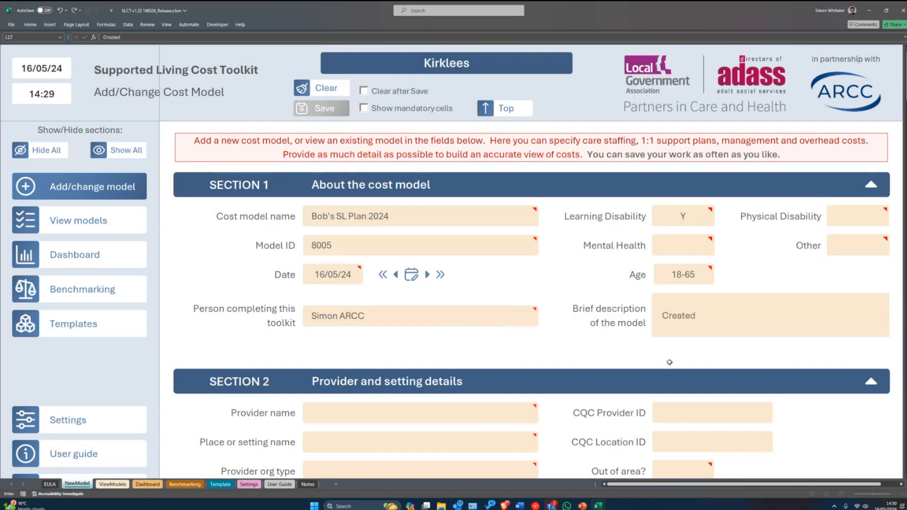
text( following quote received from provid)
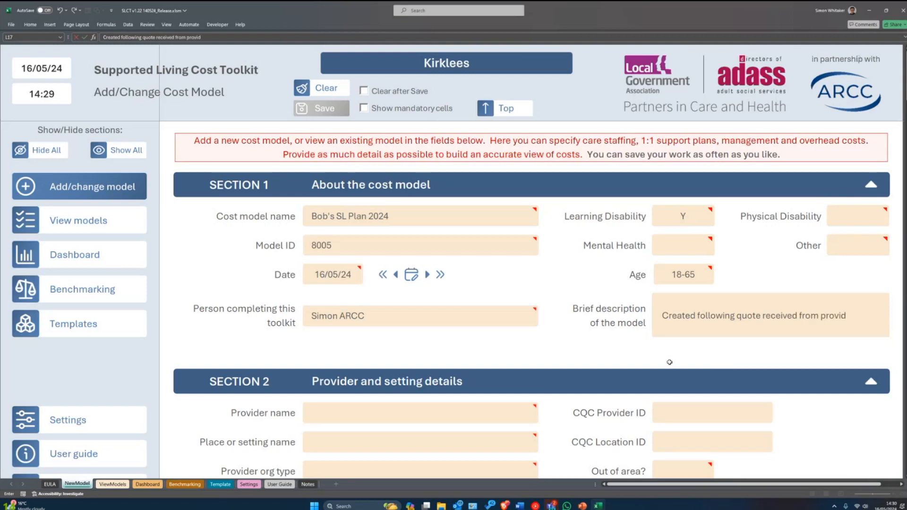
text(er for Bo)
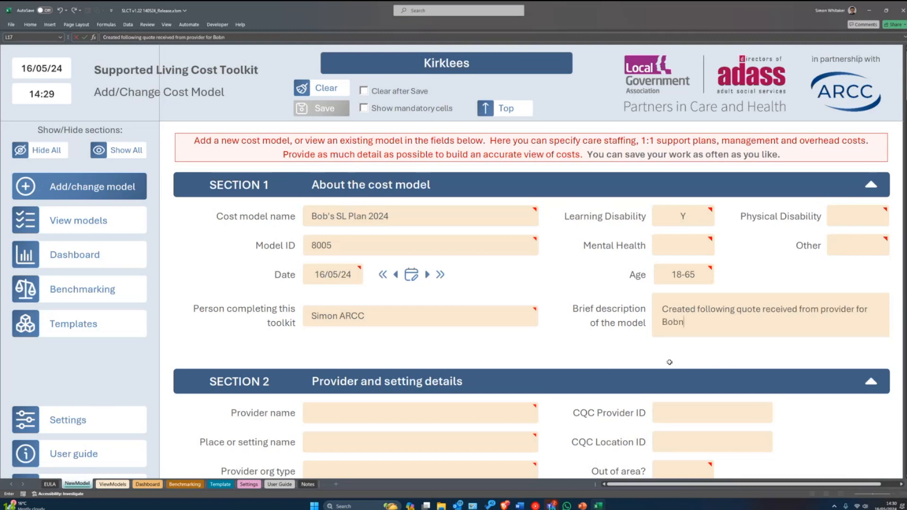
text(b's support)
key(Return)
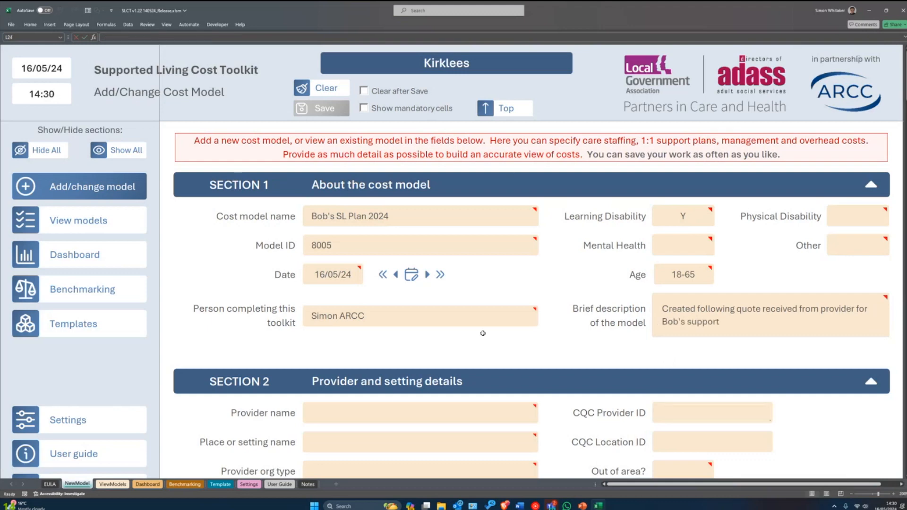
scroll(598, 329, down, 1)
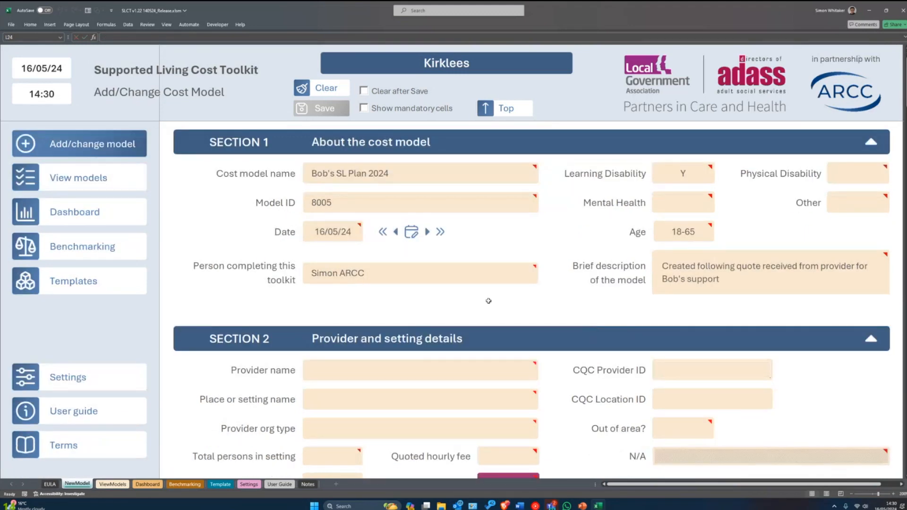
scroll(489, 301, down, 1)
scroll(489, 301, up, 2)
scroll(506, 291, down, 1)
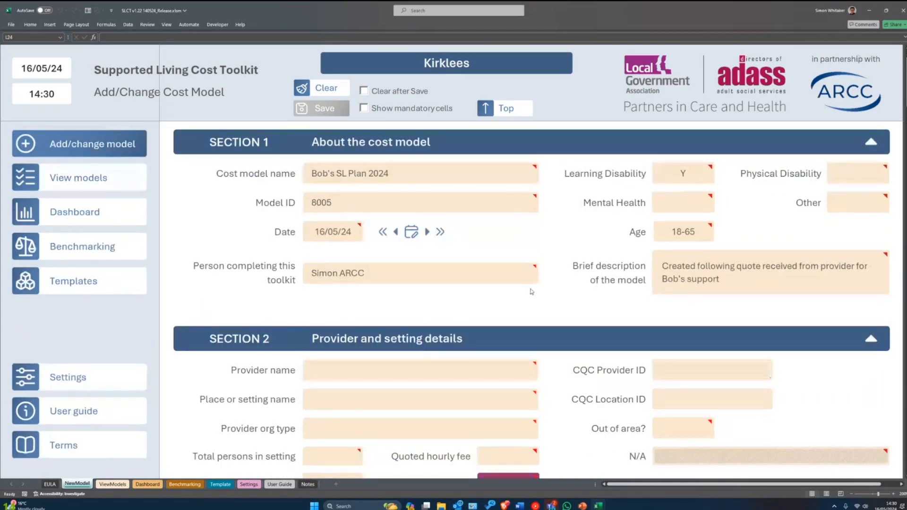
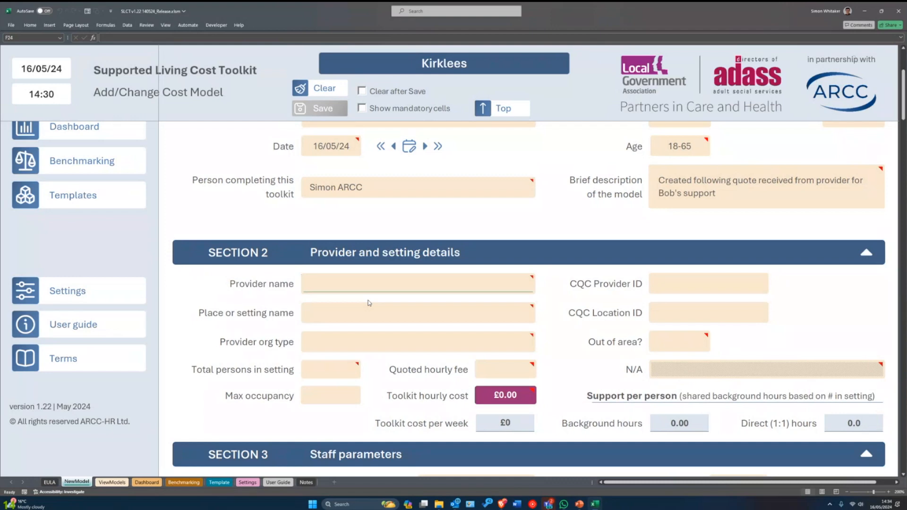
- Enter 'Flower Court Supported Living' as the provider name and 'Flower Court' as the setting name
scroll(371, 293, up, 5)
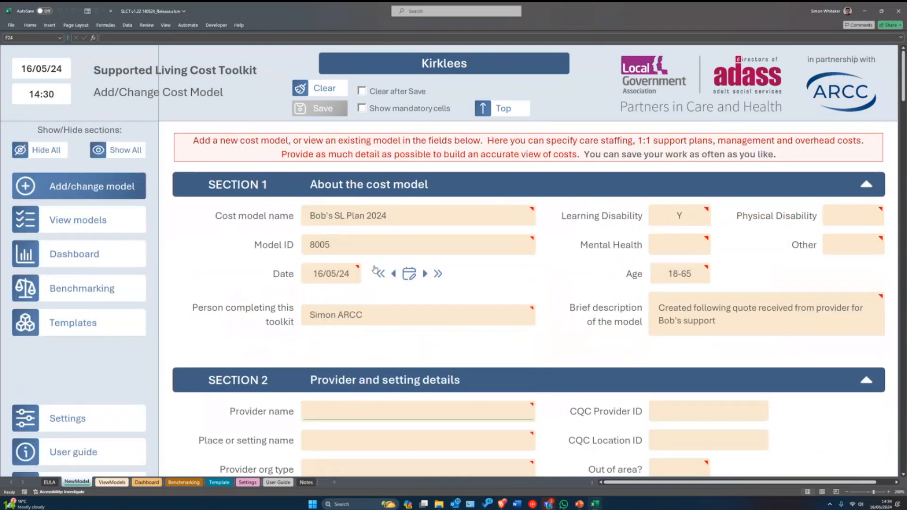
scroll(375, 269, down, 6)
text(F)
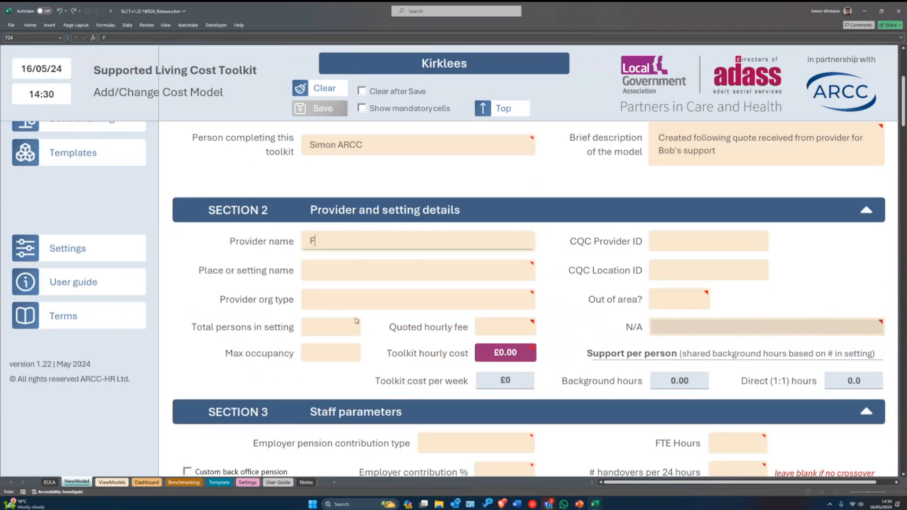
text(lower Court Sup)
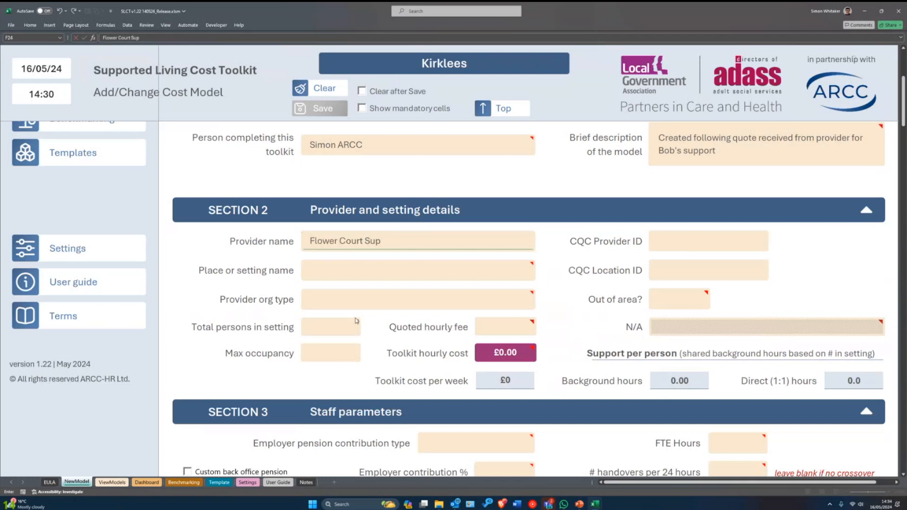
text(ported Living)
key(Return)
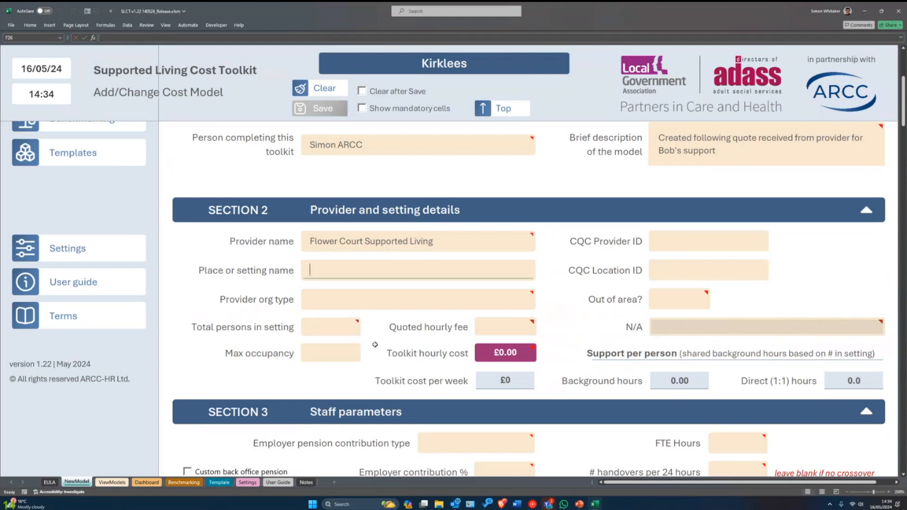
text(Flower Court)
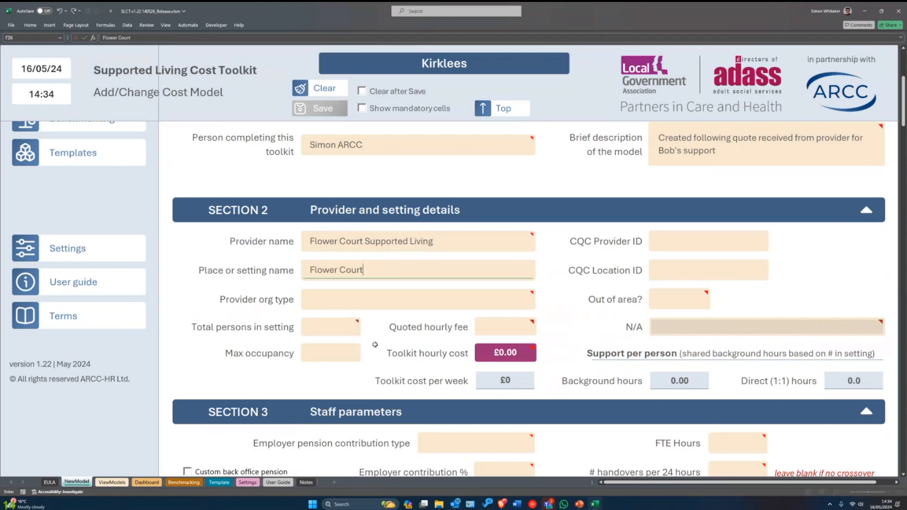
key(Return)
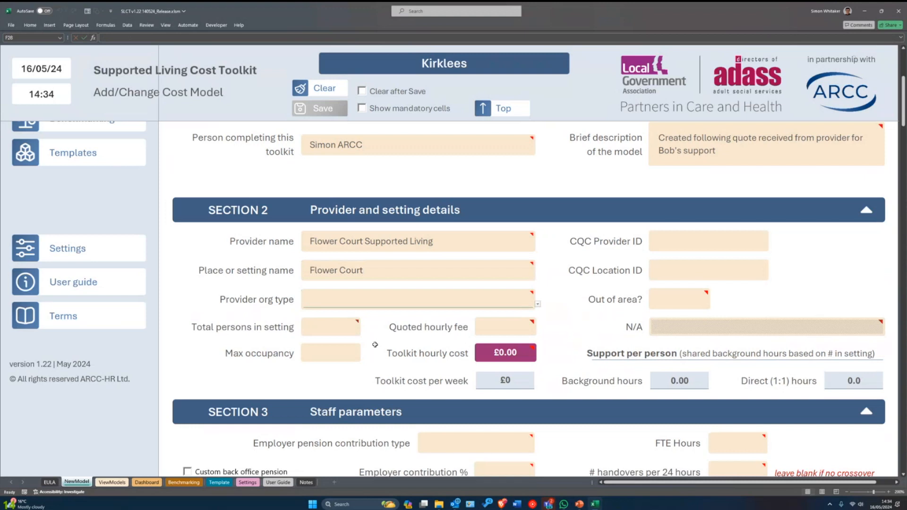
click(538, 304)
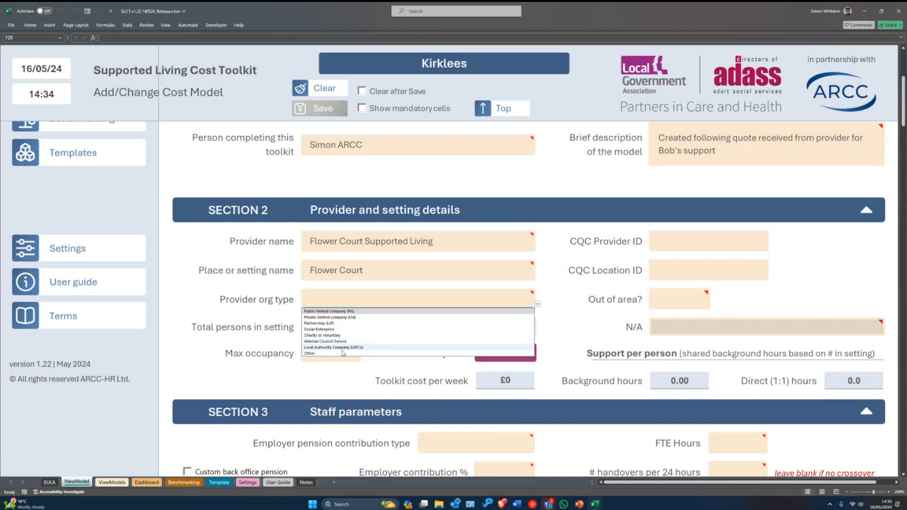
- Choose Private limited company (Ltd) as org type, with 4 persons in setting and max occupancy 4
click(333, 318)
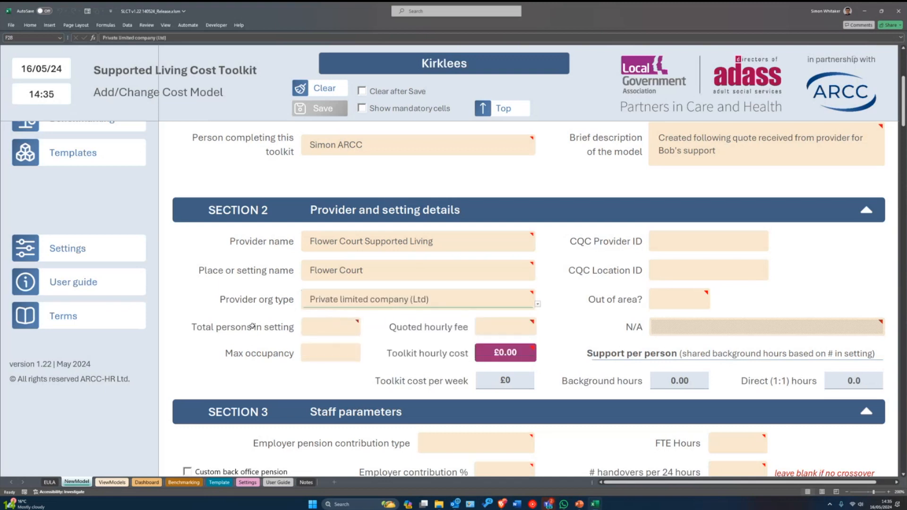
click(334, 328)
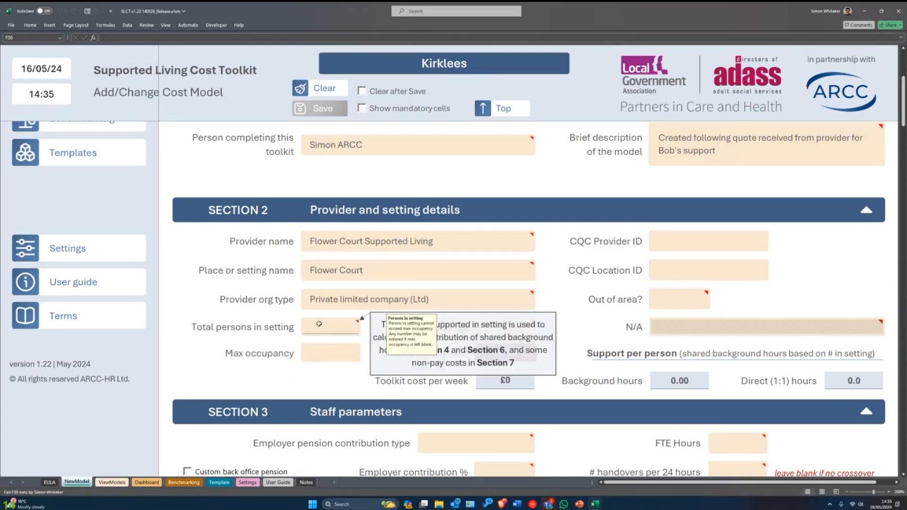
mouse_move(327, 325)
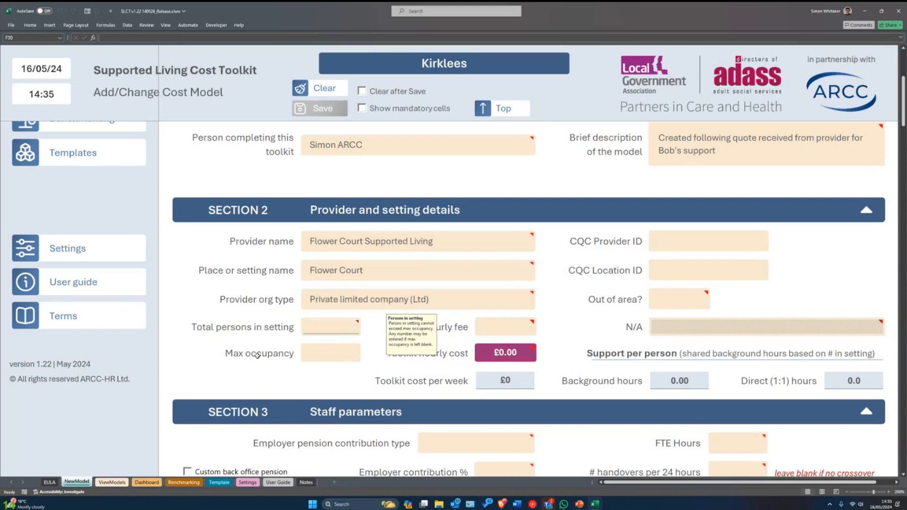
click(326, 355)
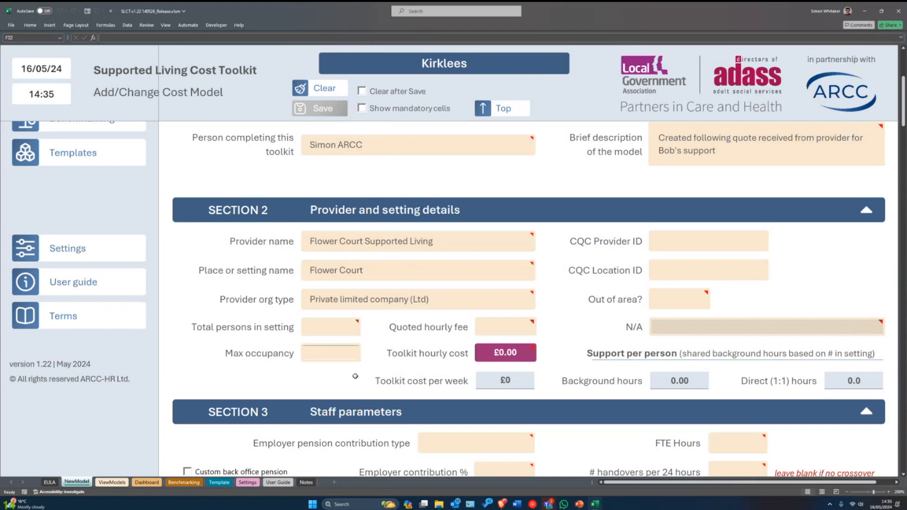
key(Up)
text(4)
key(Return)
key(Up)
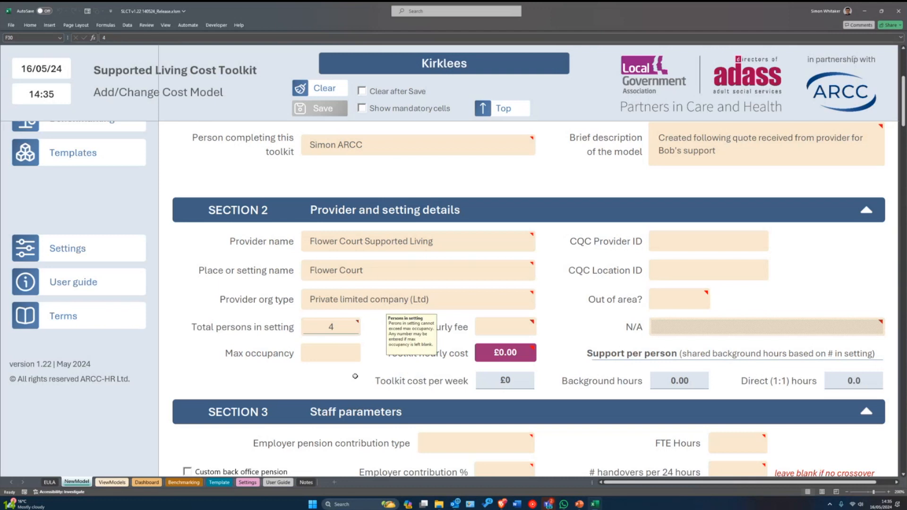
key(Return)
text(4)
key(Return)
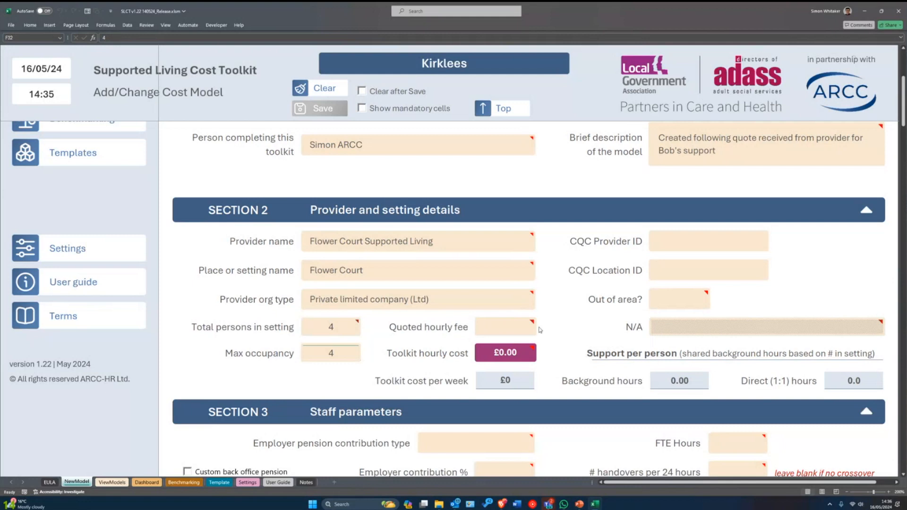
- Enter 27.5 in the Quoted hourly fee cell so it shows £27.50
click(489, 335)
text(27.5)
key(Return)
scroll(597, 322, down, 1)
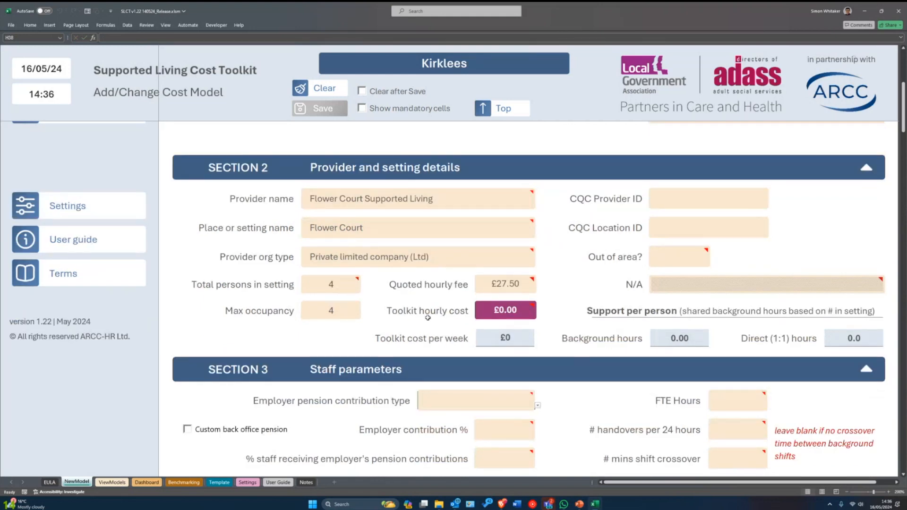
mouse_move(515, 309)
scroll(702, 367, up, 1)
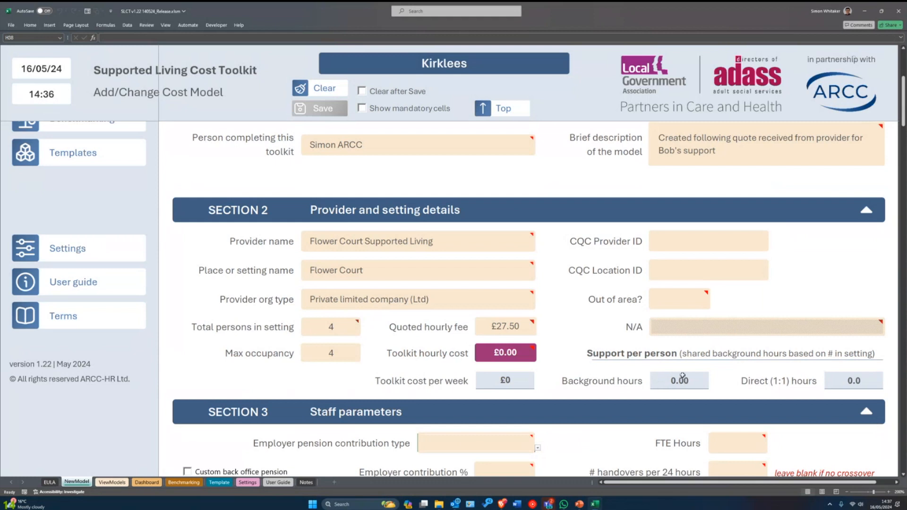
scroll(683, 376, up, 1)
click(685, 297)
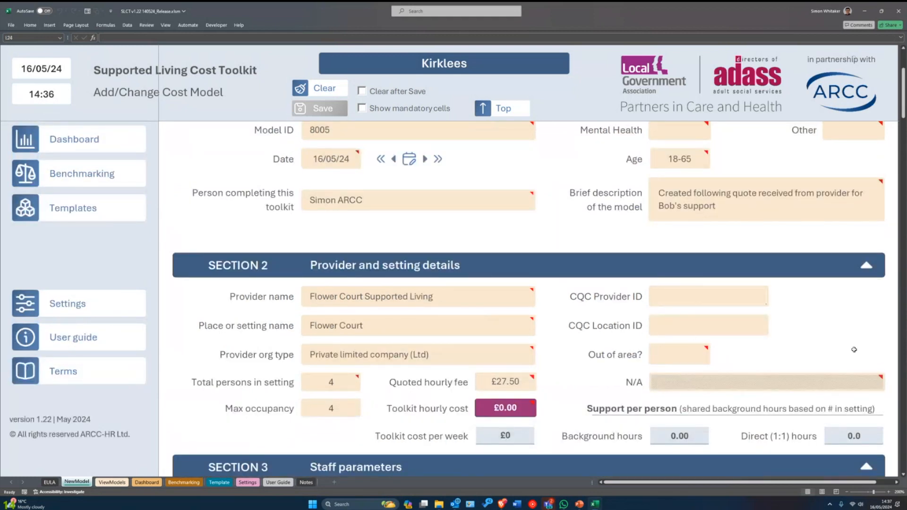
key(Return)
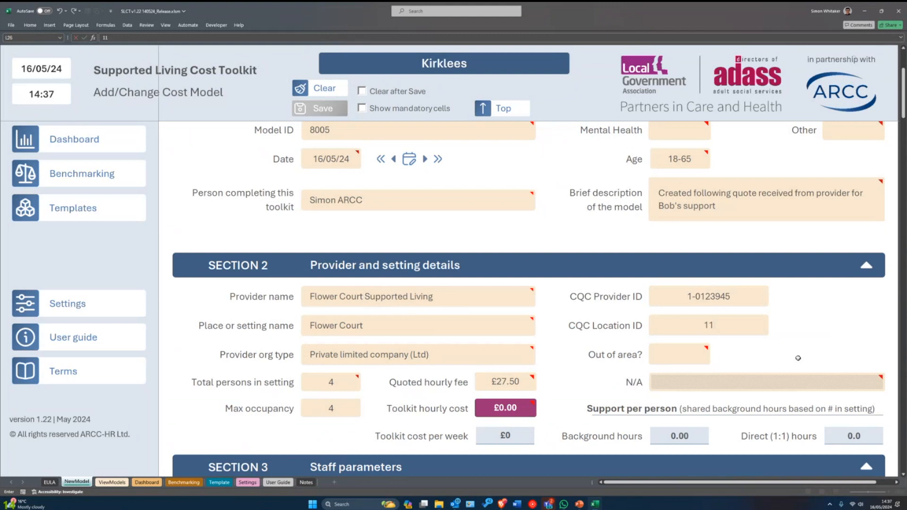
key(Return)
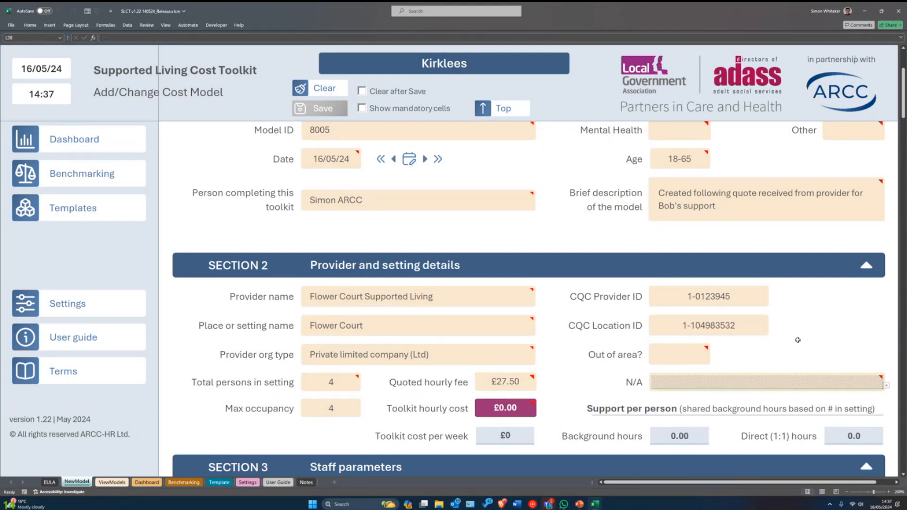
scroll(783, 289, down, 1)
mouse_move(678, 310)
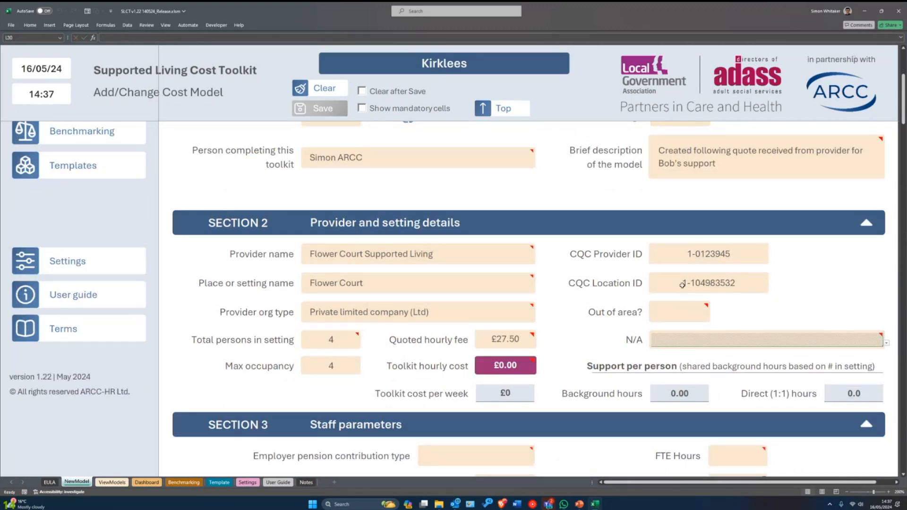
click(683, 317)
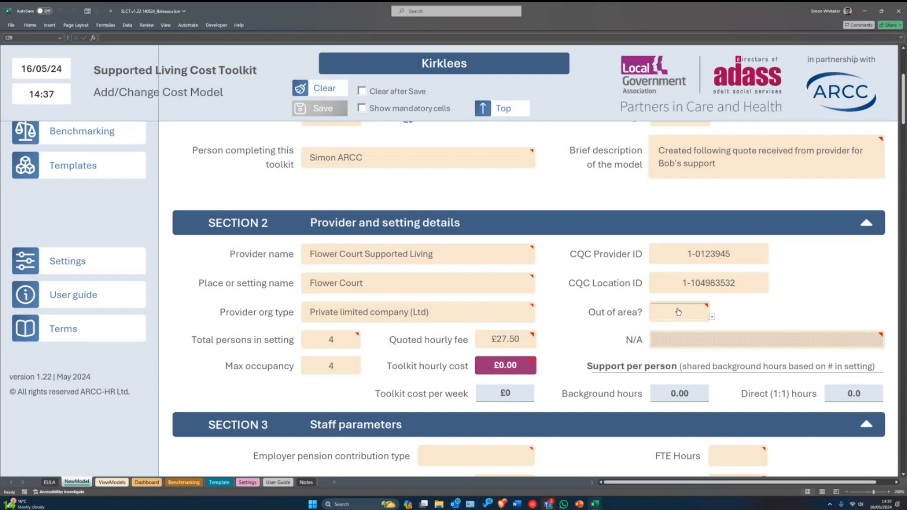
scroll(664, 312, up, 3)
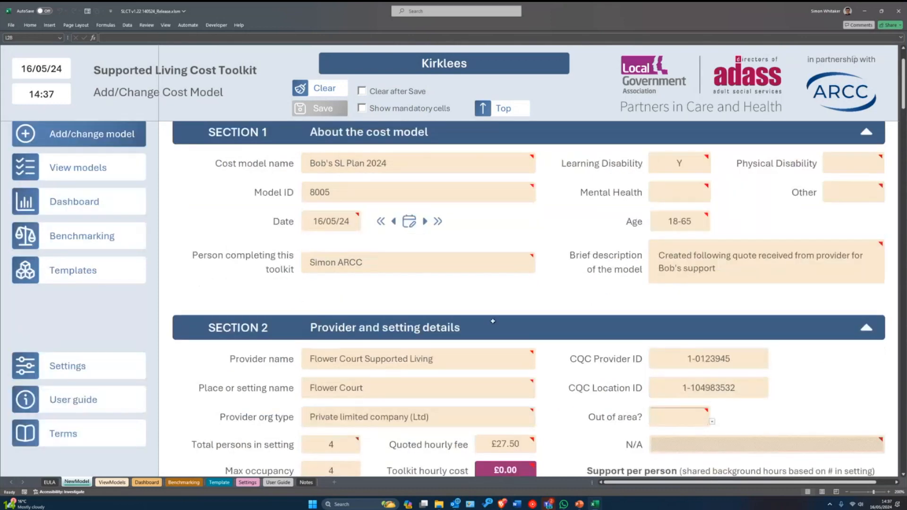
scroll(552, 255, down, 2)
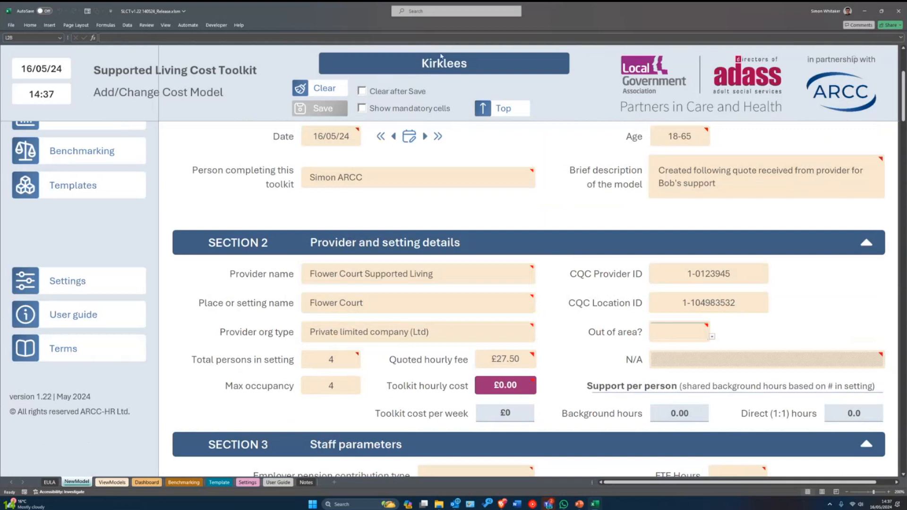
- Set Out of area? to Y with Bradford as host council, then clear the Out of area? value
click(712, 337)
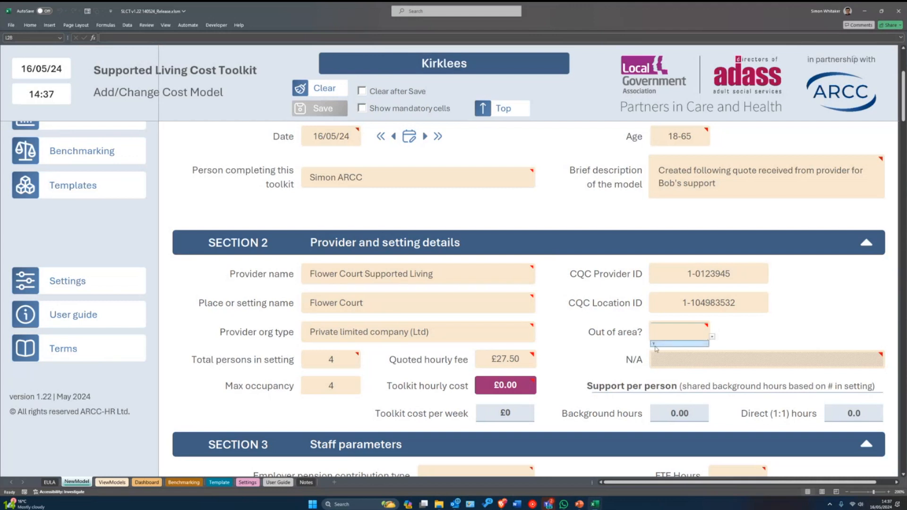
click(655, 347)
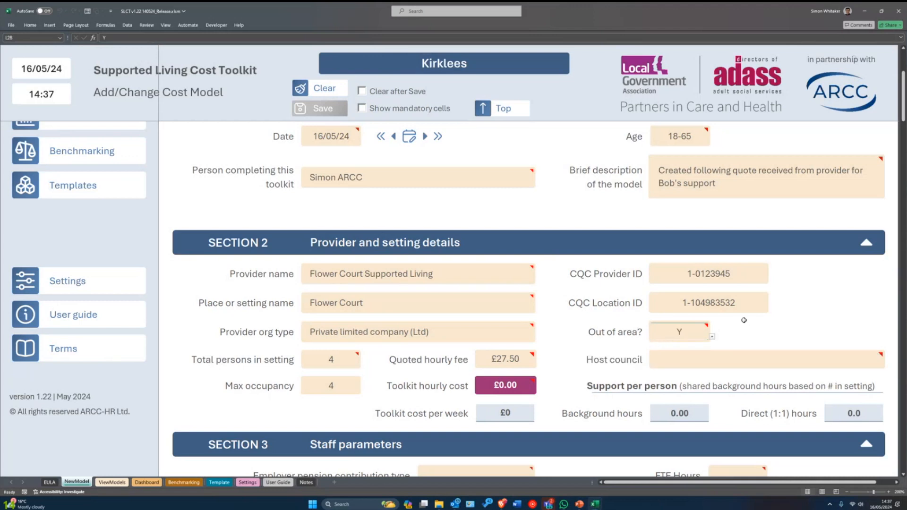
scroll(743, 321, down, 1)
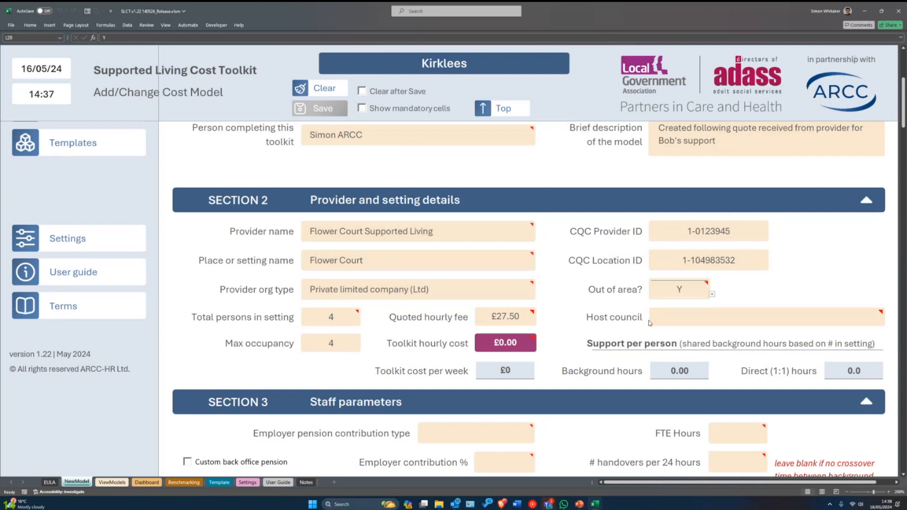
click(682, 326)
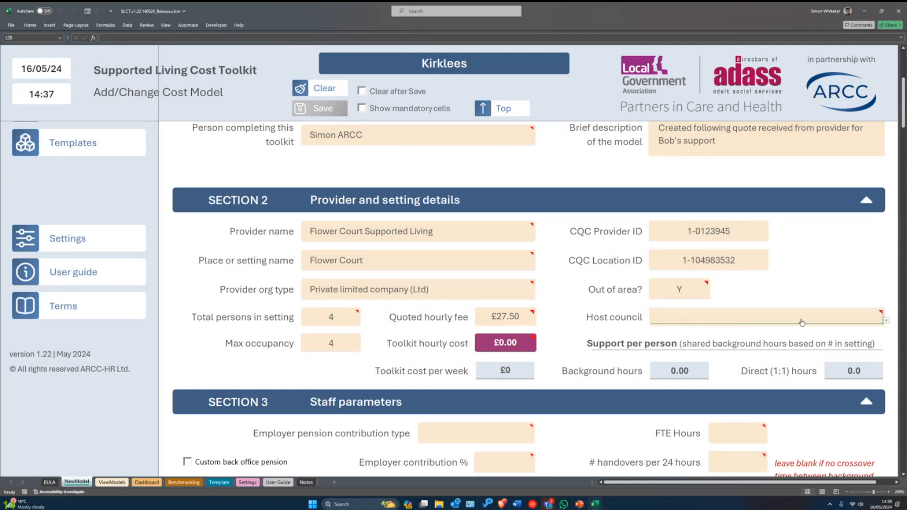
click(887, 320)
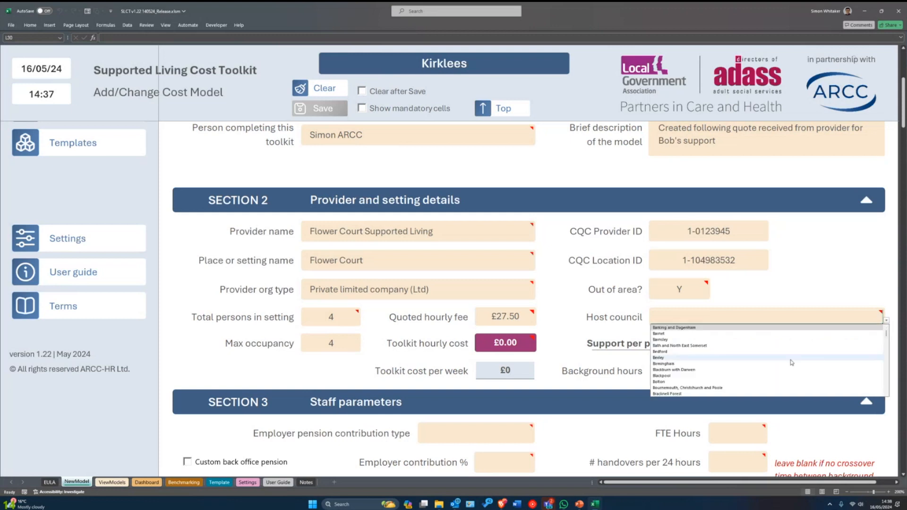
scroll(713, 365, down, 1)
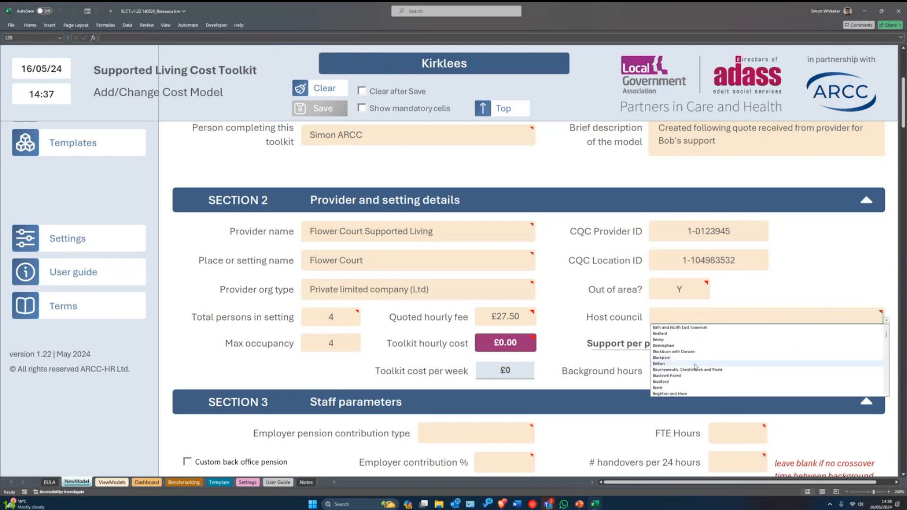
click(671, 382)
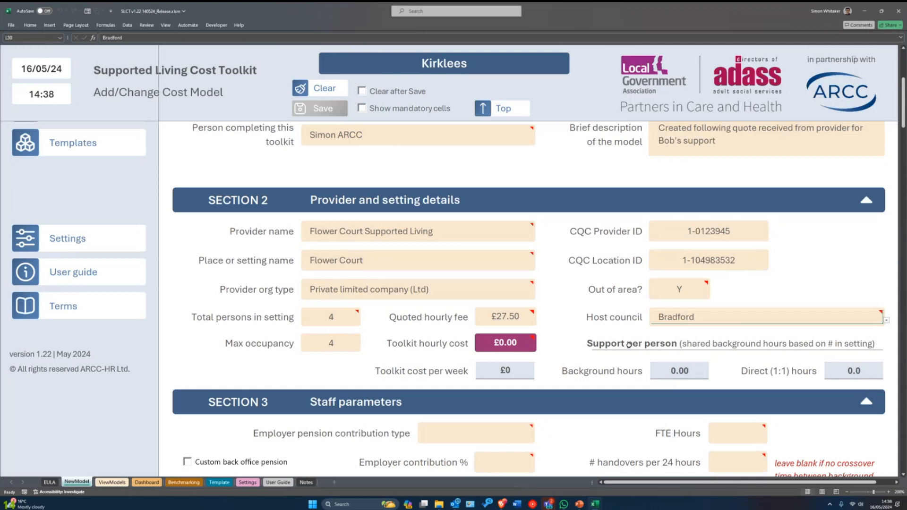
click(684, 291)
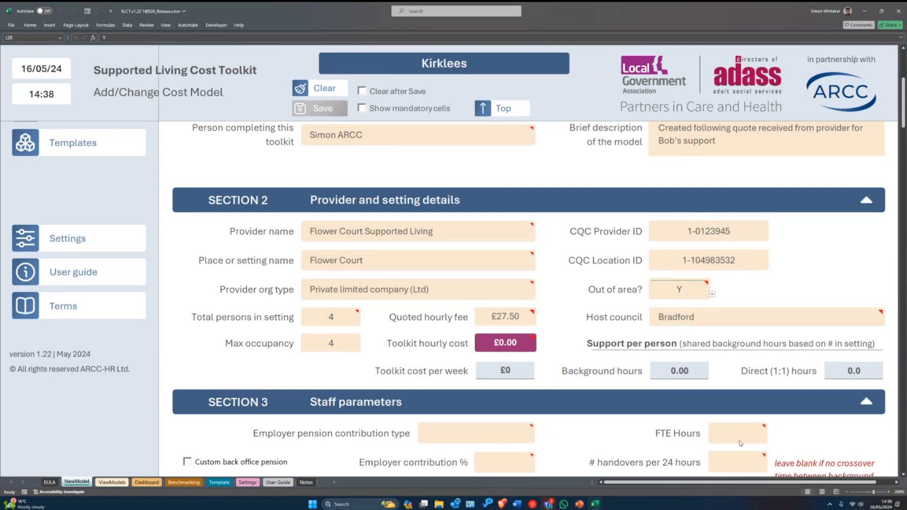
key(Delete)
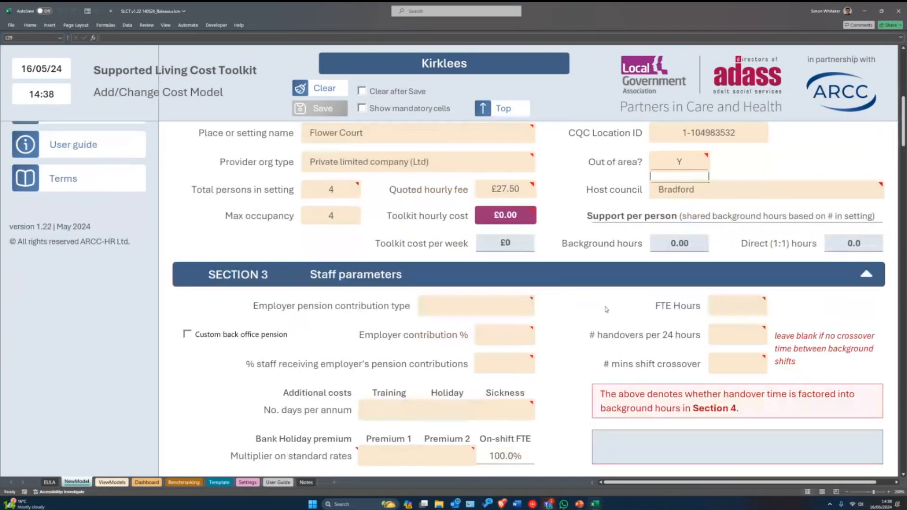
- Scroll down to bring the Section 3 staff parameters into view
scroll(543, 313, down, 1)
scroll(322, 323, down, 1)
scroll(330, 328, down, 1)
scroll(333, 330, up, 2)
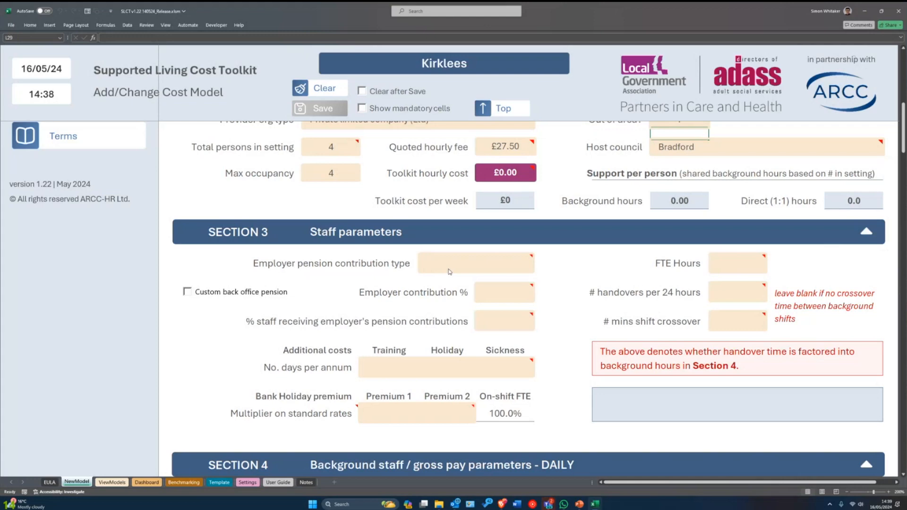
mouse_move(465, 259)
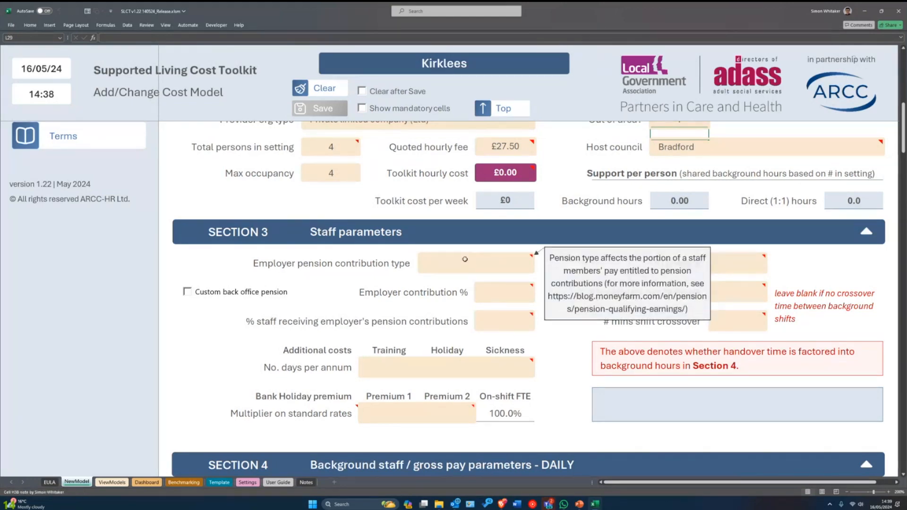
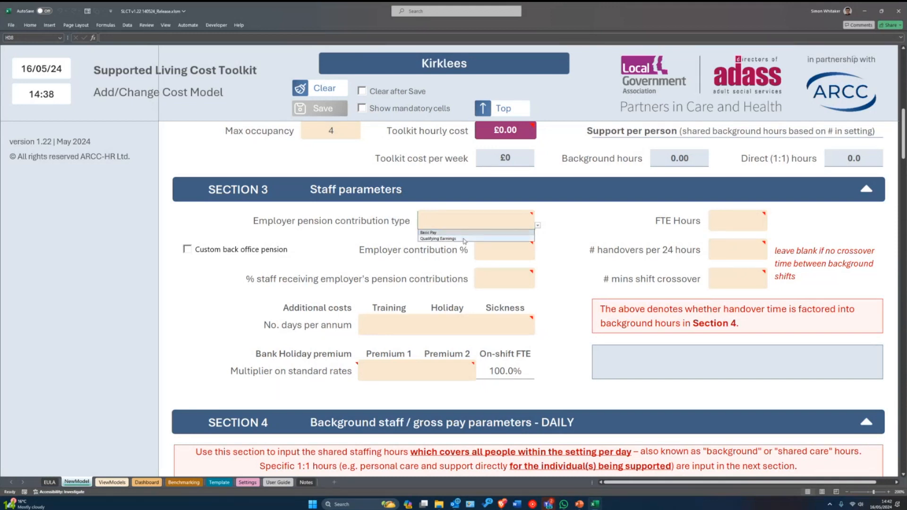
- Set the employer pension contribution type to Qualifying Earnings
click(462, 233)
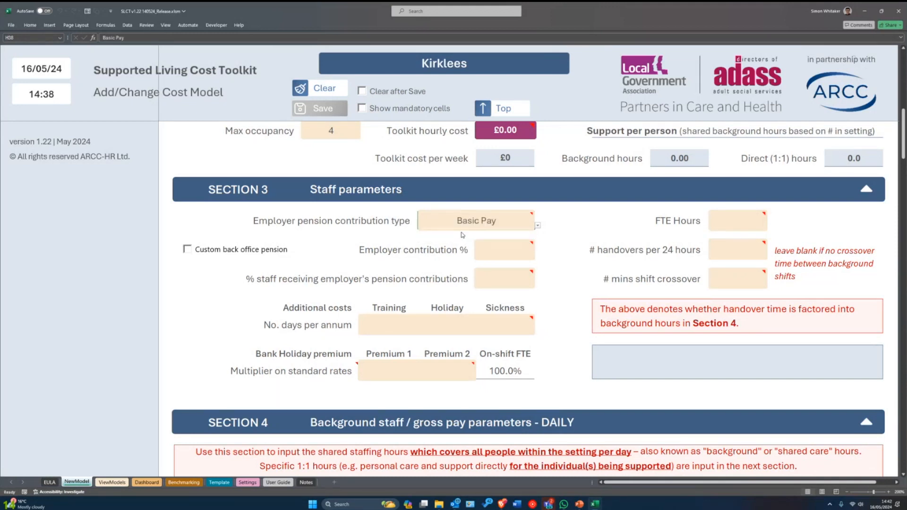
click(502, 224)
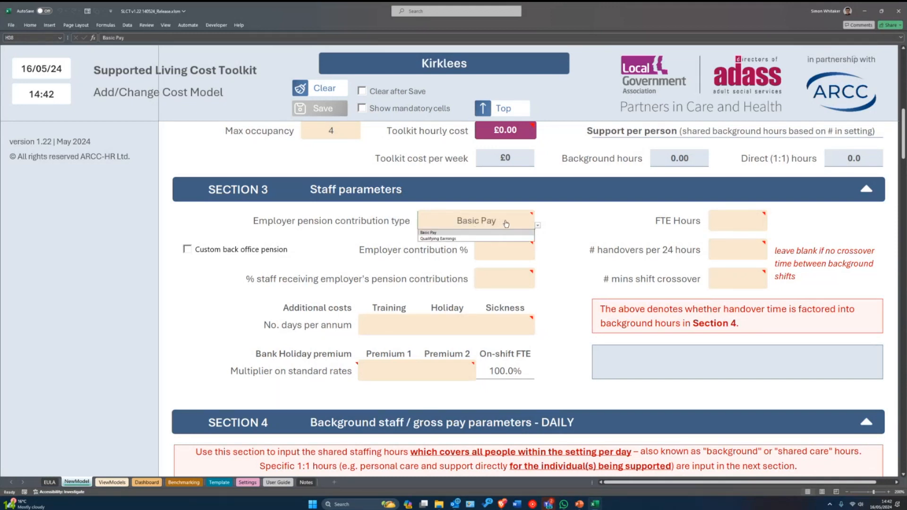
click(450, 239)
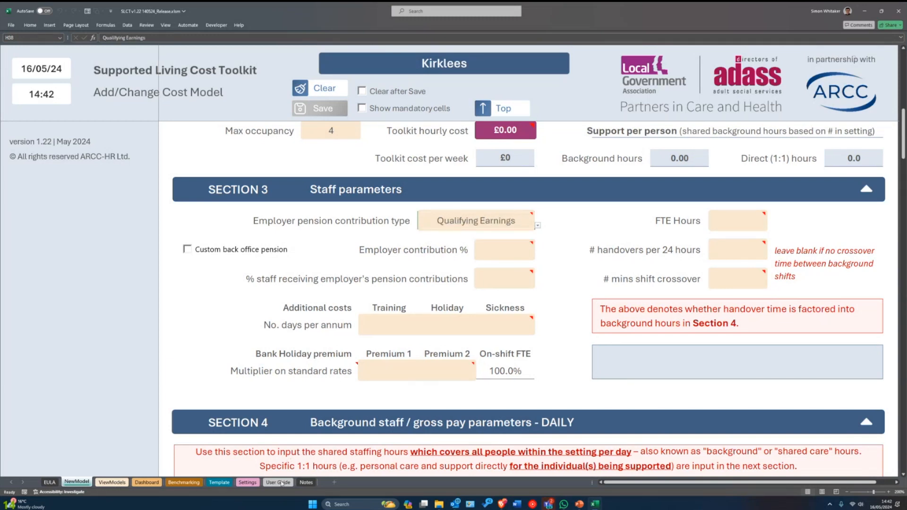
- Review the Lower and Upper Pension Threshold values on the Settings sheet, then return to the cost model form
click(256, 482)
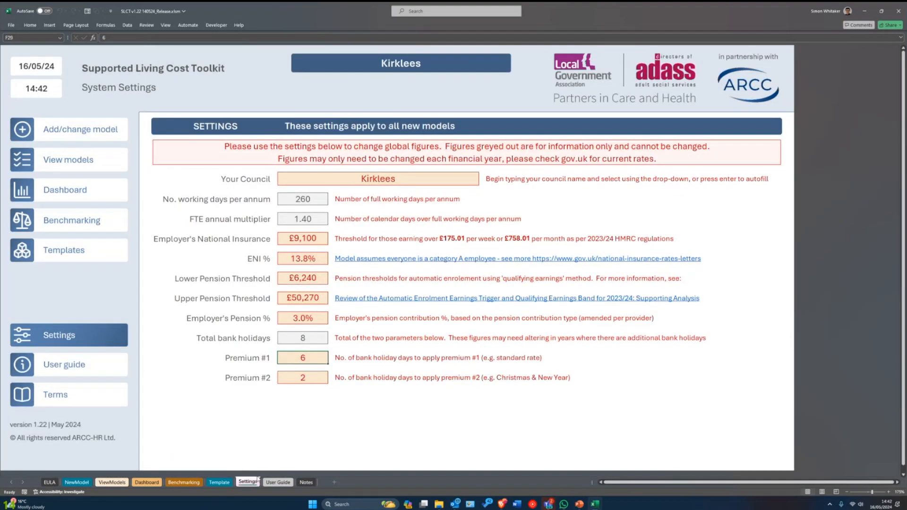
click(303, 279)
shift+click(291, 305)
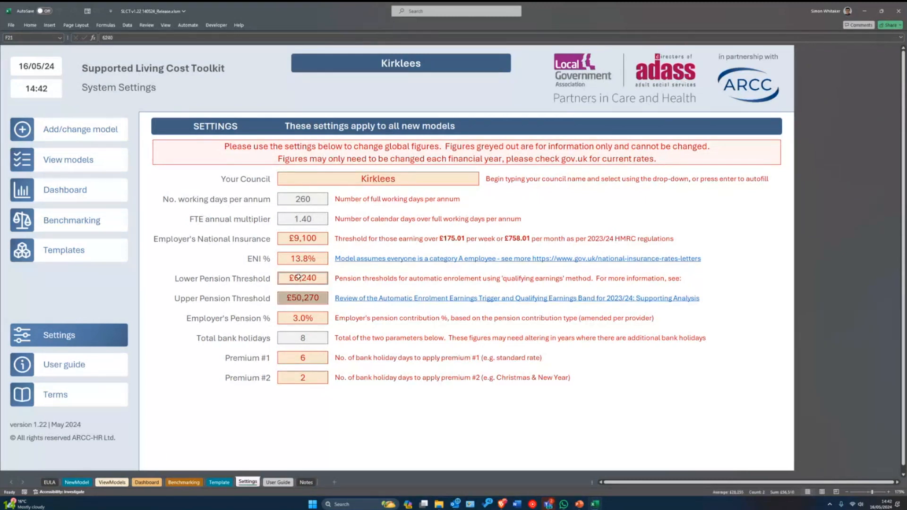
click(298, 278)
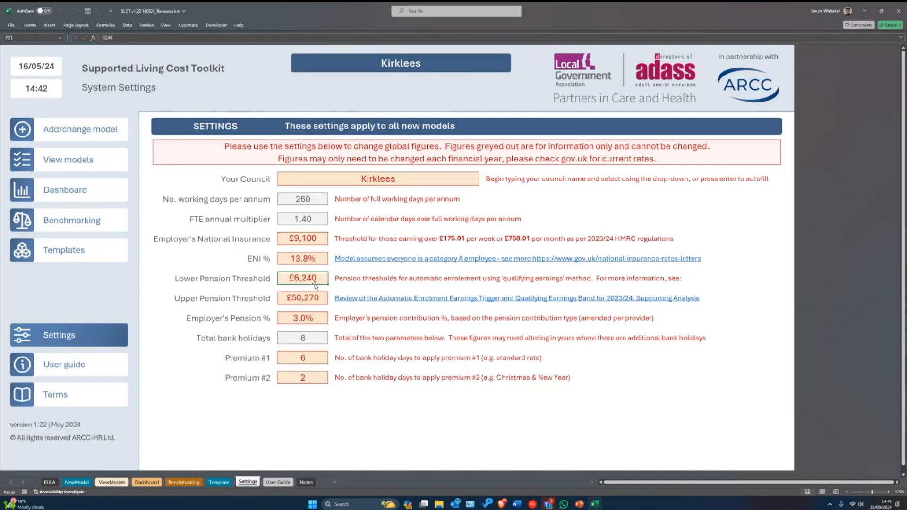
click(310, 297)
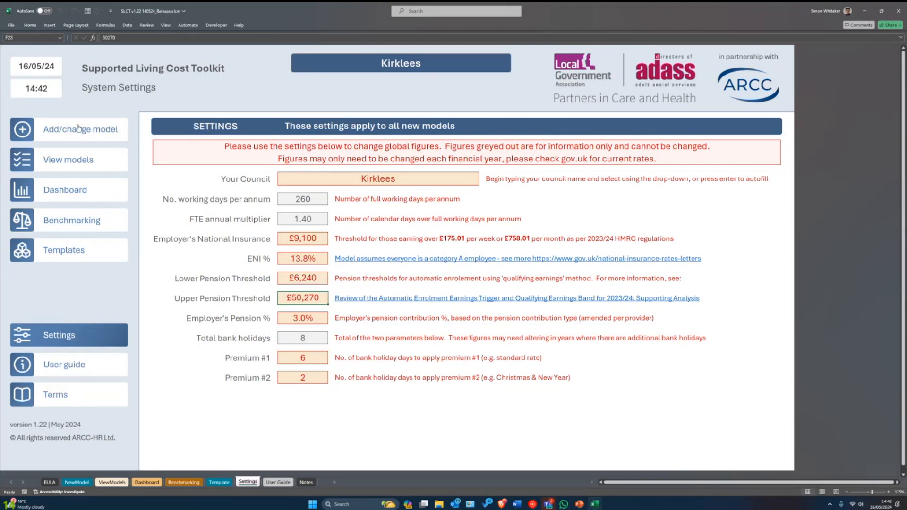
click(76, 134)
click(538, 225)
- Change the pension type to Basic Pay and enter a 3% employer contribution
click(458, 233)
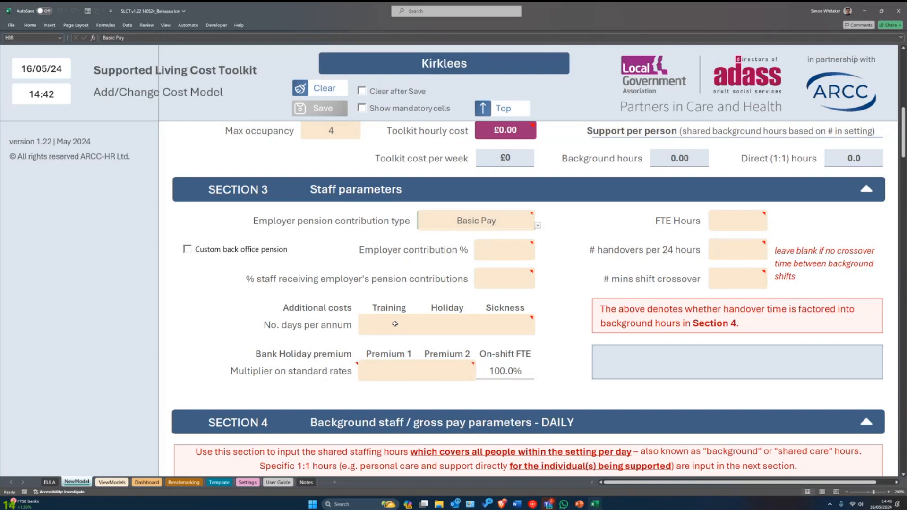
click(488, 253)
text(3)
key(Return)
- Set % staff receiving contributions to 100
mouse_move(510, 275)
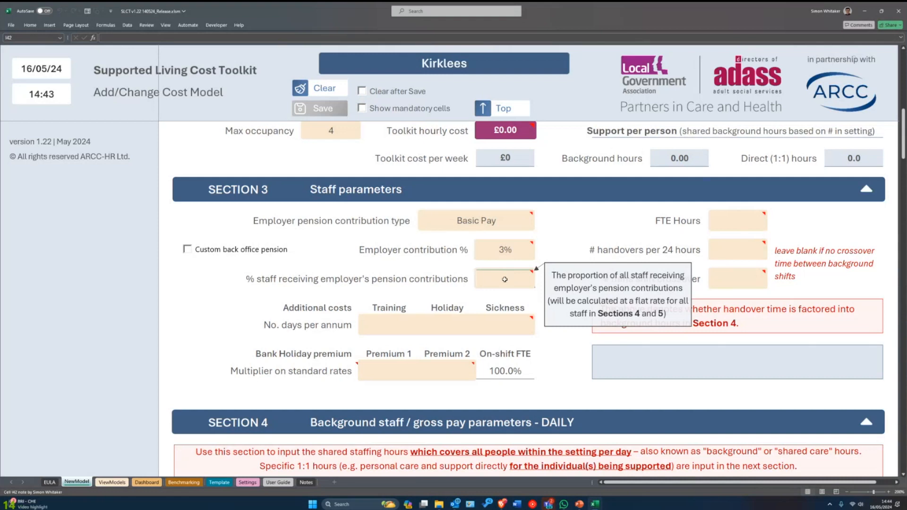
text(100)
key(Return)
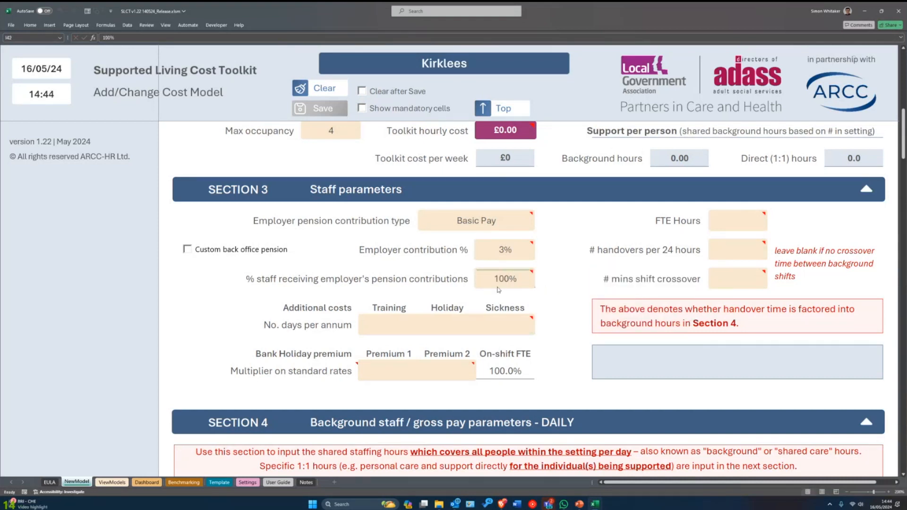
mouse_move(502, 328)
- Enter 28 holiday days per annum
click(386, 329)
key(Tab)
text(28)
key(Return)
key(Up)
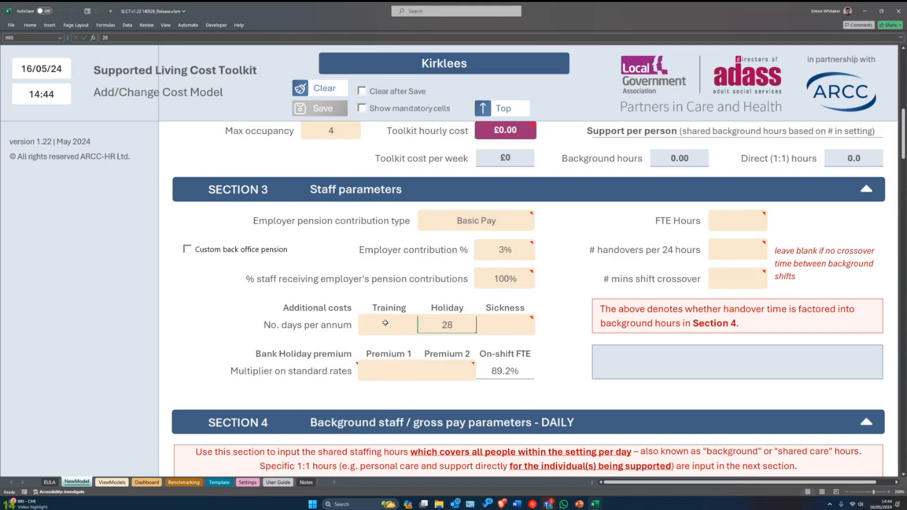
- Enter 8 training days and 5 sickness days per annum
click(495, 327)
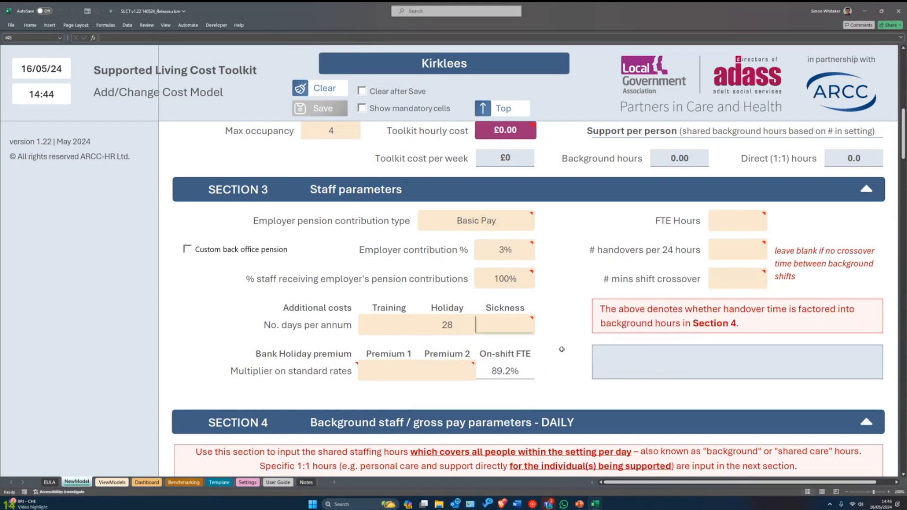
key(Left)
key(Left)
text(8)
key(Right)
key(Left)
key(Right)
key(Right)
text(5)
mouse_move(496, 329)
mouse_move(494, 325)
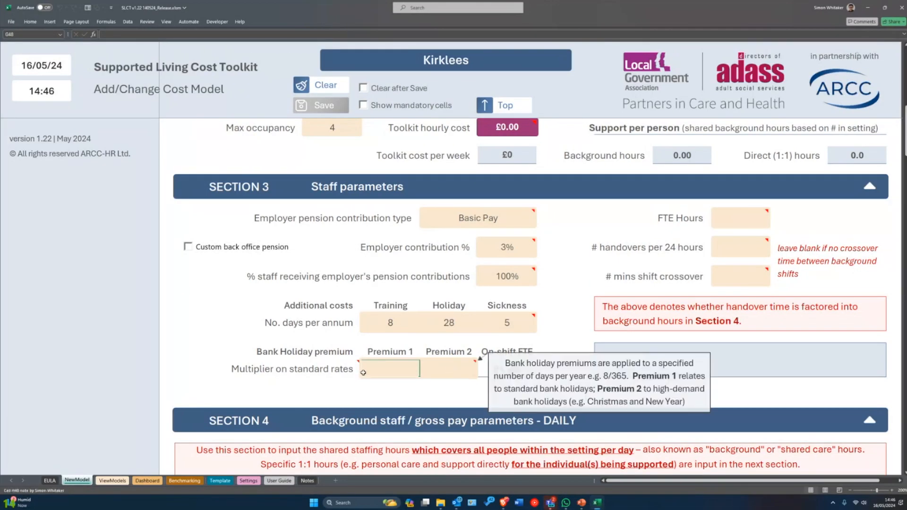
- Set the Premium 1 bank holiday multiplier to 1.00, then go to the Settings sheet
mouse_move(344, 361)
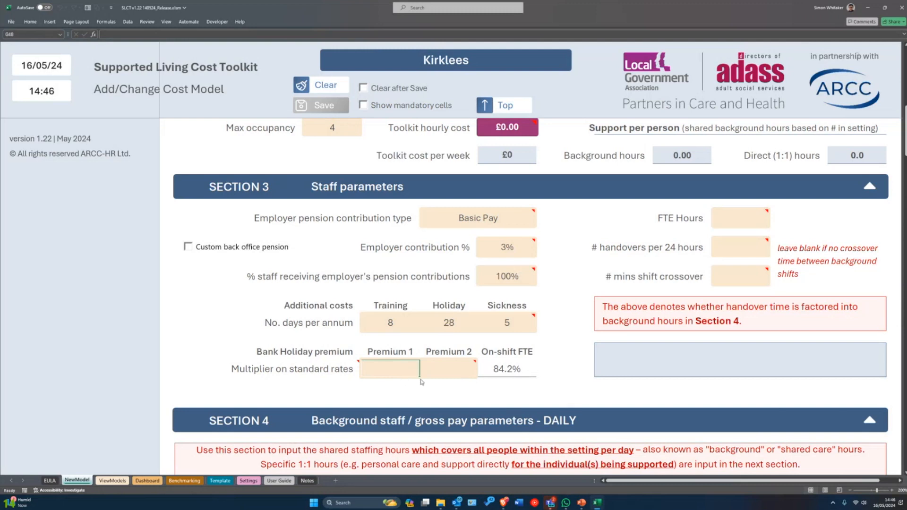
mouse_move(431, 368)
text(1)
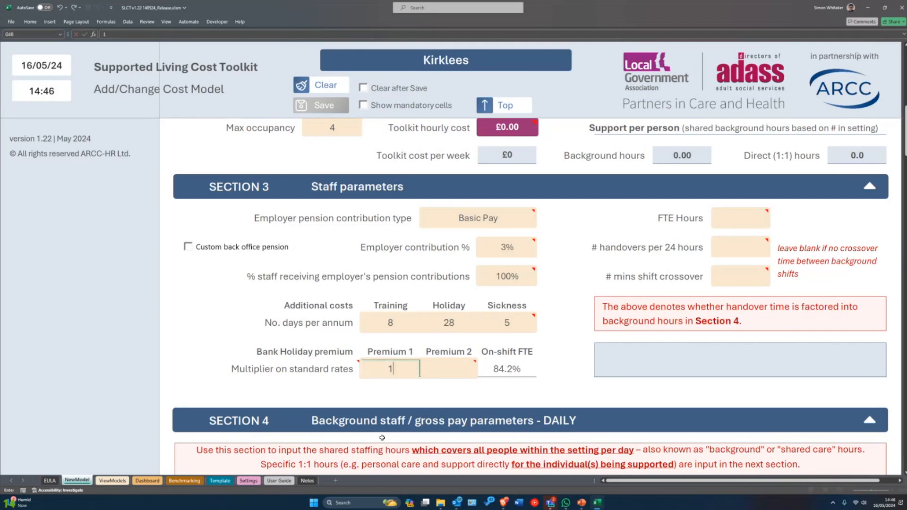
scroll(382, 438, down, 2)
scroll(382, 437, up, 2)
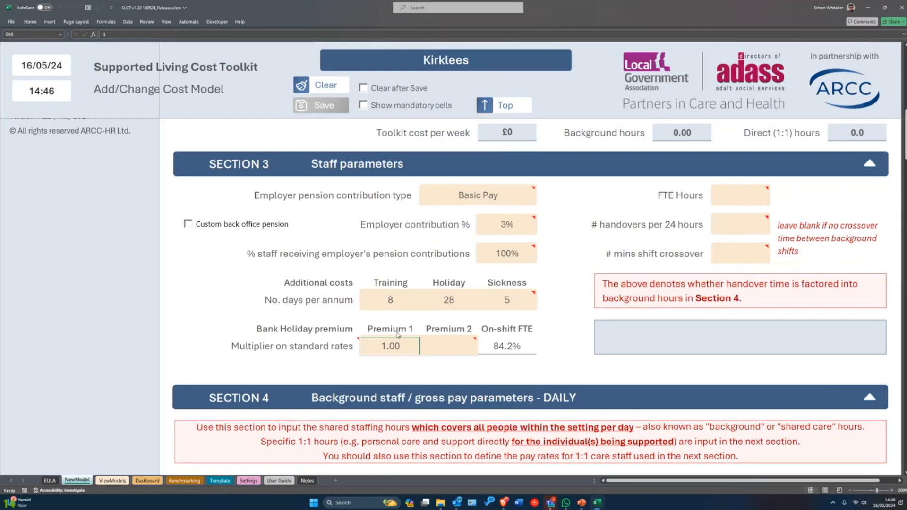
click(245, 481)
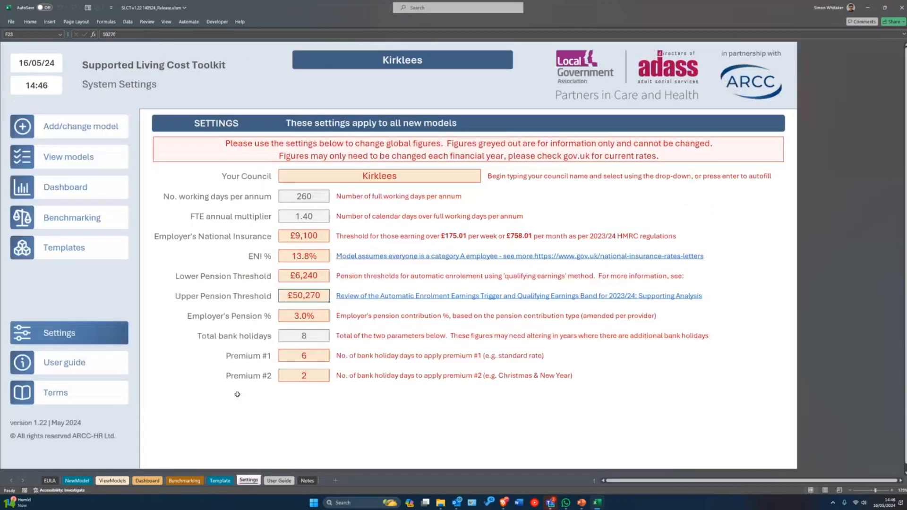
- Confirm 6 Premium #1 and 2 Premium #2 bank holidays on Settings, then return to the form
click(298, 358)
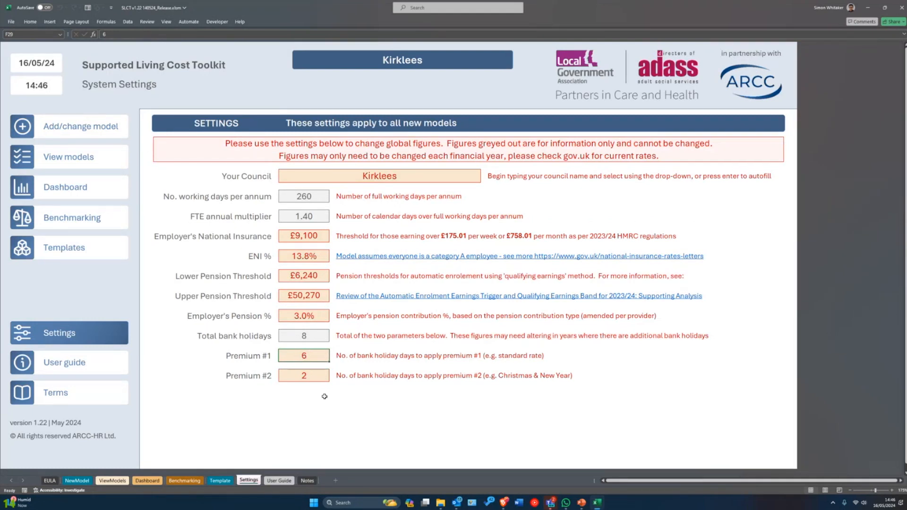
click(317, 373)
click(113, 131)
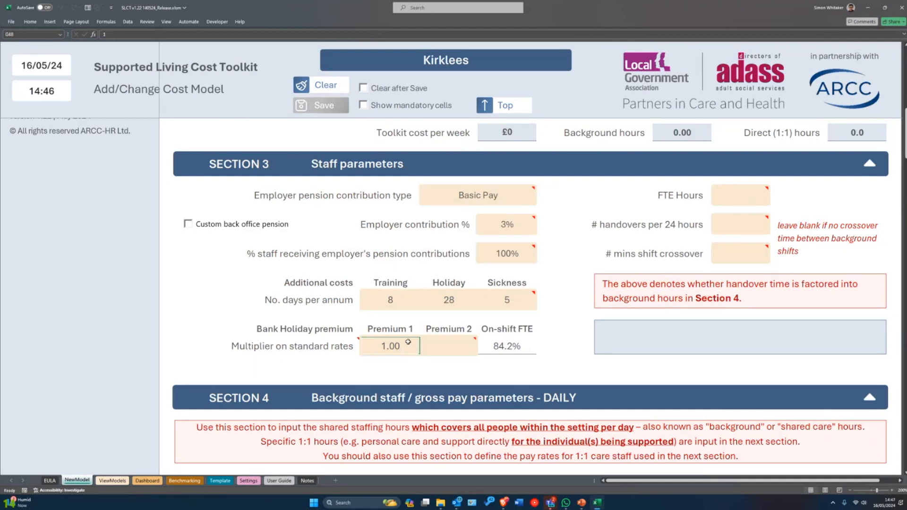
- Enter a Premium 2 multiplier of 2.00, try 12 training days, then restore Training to 8
click(445, 348)
text(2)
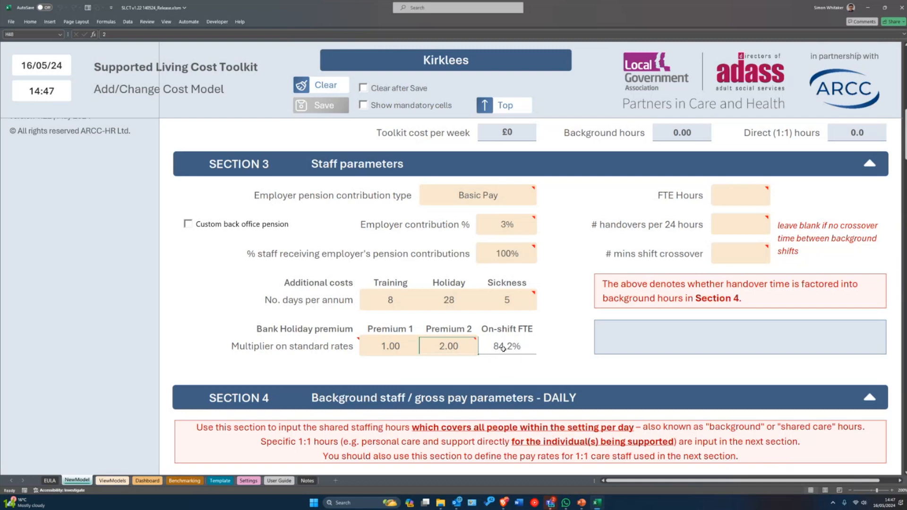
click(408, 302)
mouse_move(408, 303)
mouse_down()
mouse_move(510, 303)
mouse_move(407, 292)
mouse_up()
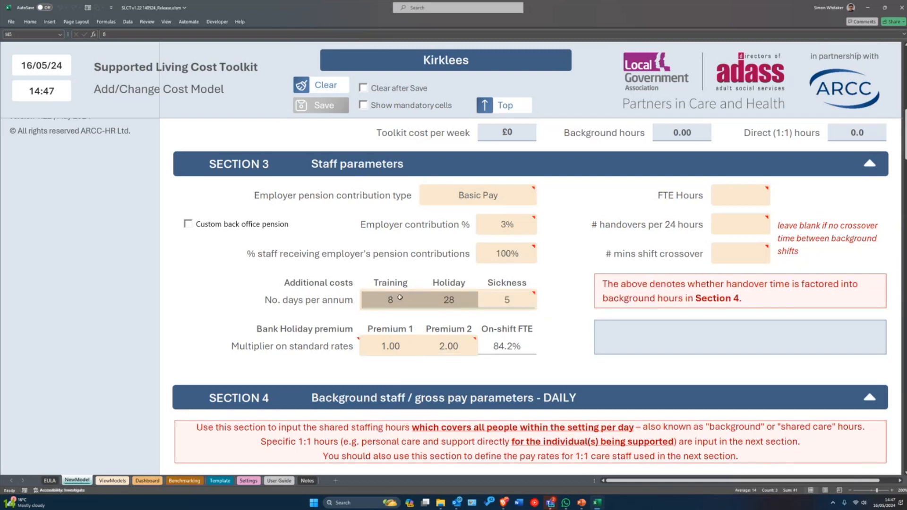
click(400, 297)
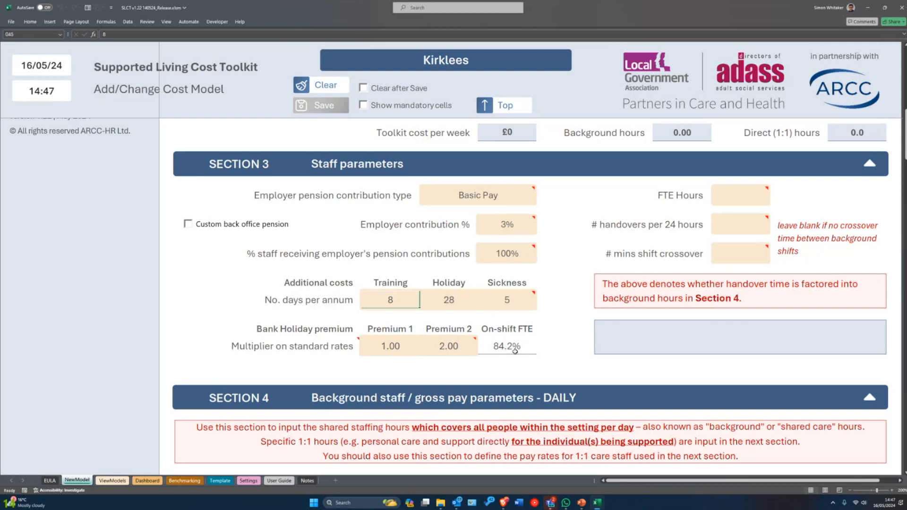
text(12)
key(Tab)
click(401, 302)
text(8)
key(Tab)
- Enter 37.5 weekly FTE hours in Section 3
mouse_move(737, 198)
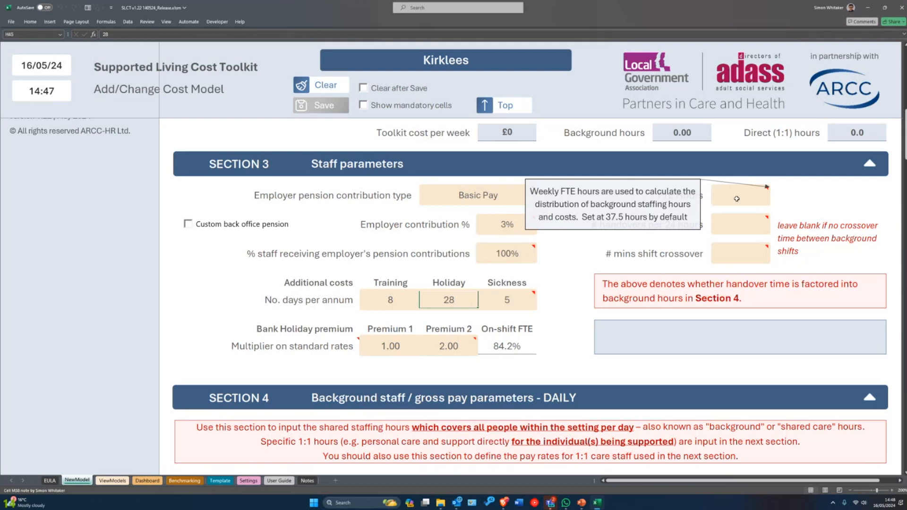
click(737, 198)
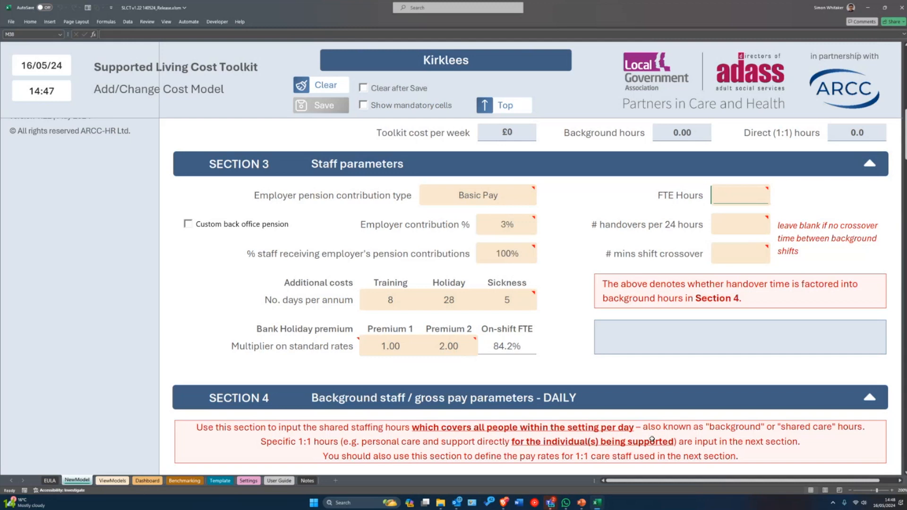
text(37.5)
click(740, 221)
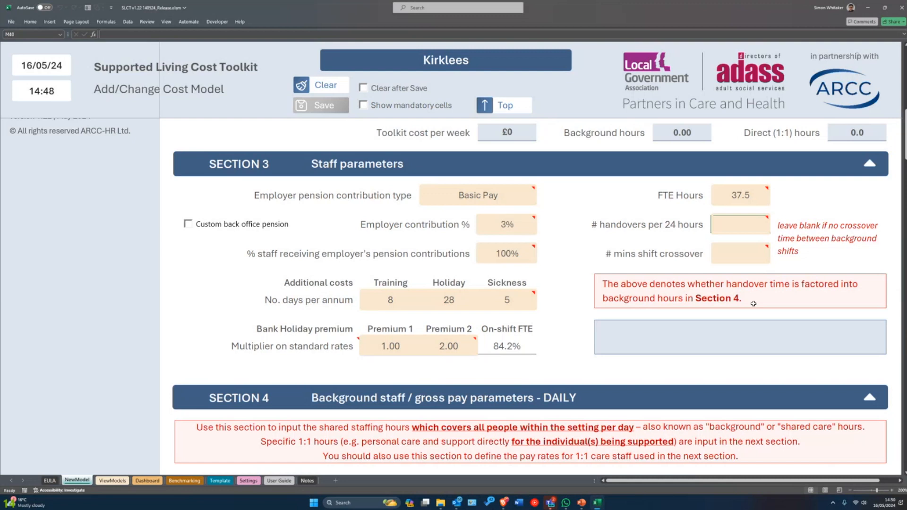
- Enter 3 handovers per 24 hours and a 15-minute shift crossover
text(3)
key(Return)
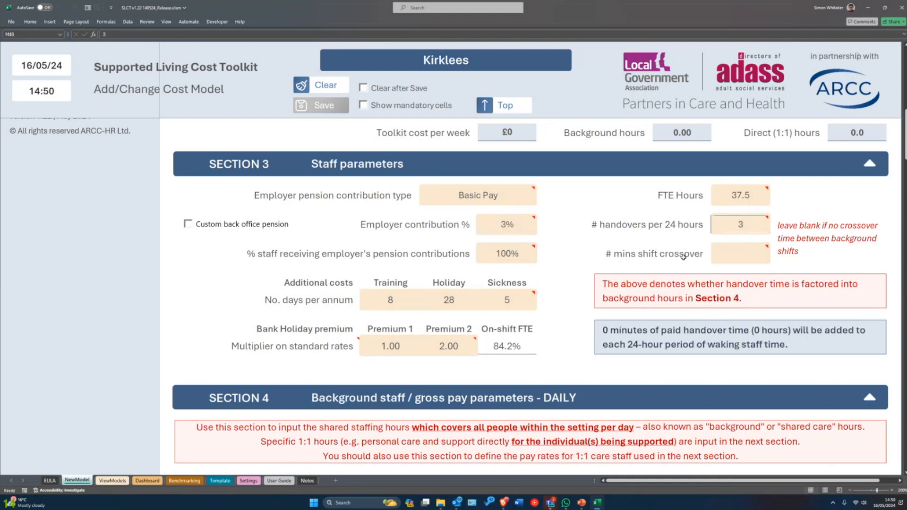
click(735, 262)
text(15)
key(Return)
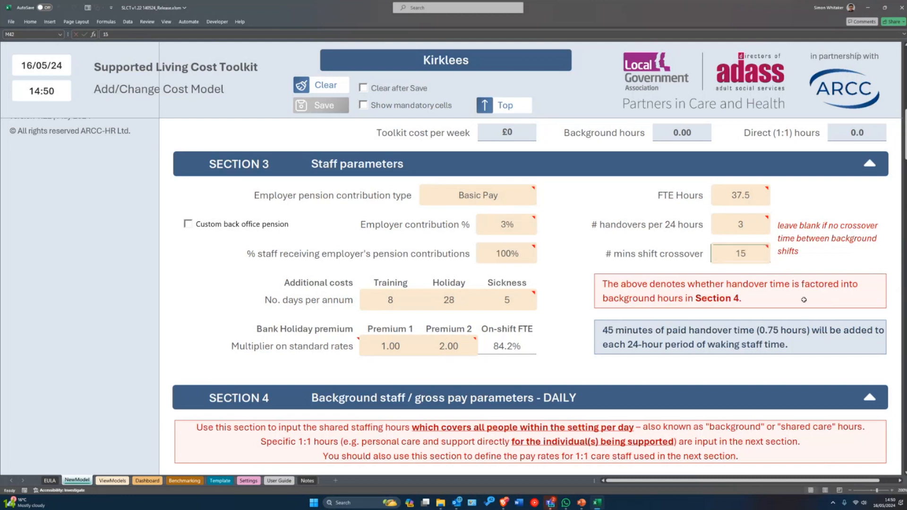
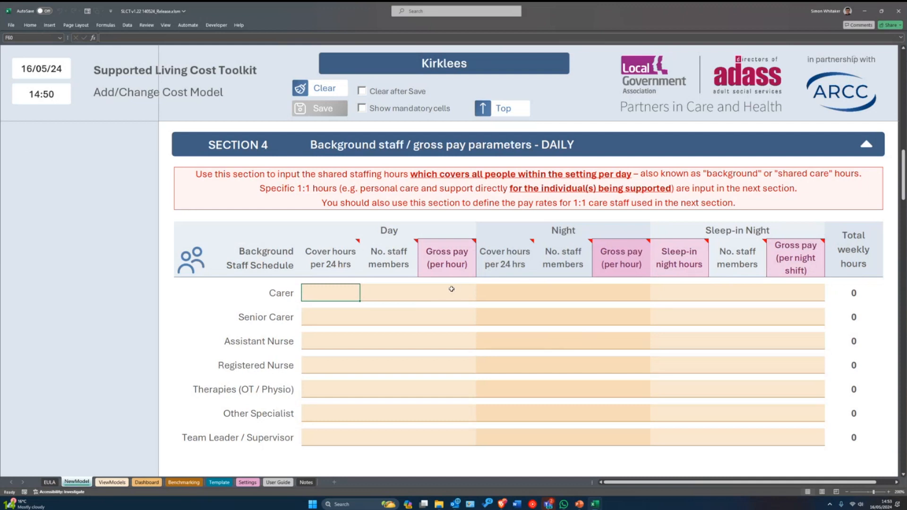
mouse_move(797, 252)
mouse_move(328, 274)
click(459, 292)
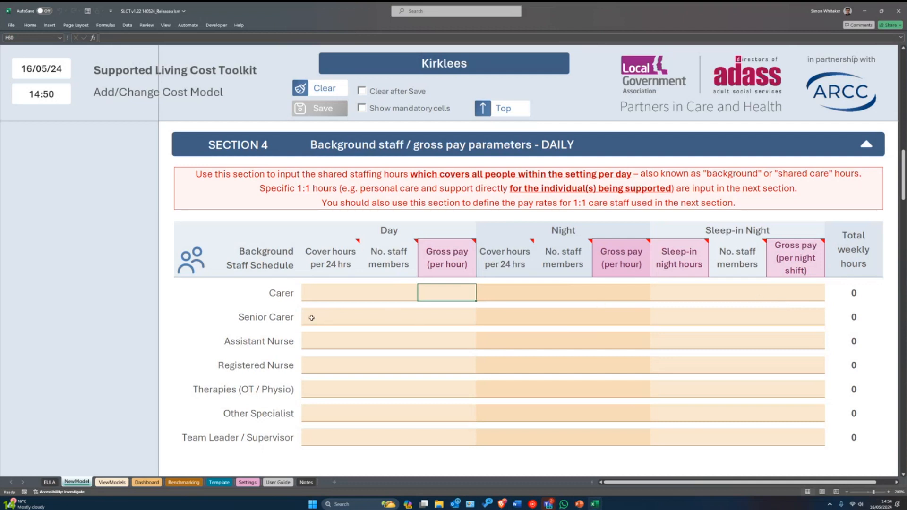
click(332, 294)
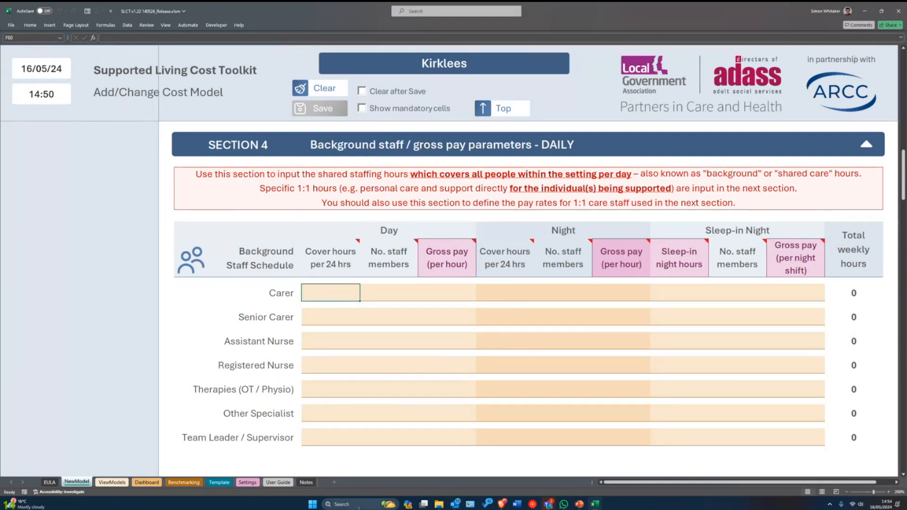
- Give the Carer row 14 day cover hours and 2 day staff at £11.50
text(14)
key(Return)
click(389, 291)
text(2)
key(Tab)
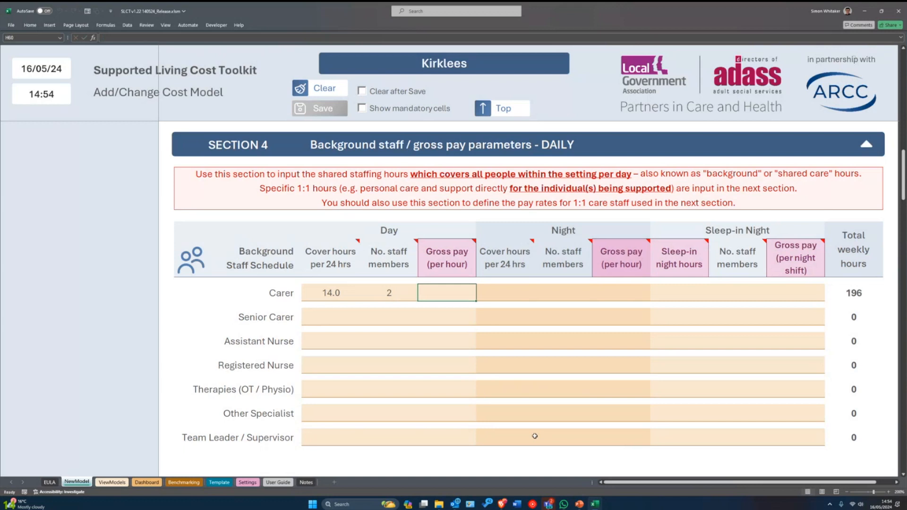
text(11.5)
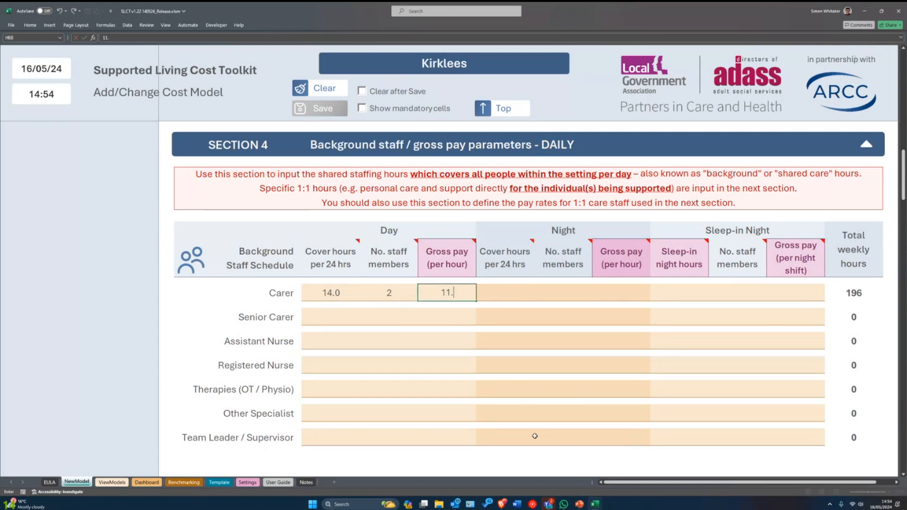
key(ctrl+Return)
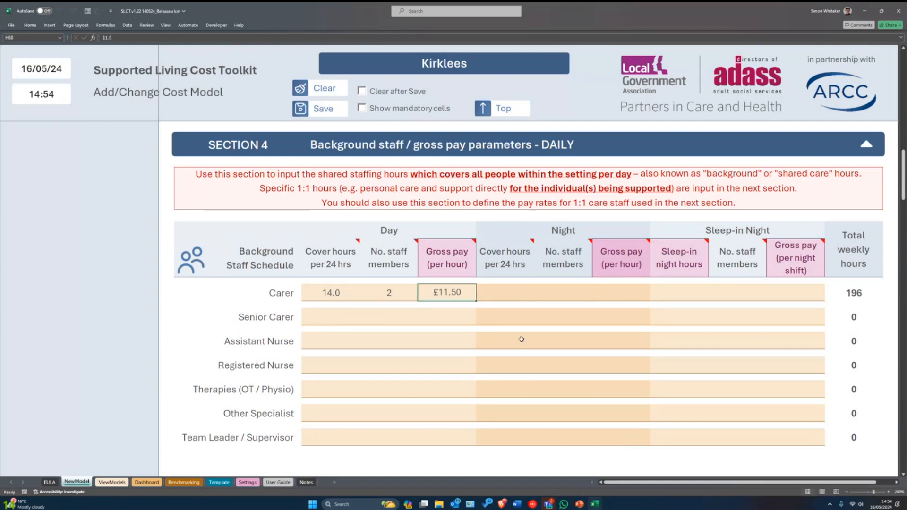
- Enter 10 night cover hours for the Carer
click(508, 289)
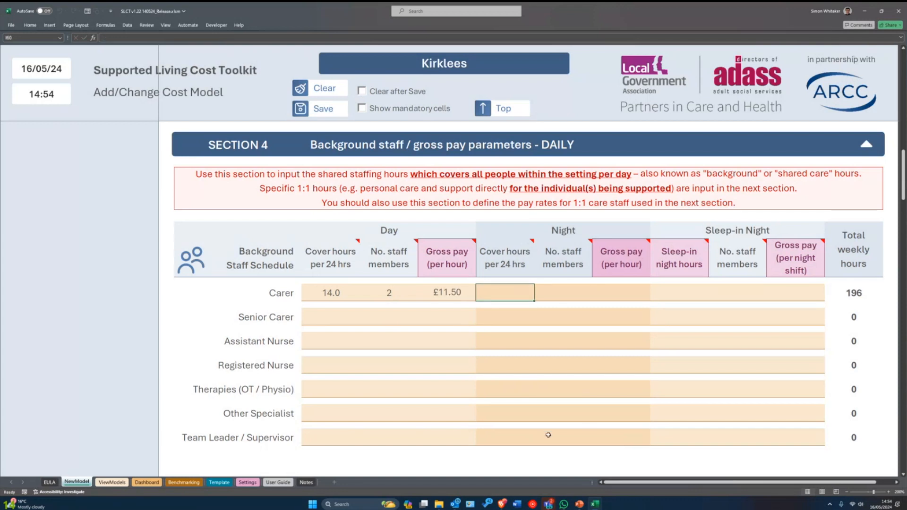
key(Left)
key(Left)
key(Left)
key(Right)
key(Right)
key(Right)
text(10)
- Dismiss the protected-sheet warning
scroll(674, 326, up, 5)
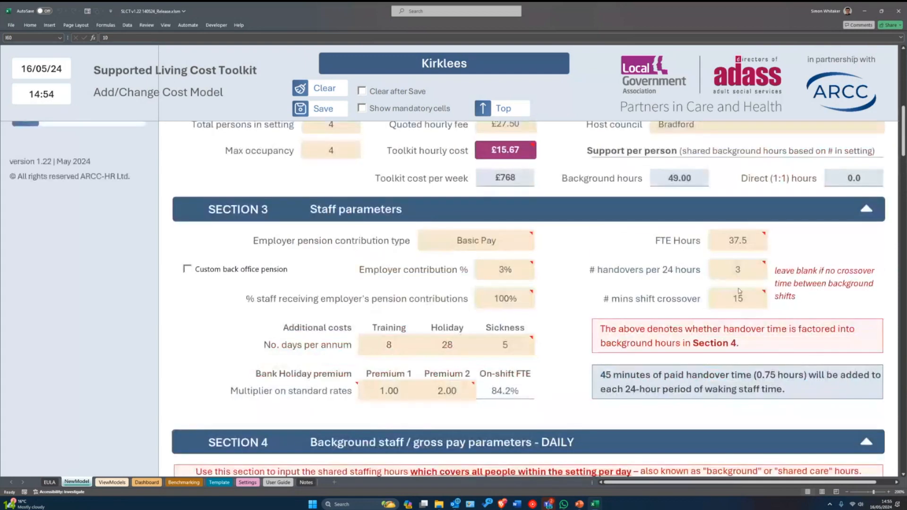
scroll(731, 312, down, 4)
drag(316, 334, 517, 324)
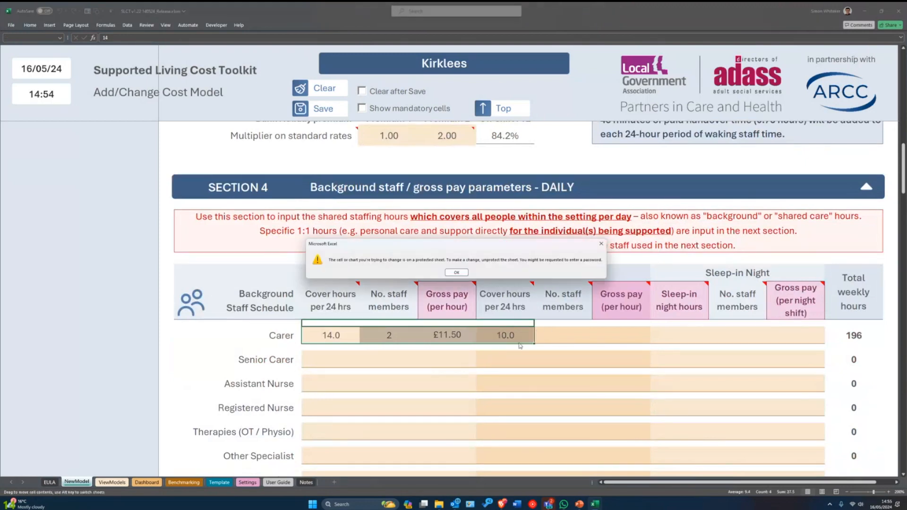
click(466, 273)
click(500, 338)
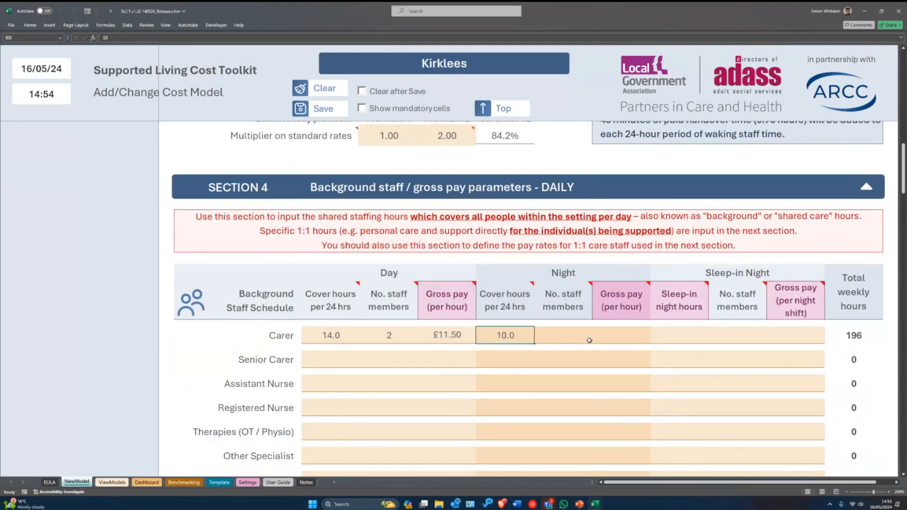
scroll(430, 245, down, 1)
- Enter 1 Carer night staff member at £12.00 per hour
key(Tab)
text(1)
key(Tab)
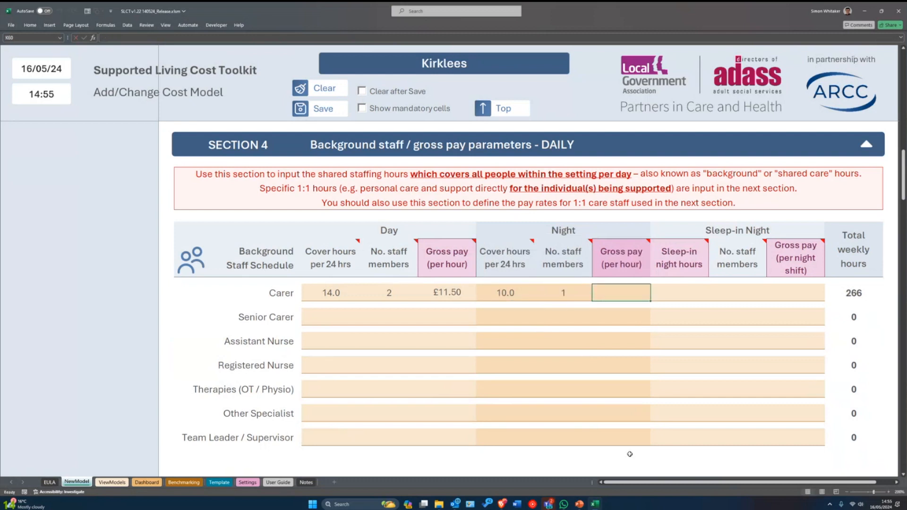
text(12)
key(Return)
key(Up)
key(Left)
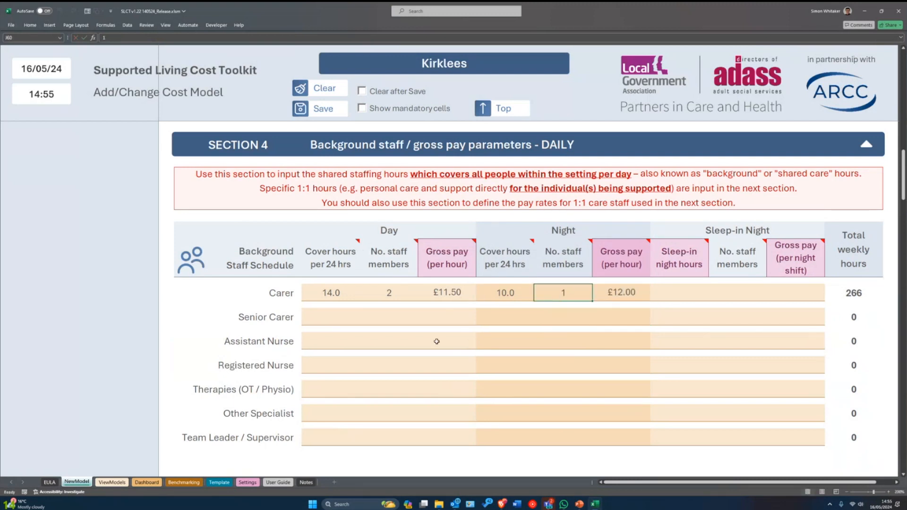
- Give Senior Carer 14 day cover hours and 1 day staff member at £12.50
click(333, 313)
text(14)
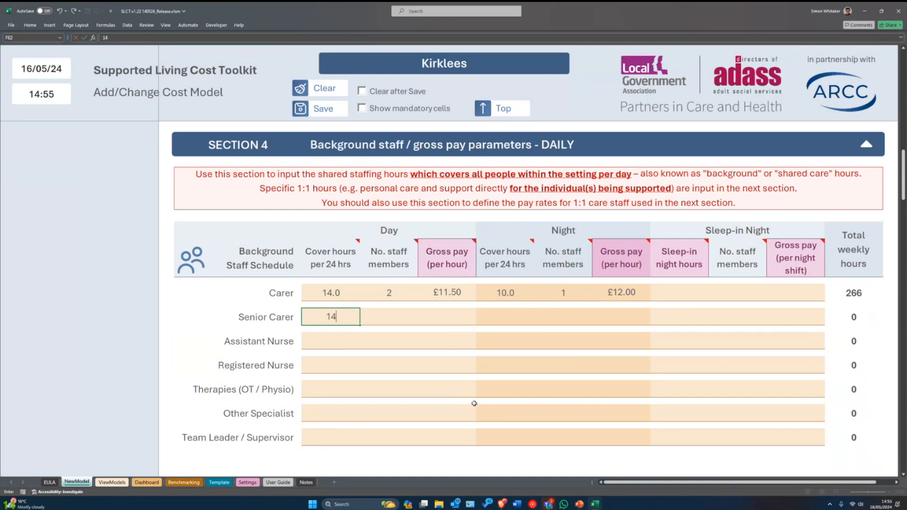
key(Tab)
text(1)
key(Tab)
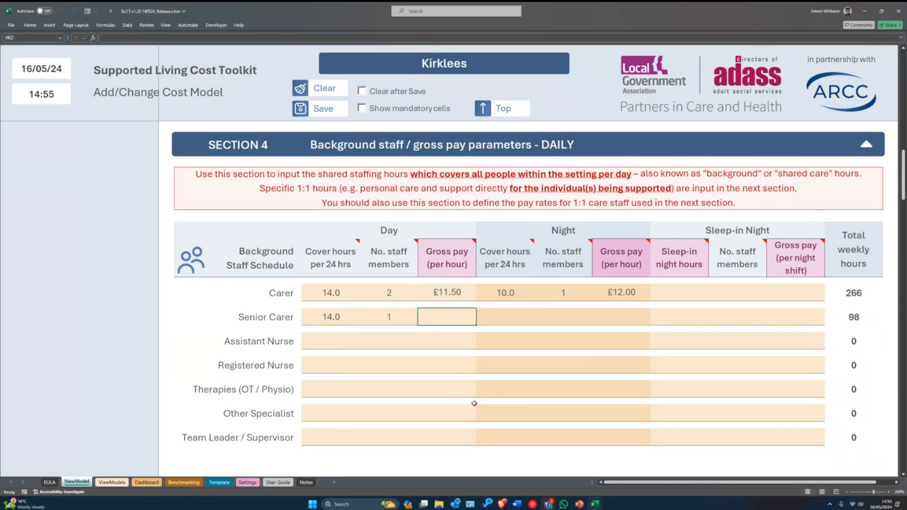
text(12.5)
key(Return)
key(Up)
- Enter 10 night cover hours and £13.00 night pay for Senior Carer
key(Tab)
text(10)
key(Return)
key(Up)
key(Tab)
key(Tab)
key(Left)
key(Left)
key(Tab)
key(Tab)
text(1)
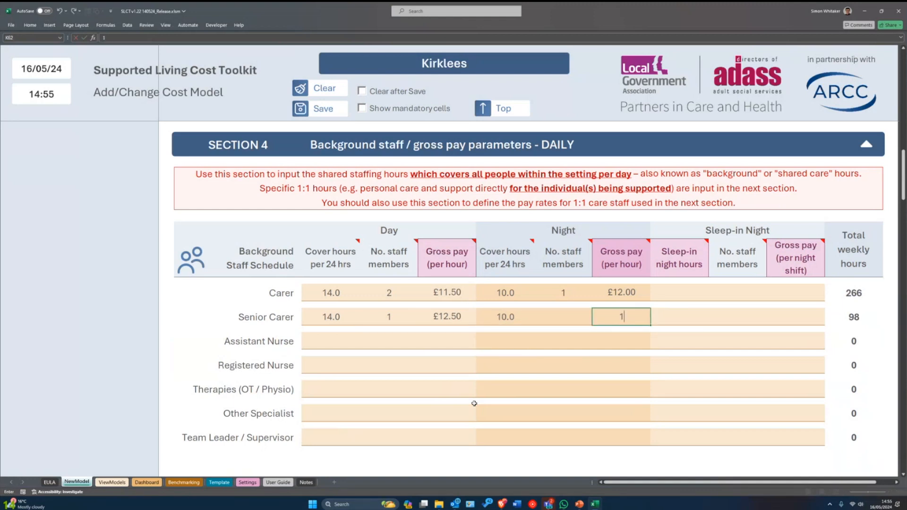
text(3)
key(ctrl+Return)
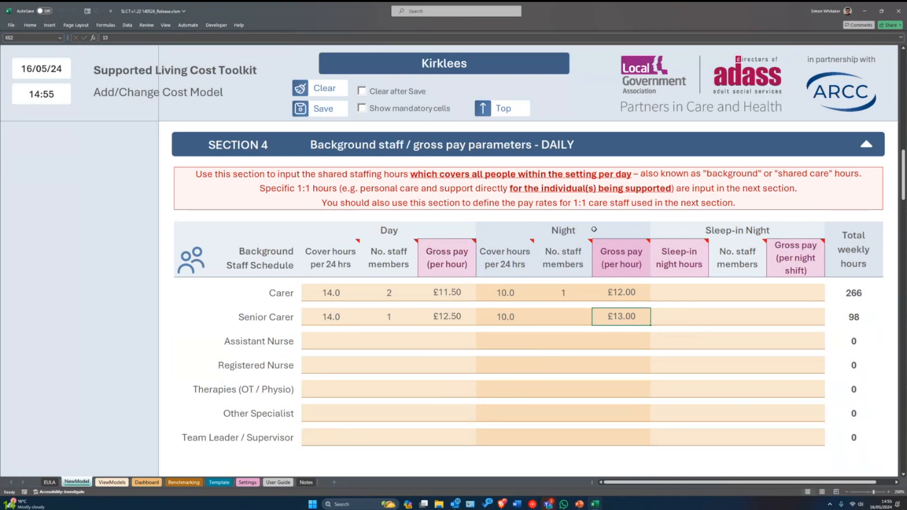
- Review the Carer and Senior Carer day and night pay rates
mouse_move(621, 264)
click(625, 297)
click(446, 295)
click(448, 317)
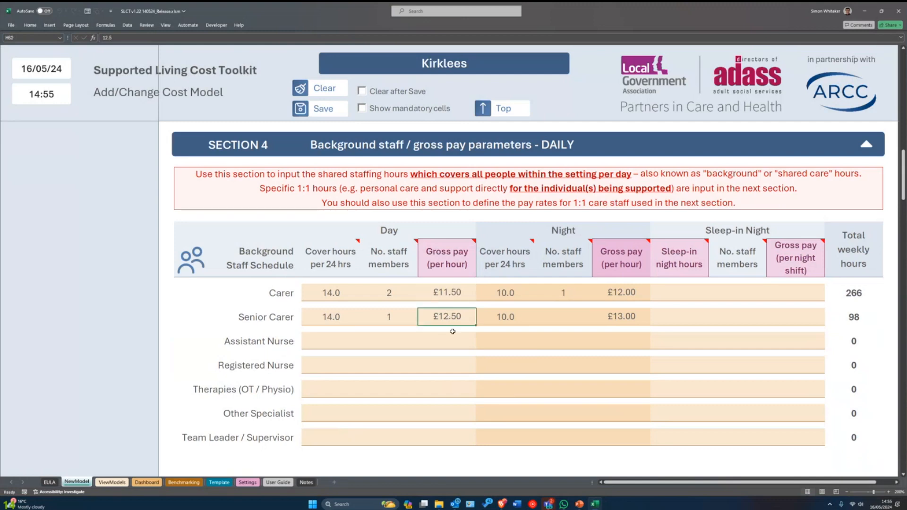
scroll(434, 340, down, 4)
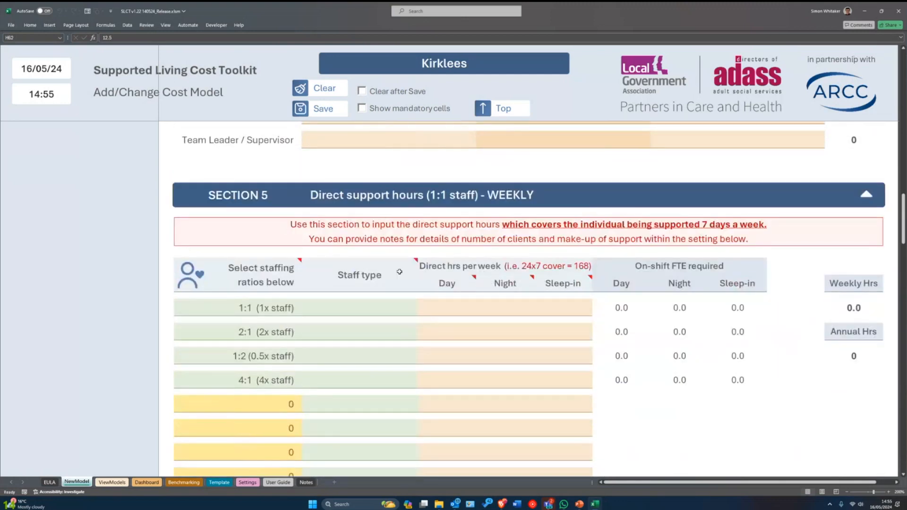
click(398, 309)
drag(399, 308, 520, 355)
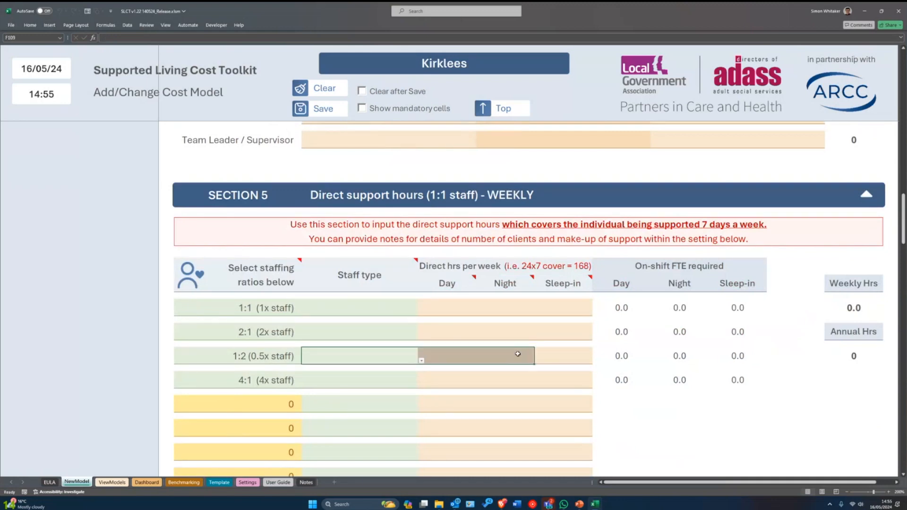
scroll(472, 321, up, 4)
click(443, 279)
click(445, 309)
drag(634, 308, 416, 304)
click(439, 306)
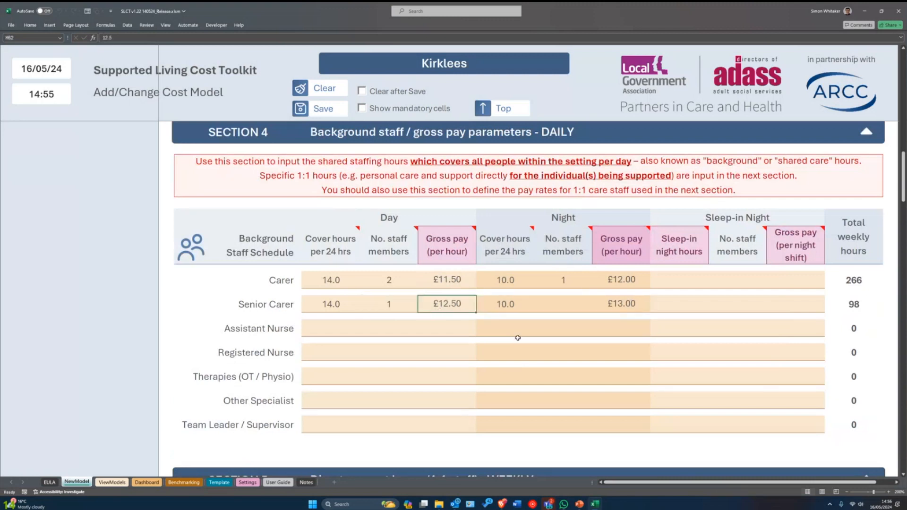
scroll(509, 336, down, 1)
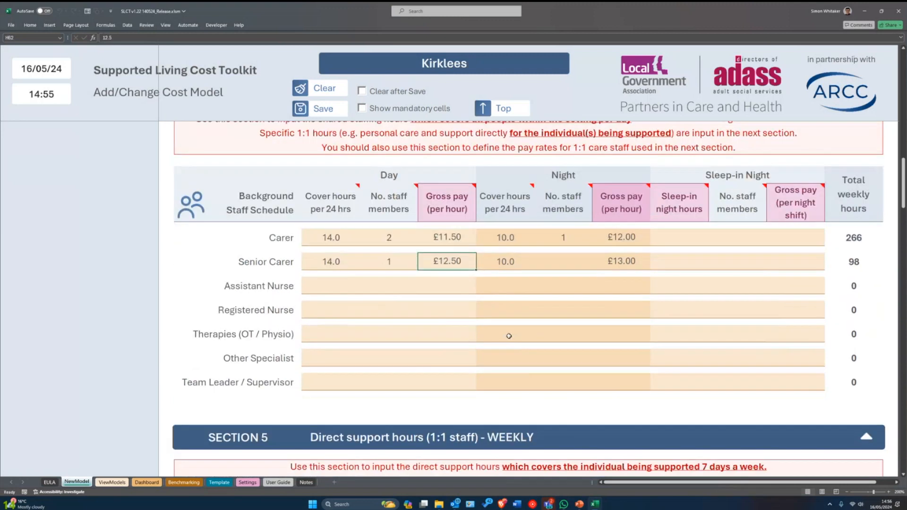
scroll(513, 338, up, 1)
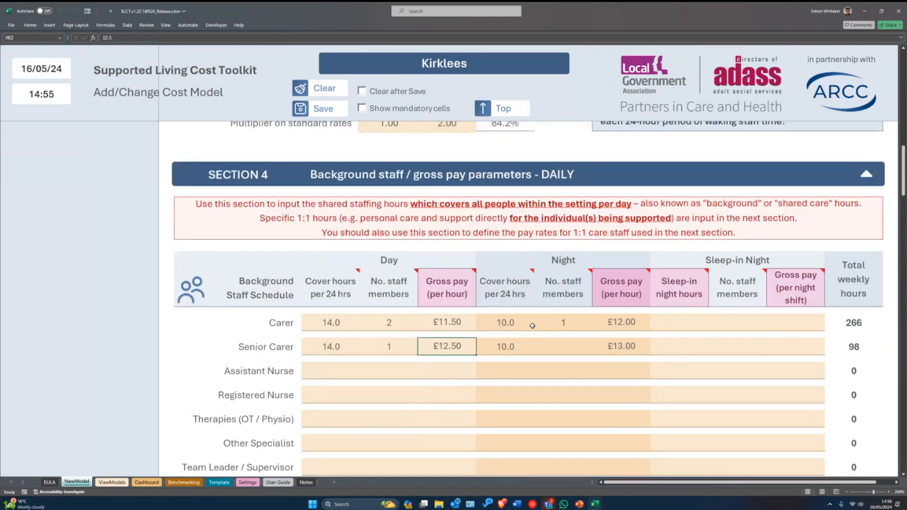
scroll(680, 343, down, 1)
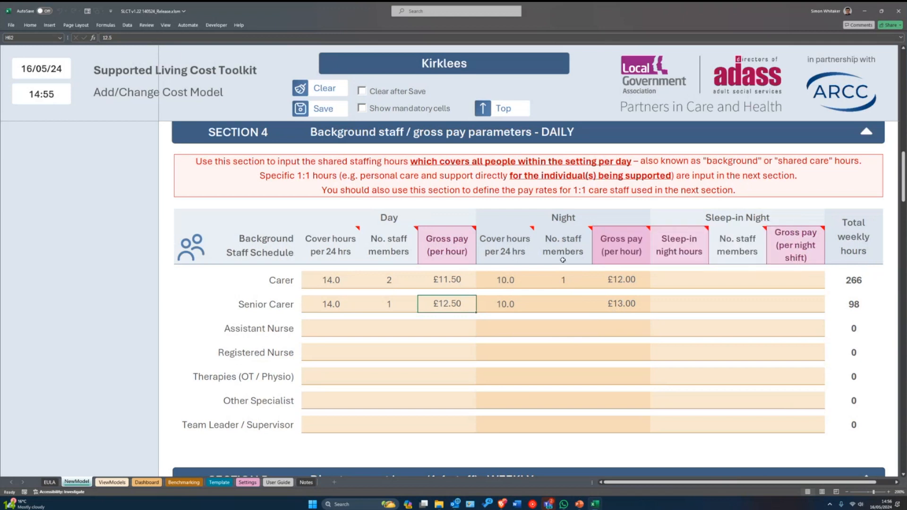
- Replace the Senior Carer night cover hours with 10 and review the night entries
click(564, 304)
click(504, 304)
key(Delete)
text(10)
key(Right)
key(Left)
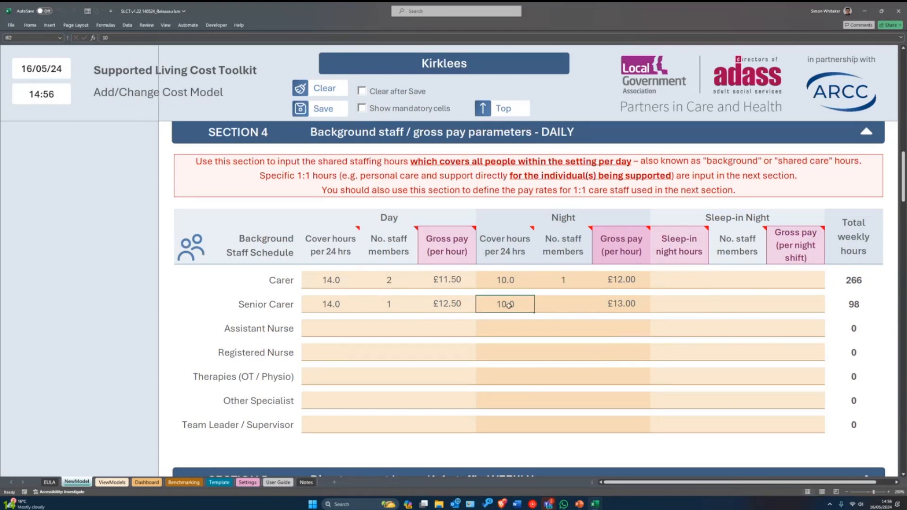
drag(512, 305, 598, 305)
click(607, 305)
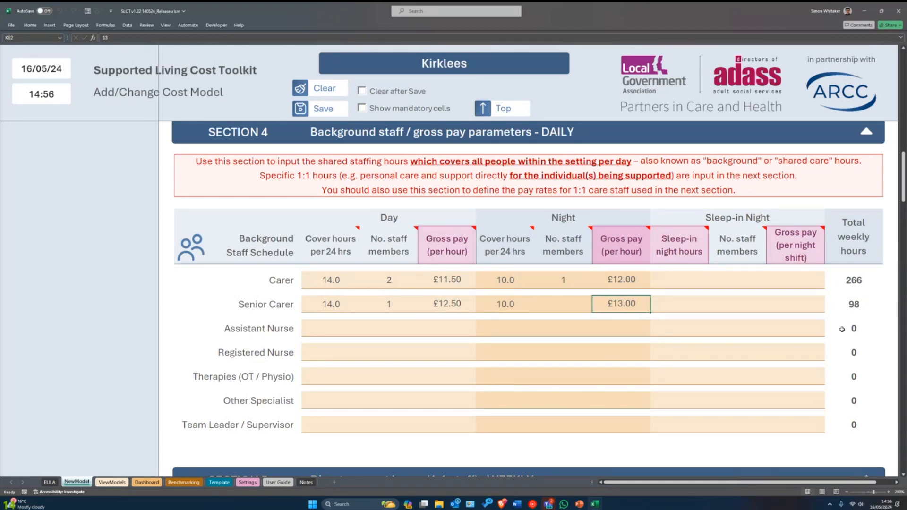
- Clear the Senior Carer night staff count and re-enter 10 night cover hours
key(Left)
text(1)
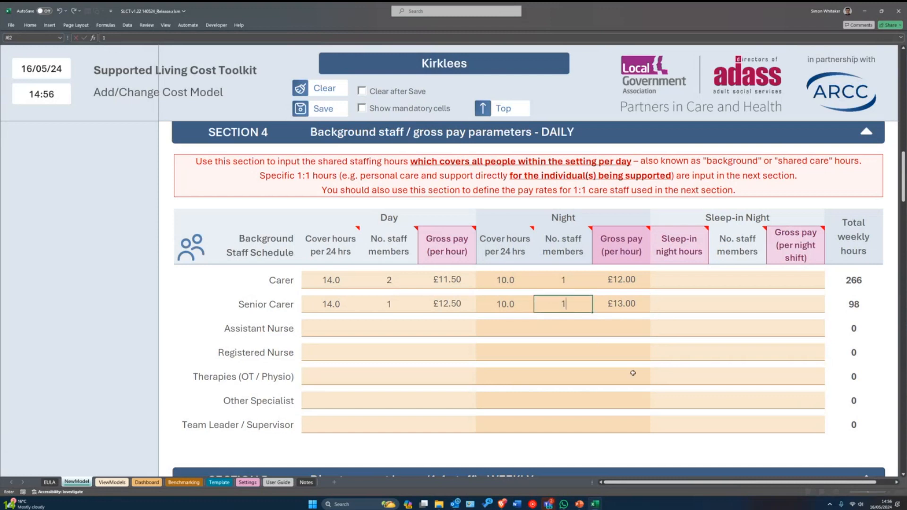
drag(519, 299, 572, 300)
click(549, 299)
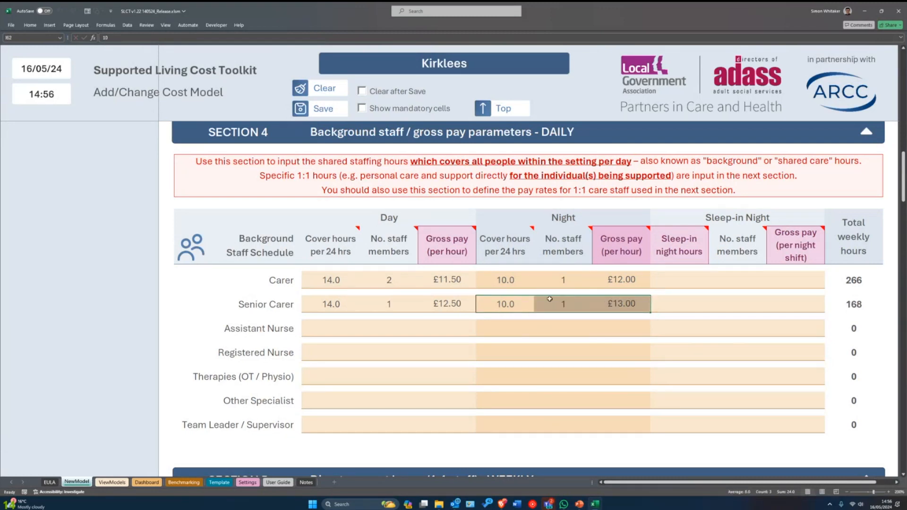
key(Delete)
key(Left)
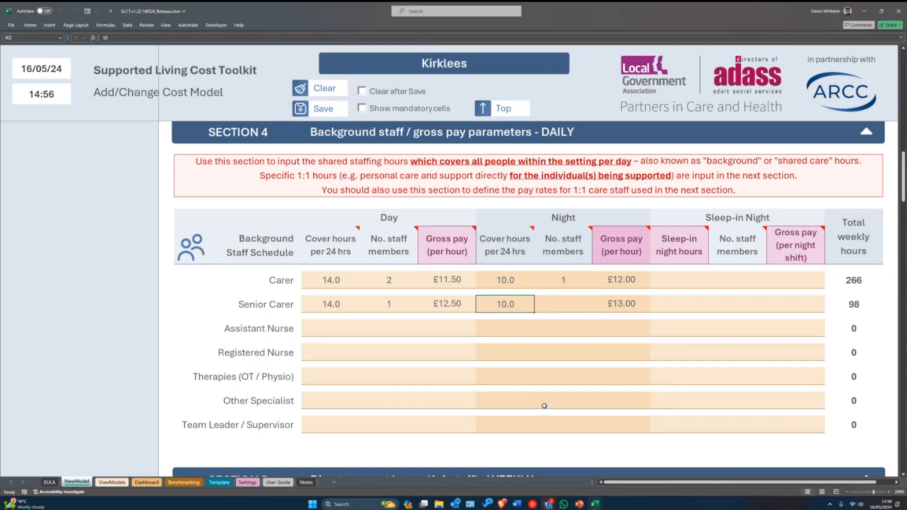
key(Delete)
text(10)
key(ctrl+Return)
scroll(520, 330, down, 1)
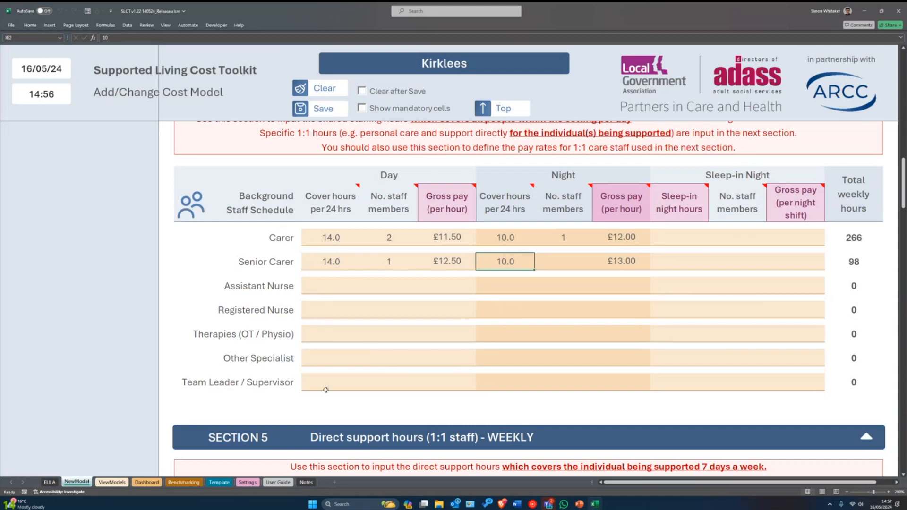
- Enter 10 sleep-in night hours and 1 sleep-in staff member for Carer
drag(310, 387, 746, 374)
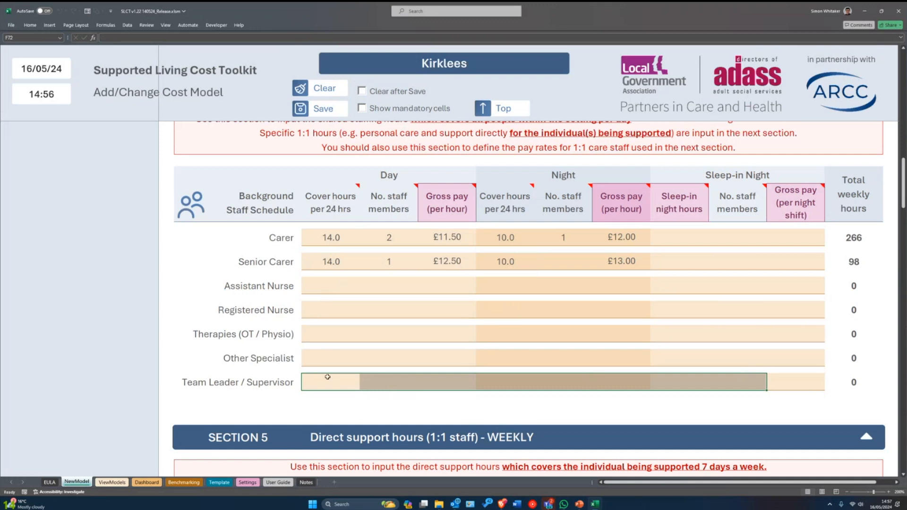
click(313, 385)
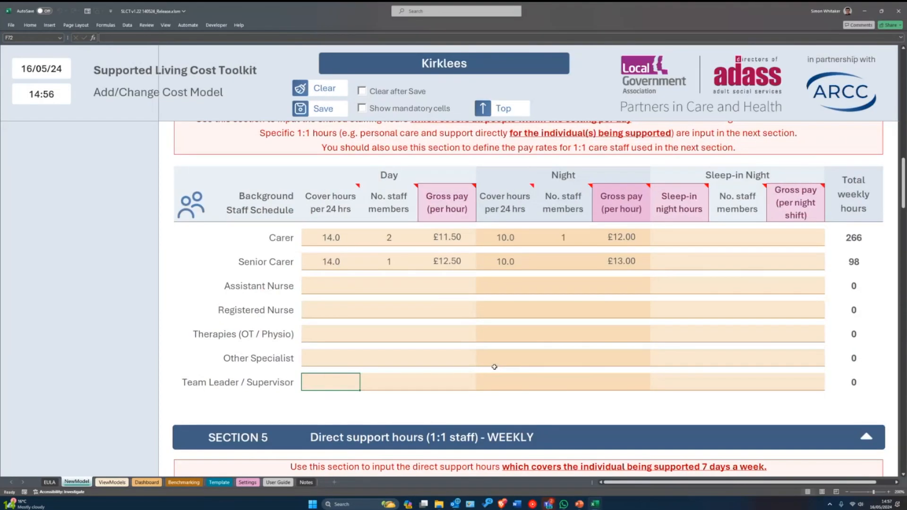
click(488, 290)
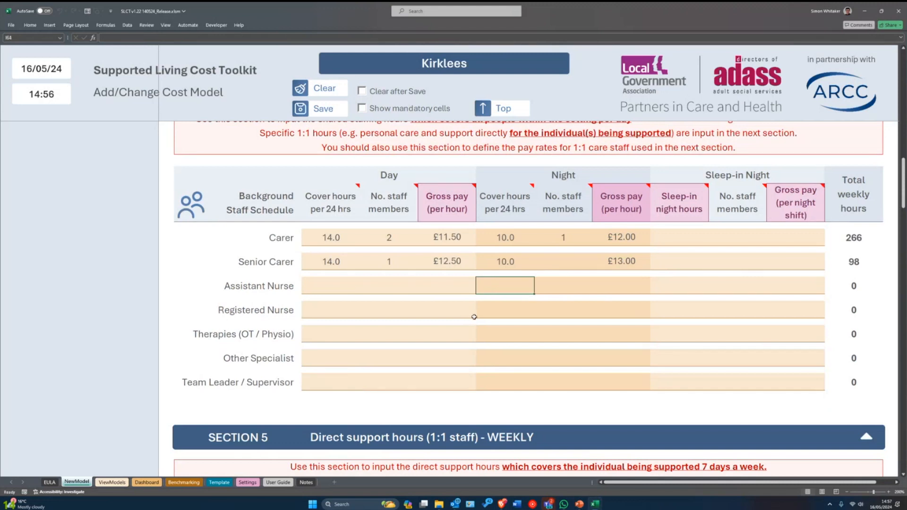
click(671, 286)
drag(803, 242, 537, 246)
click(751, 262)
click(674, 263)
key(Up)
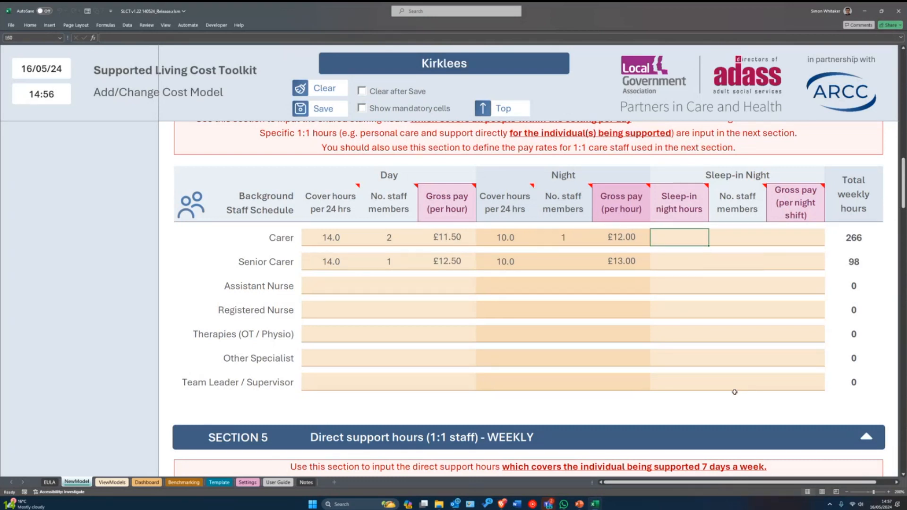
text(10)
key(Return)
key(Up)
key(Right)
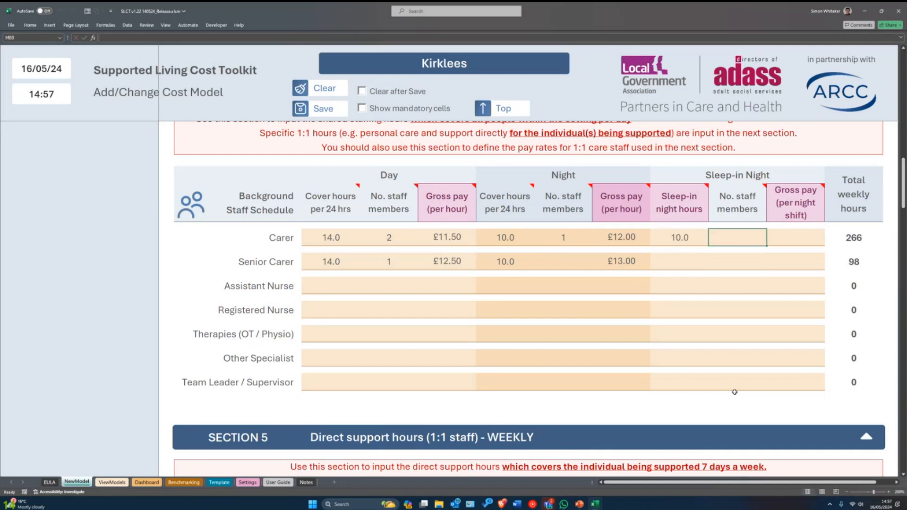
text(1)
key(Tab)
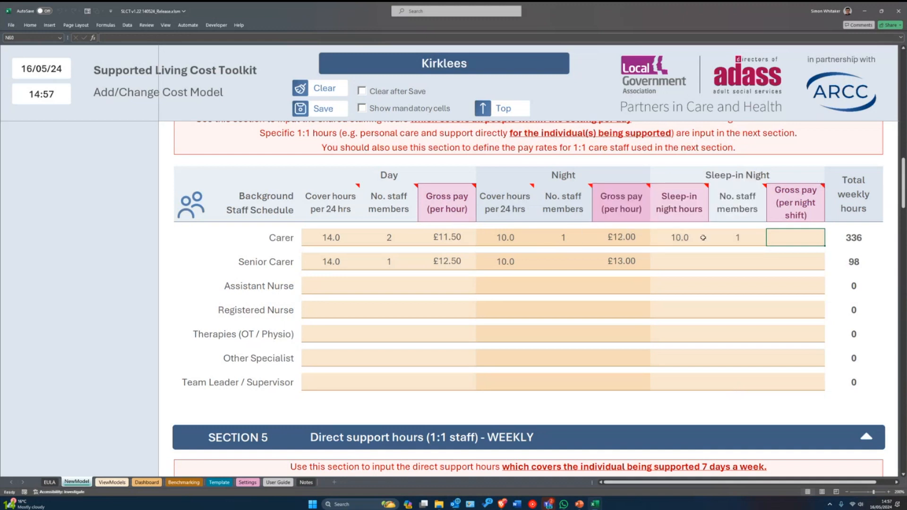
- Set the Carer sleep-in pay to £110.00 per night shift and review the row
mouse_move(809, 221)
text(110)
key(Return)
key(Left)
key(Left)
key(Left)
key(Left)
key(Right)
key(Right)
key(Right)
key(Right)
key(Left)
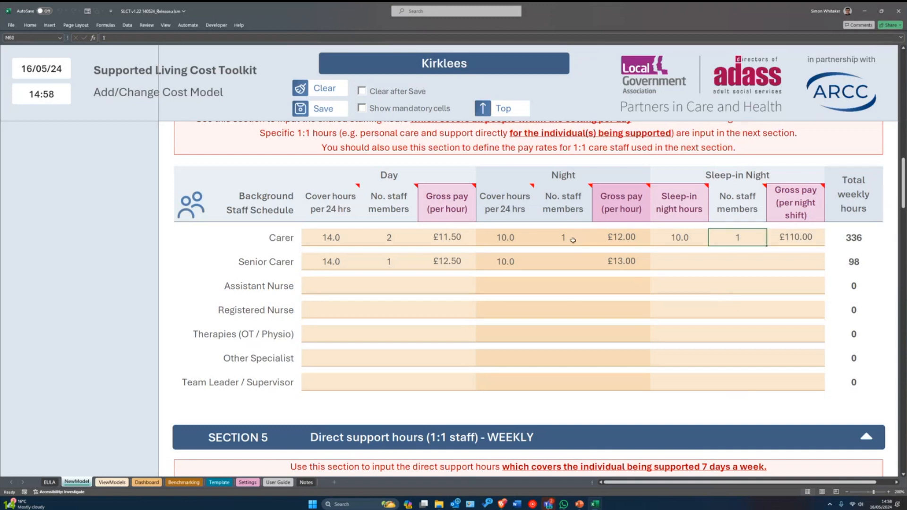
drag(798, 237, 515, 237)
drag(458, 239, 279, 252)
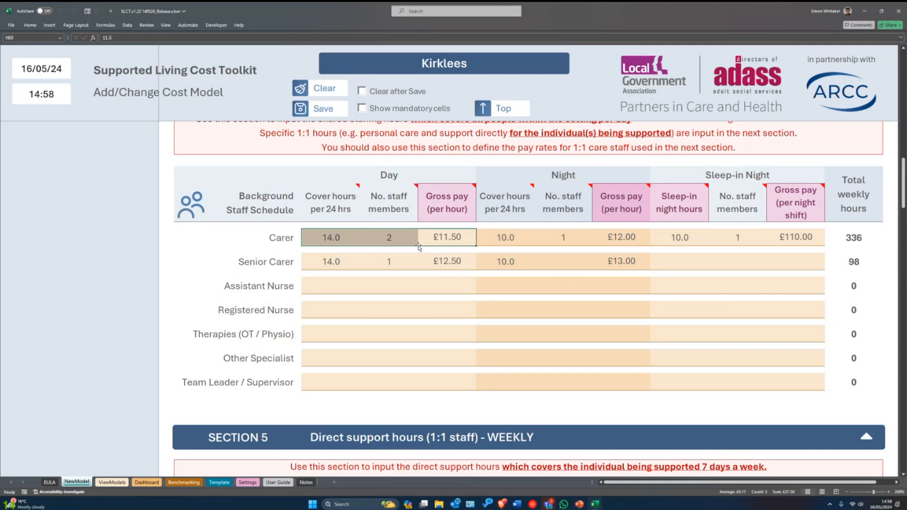
- Scroll down to Section 5 and select the 1:1 row's Staff type cell
scroll(440, 366, down, 1)
scroll(441, 367, down, 4)
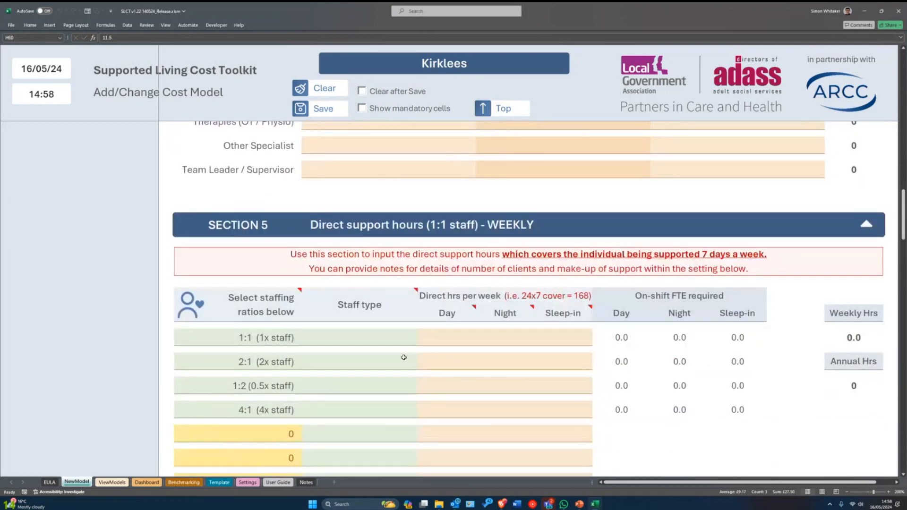
scroll(277, 293, down, 1)
drag(276, 295, 579, 300)
click(580, 299)
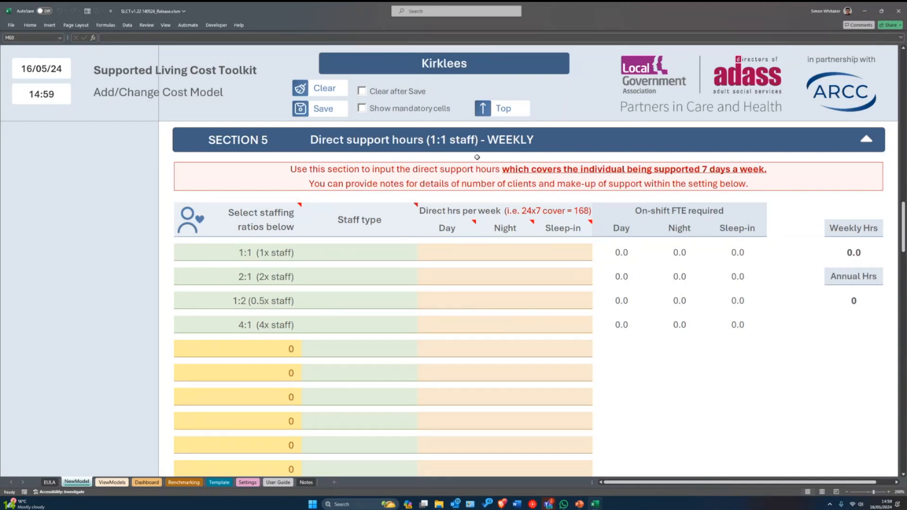
click(331, 256)
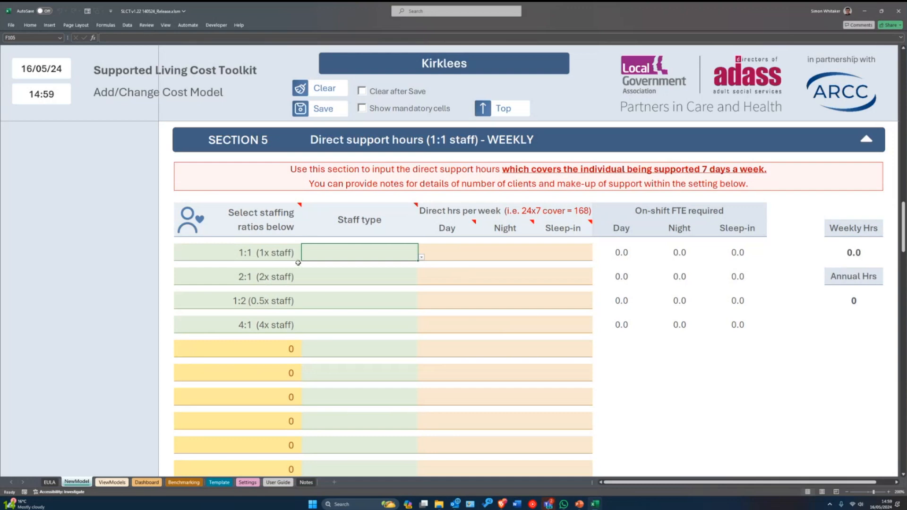
- Review the filled Carer and Senior Carer entries in Section 4
scroll(543, 303, up, 4)
drag(330, 217, 806, 225)
click(563, 243)
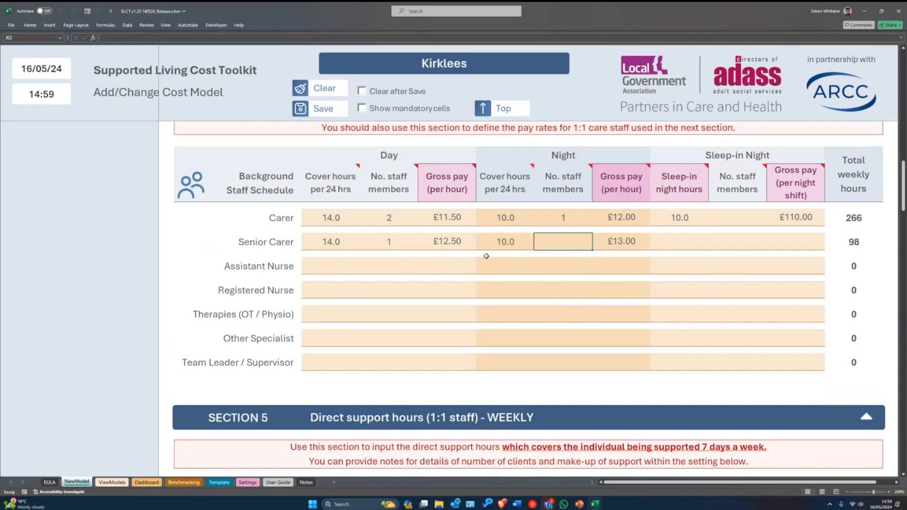
scroll(581, 273, down, 4)
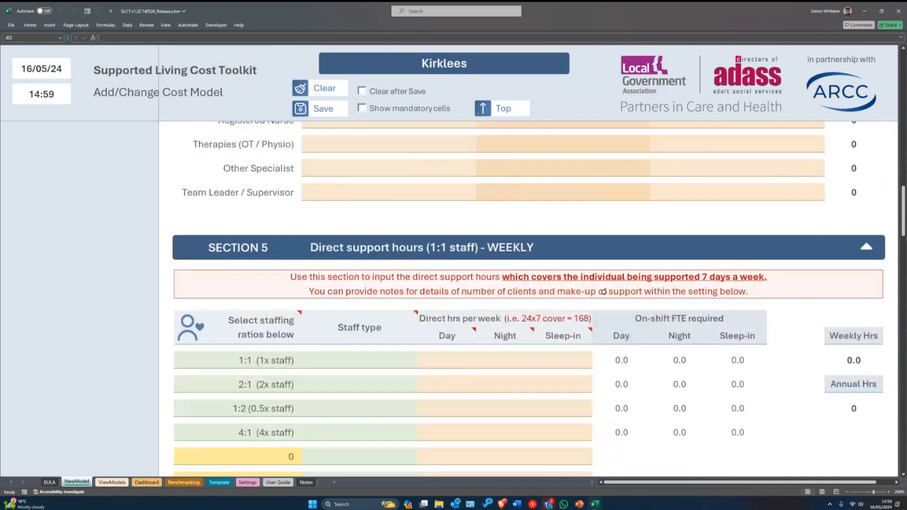
drag(347, 236, 579, 229)
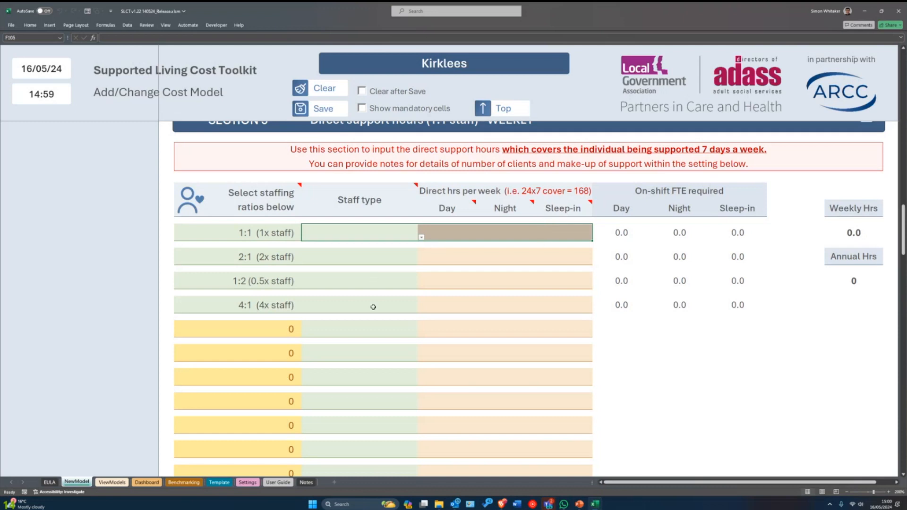
- Return to Section 5 and select the 1:1 staffing ratio row
scroll(375, 312, up, 1)
scroll(379, 304, down, 1)
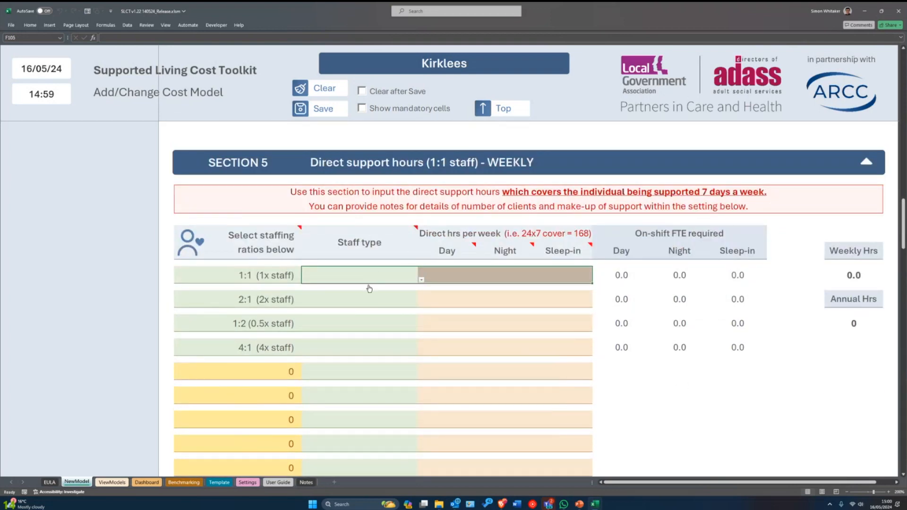
scroll(442, 293, down, 1)
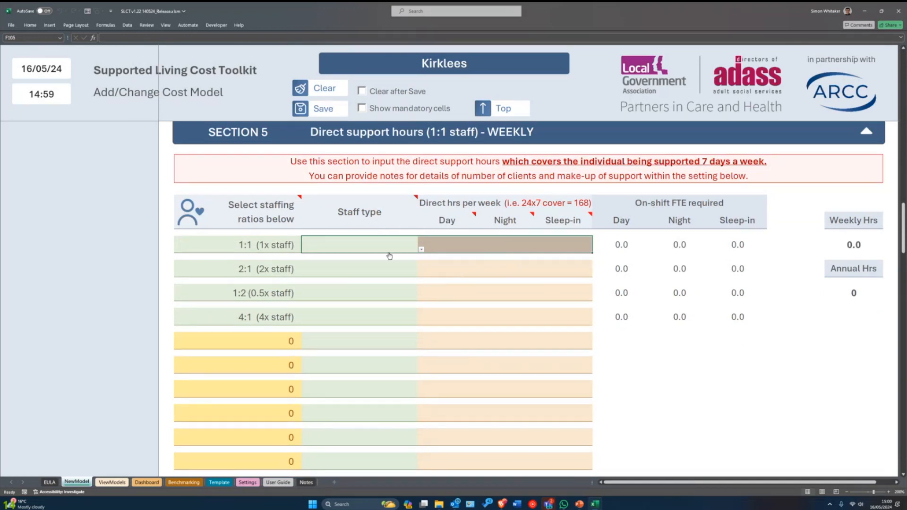
scroll(845, 222, up, 5)
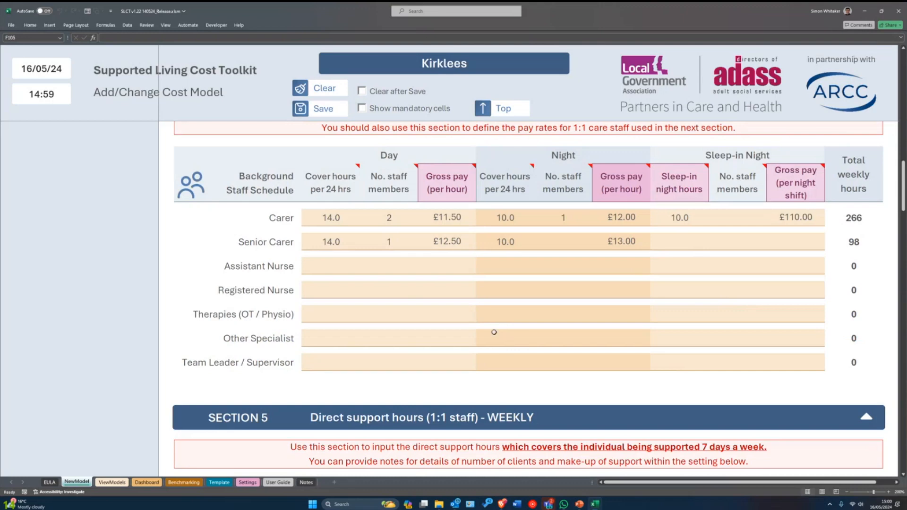
scroll(493, 329, down, 1)
scroll(493, 329, down, 3)
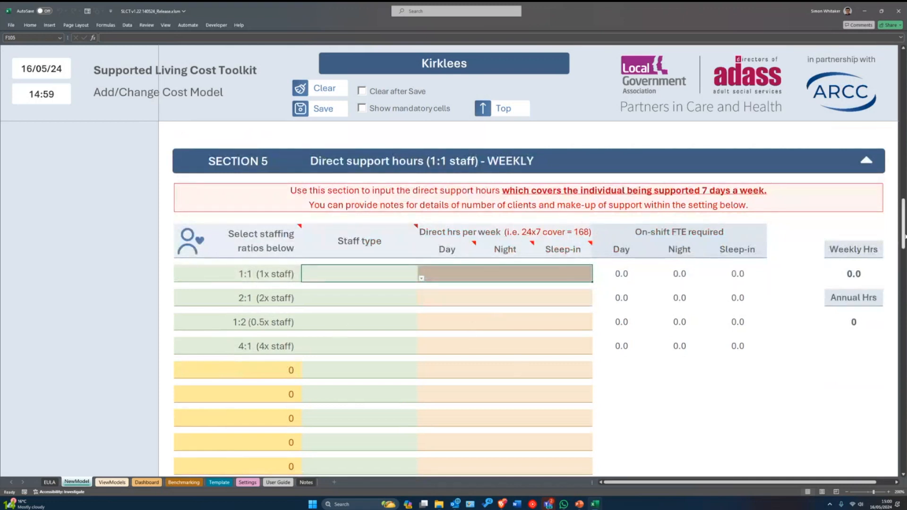
scroll(888, 239, down, 1)
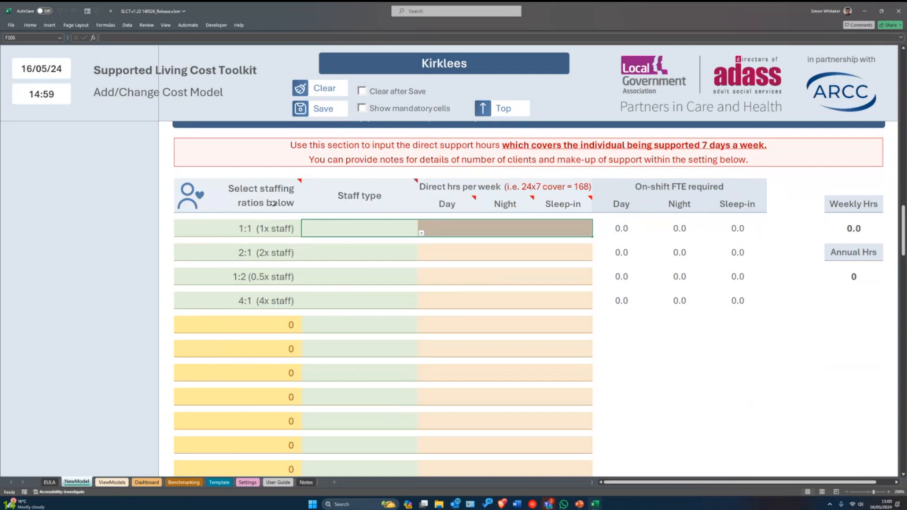
click(267, 230)
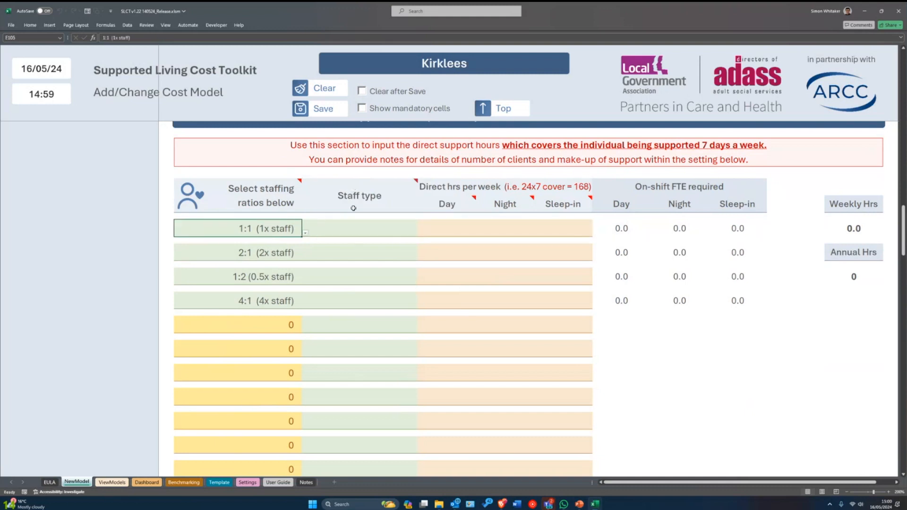
- Choose Carer as the staff type for the 1:1 row
click(371, 227)
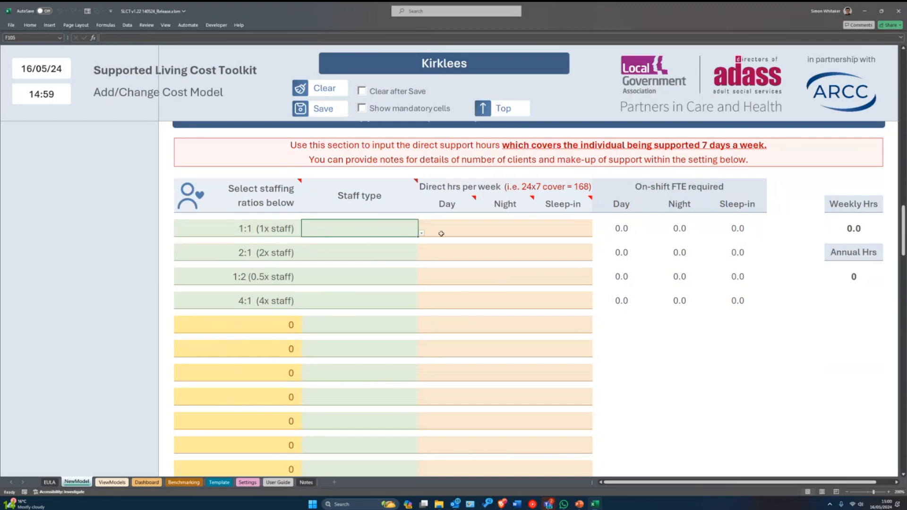
key(alt+Down)
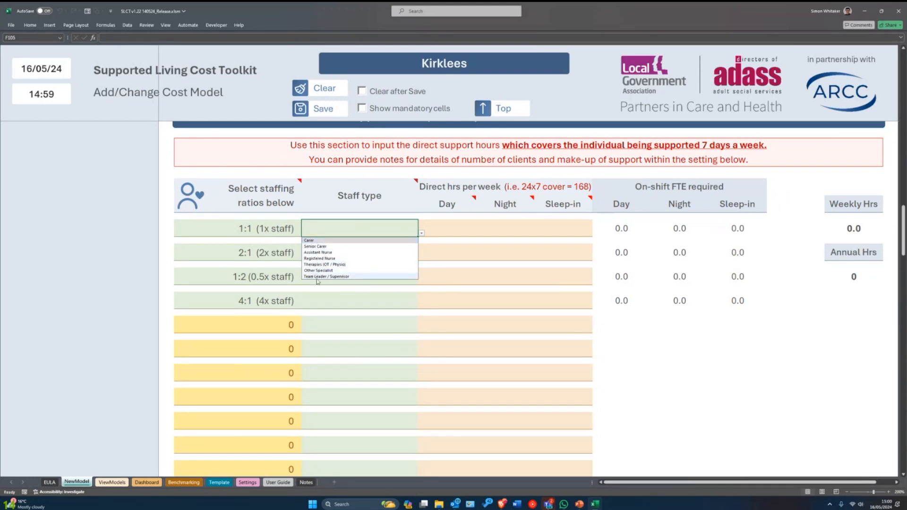
click(348, 240)
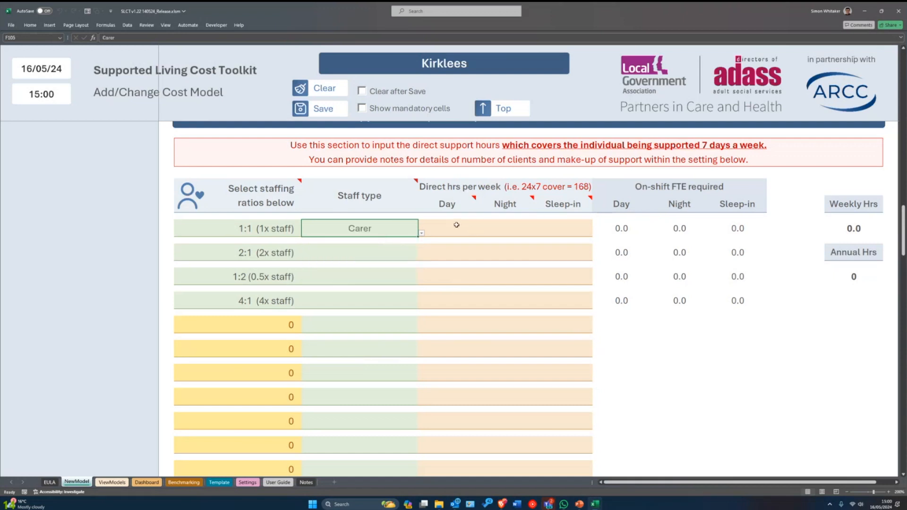
- Enter 10 direct day hours per week for the 1:1 Carer
mouse_move(487, 191)
click(441, 226)
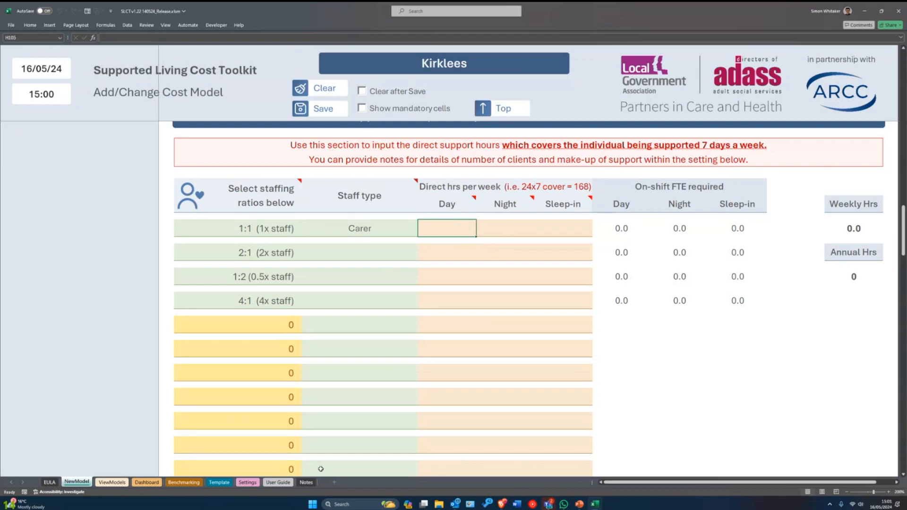
text(10)
key(Return)
key(Up)
key(Right)
key(Right)
key(Left)
key(shift+Right)
key(Left)
key(Right)
key(Down)
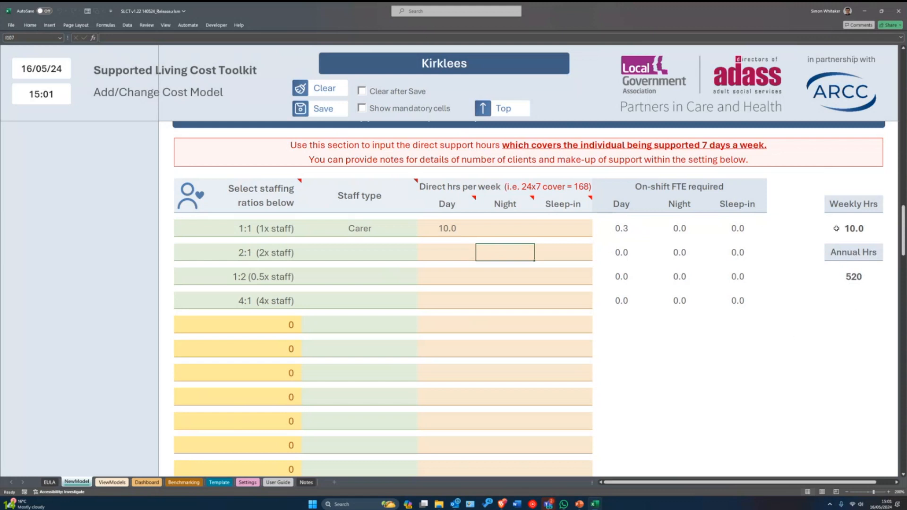
- Change the second staffing row's ratio to 1:2 (0.5x staff)
click(321, 259)
click(280, 251)
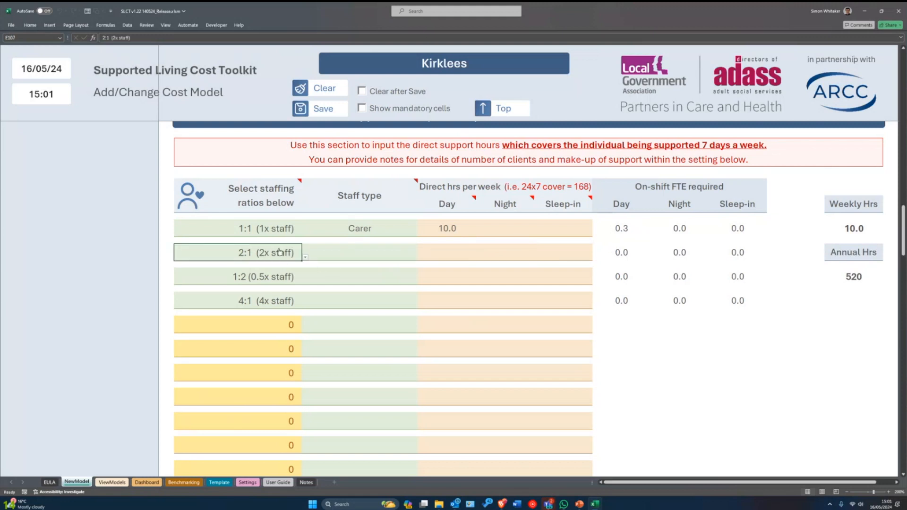
click(305, 257)
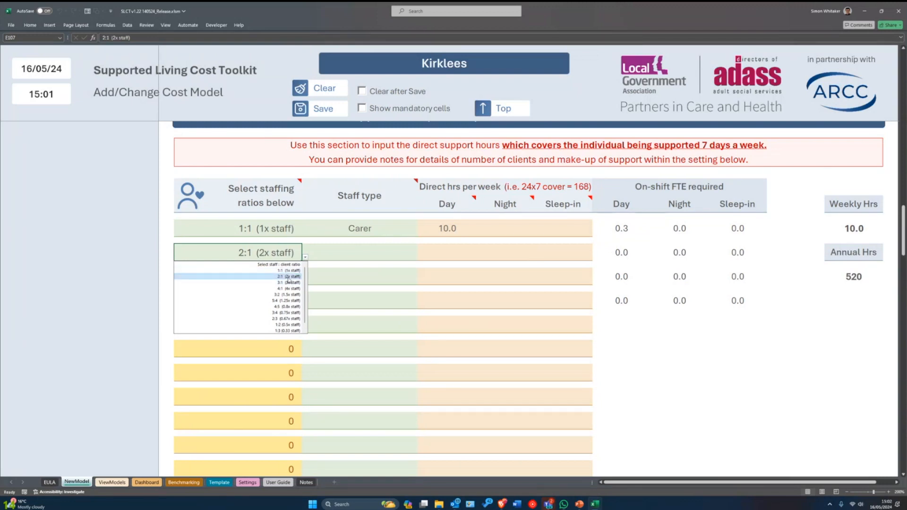
scroll(282, 298, down, 1)
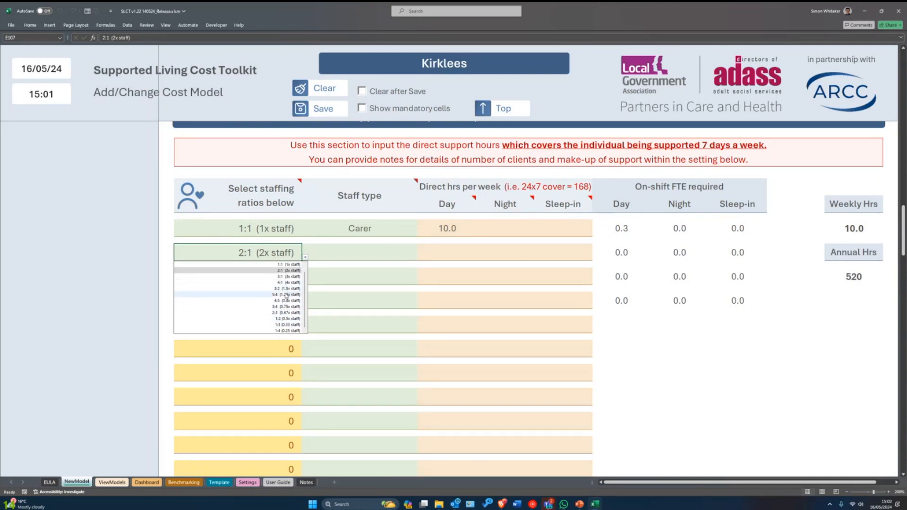
click(286, 319)
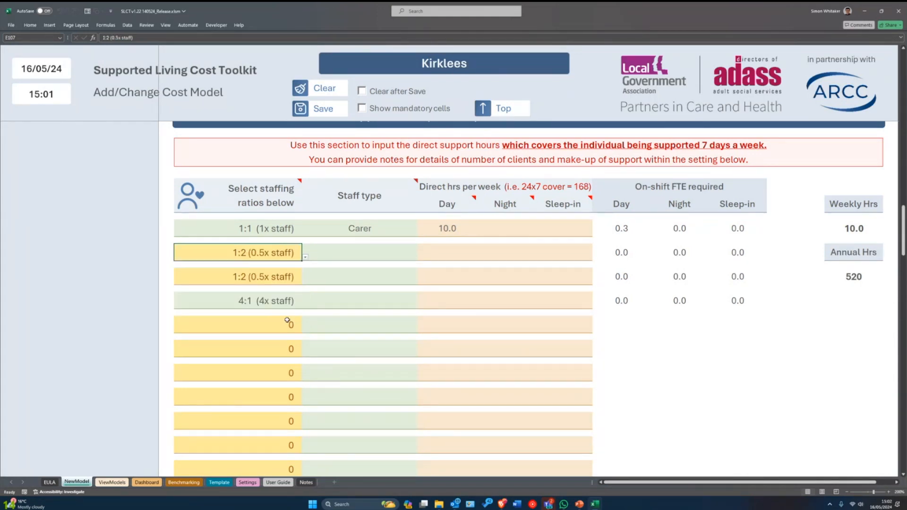
- Clear the leftover ratio cells below, including the duplicate 1:2, the 4:1 and the 0 placeholders
click(289, 276)
key(Delete)
key(Down)
key(Delete)
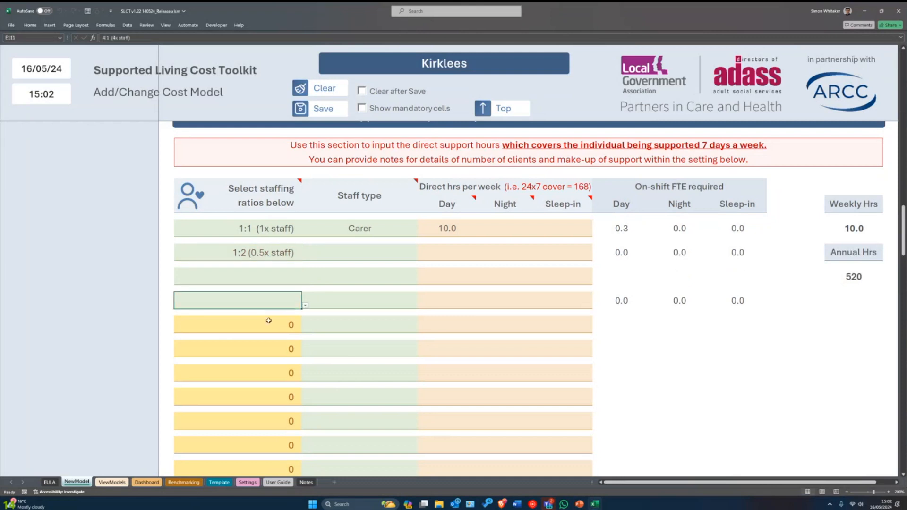
key(Down)
key(Delete)
key(Down)
key(Delete)
click(281, 371)
key(Delete)
click(276, 398)
key(Delete)
click(275, 421)
key(Delete)
click(273, 448)
key(Delete)
key(Delete)
- Set the 1:2 row's staff type to Senior Carer
click(263, 256)
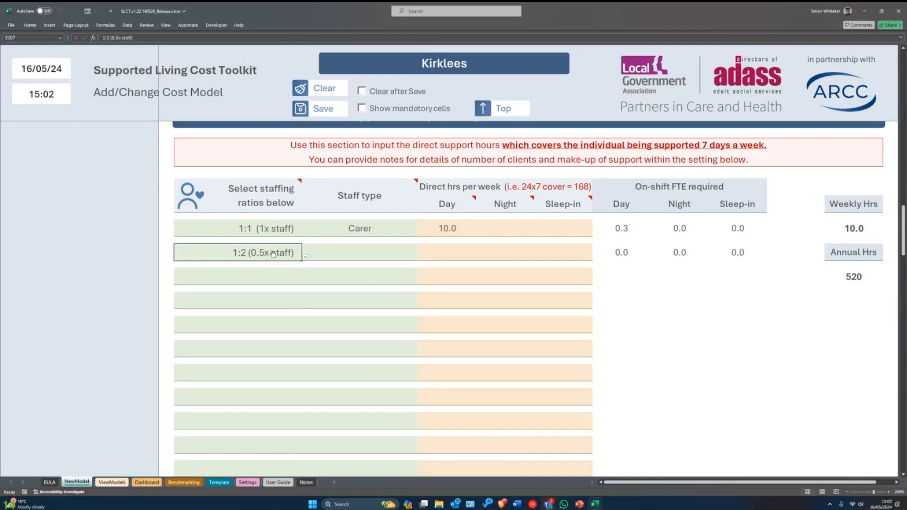
click(332, 245)
click(420, 257)
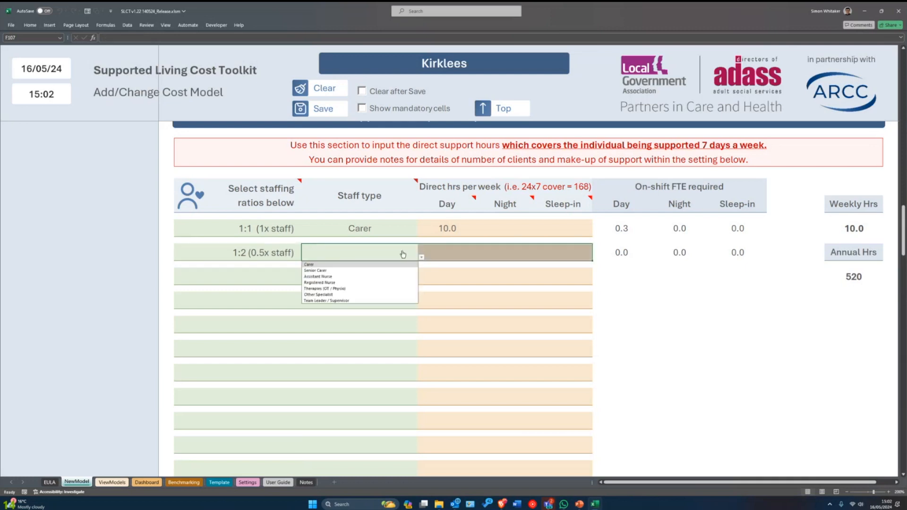
click(326, 271)
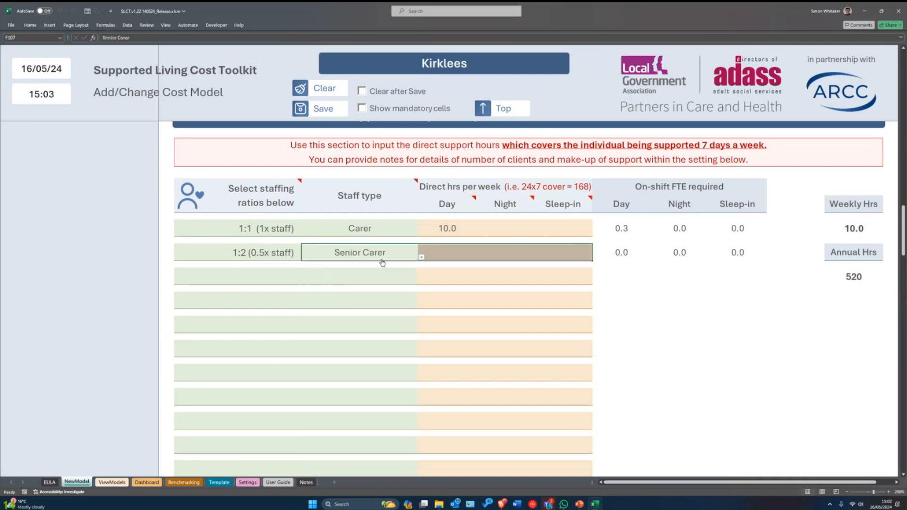
click(471, 251)
key(Tab)
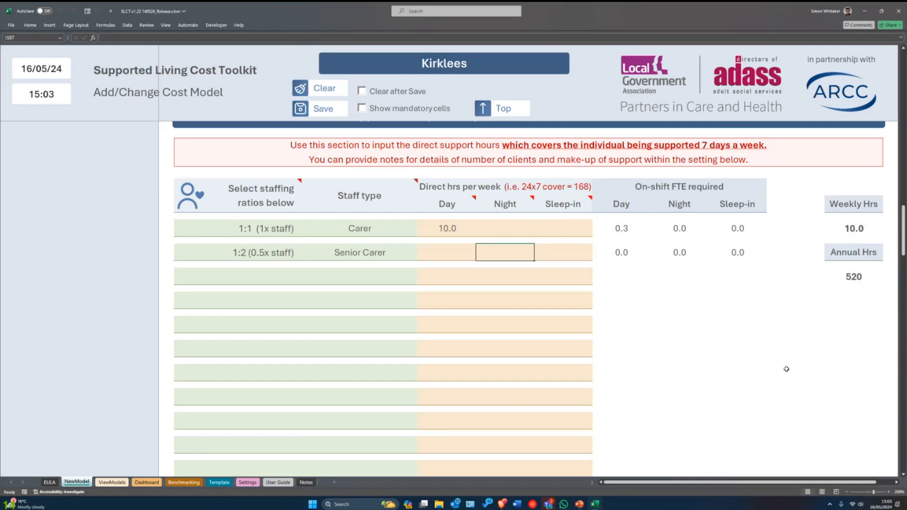
- Enter =10*7 as the Senior Carer's night hours (70.0, 1.1 FTE) and check the row
text(=10*7)
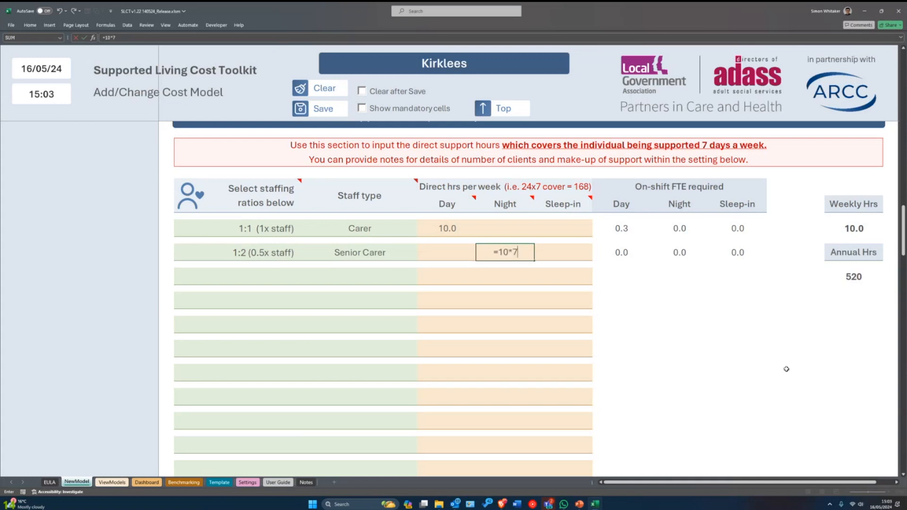
key(Return)
key(Up)
key(Left)
key(Right)
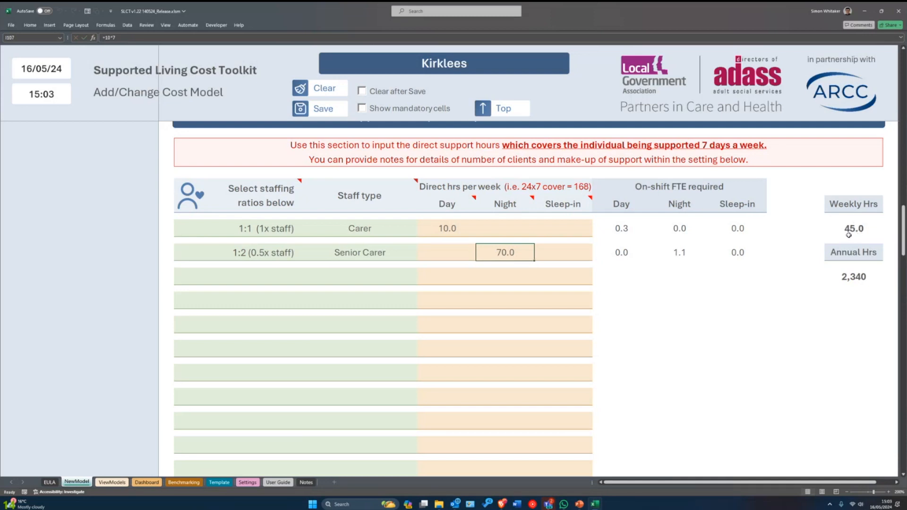
click(449, 235)
click(500, 255)
click(247, 256)
click(363, 257)
click(251, 254)
click(320, 254)
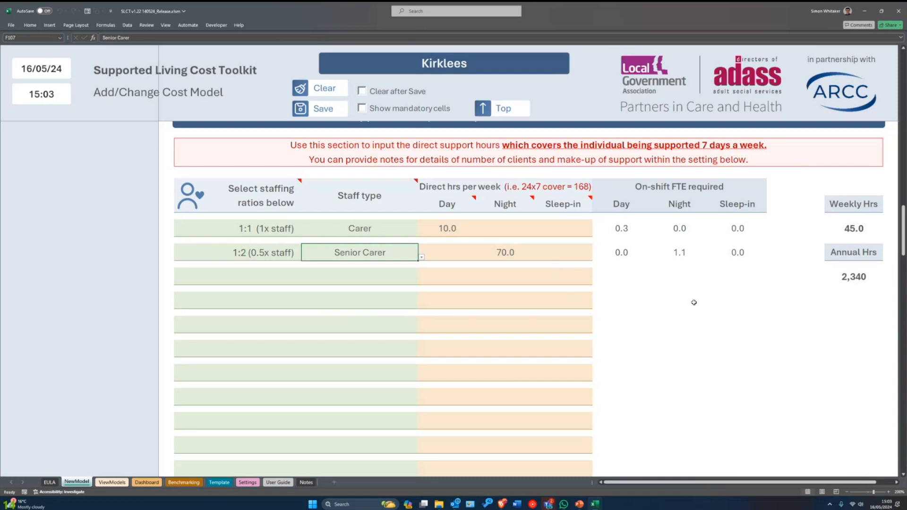
- Set the third staffing row to 1:3 (0.33 staff) with Therapies (OT / Physio) staff
click(238, 272)
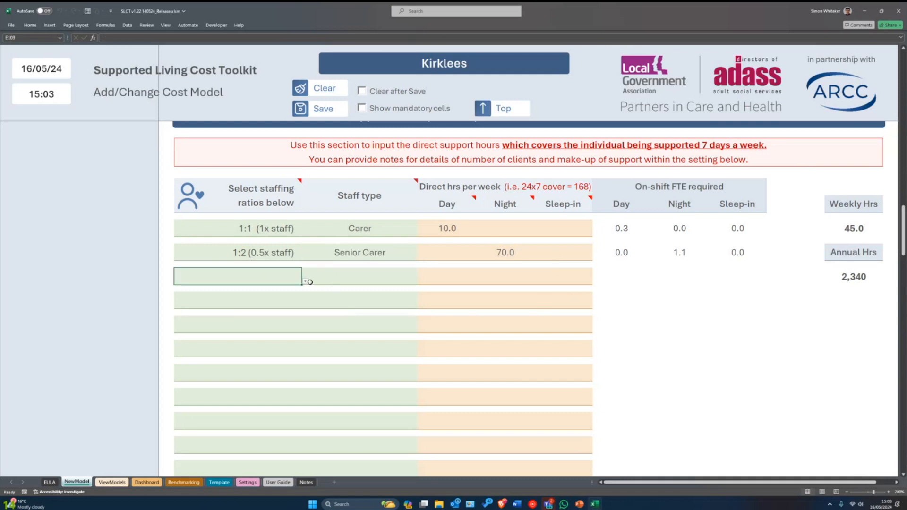
click(305, 281)
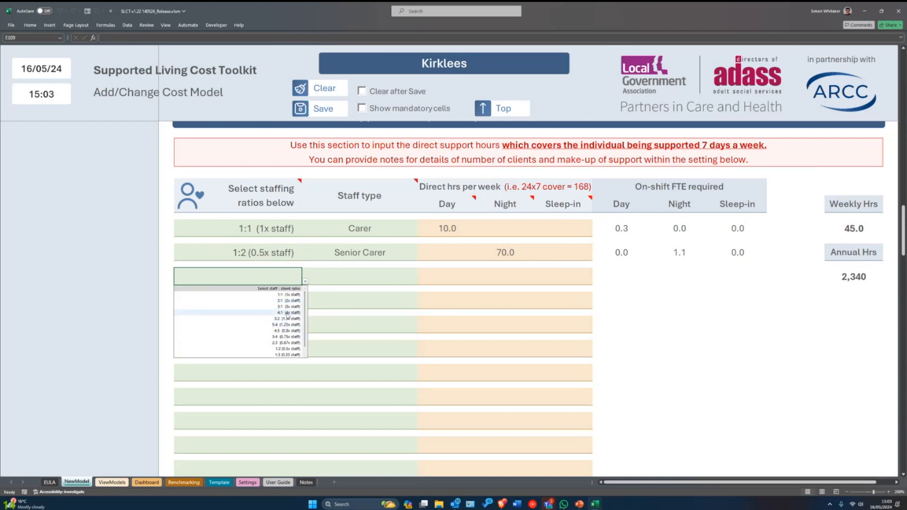
scroll(284, 340, down, 1)
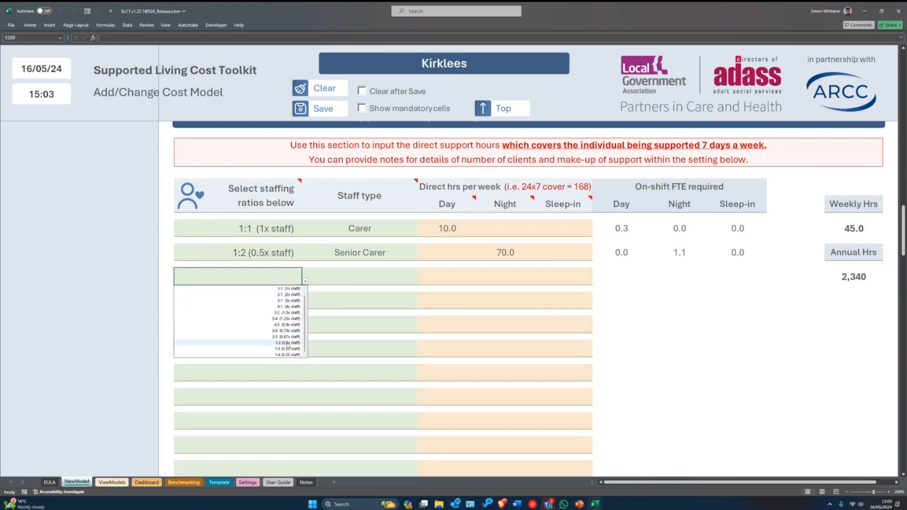
click(285, 348)
click(335, 278)
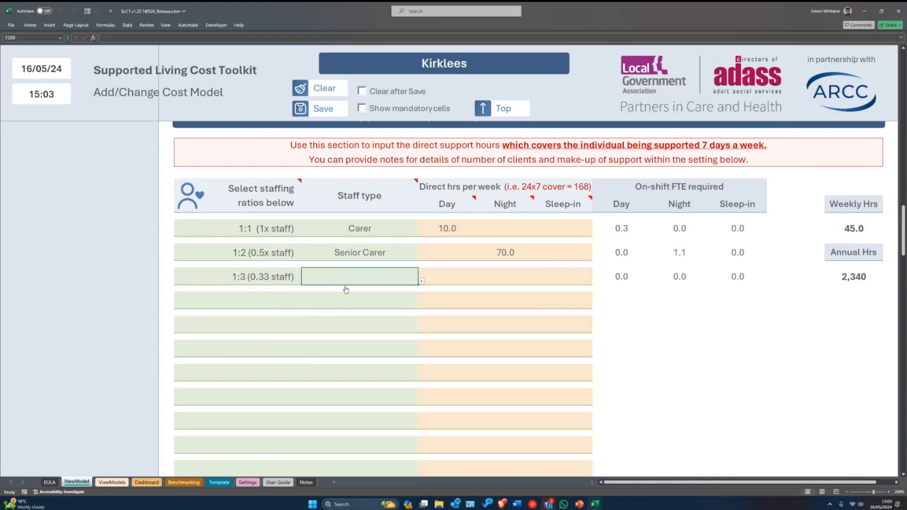
click(422, 282)
click(338, 312)
- Give the Therapies row 8 day hours, bringing totals to 47.7 weekly and 2,479 annual
click(445, 277)
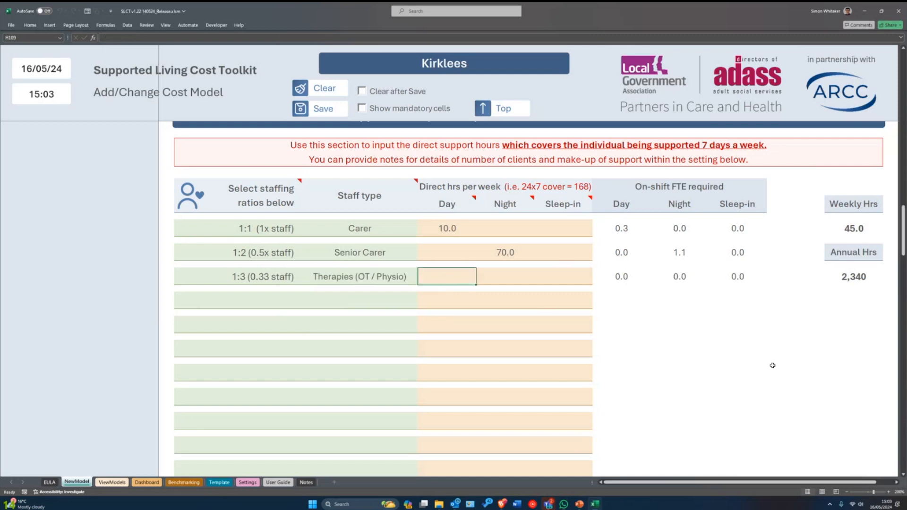
text(8)
key(Tab)
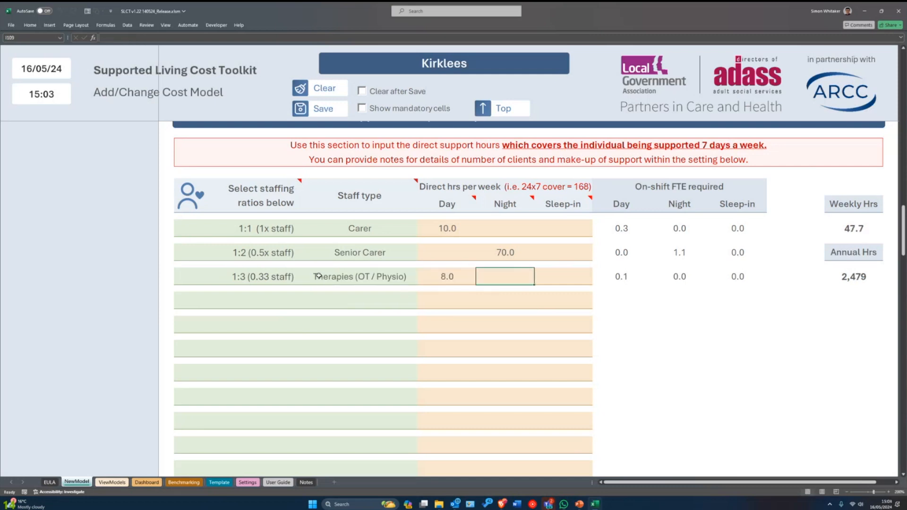
click(263, 278)
click(365, 286)
click(456, 279)
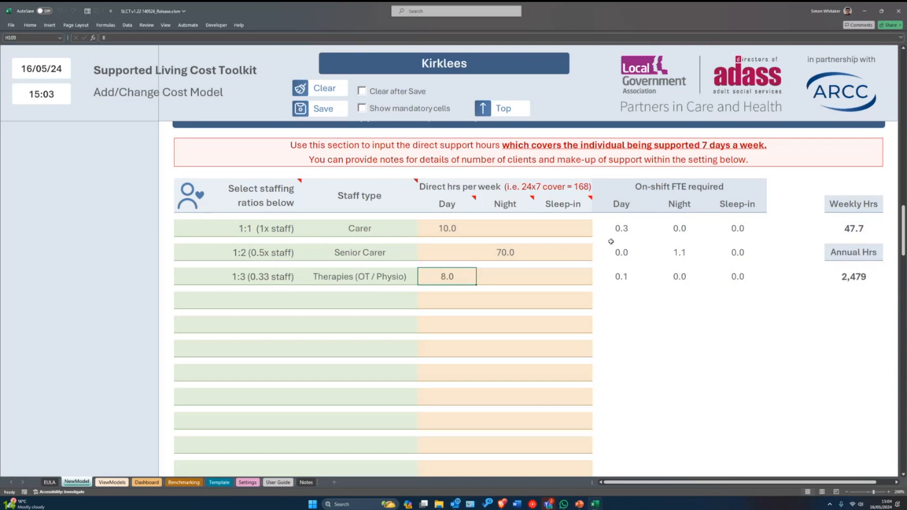
- Scroll up to review the Background Staff Schedule, then down to Section 6 Management and ancillary staff
scroll(713, 287, down, 1)
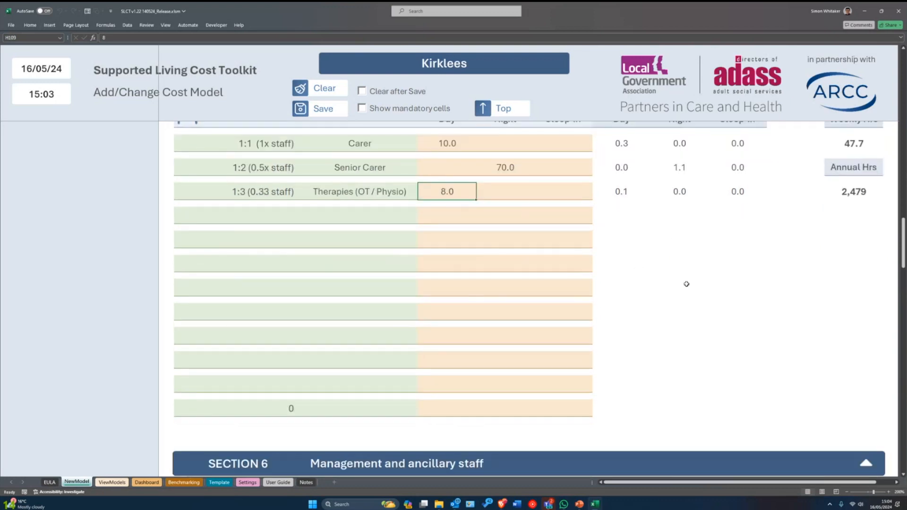
scroll(689, 284, up, 1)
scroll(692, 283, up, 1)
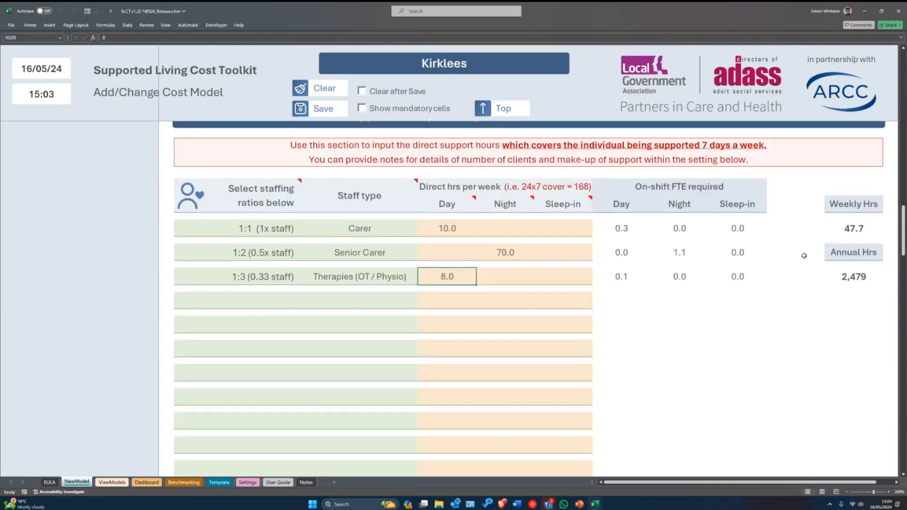
scroll(772, 325, up, 4)
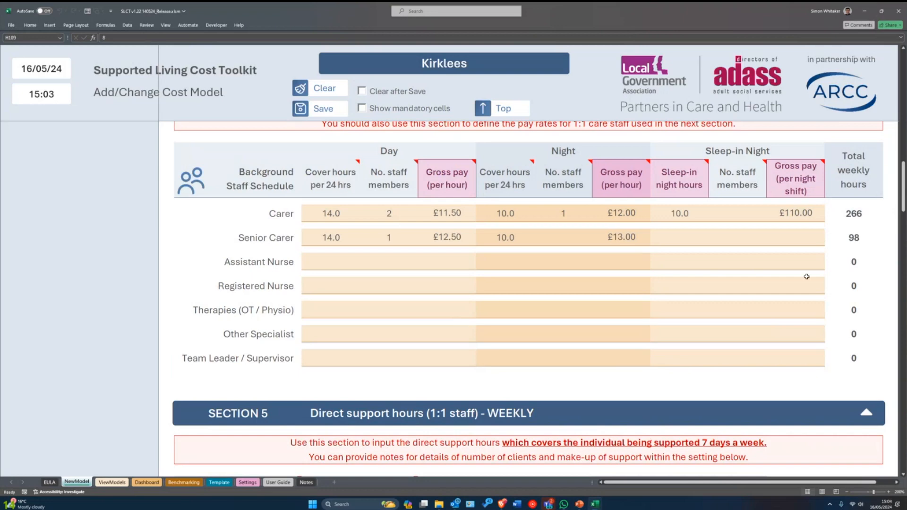
scroll(806, 297, down, 4)
scroll(806, 300, down, 4)
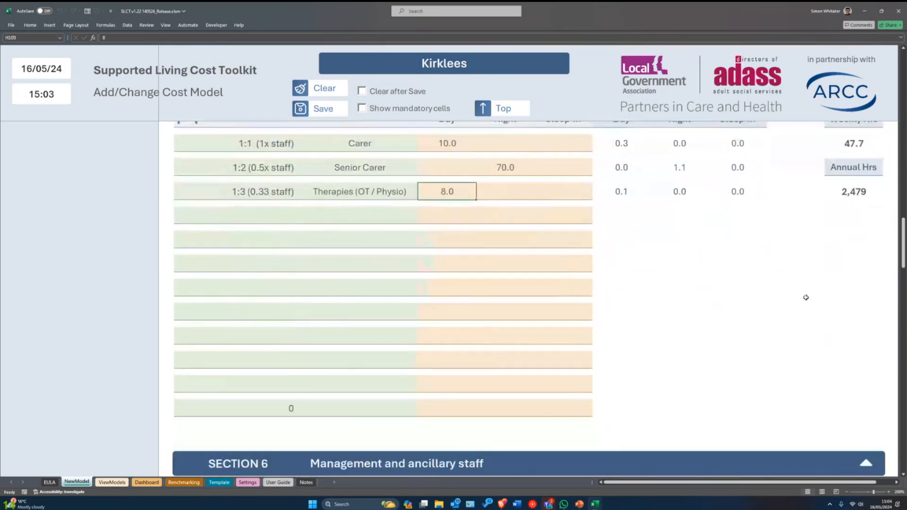
scroll(806, 296, down, 5)
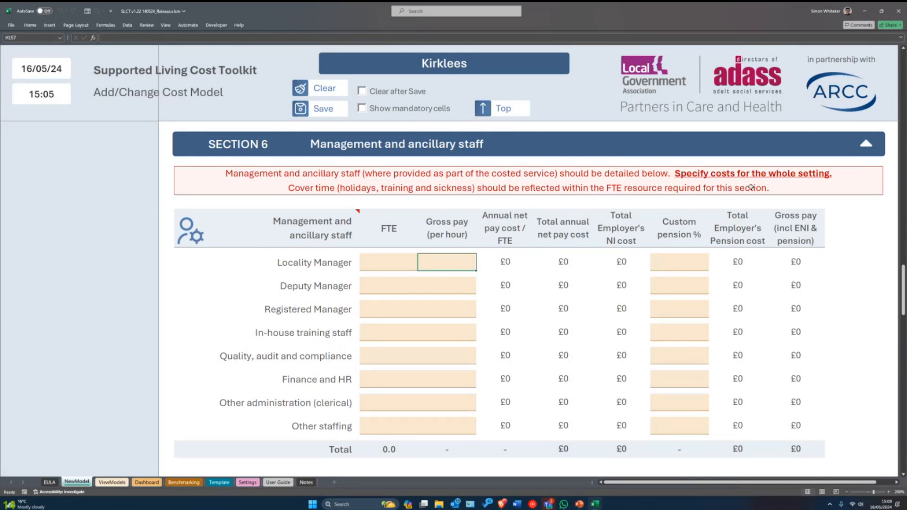
- Give the Locality Manager 0.5 FTE at £18.00 per hour, costing £19,243 a year
click(388, 261)
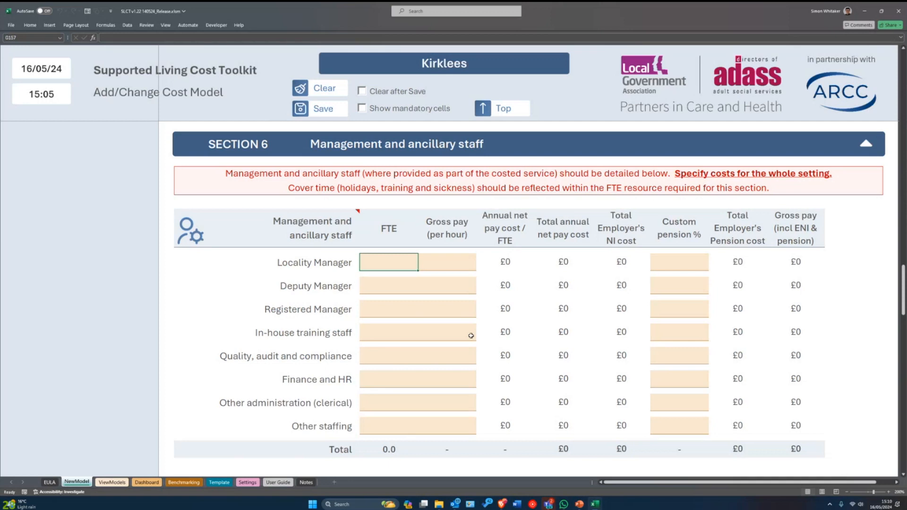
text(0.5)
key(Tab)
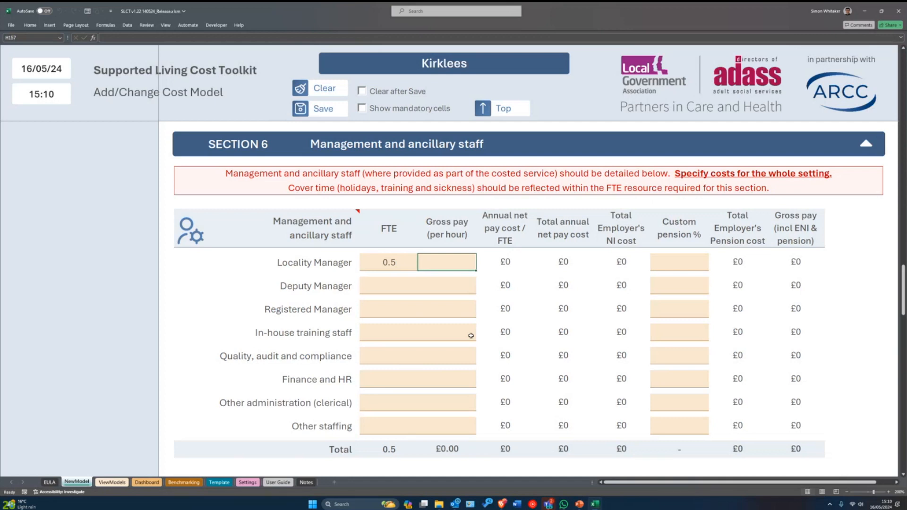
text(17)
key(Return)
key(Up)
text(18)
key(Left)
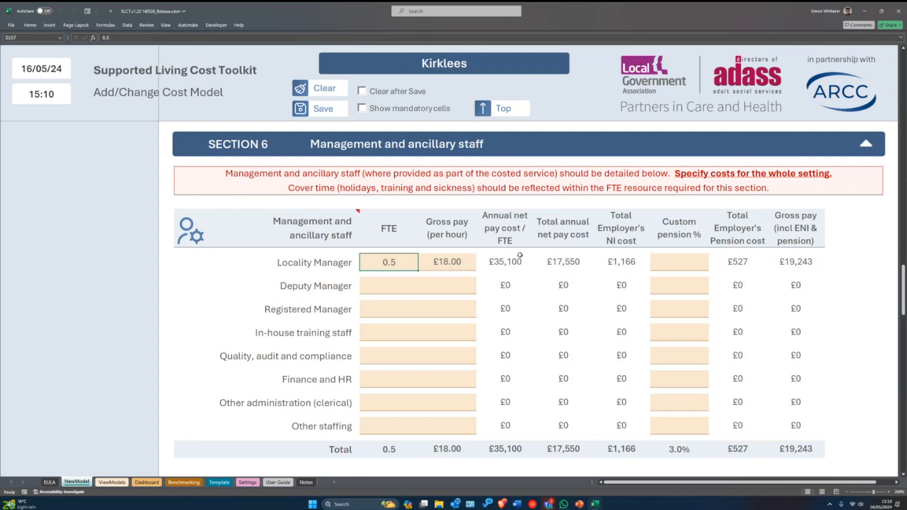
click(436, 268)
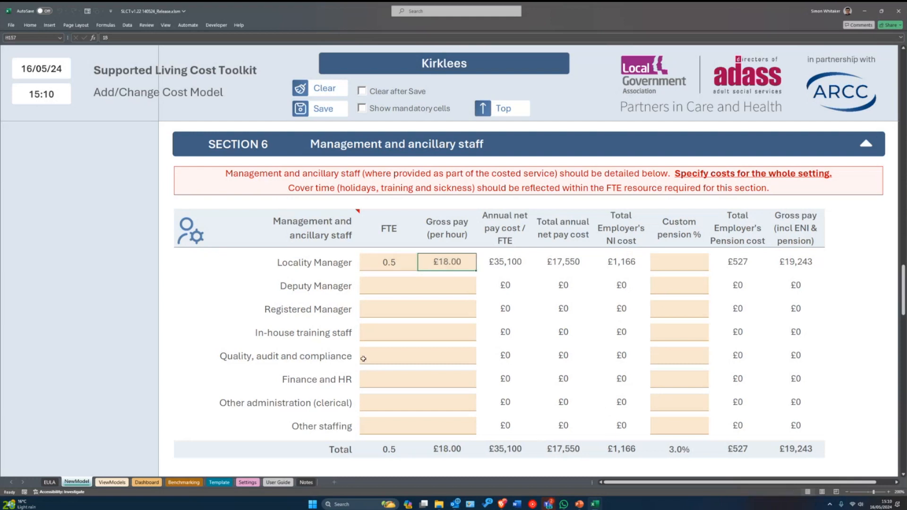
click(376, 312)
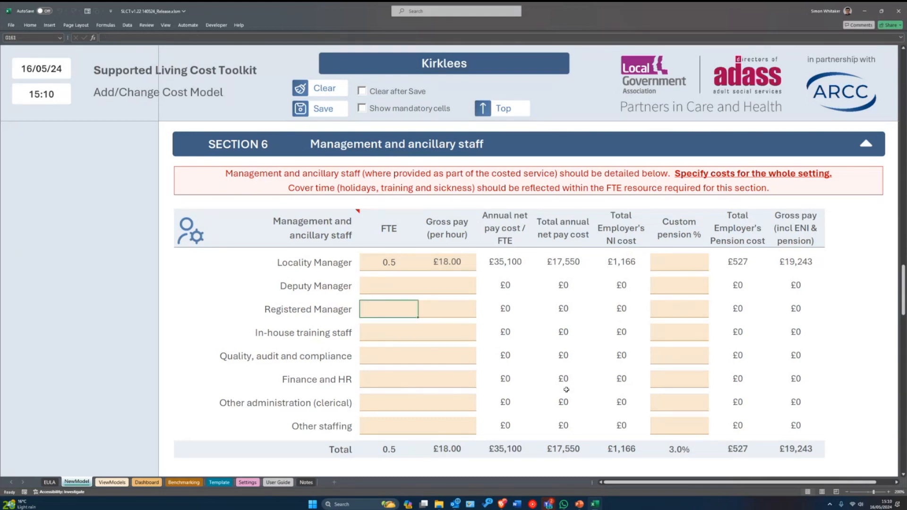
- Give the Registered Manager 0.25 FTE at £23.00 per hour, raising Section 6 to £31,083
text(0.25)
key(Return)
key(Tab)
key(shift+Tab)
key(Tab)
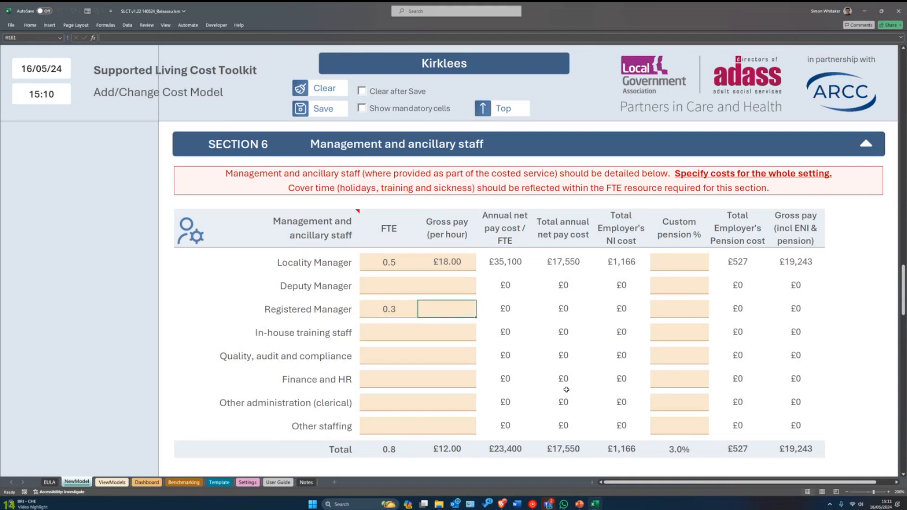
text(23)
key(Return)
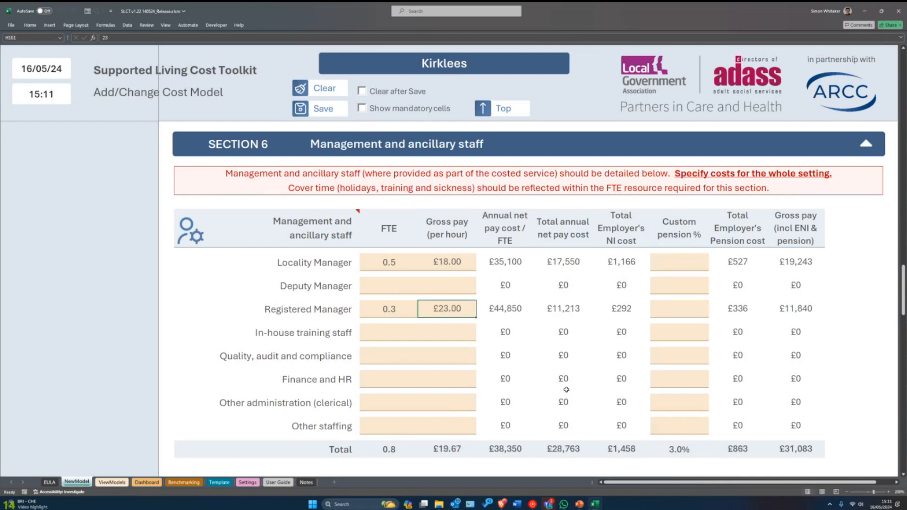
key(Tab)
key(shift+Tab)
- Enter the In-house training staff FTE and £16.50 hourly pay
click(390, 334)
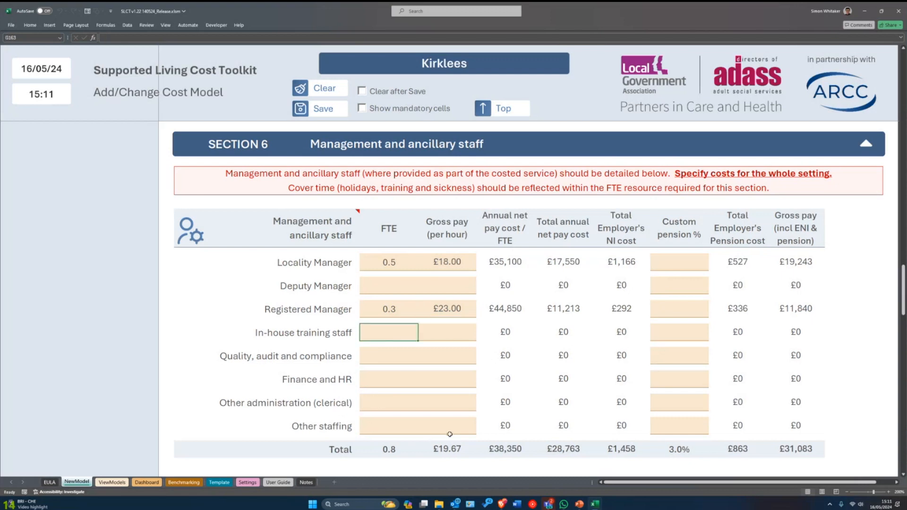
text(.2)
key(Tab)
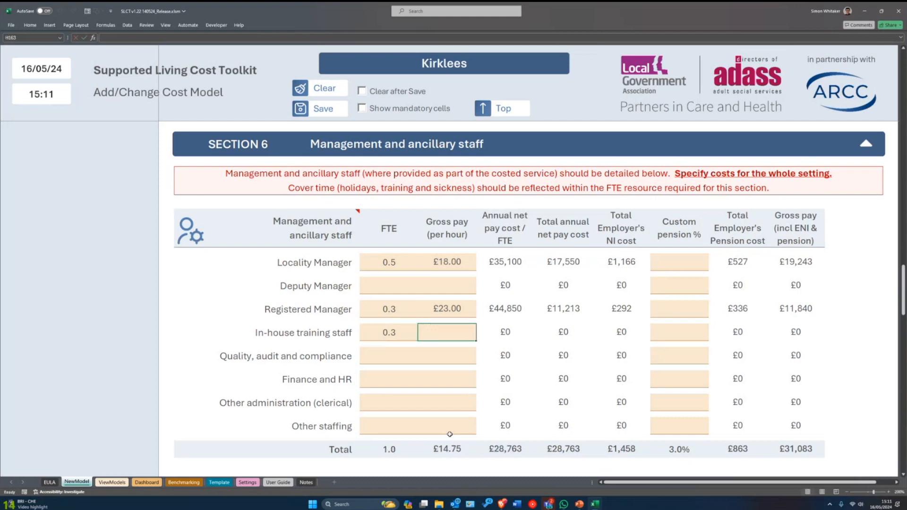
text(16.5)
key(Return)
key(Up)
key(Left)
- Give Other administration (clerical) 0.3 FTE at £12.50 per hour
key(Right)
key(Down)
key(Left)
key(Down)
key(Down)
key(Up)
key(Up)
key(Down)
key(Down)
key(Up)
text(0.3)
key(Tab)
text(12.5)
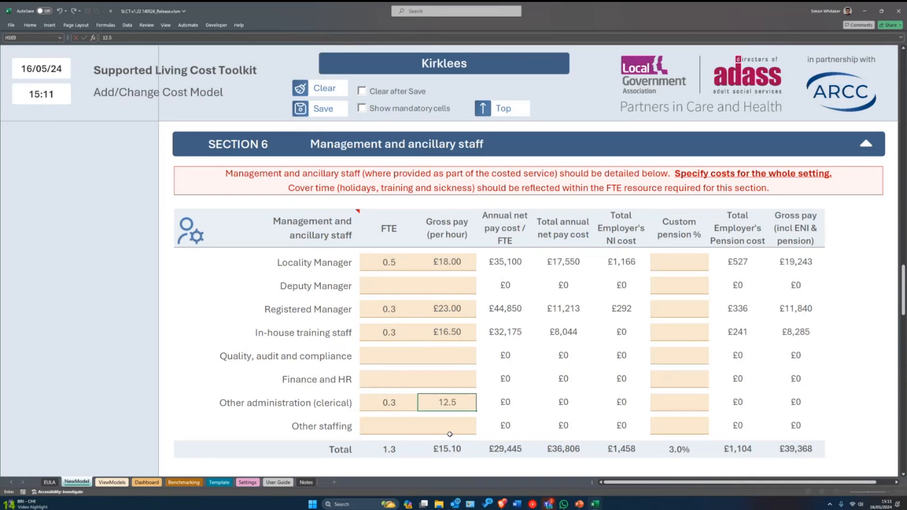
key(Return)
key(Up)
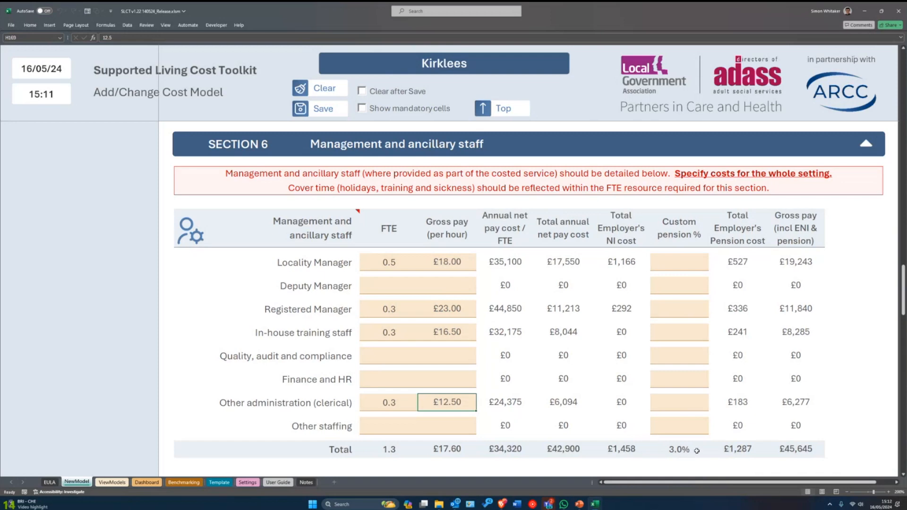
- Set the Registered Manager's Custom pension % to 5 in the Section 6 table
scroll(611, 308, up, 2)
scroll(678, 269, down, 3)
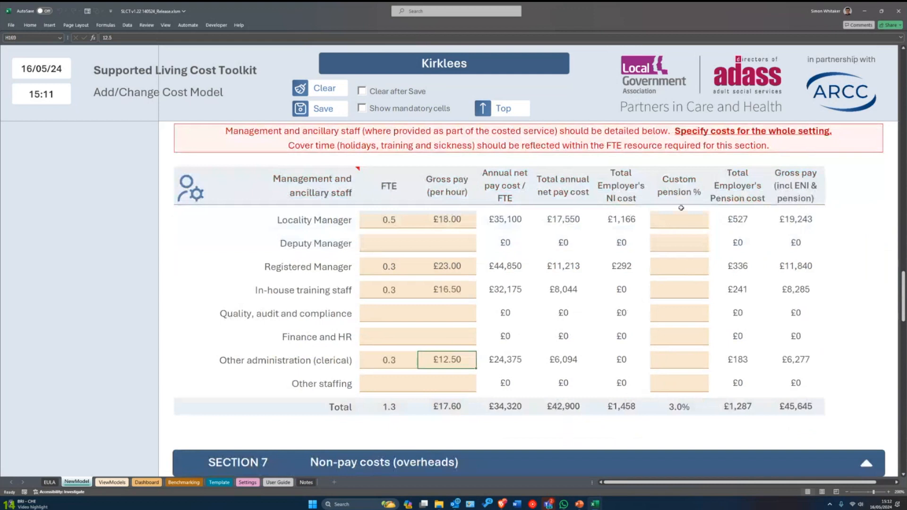
click(680, 240)
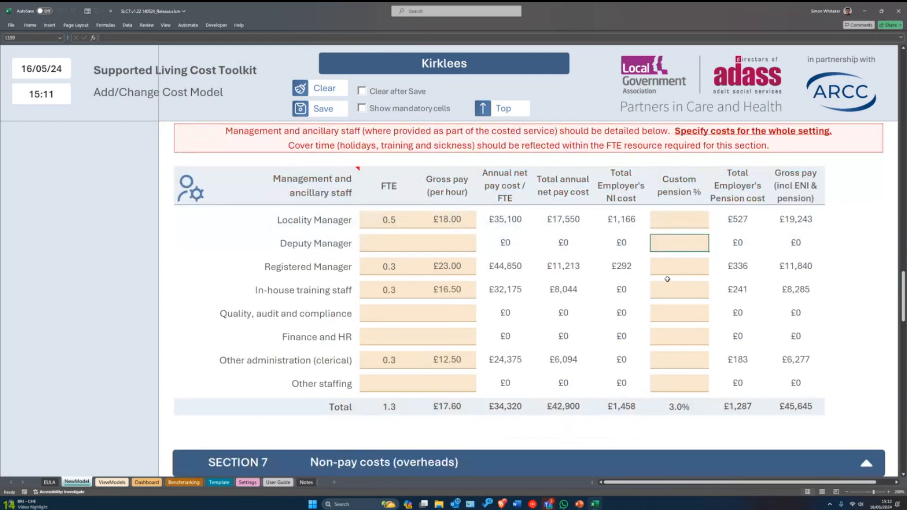
scroll(667, 276, up, 1)
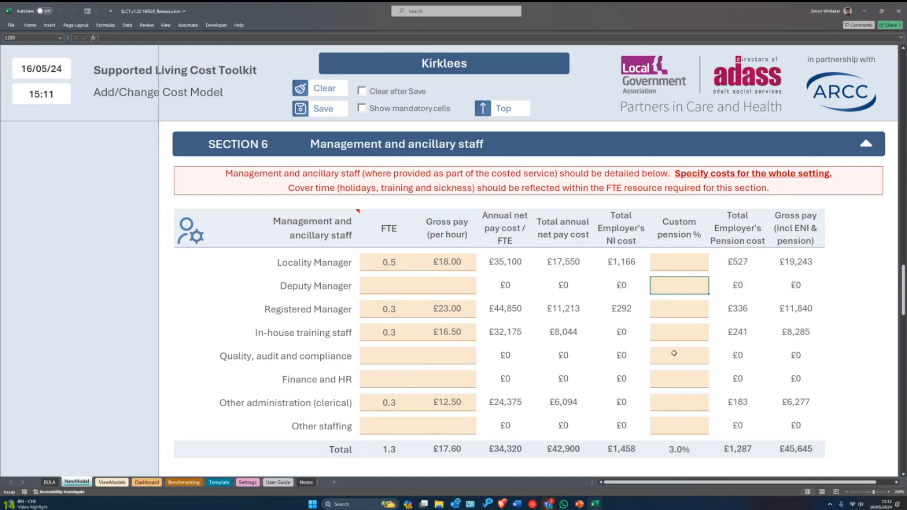
key(Down)
text(5)
key(Return)
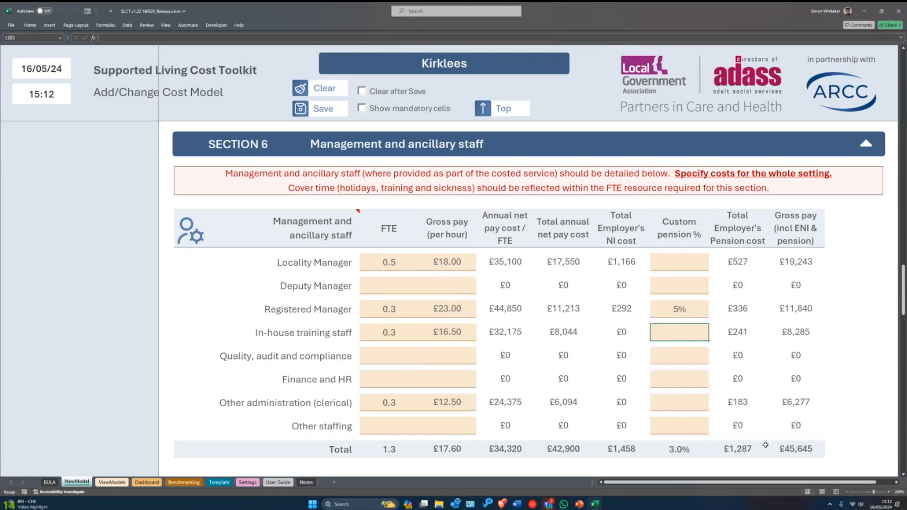
click(674, 315)
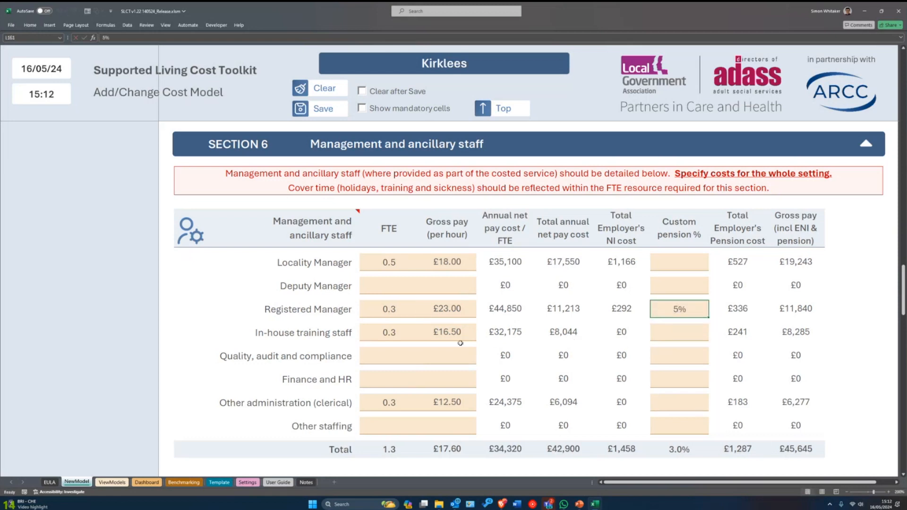
scroll(392, 405, up, 1)
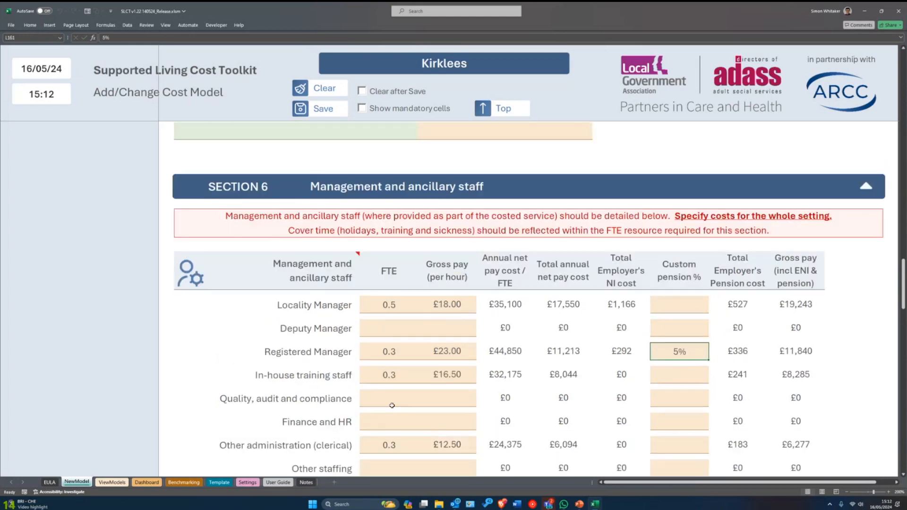
scroll(392, 405, up, 12)
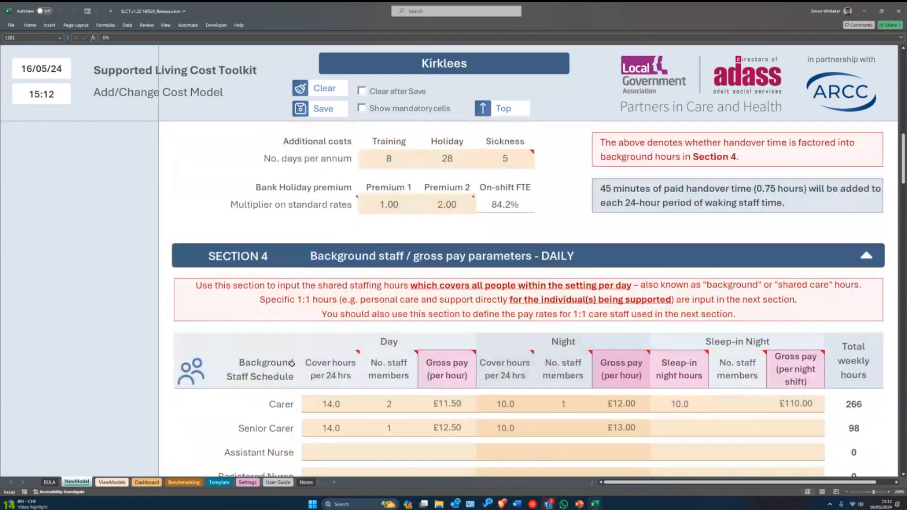
- Tick Custom back office pension in Section 3, bringing Section 6 to £44,918 with £561 pension
scroll(292, 363, up, 6)
scroll(259, 365, down, 3)
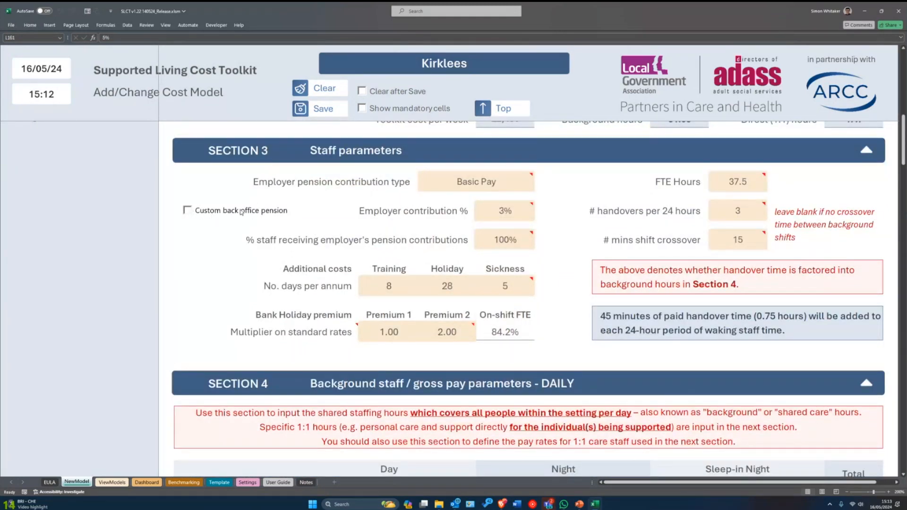
click(185, 213)
scroll(766, 348, down, 20)
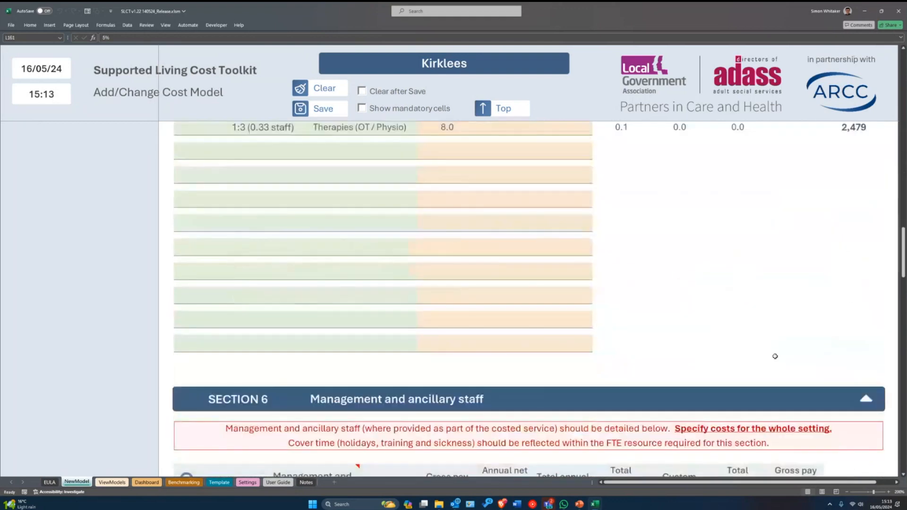
scroll(766, 348, down, 2)
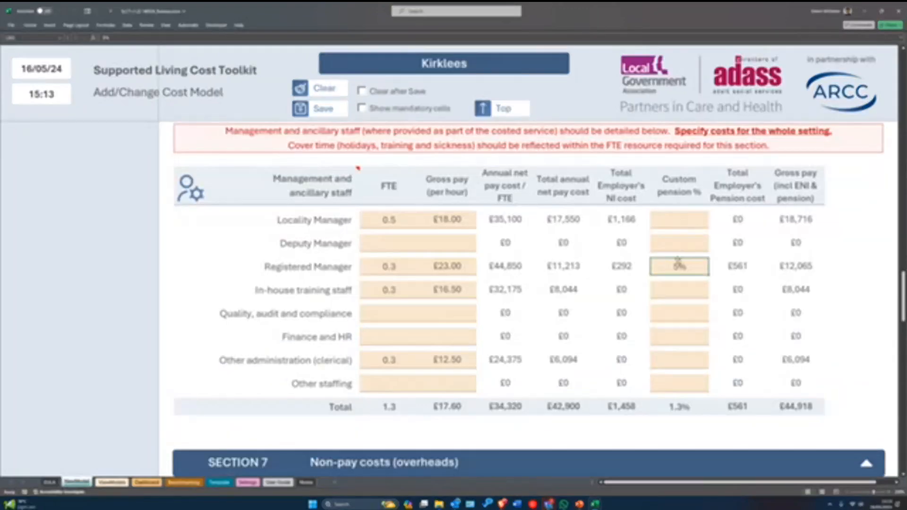
- Set the Locality Manager's custom pension to 5%
click(679, 289)
click(680, 314)
key(Up)
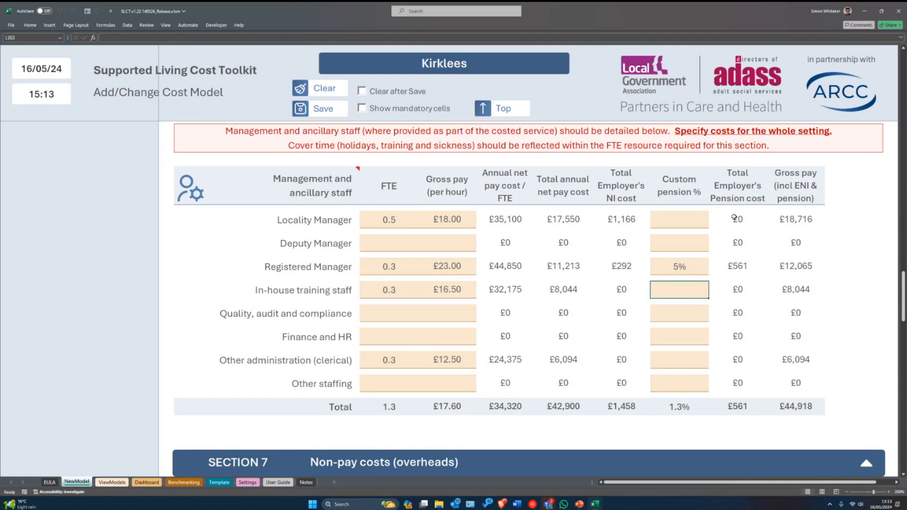
click(683, 222)
text(5)
key(Return)
key(Return)
key(Return)
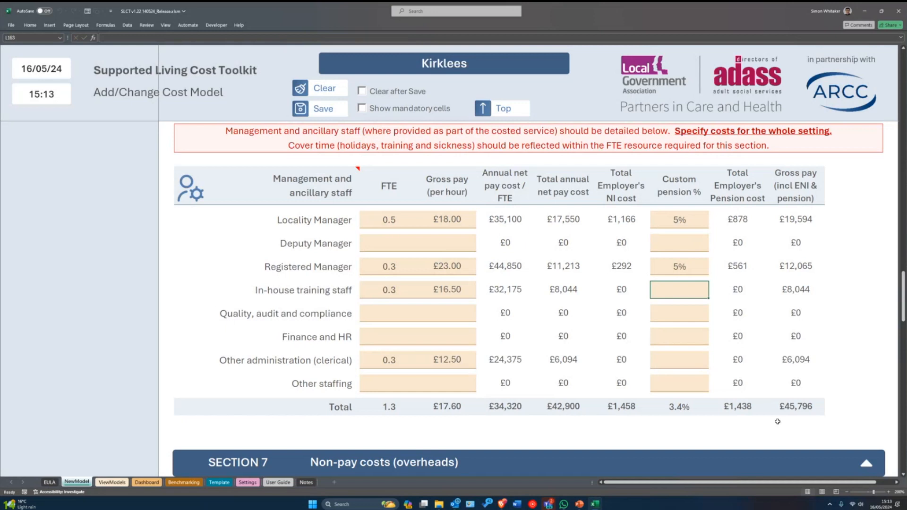
- Give In-house training staff and Other administration 3% custom pensions, totalling £46,220
text(3)
key(Return)
key(Return)
key(Return)
key(Return)
key(Up)
text(3)
key(Return)
key(Up)
click(668, 289)
click(655, 361)
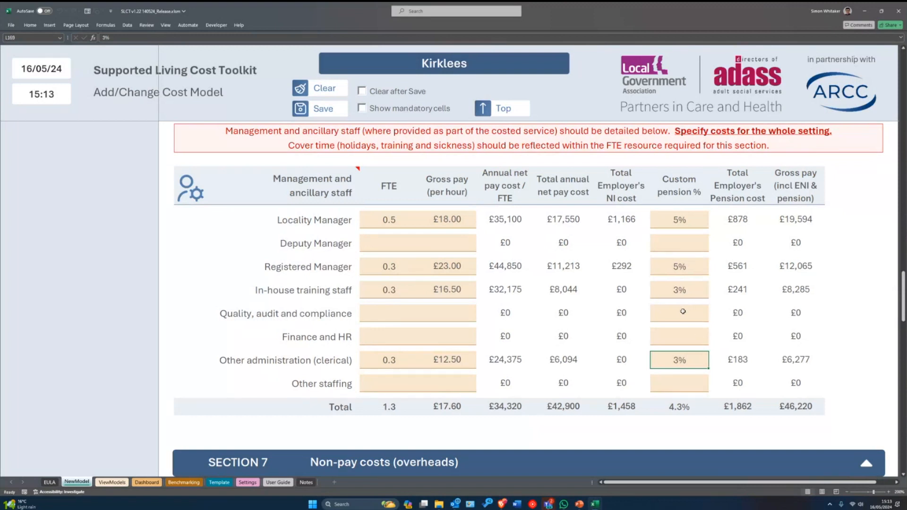
scroll(693, 325, up, 1)
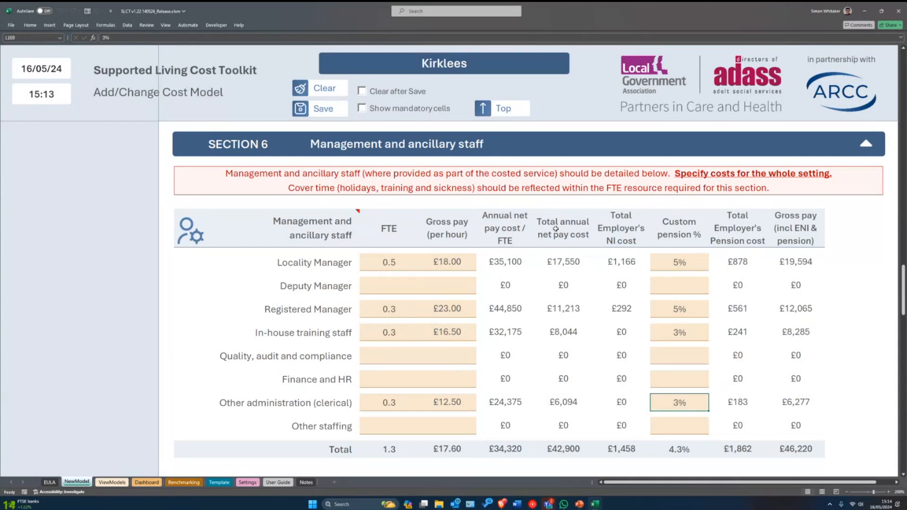
click(453, 263)
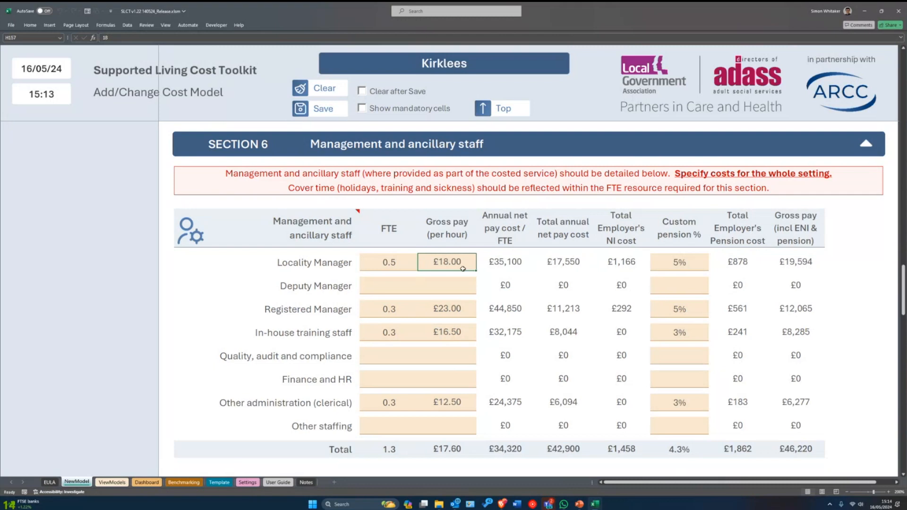
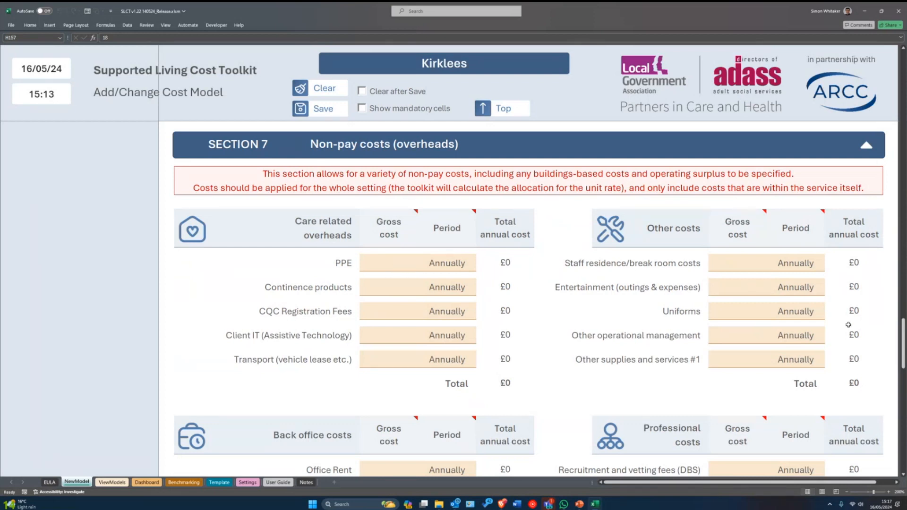
- Scroll to the Section 7 non-pay overhead cost tables, with every cost still at £0
scroll(846, 325, down, 3)
scroll(661, 317, down, 1)
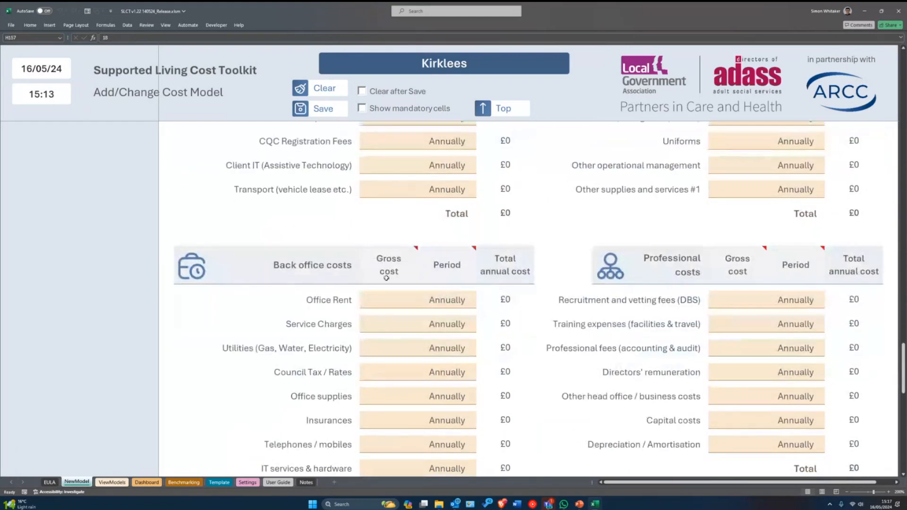
scroll(341, 340, up, 3)
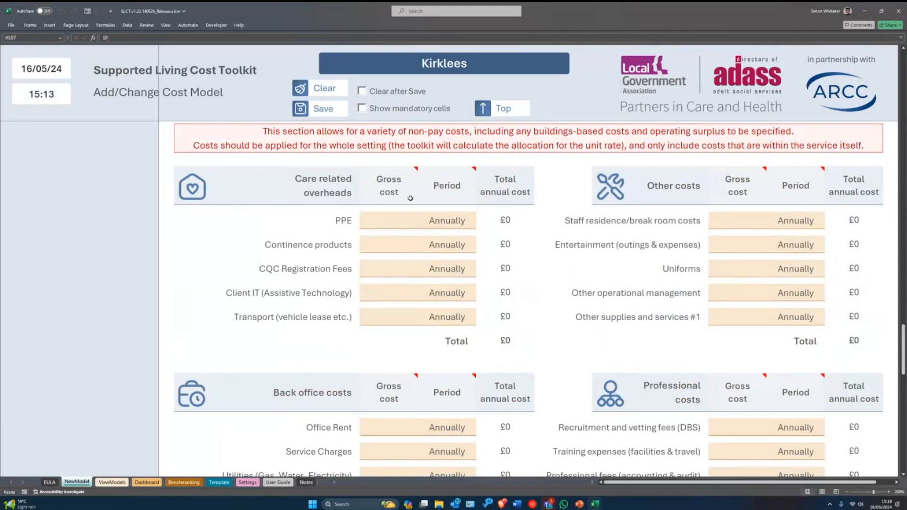
scroll(536, 304, down, 1)
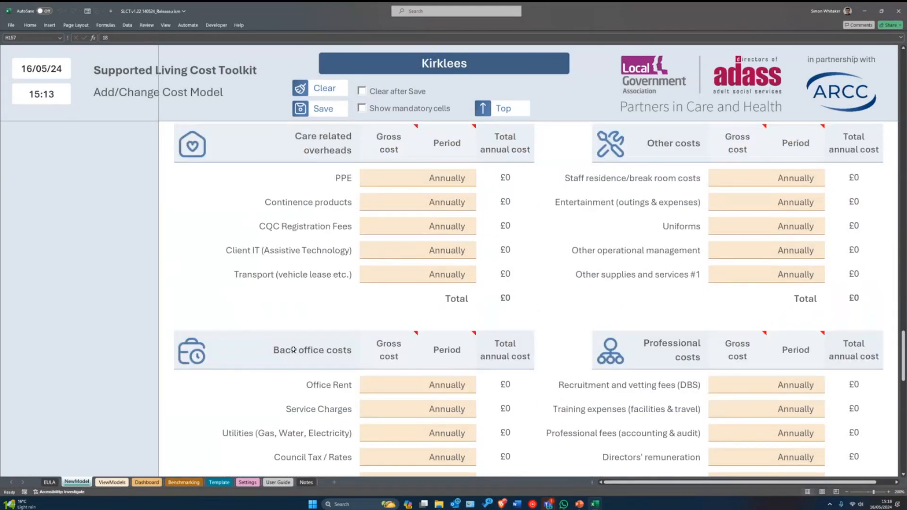
scroll(307, 353, down, 1)
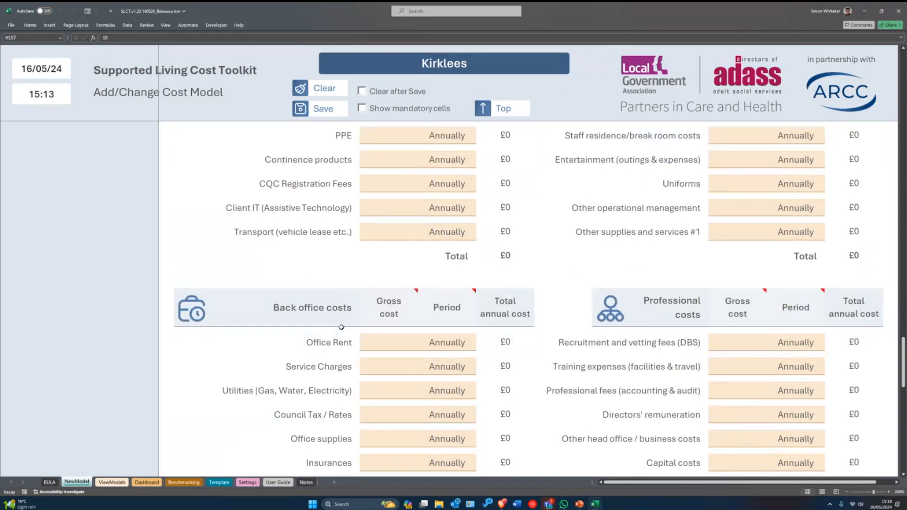
scroll(353, 306, up, 2)
scroll(352, 329, down, 2)
scroll(331, 368, down, 3)
scroll(337, 368, down, 2)
scroll(425, 367, up, 3)
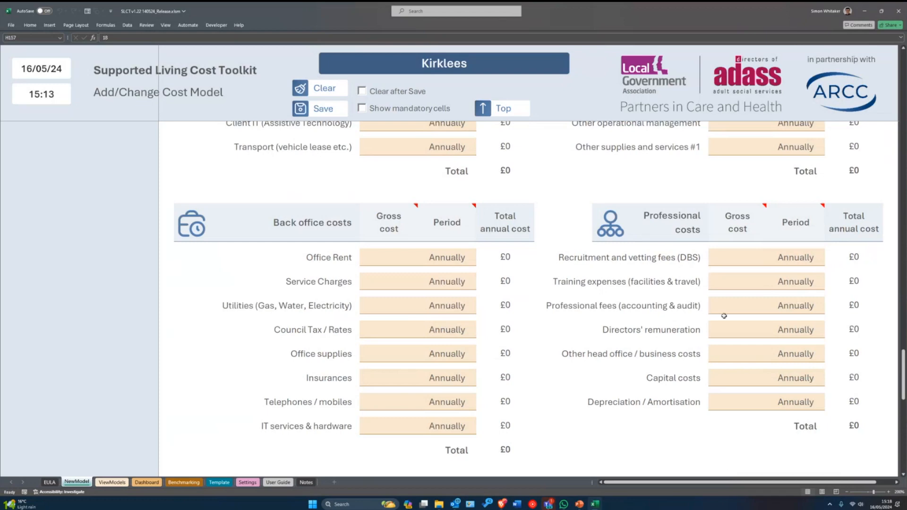
scroll(675, 343, up, 1)
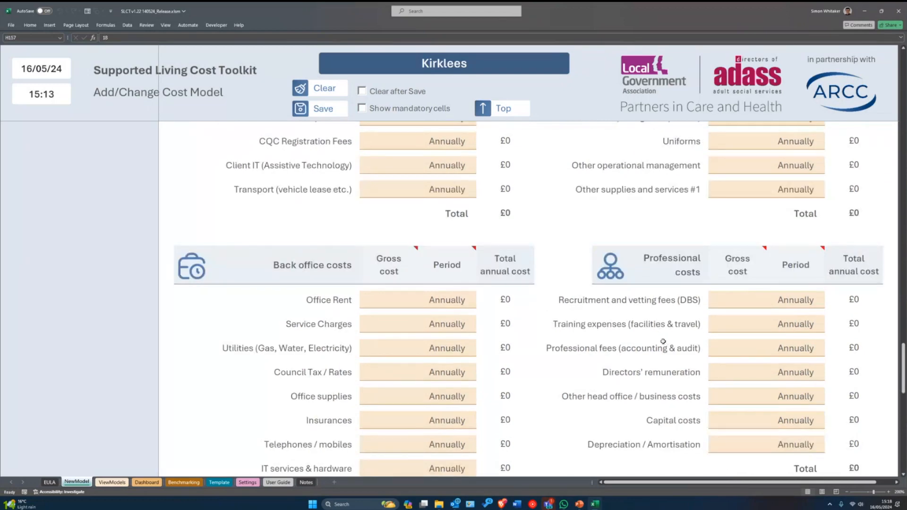
scroll(663, 341, up, 3)
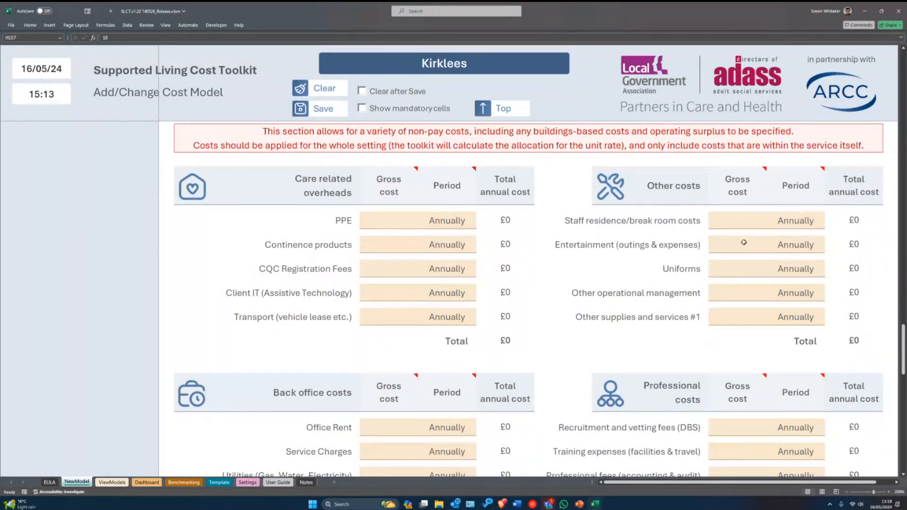
mouse_move(764, 195)
- Enter a £50 PPE gross cost with a Monthly period, making £600 a year
click(742, 221)
click(374, 223)
text(50)
key(Return)
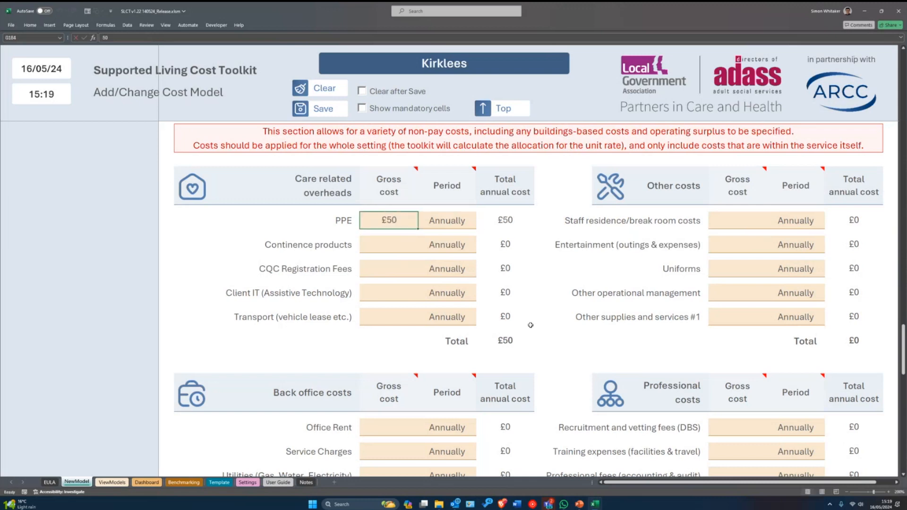
click(456, 220)
click(481, 228)
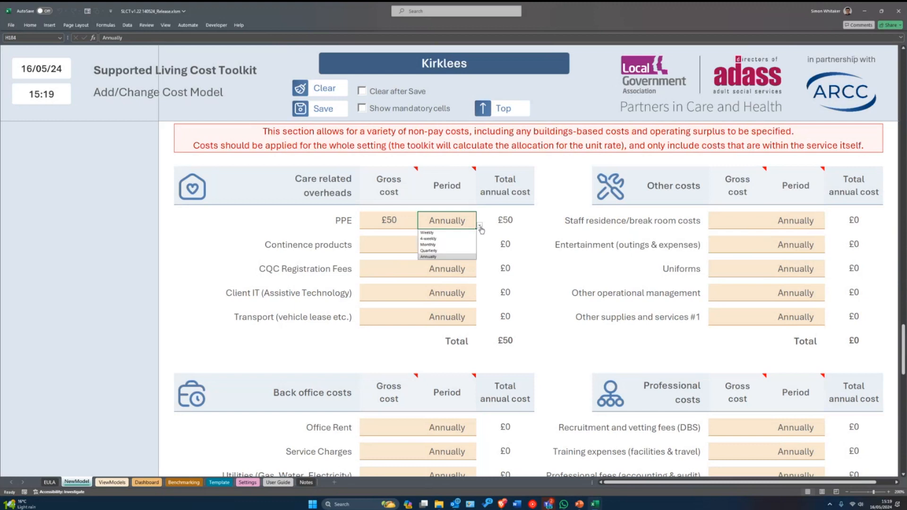
click(428, 244)
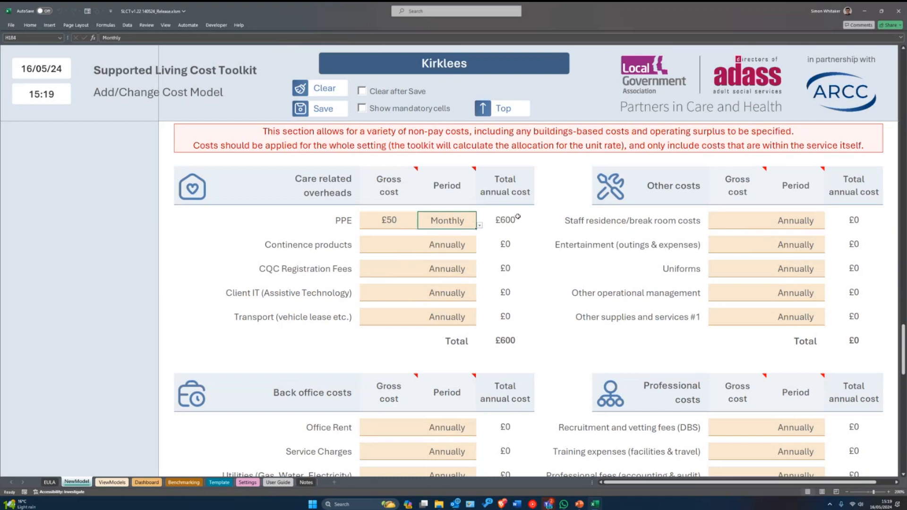
mouse_move(384, 190)
- Leave the Continence products period at Annually and select the CQC Registration Fees cost
click(455, 245)
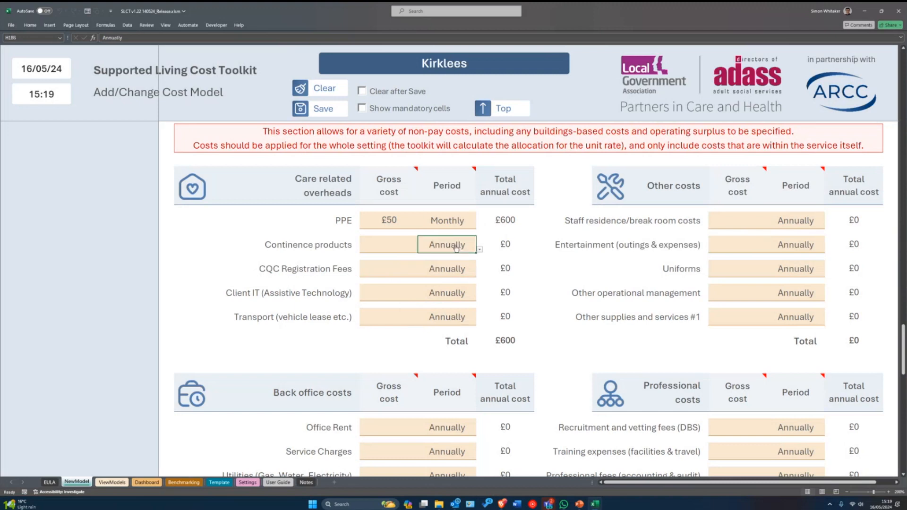
click(480, 250)
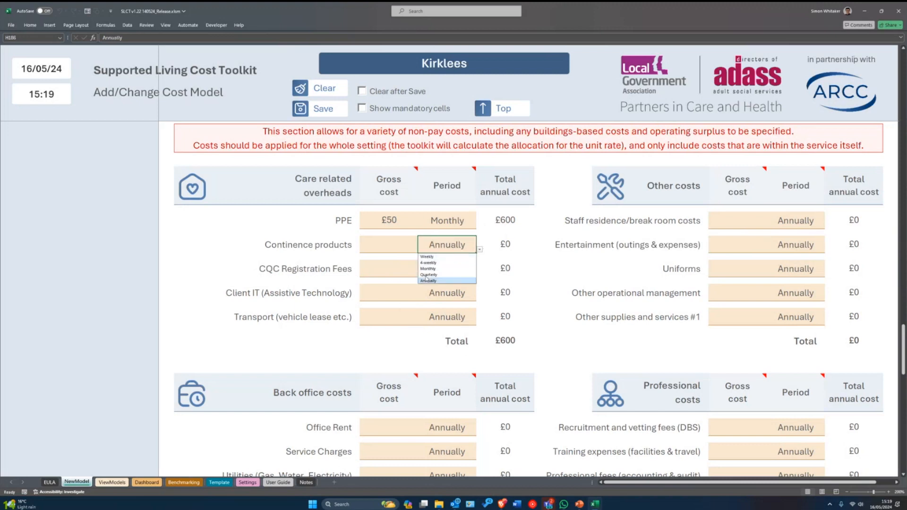
click(451, 250)
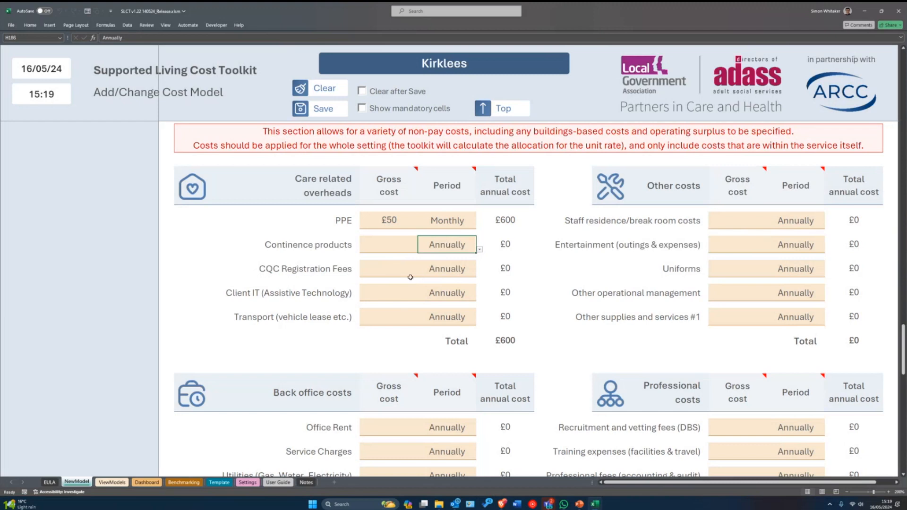
click(392, 267)
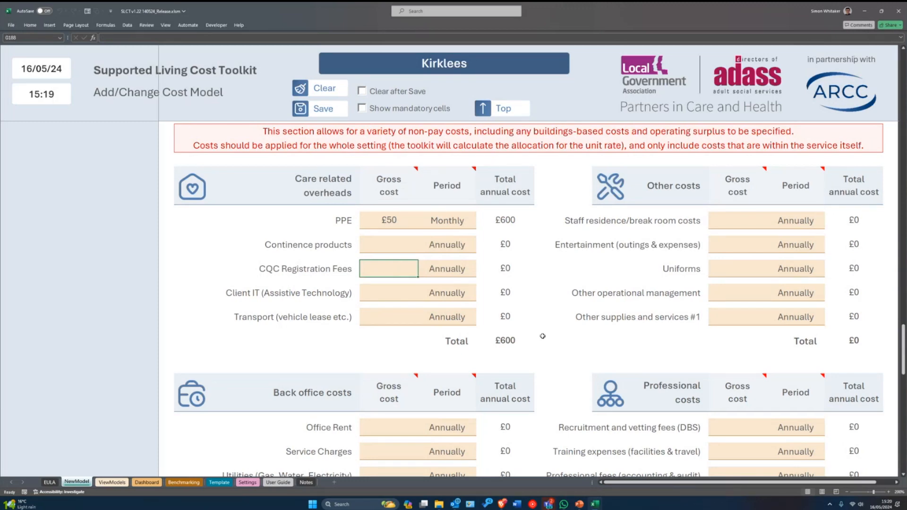
- Enter £1,250 for CQC Registration Fees
text(1,2)
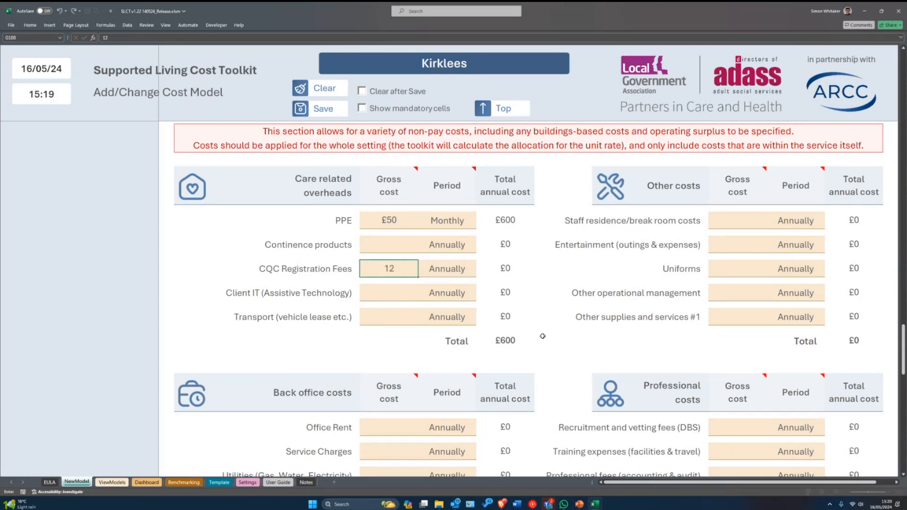
text(50)
key(Return)
scroll(472, 354, down, 1)
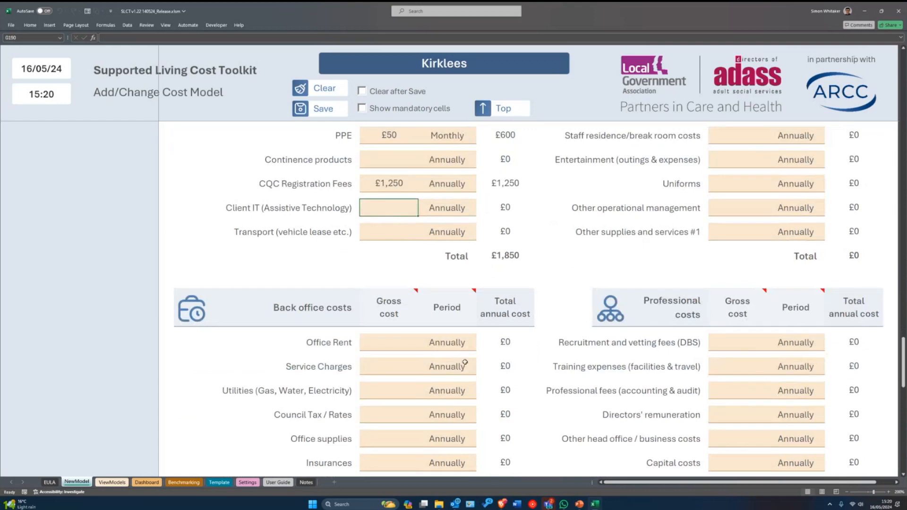
scroll(439, 355, up, 2)
scroll(420, 307, down, 1)
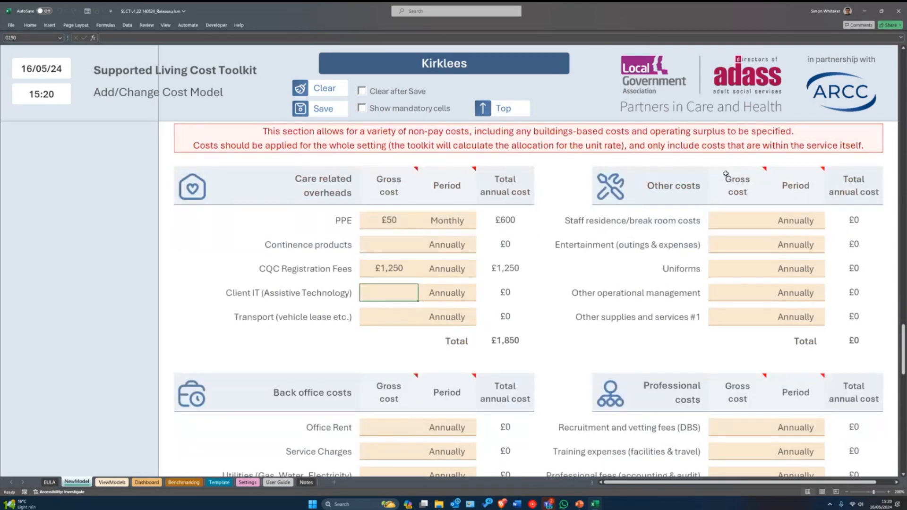
- Add a £210 Staff residence cost with a Monthly period
click(756, 220)
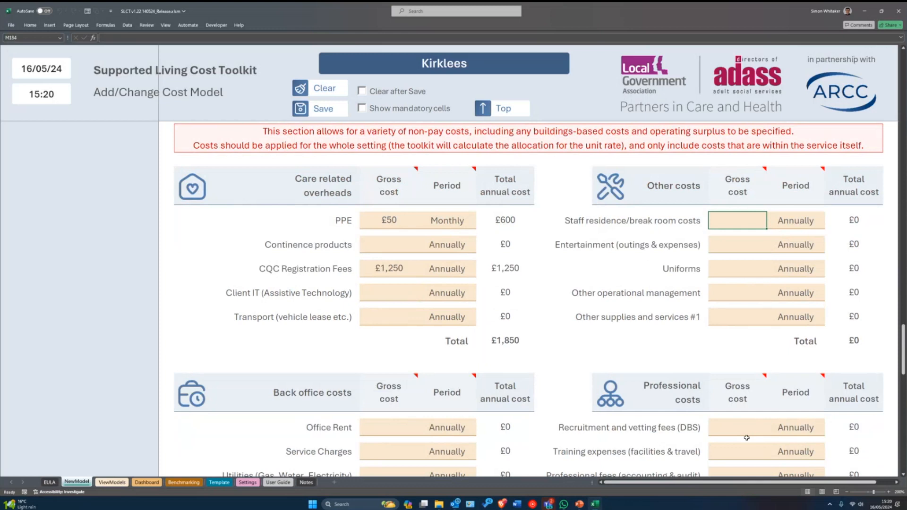
text(210)
key(Return)
click(818, 229)
click(828, 226)
click(798, 244)
key(Return)
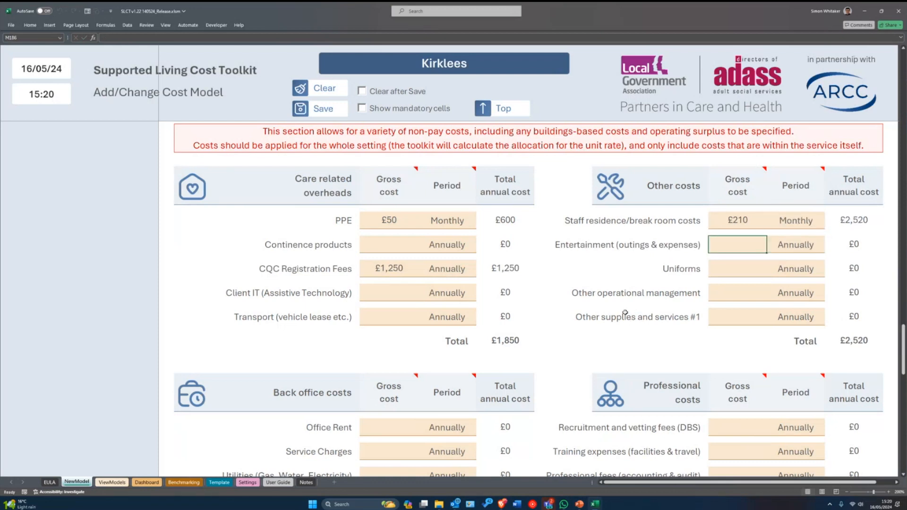
- Add a £1,000 Monthly Other operational management cost, bringing other costs to £14,520
click(747, 268)
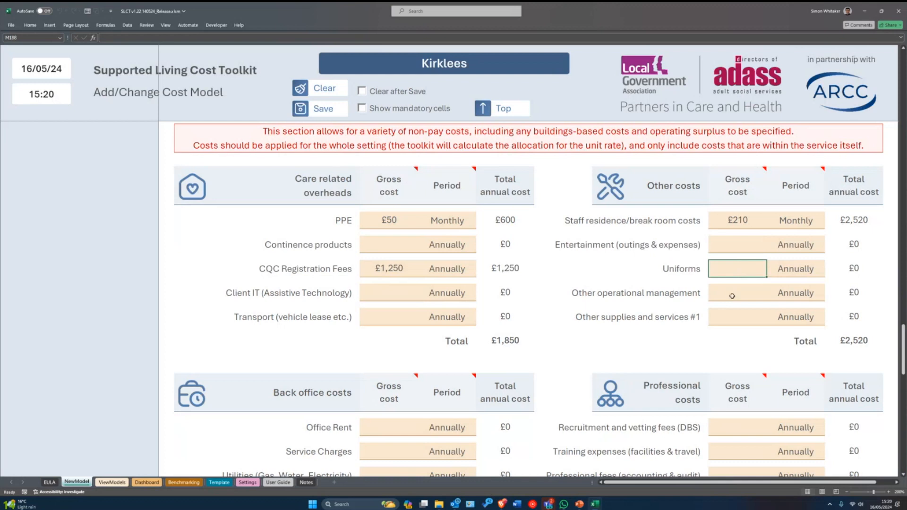
click(730, 322)
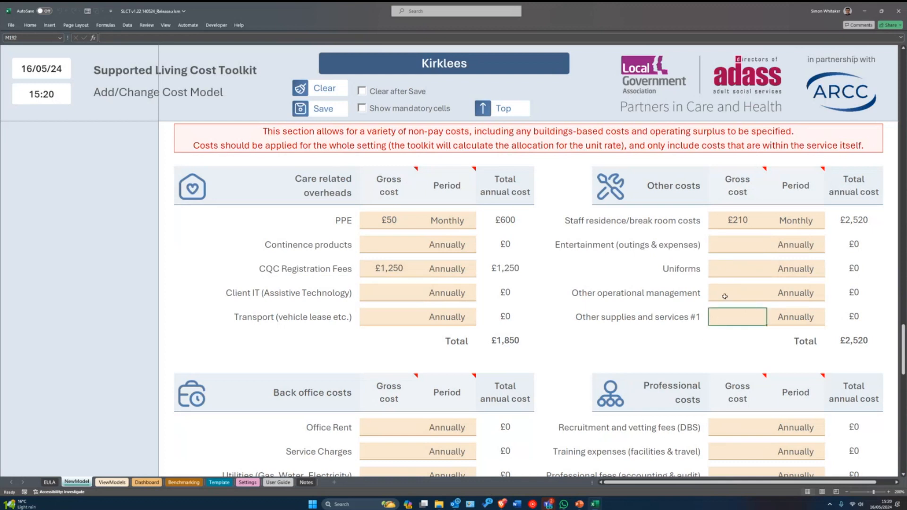
click(747, 290)
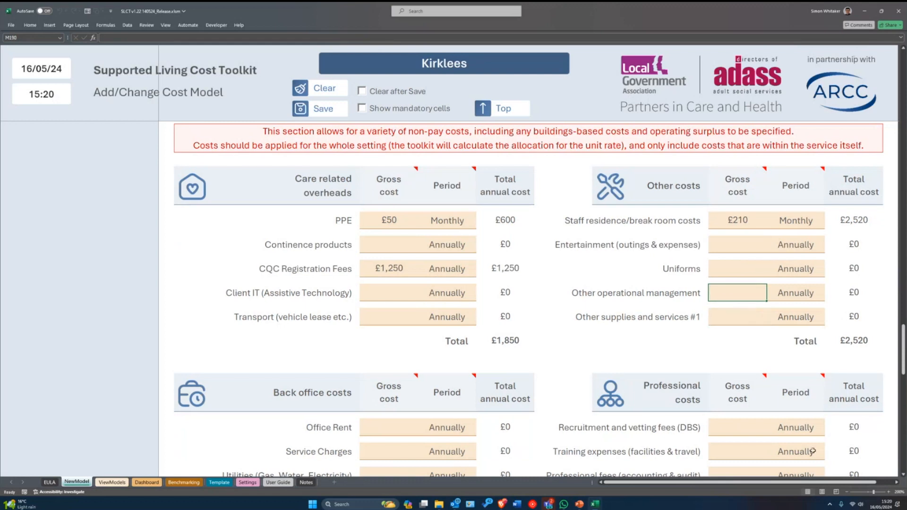
text(1000)
key(Return)
click(809, 295)
click(828, 298)
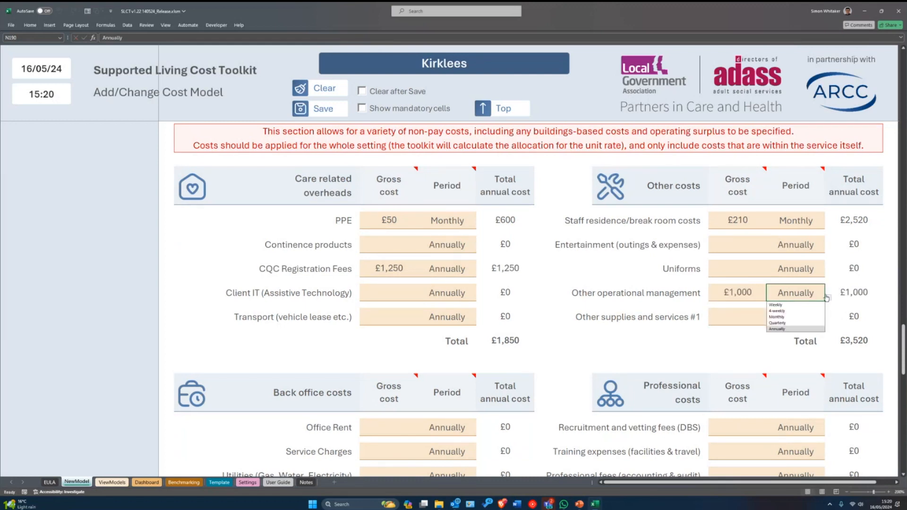
click(780, 318)
scroll(503, 362, down, 4)
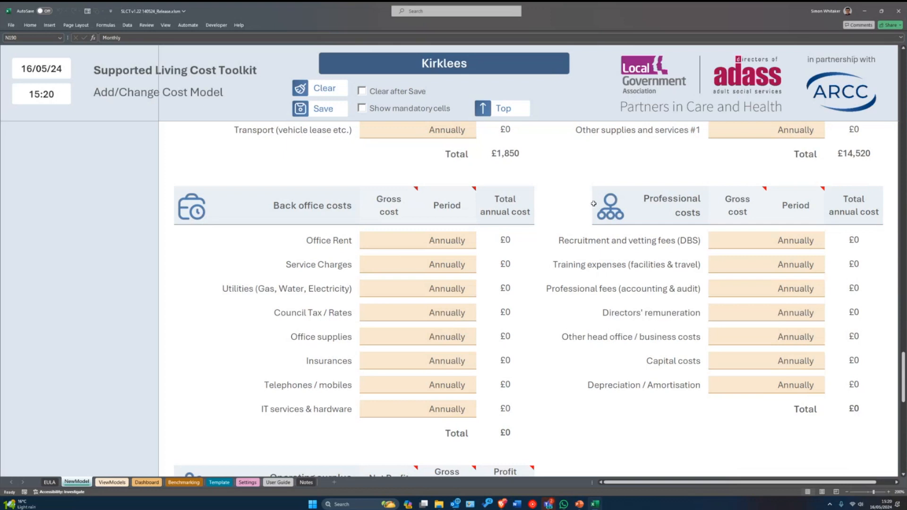
- Enter a £50 Utilities cost with a Monthly period
click(392, 266)
click(399, 285)
text(50)
key(Return)
key(Up)
key(Right)
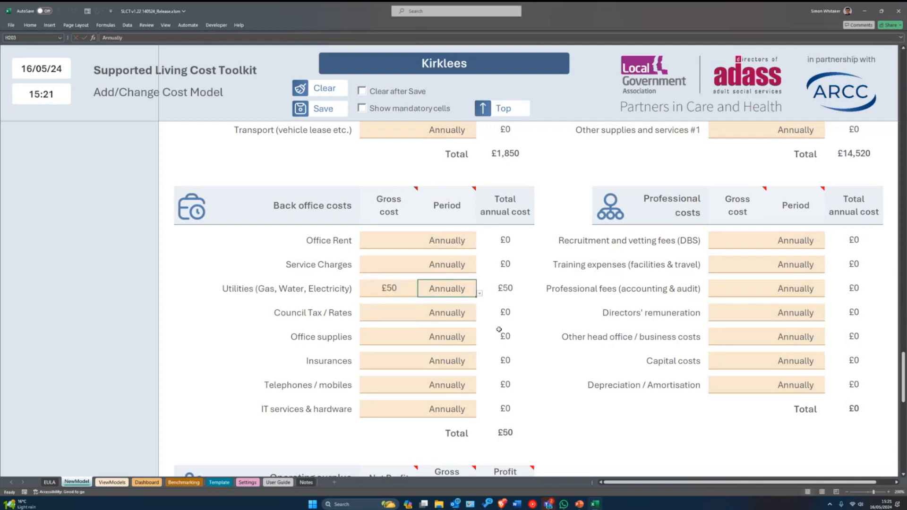
text(Monthly)
key(Return)
key(Left)
key(Down)
key(Up)
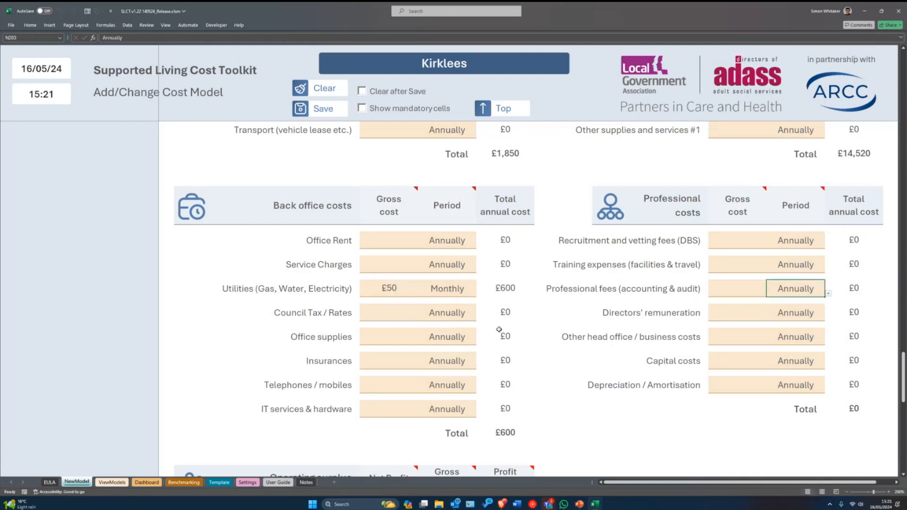
- Enter £100 Monthly for Office supplies
click(407, 343)
text(100)
key(Tab)
text(Monthly)
key(Left)
key(Down)
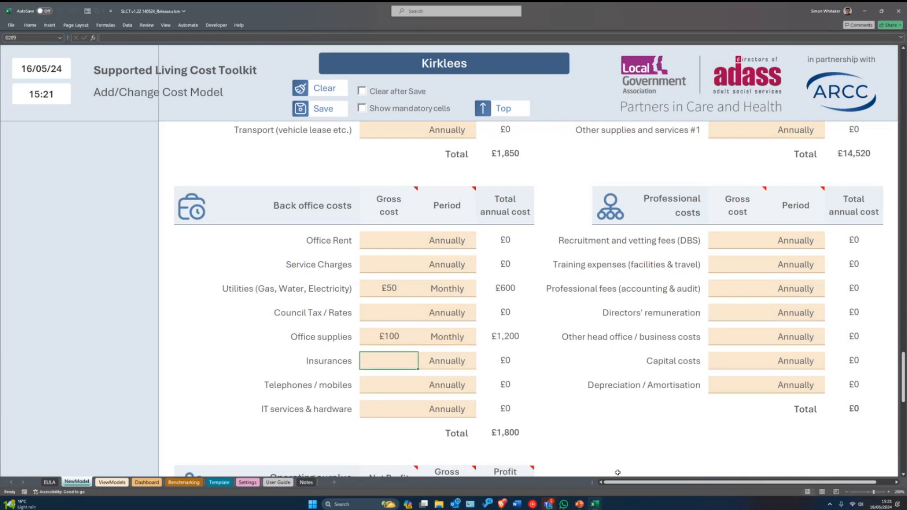
- Enter £2,500 for Insurances and £1,000 Monthly for IT services
text(2500)
key(Tab)
key(Down)
key(Left)
key(Down)
text(1,000)
key(Tab)
text(Monthly)
key(Return)
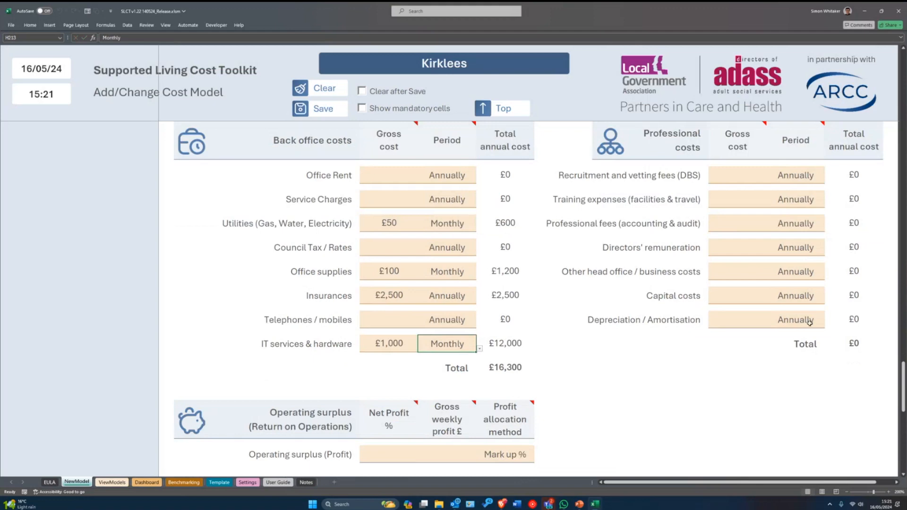
scroll(713, 397, up, 2)
- Add £150 Monthly Training expenses, bringing professional costs to £1,800
click(713, 399)
key(Up)
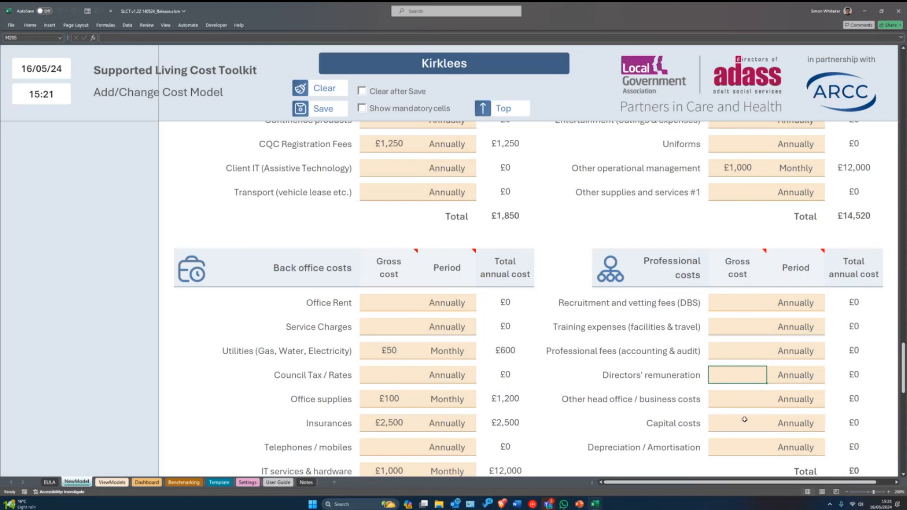
click(712, 334)
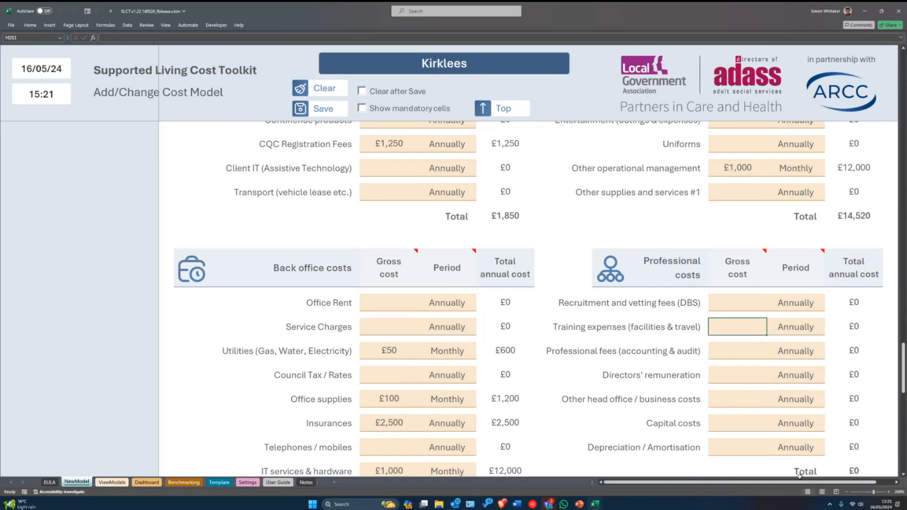
text(150)
key(Tab)
text(m)
key(Return)
scroll(721, 424, down, 1)
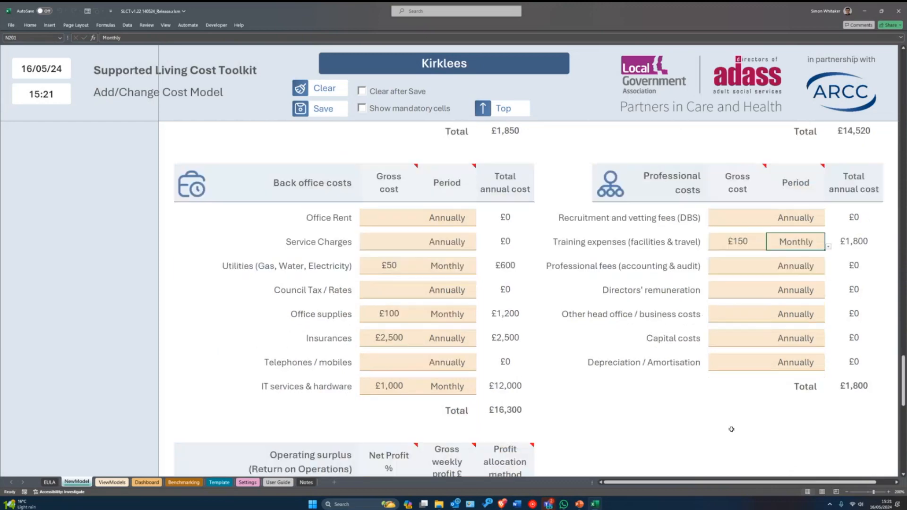
- Review the operating surplus section's gross weekly profit and Net Profit % entries
scroll(649, 394, down, 1)
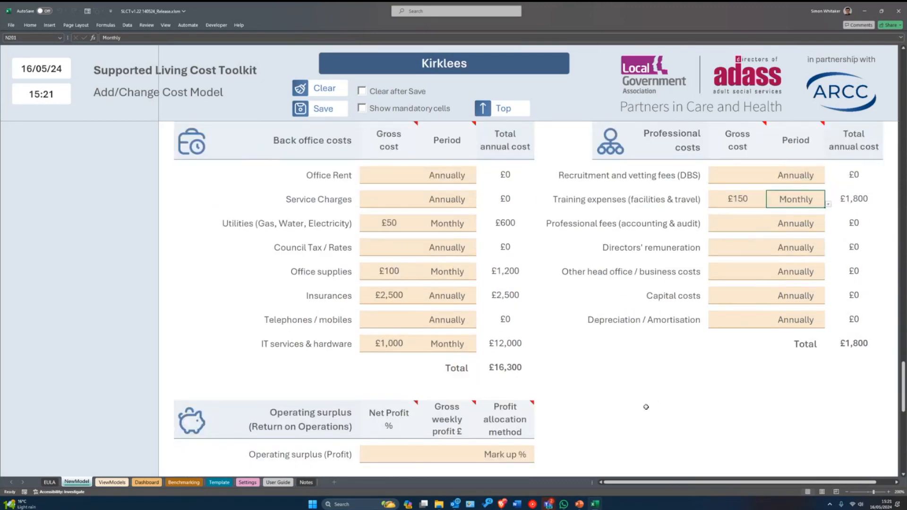
scroll(513, 367, up, 2)
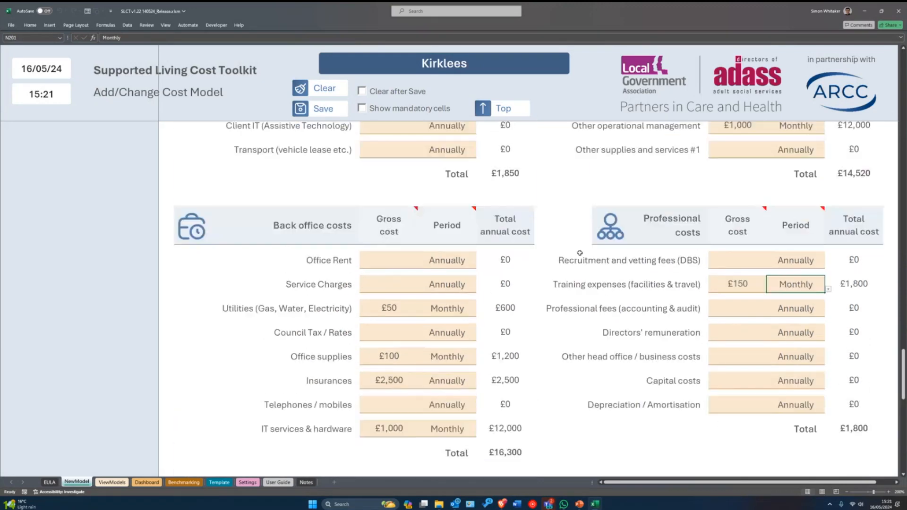
scroll(849, 187, down, 3)
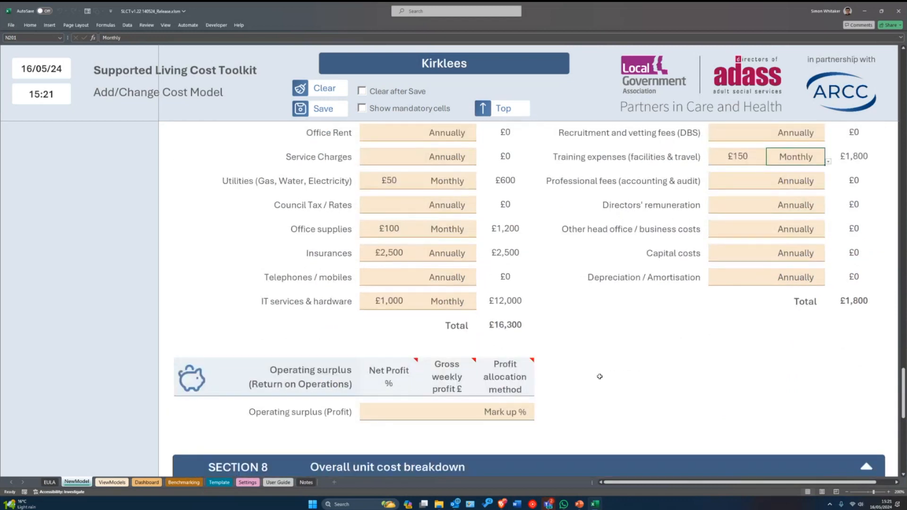
scroll(600, 374, down, 2)
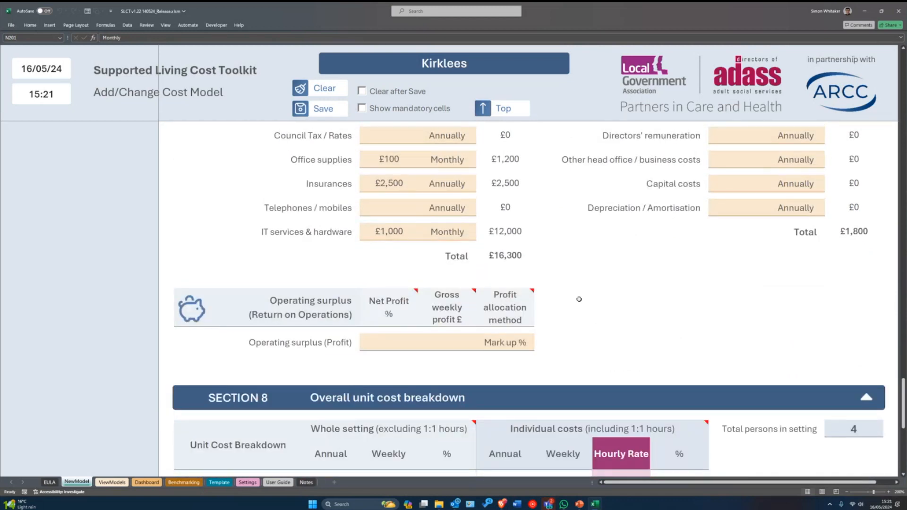
click(440, 343)
click(384, 340)
mouse_move(429, 321)
mouse_move(395, 316)
mouse_move(523, 306)
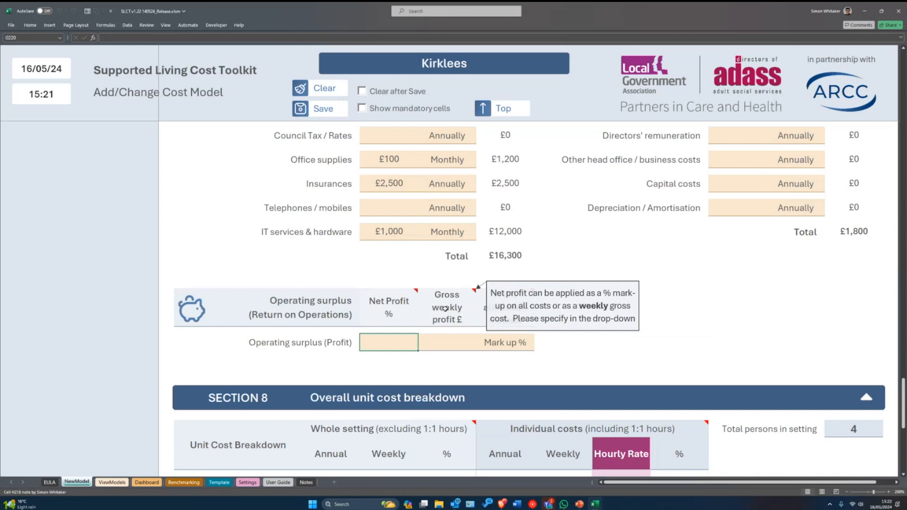
- Try Weekly £ allocation, revert to Mark up %, and set Net Profit to 8%
click(515, 347)
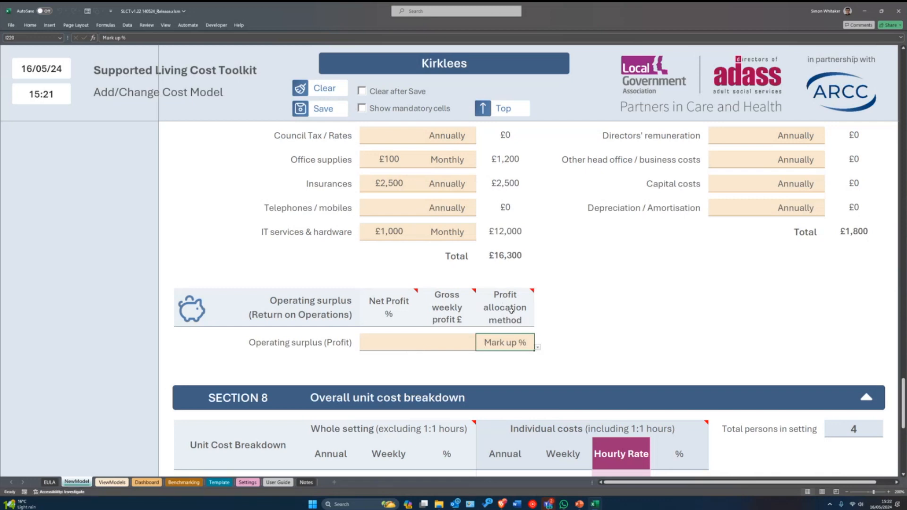
click(376, 345)
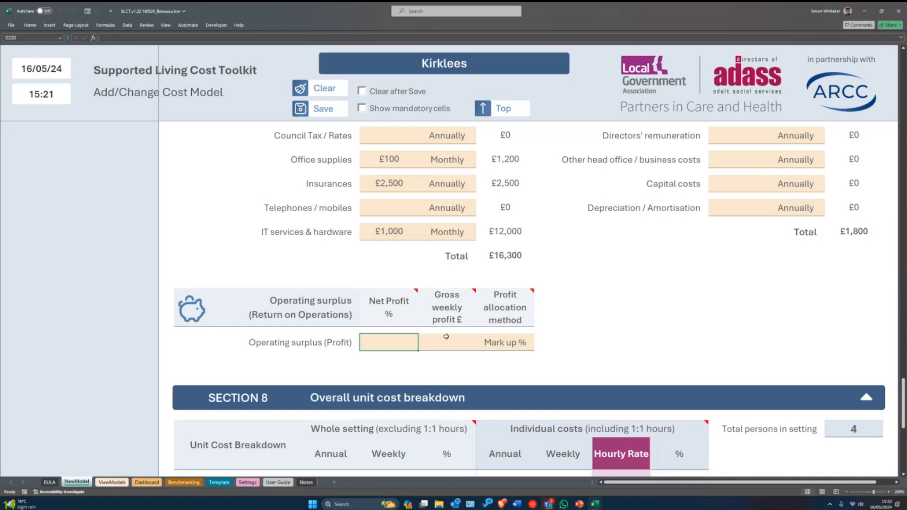
click(483, 350)
click(535, 348)
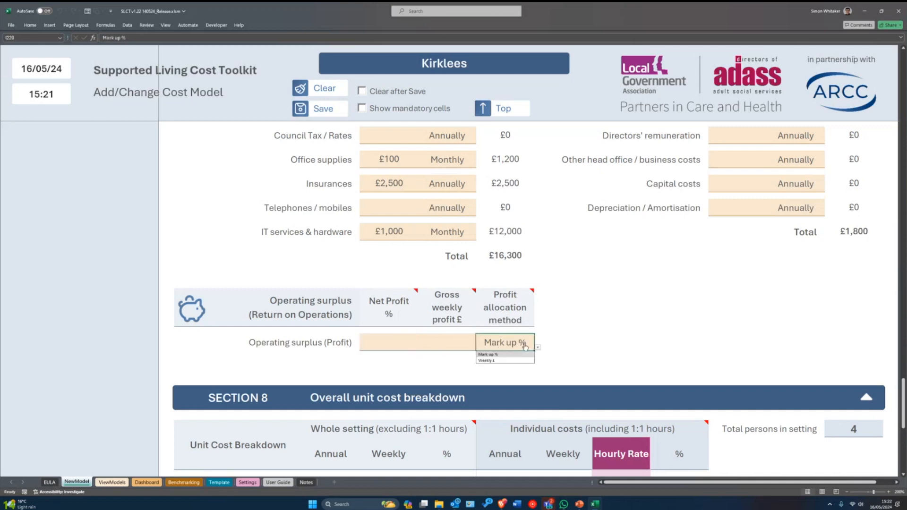
click(501, 360)
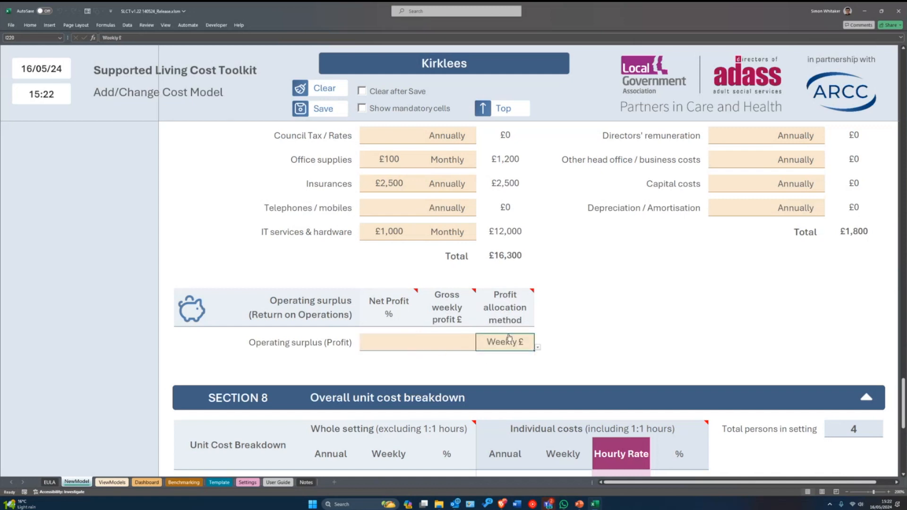
click(538, 347)
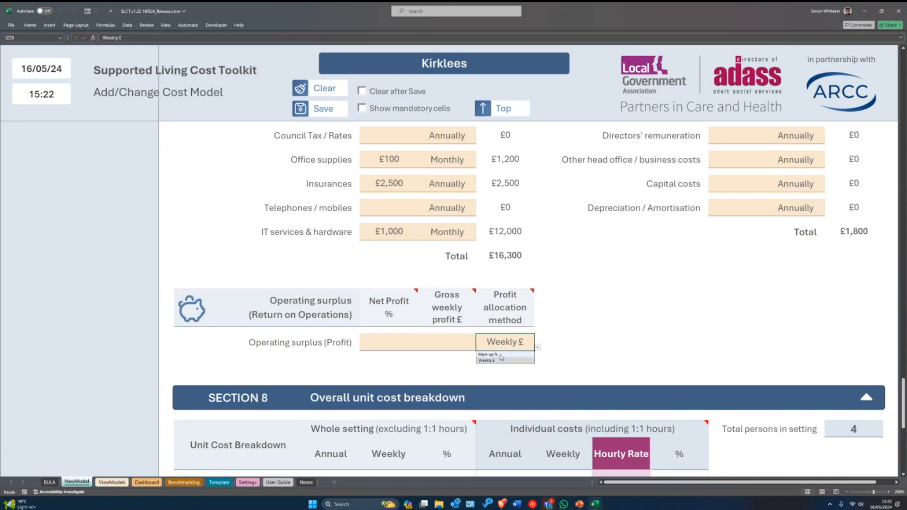
click(496, 355)
click(401, 339)
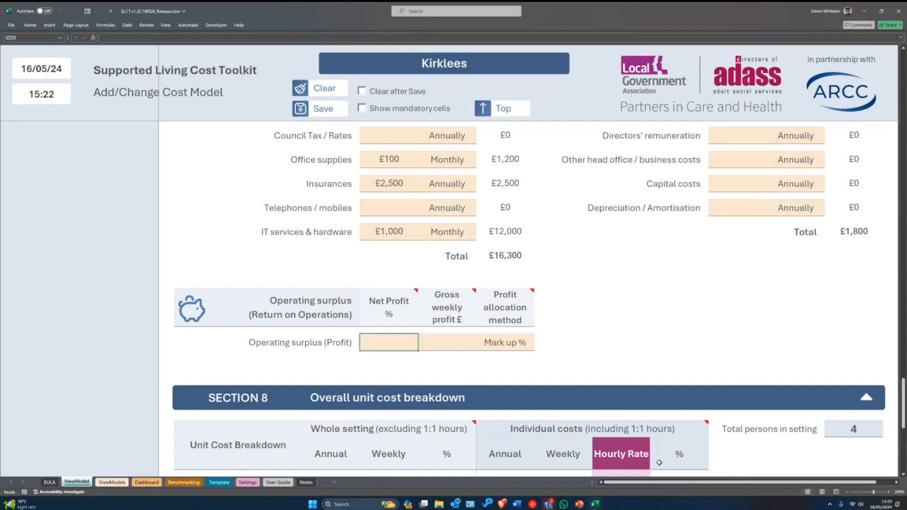
text(8)
key(Return)
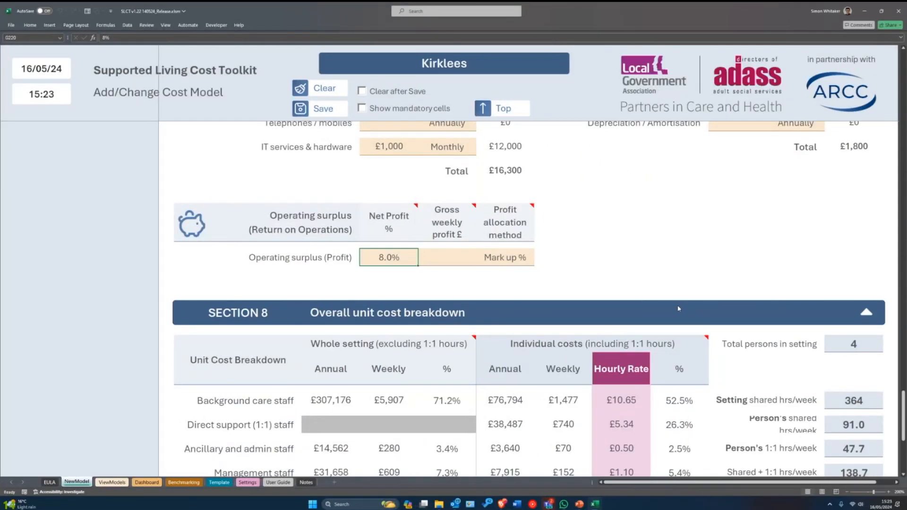
- Scroll to Section 8, showing a £431,211 annual total and £20.29 effective hourly rate
scroll(674, 298, down, 3)
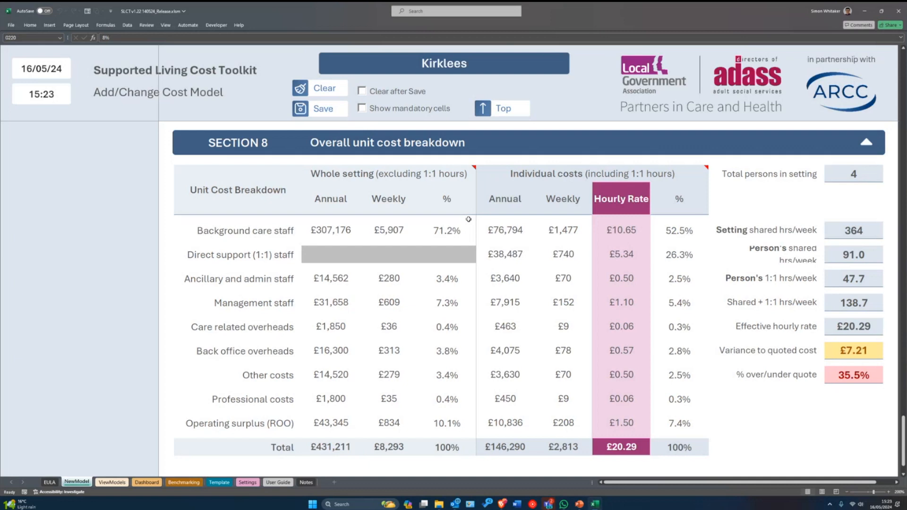
mouse_move(398, 177)
drag(902, 454, 902, 149)
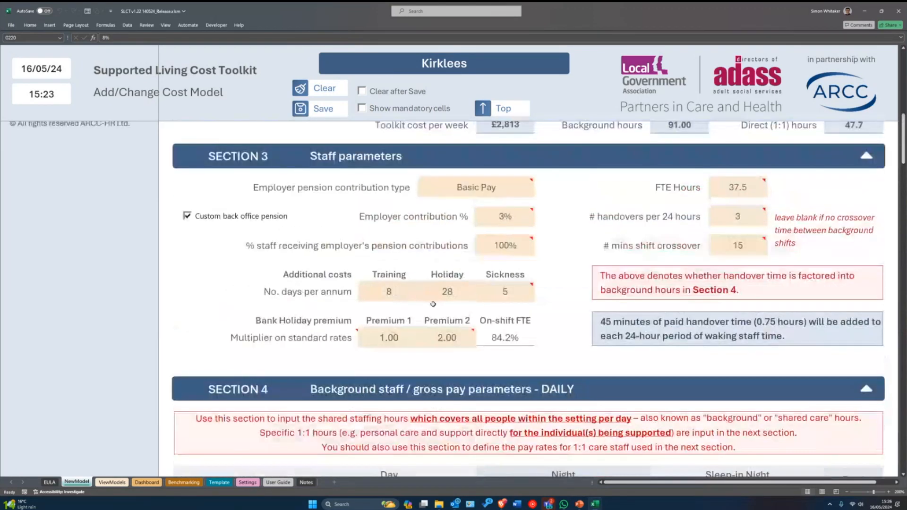
scroll(433, 305, down, 3)
scroll(319, 297, up, 6)
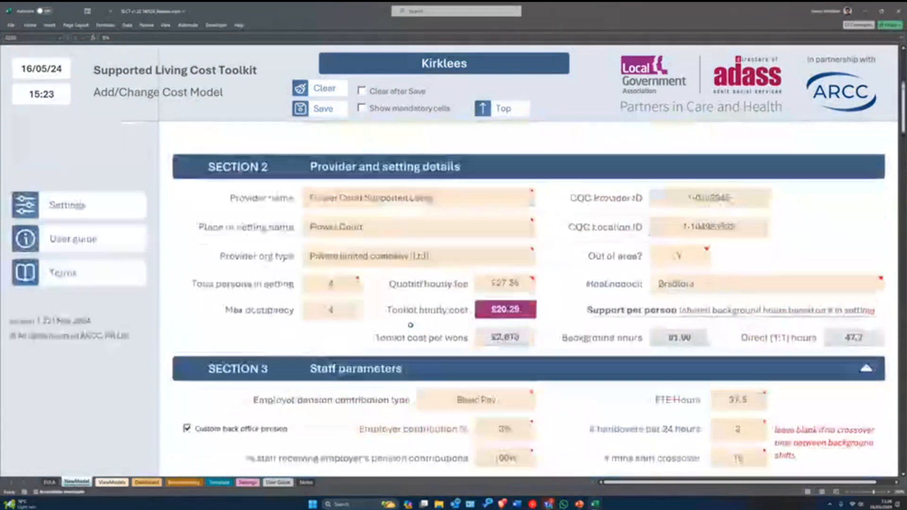
click(335, 286)
text(3)
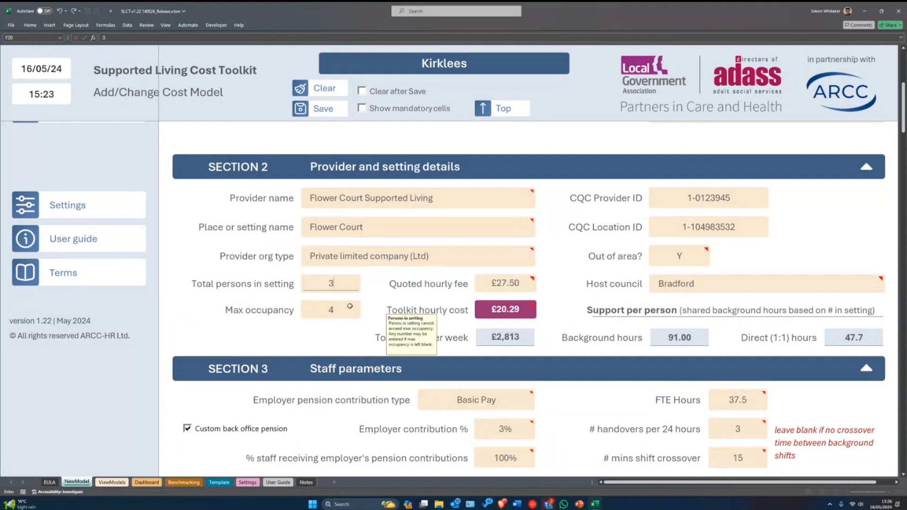
click(344, 309)
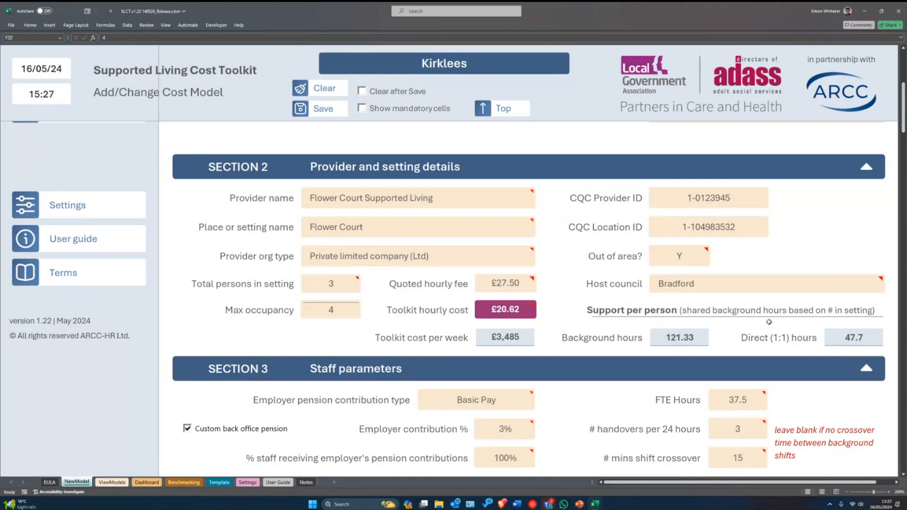
scroll(645, 320, down, 1)
scroll(645, 320, down, 20)
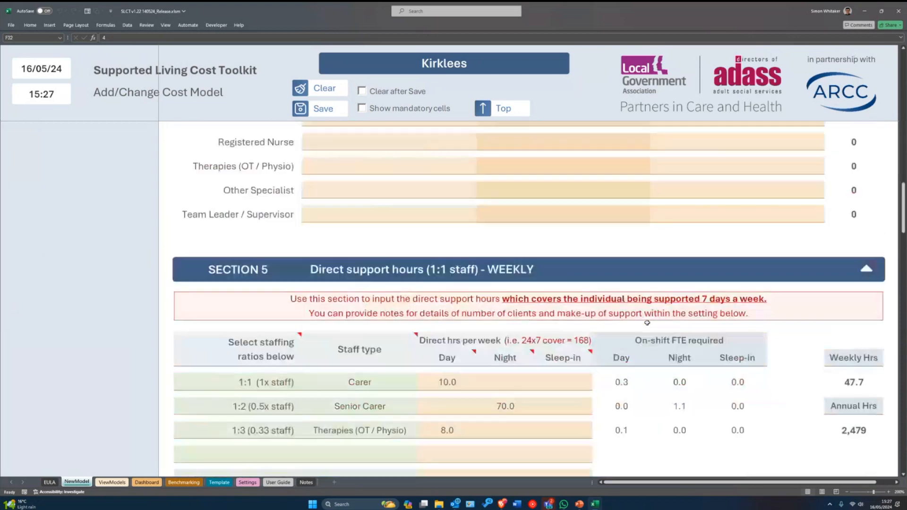
scroll(656, 323, down, 10)
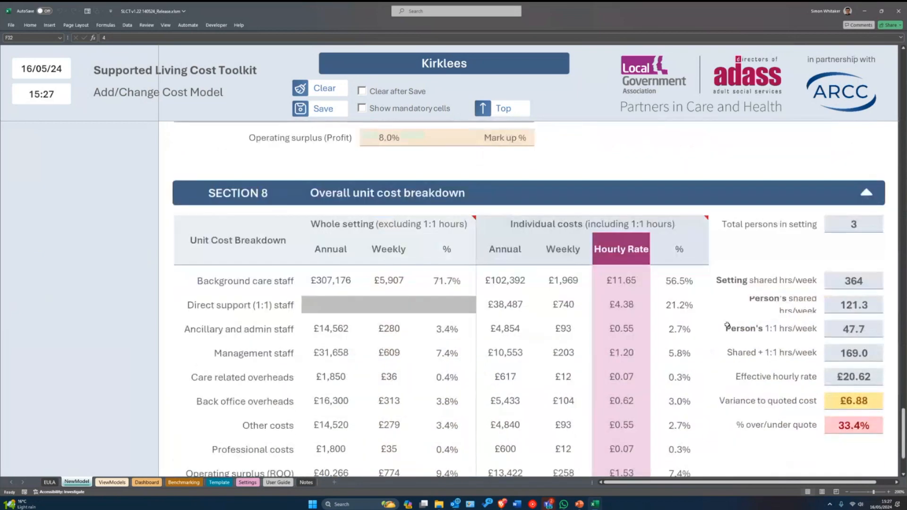
scroll(756, 340, up, 1)
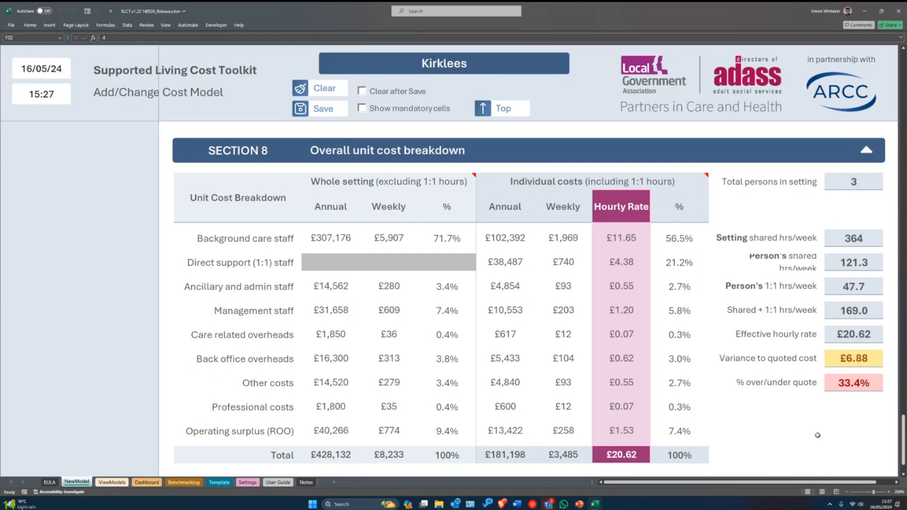
scroll(814, 439, up, 1)
scroll(809, 437, down, 1)
scroll(789, 431, up, 3)
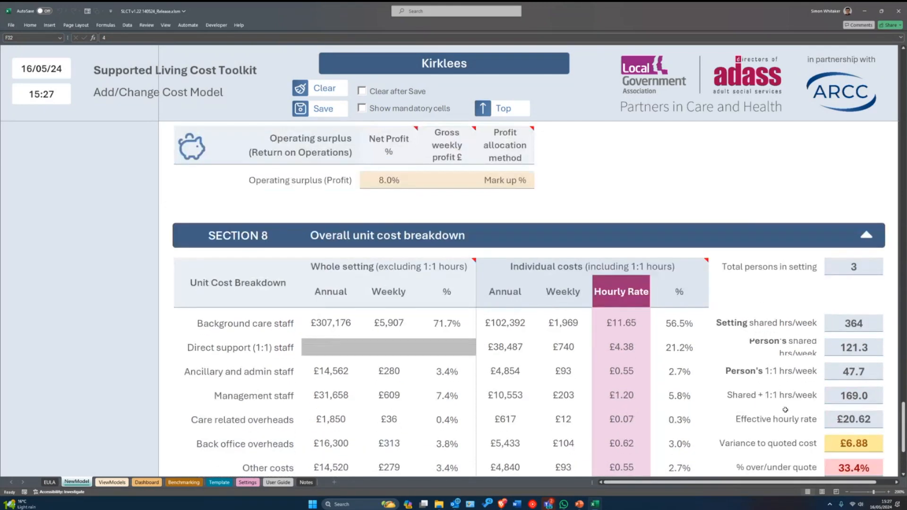
scroll(798, 416, down, 3)
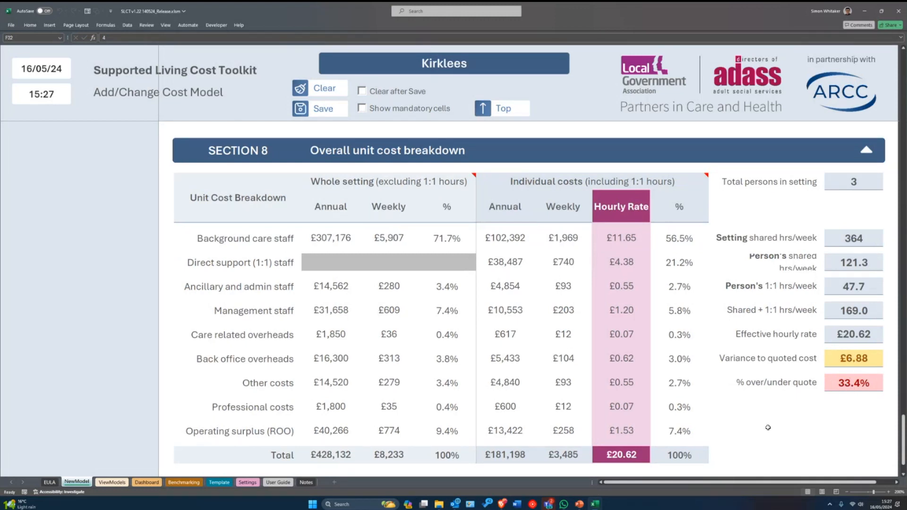
scroll(727, 397, up, 10)
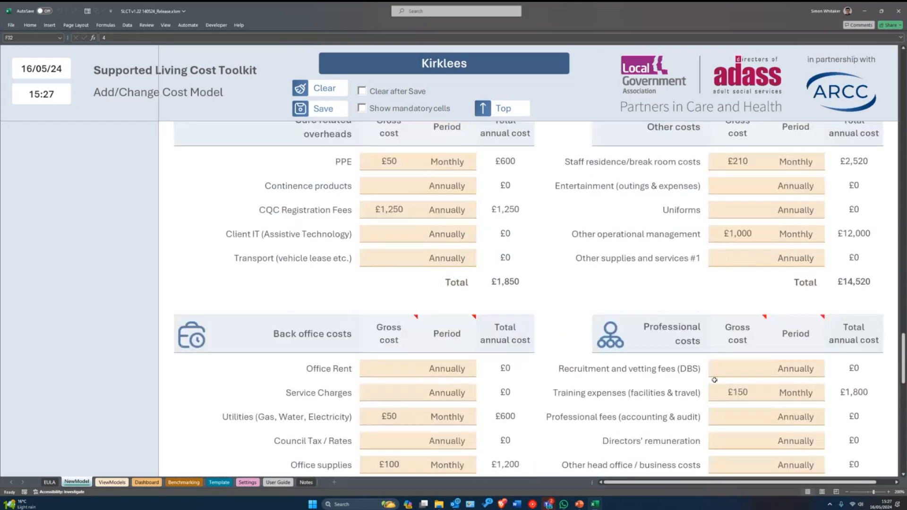
- In Section 2, set Total persons in setting and Max occupancy both to 4
scroll(715, 380, up, 15)
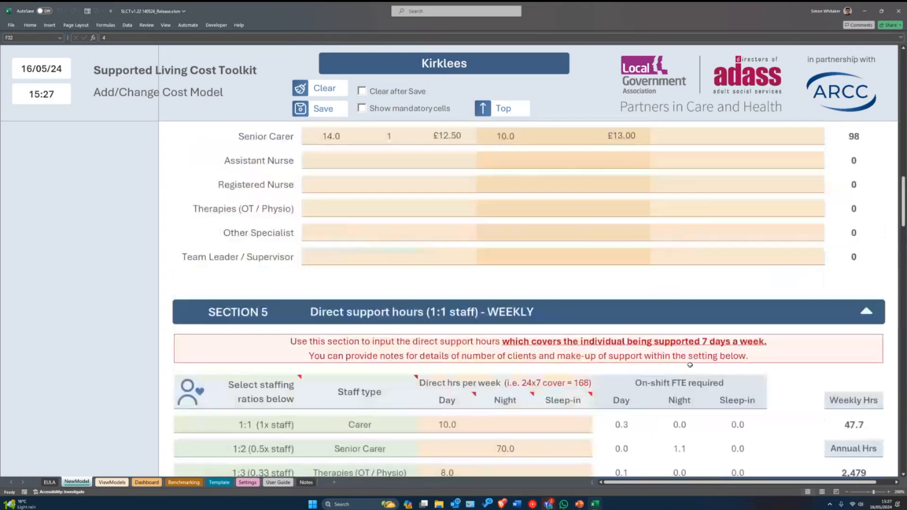
scroll(690, 365, up, 12)
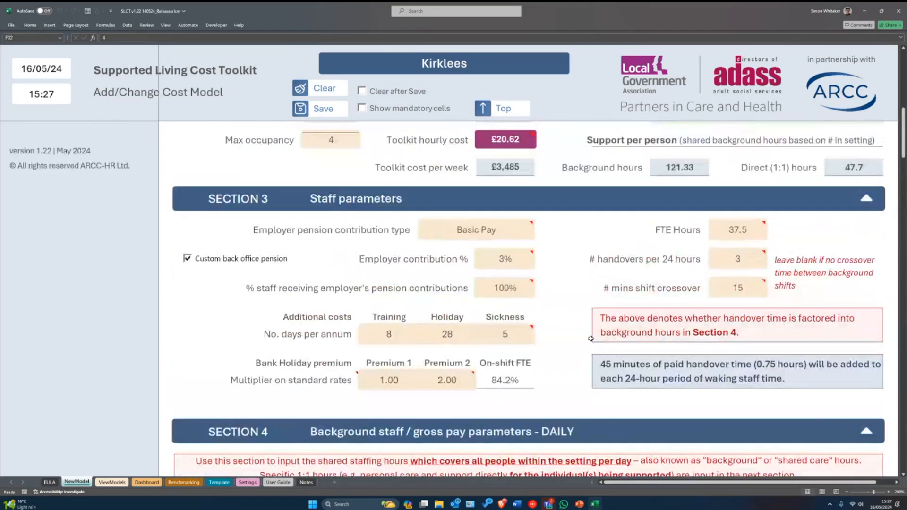
scroll(591, 339, up, 5)
text(4)
click(331, 309)
text(4)
key(Return)
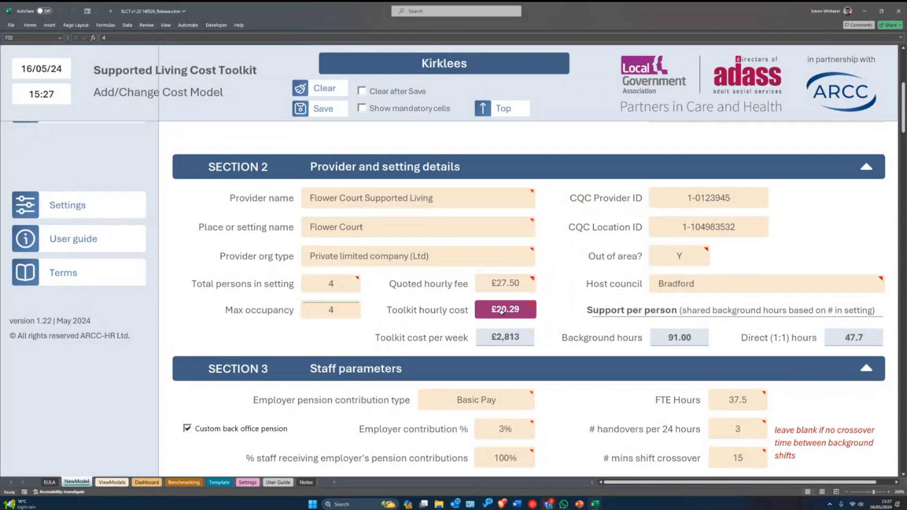
mouse_move(503, 310)
click(331, 285)
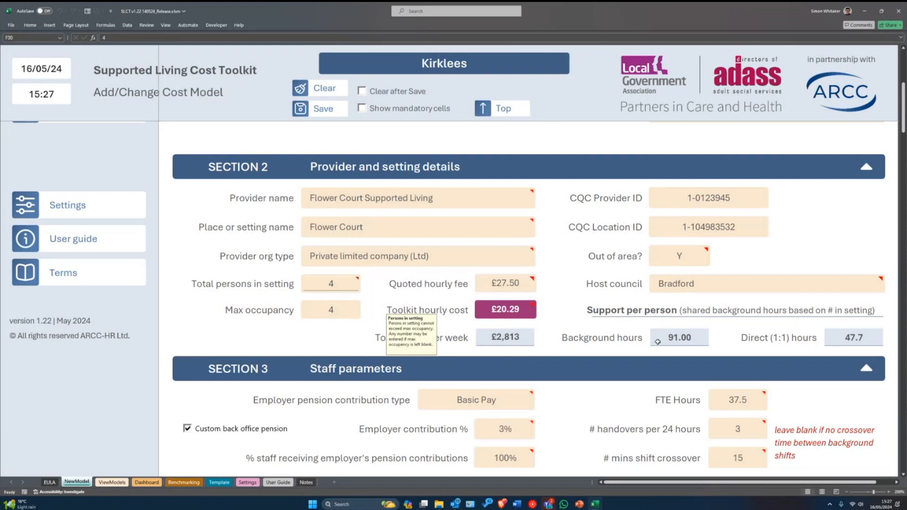
drag(395, 314, 367, 282)
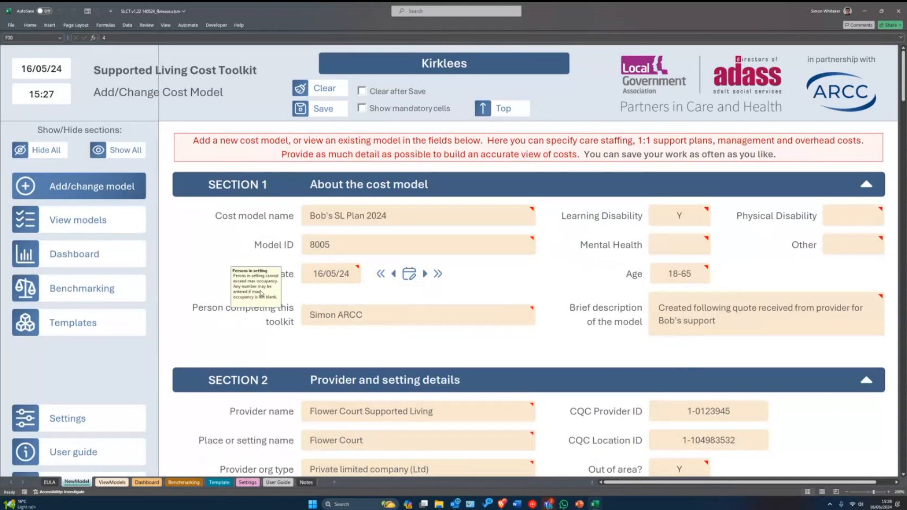
- Move the help note aside and check Therapies (OT / Physio) has 8.0 weekly day hours
scroll(654, 297, down, 4)
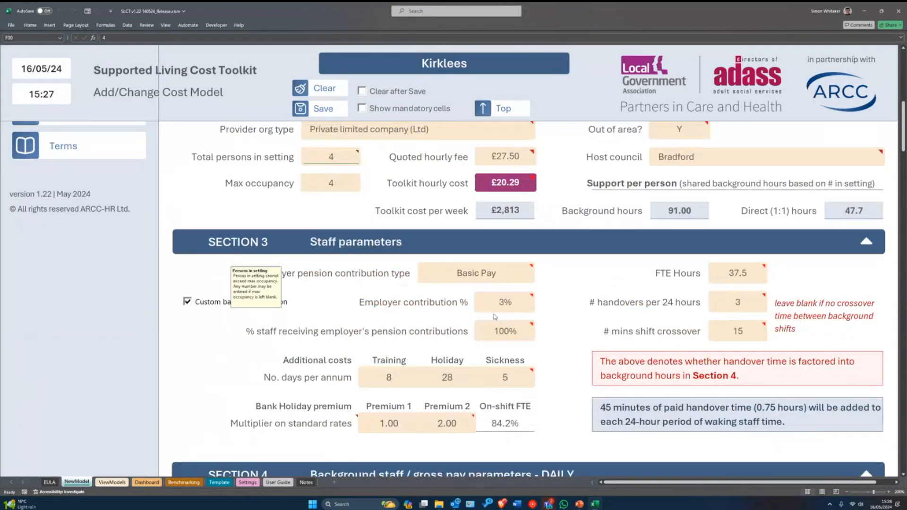
scroll(393, 322, down, 1)
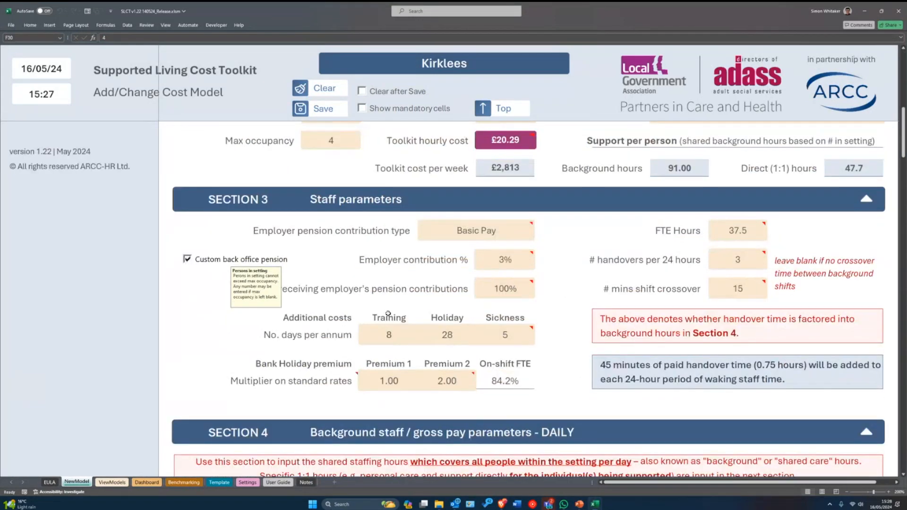
scroll(388, 313, down, 5)
scroll(388, 313, up, 1)
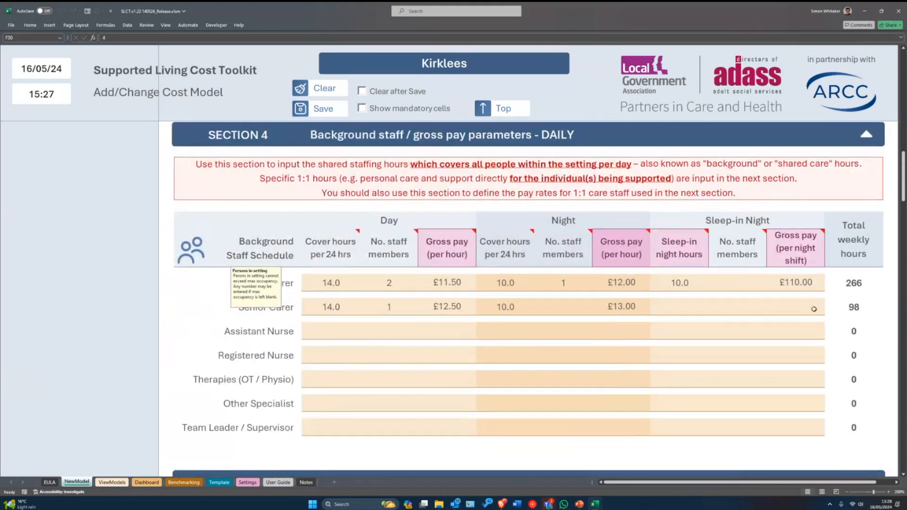
scroll(337, 312, down, 3)
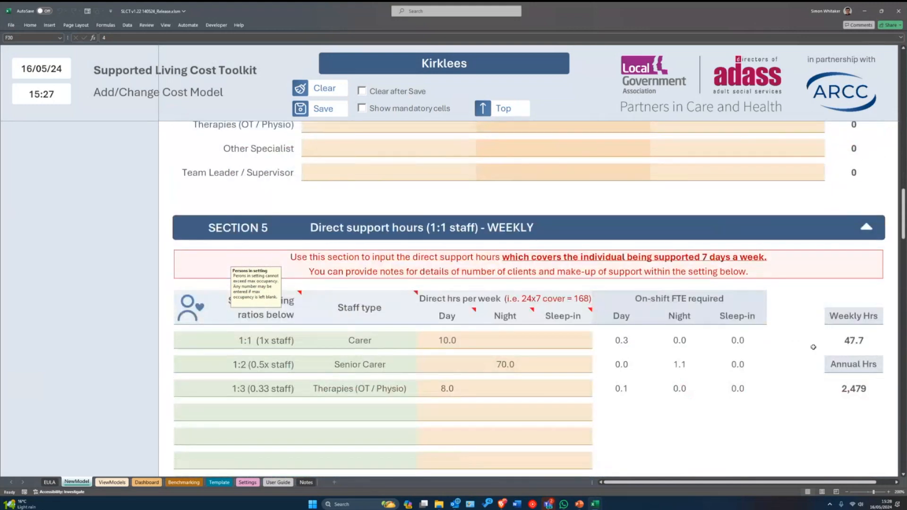
drag(254, 302, 198, 185)
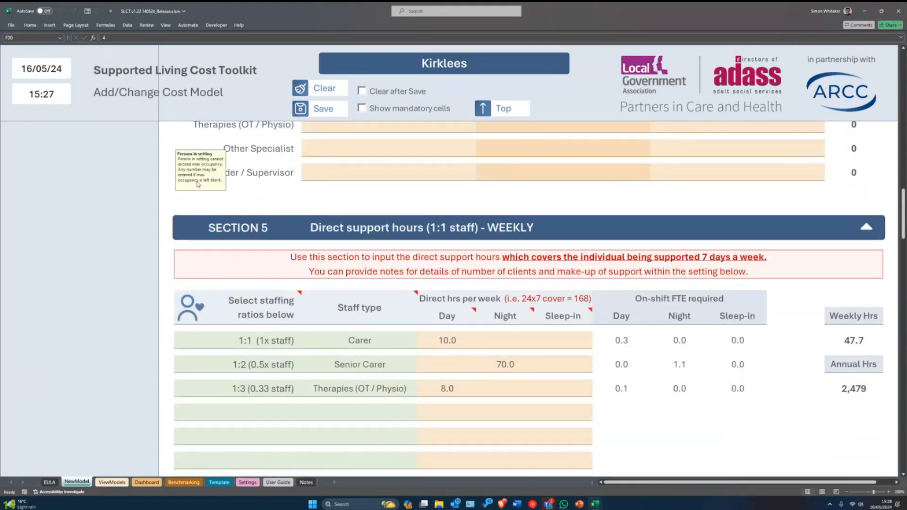
click(381, 387)
click(442, 387)
scroll(551, 371, up, 1)
scroll(550, 370, down, 1)
click(537, 386)
click(445, 390)
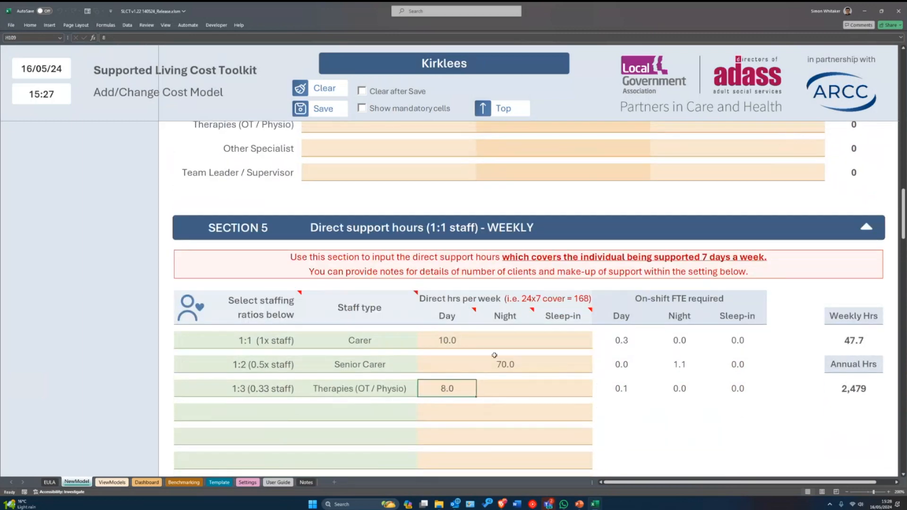
scroll(494, 355, up, 4)
scroll(359, 349, down, 5)
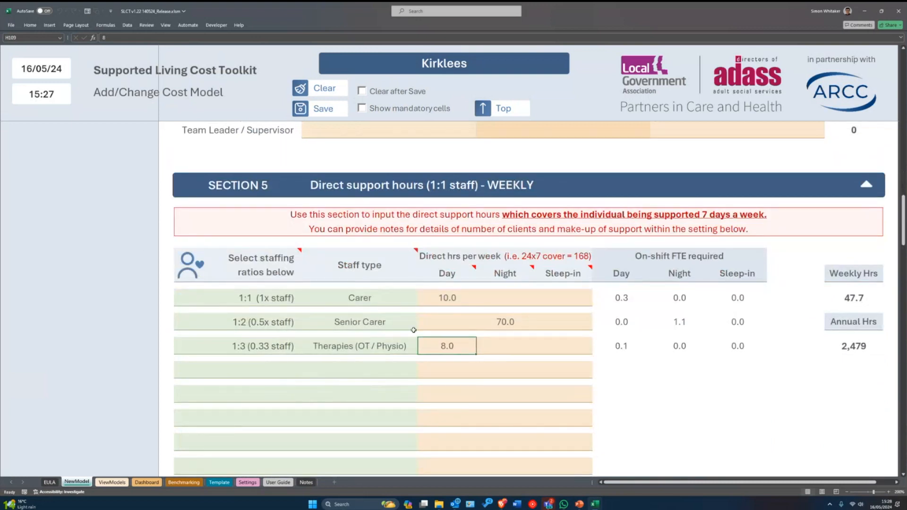
scroll(470, 360, up, 2)
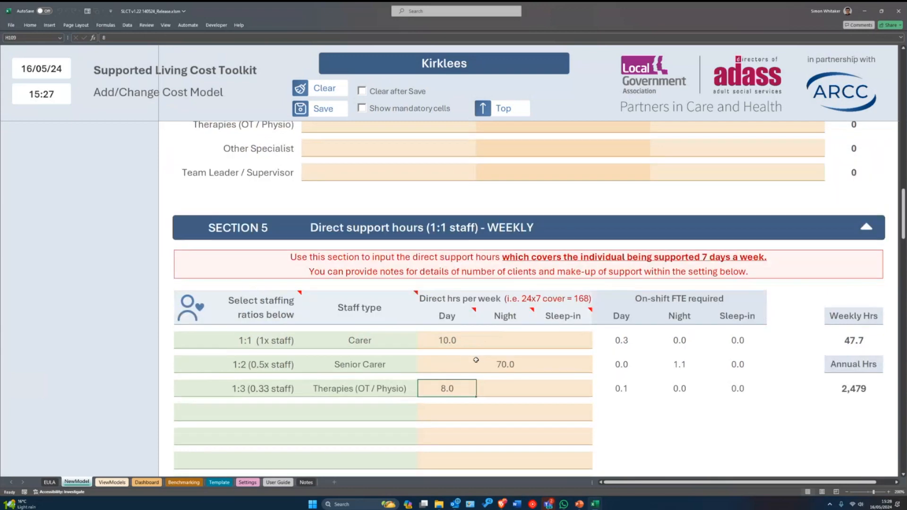
- Enter £15.00 as the Therapies day gross hourly pay in the Background Staff Schedule
mouse_move(476, 360)
scroll(476, 360, up, 1)
scroll(475, 331, up, 2)
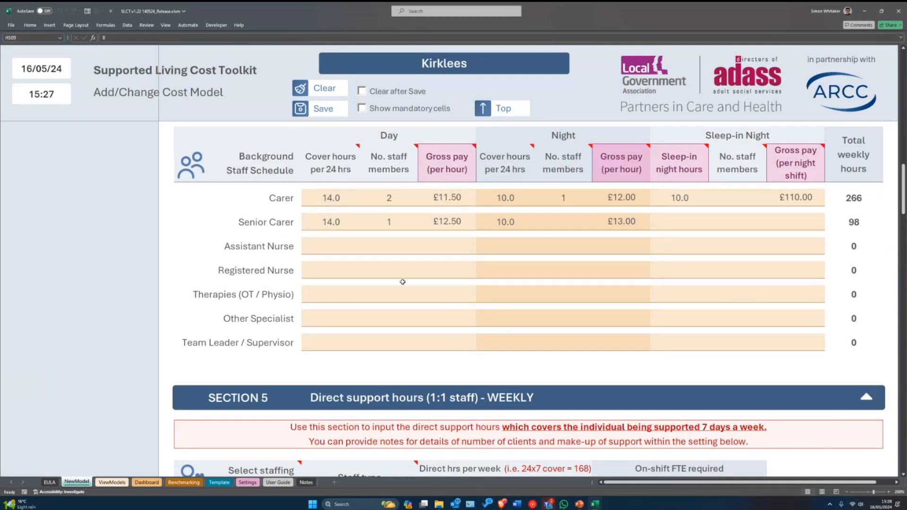
scroll(404, 303, down, 3)
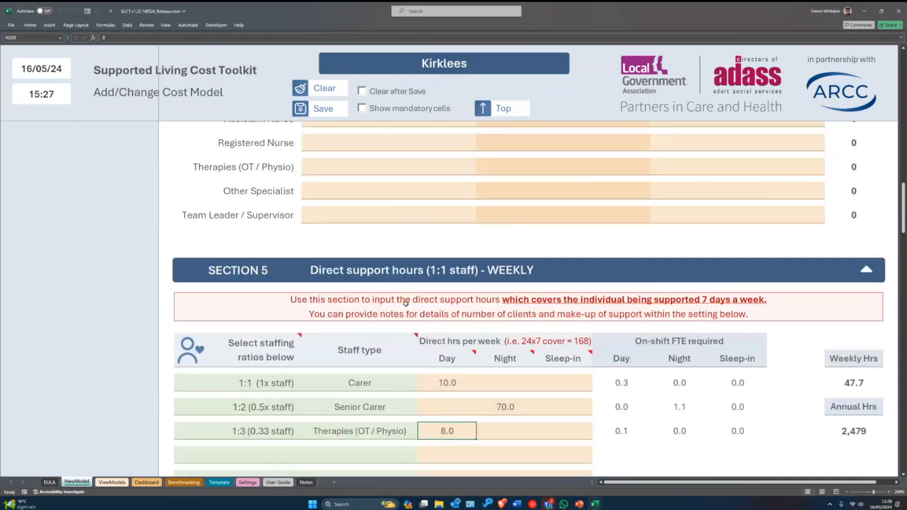
scroll(405, 303, down, 1)
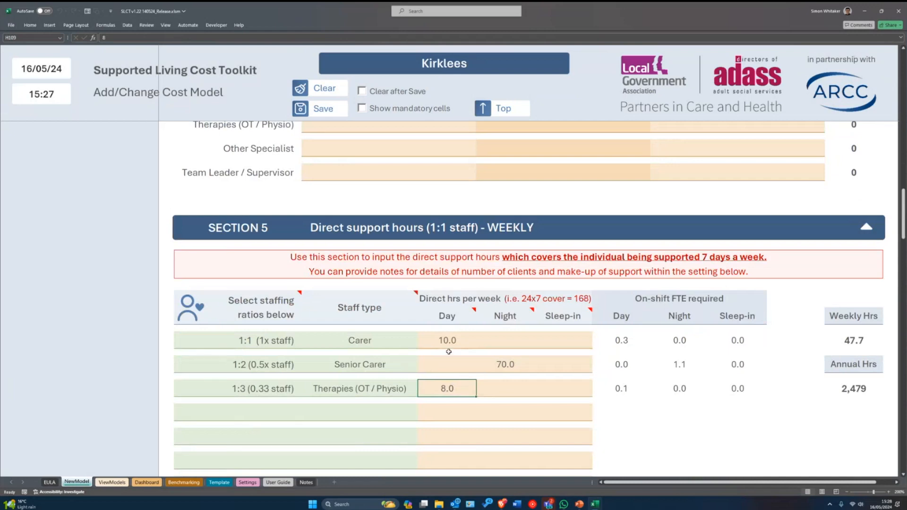
scroll(432, 369, up, 4)
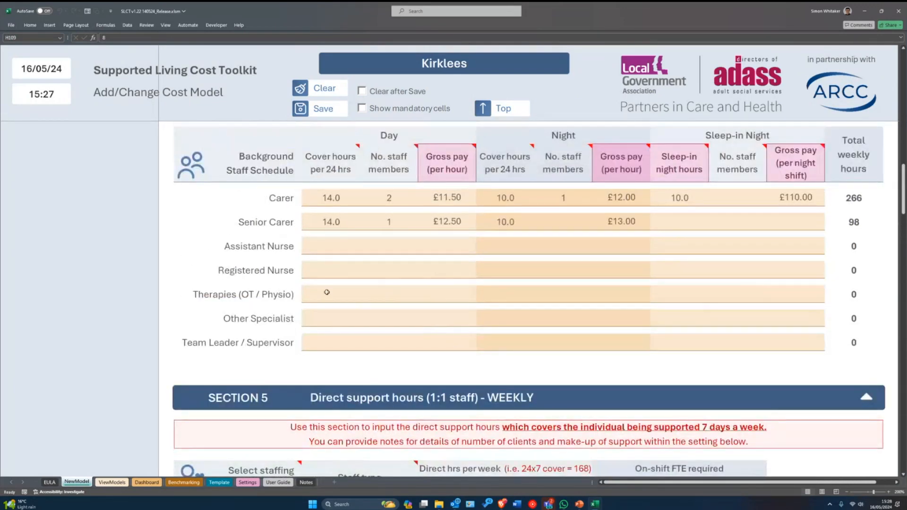
click(449, 294)
text(15)
key(Return)
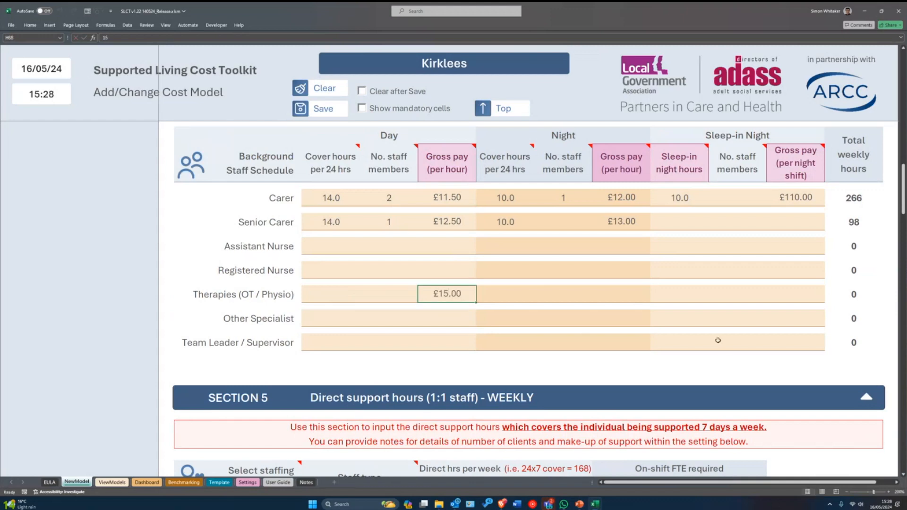
- Scroll down past Sections 5–7 to view the Section 8 breakdown showing £432,025 annually and a £20.67 hourly rate
scroll(718, 340, down, 6)
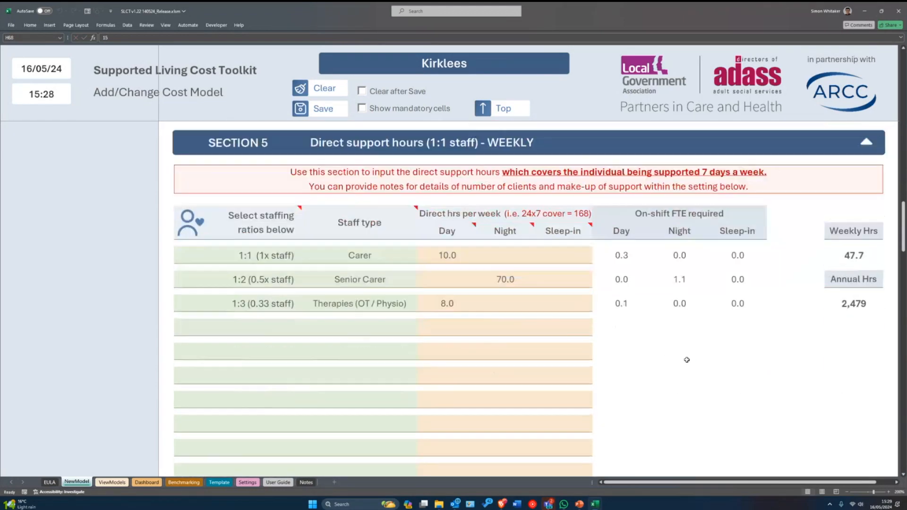
scroll(687, 360, down, 10)
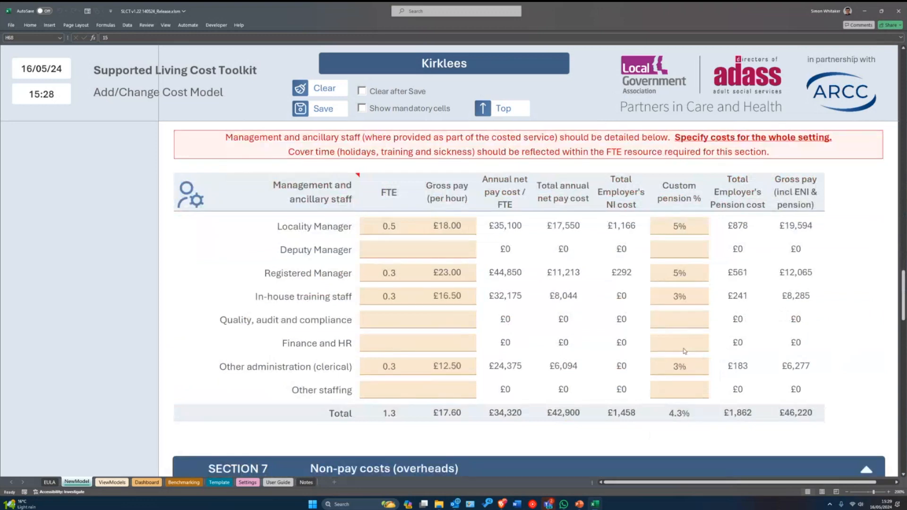
scroll(684, 351, down, 3)
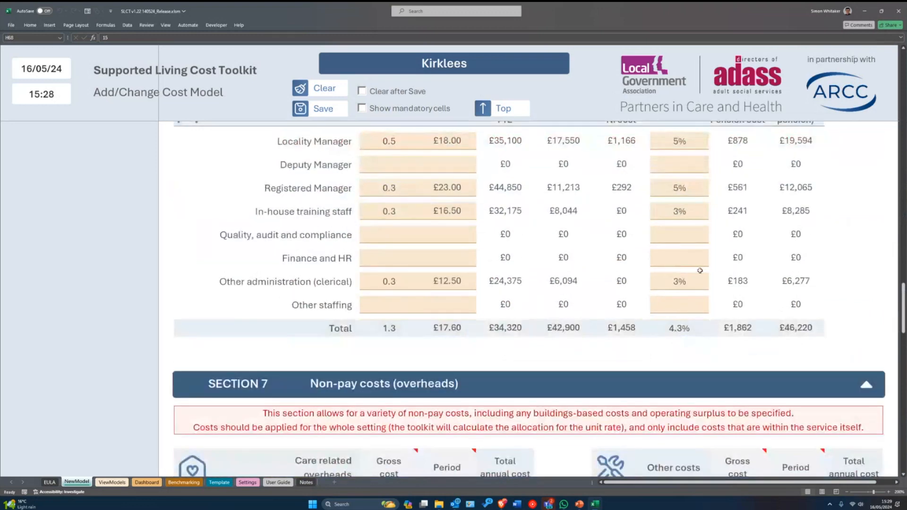
scroll(700, 268, down, 15)
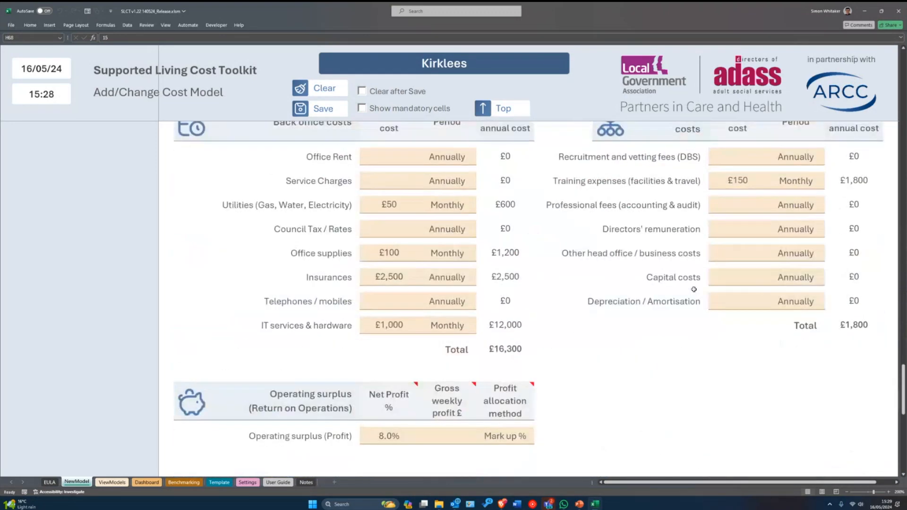
scroll(695, 301, down, 6)
scroll(696, 302, up, 2)
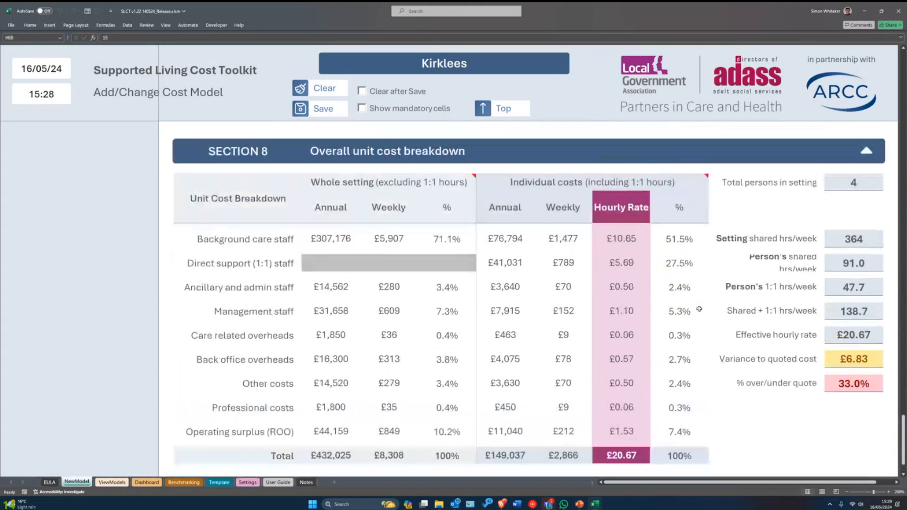
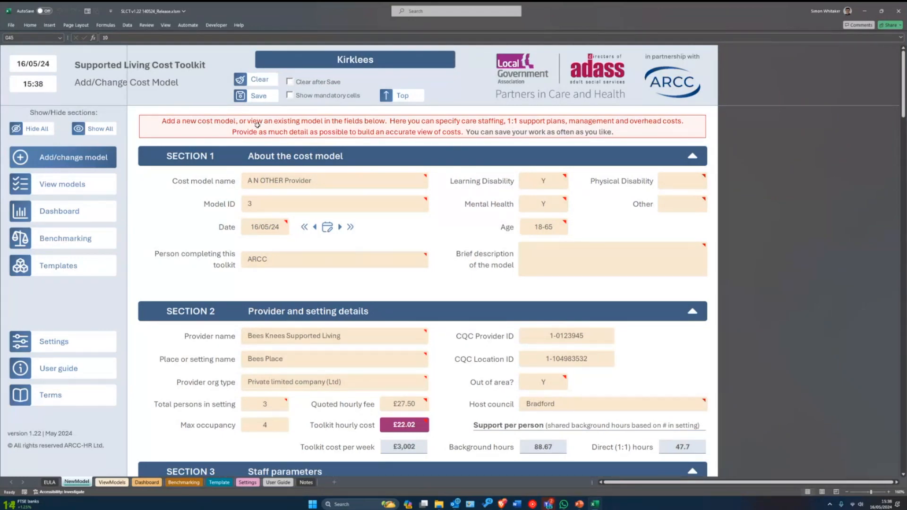
- Scroll back to the top of the A N OTHER Provider form and adjust the sheet zoom
scroll(211, 177, up, 3)
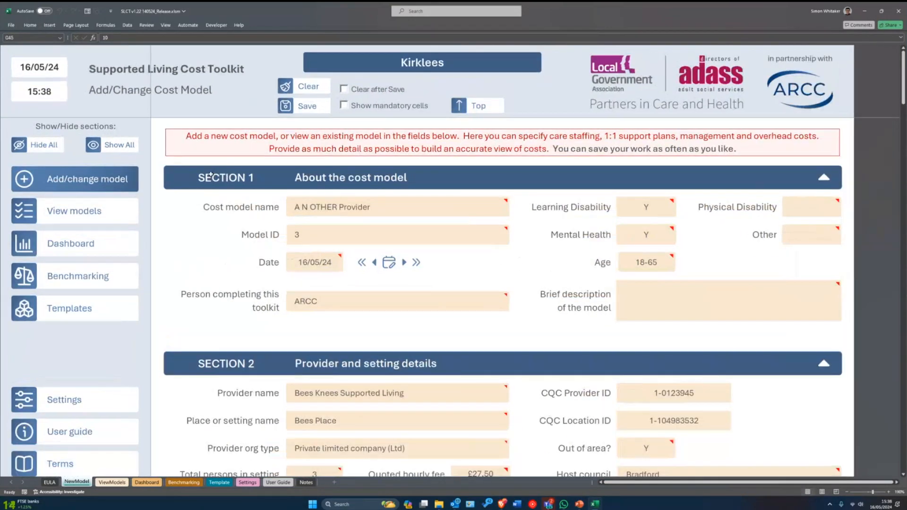
click(847, 492)
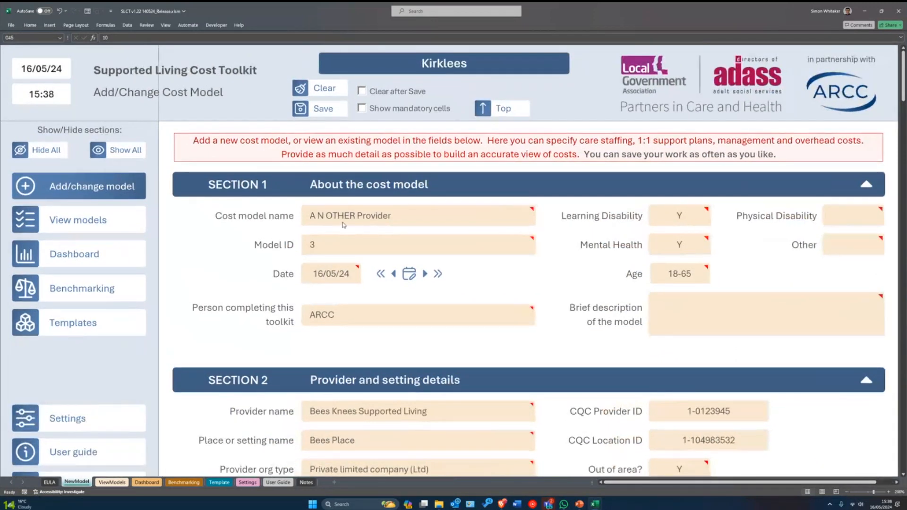
- Save A N OTHER Provider as a new cost model with Toolkit Ref 3
click(326, 109)
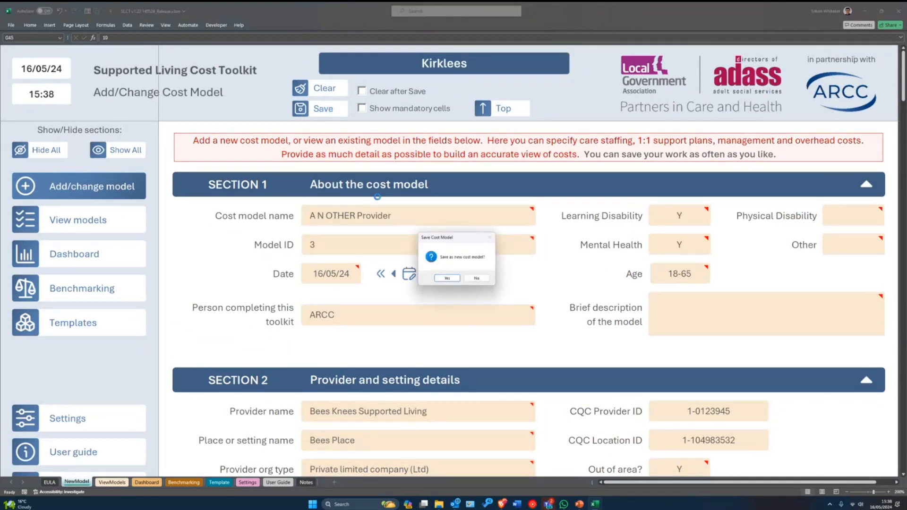
drag(447, 243, 449, 220)
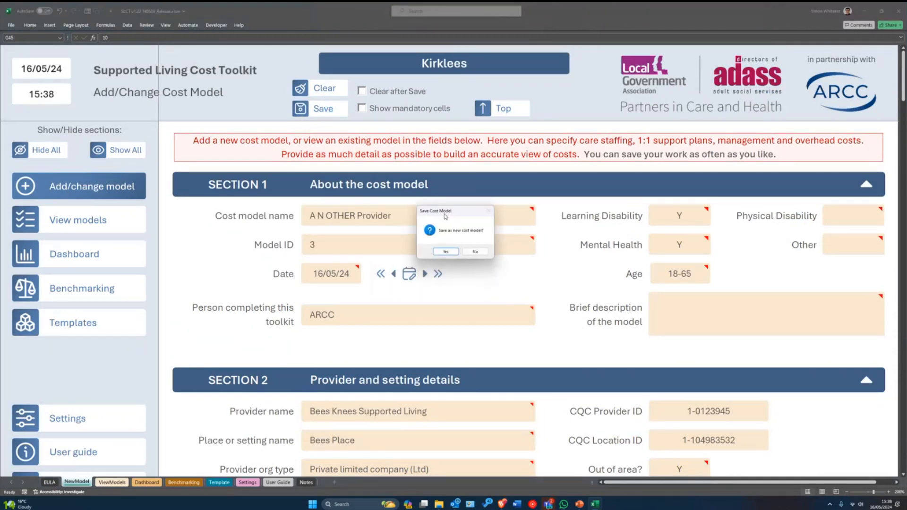
click(449, 256)
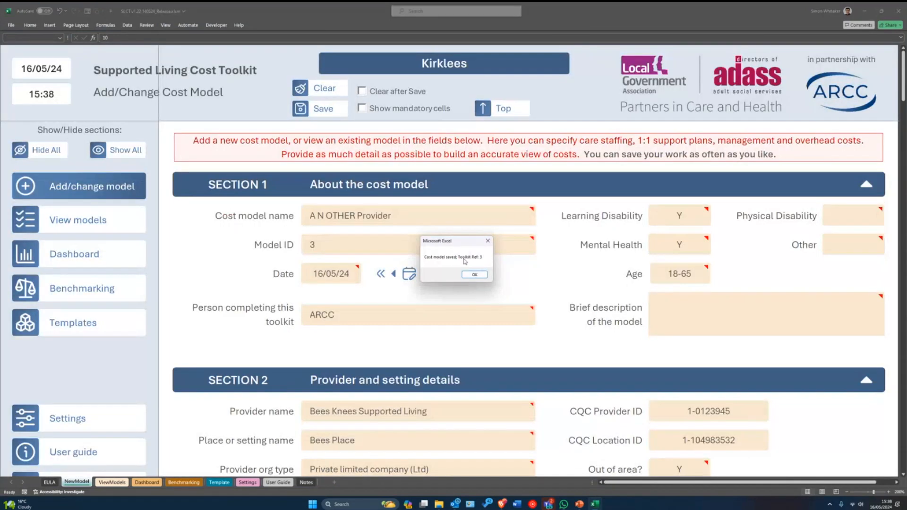
drag(459, 245, 454, 246)
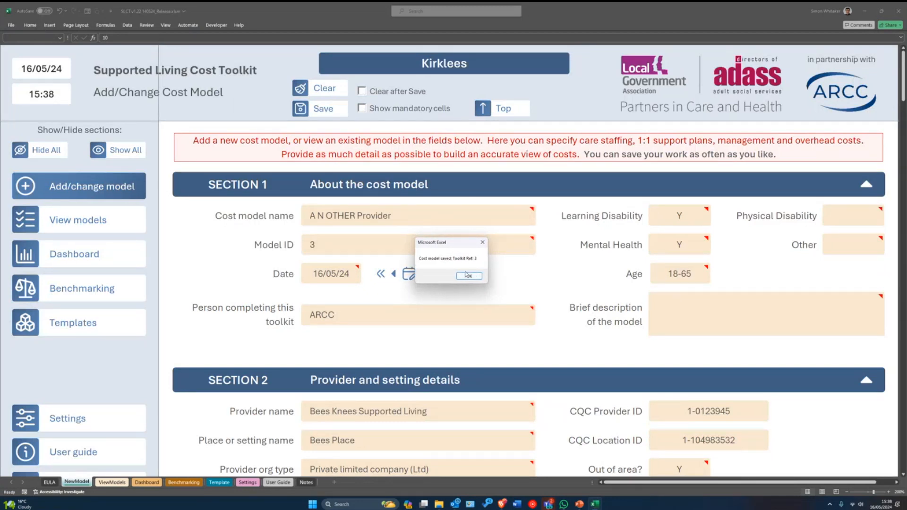
click(468, 276)
click(476, 278)
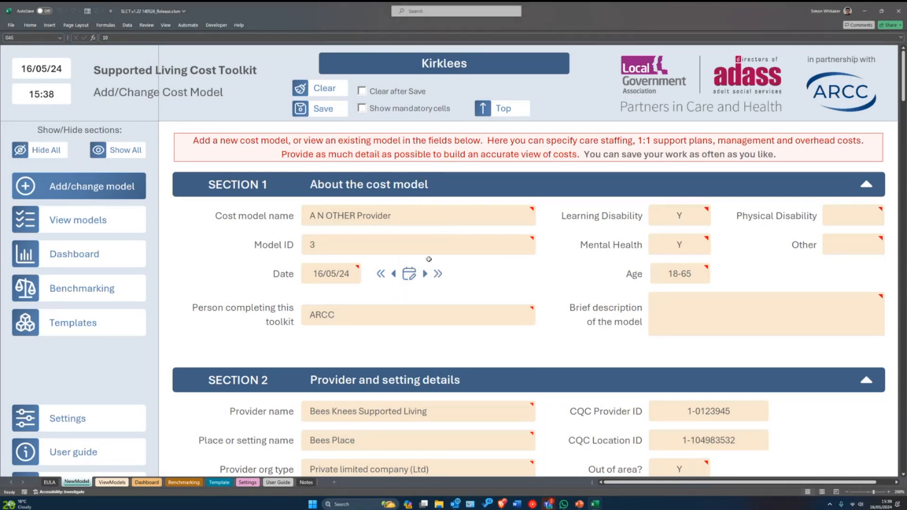
- Start clearing the form's fields, then decline the Clear Model prompt
click(383, 215)
scroll(458, 267, down, 3)
scroll(406, 248, up, 3)
click(328, 93)
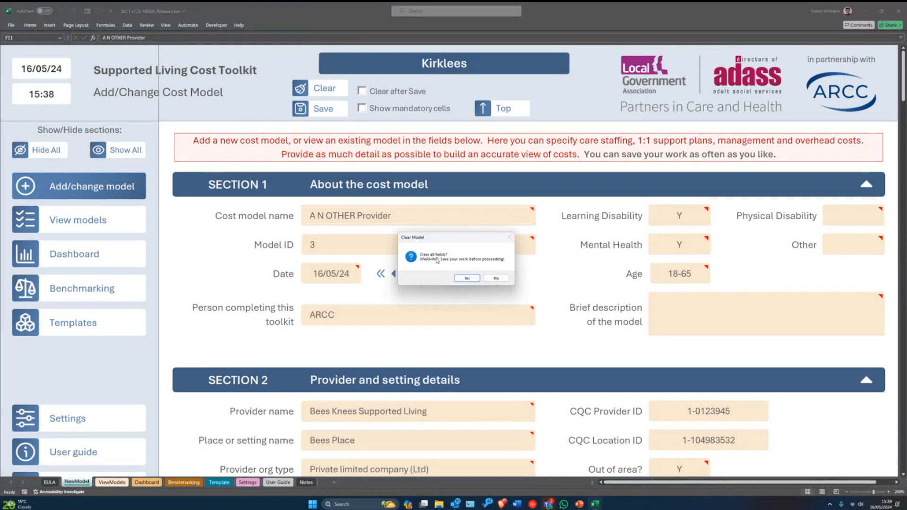
click(495, 279)
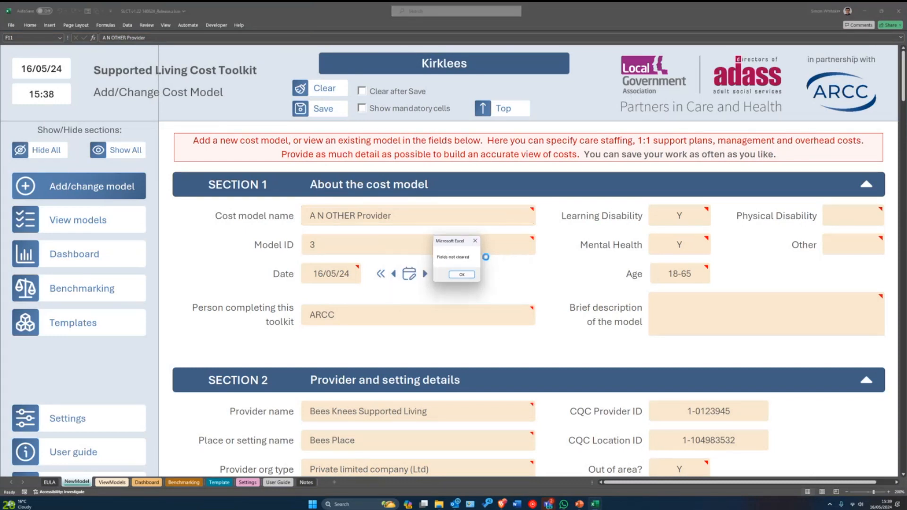
- Turn on Clear after Save and advance the model date to 30/05/24
click(462, 275)
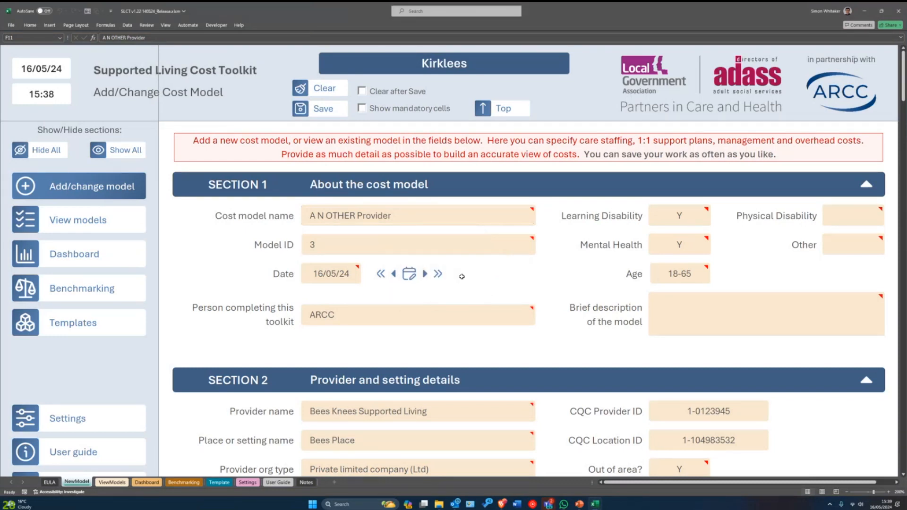
click(375, 92)
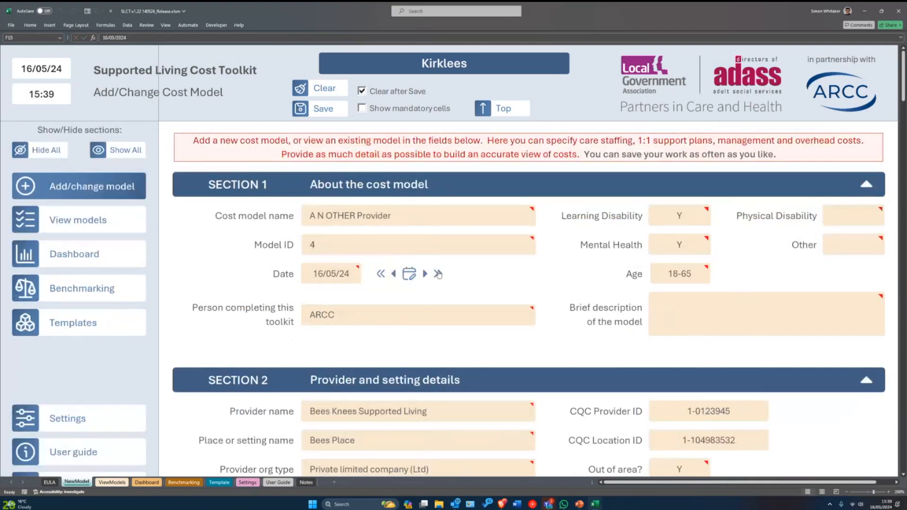
click(438, 274)
- Add a first name before ARCC in the person completing the toolkit field
double_click(344, 323)
key(Home)
text(J)
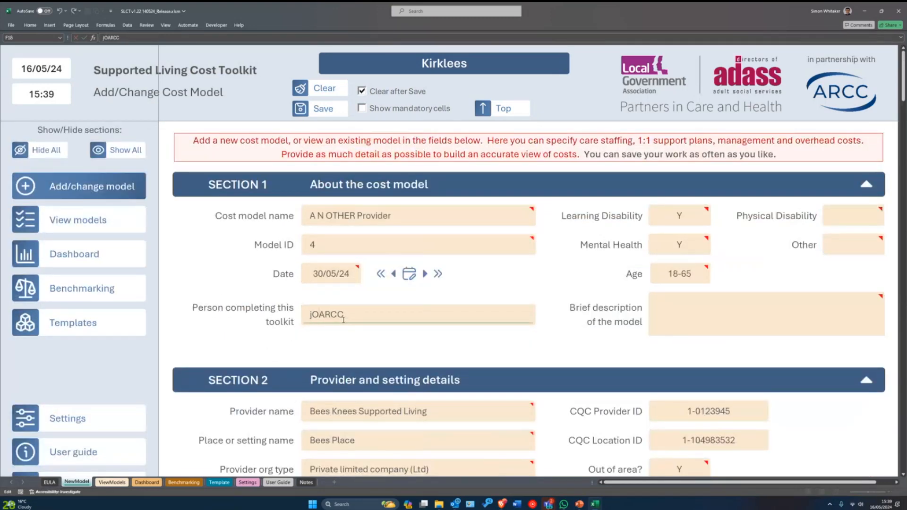
text(ohn)
key(Return)
scroll(372, 367, down, 10)
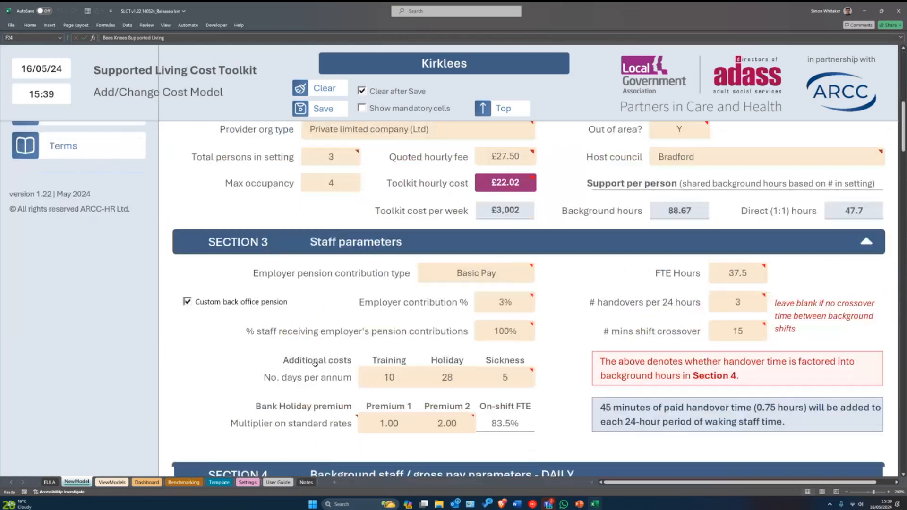
scroll(372, 367, up, 1)
click(390, 283)
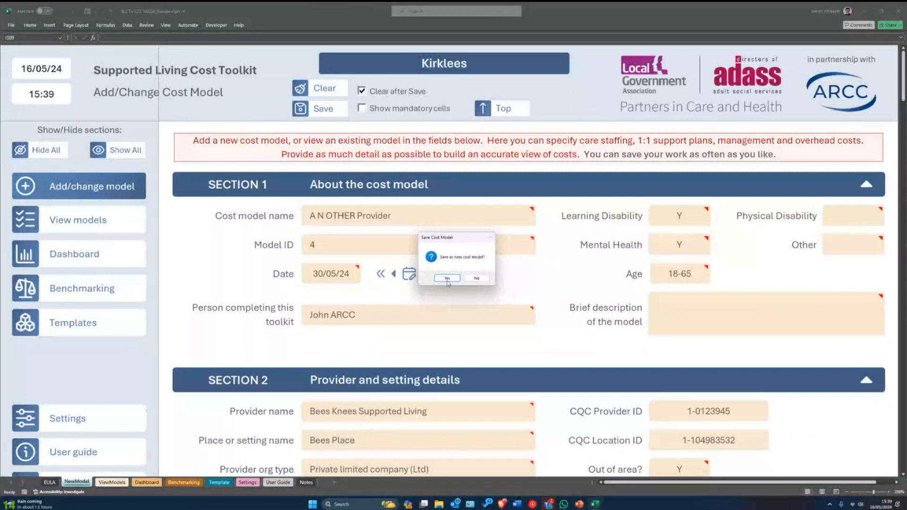
- Save the edited model as new cost model Toolkit Ref 4, letting the form clear all fields
click(447, 278)
click(467, 279)
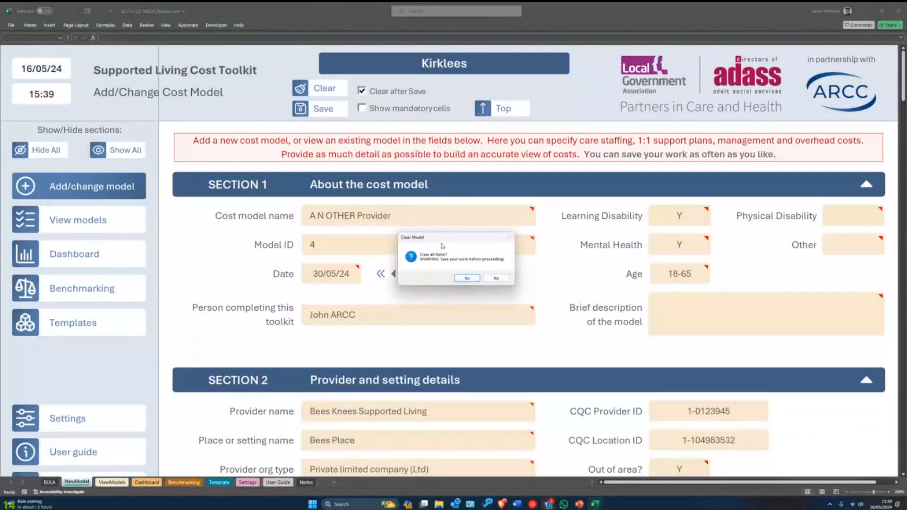
drag(437, 247, 446, 239)
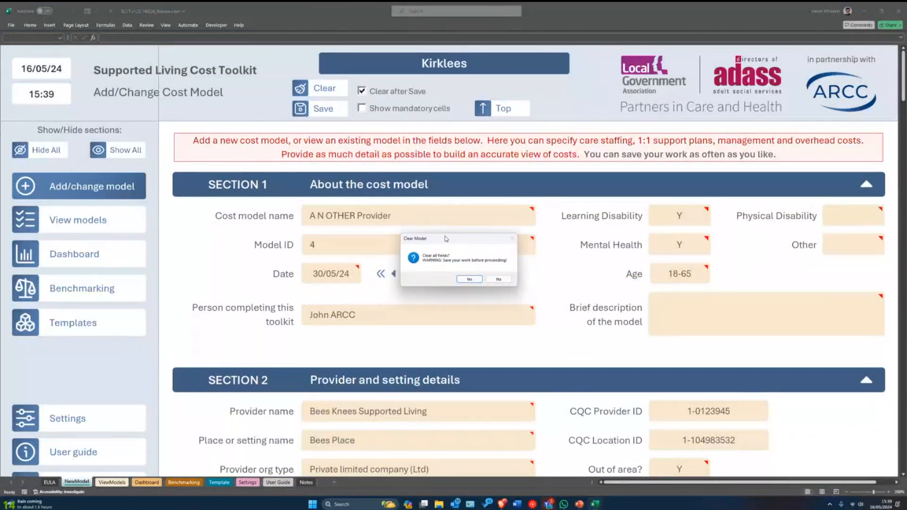
click(469, 279)
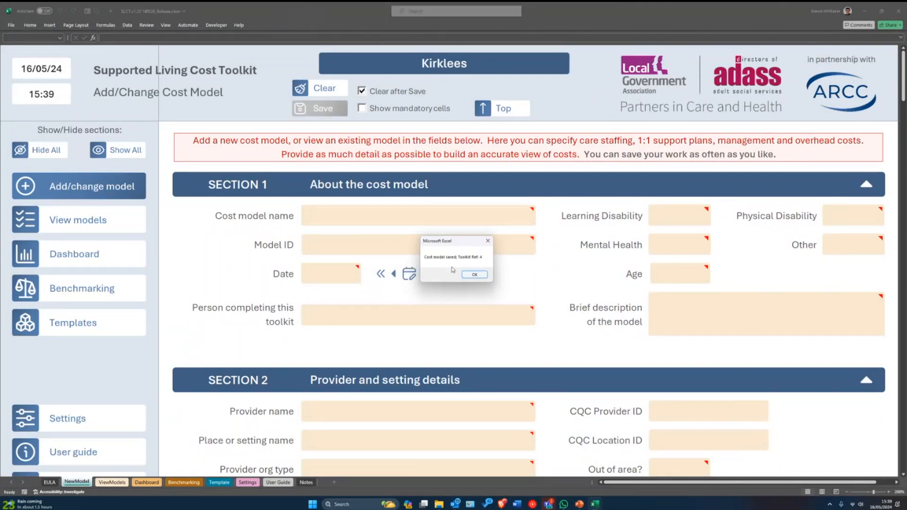
click(475, 274)
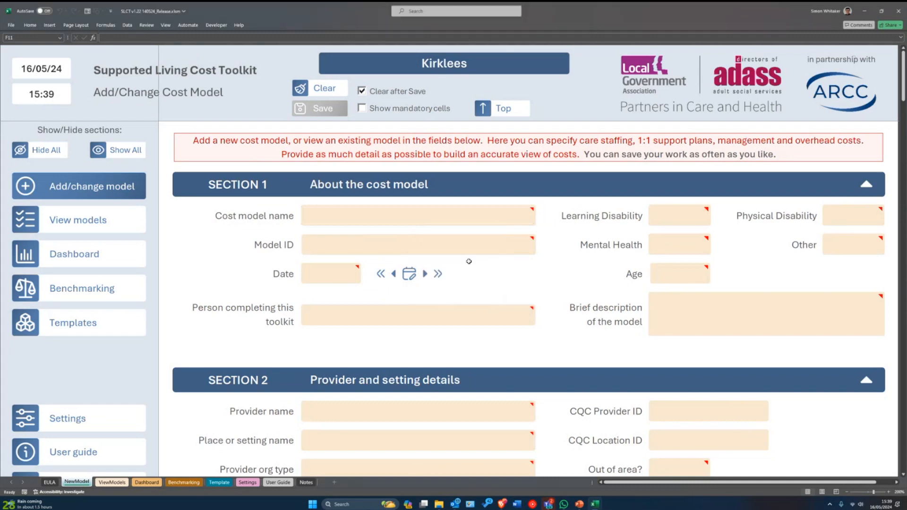
scroll(372, 266, down, 3)
scroll(372, 266, down, 10)
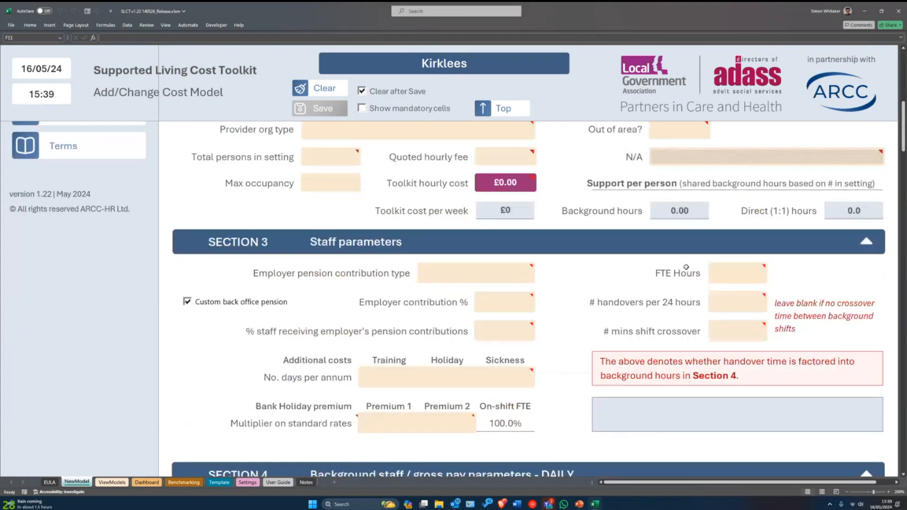
scroll(448, 300, up, 11)
scroll(448, 300, up, 3)
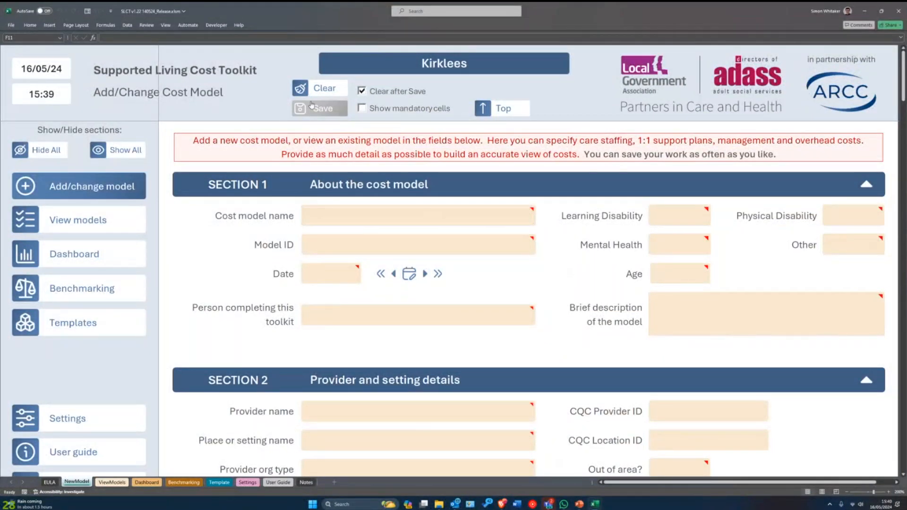
- Try saving the empty form and dismiss the Unable to save message
click(299, 110)
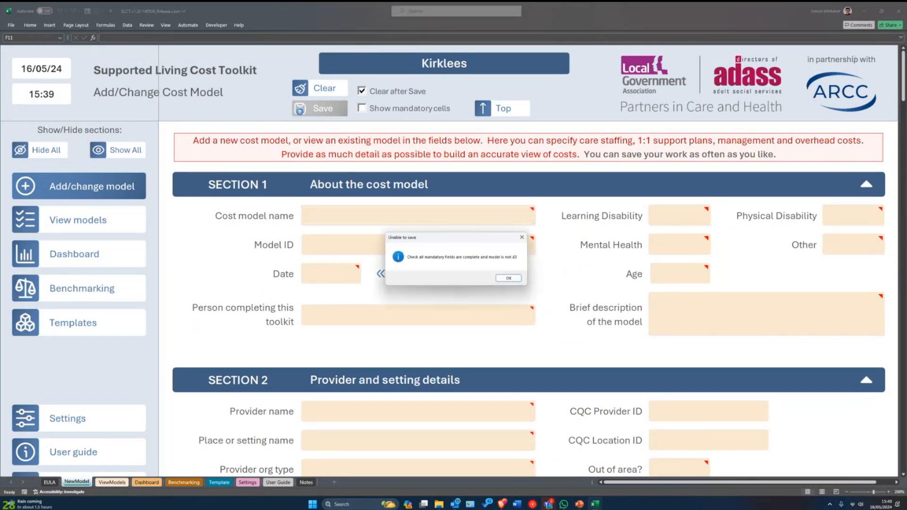
drag(444, 239, 439, 244)
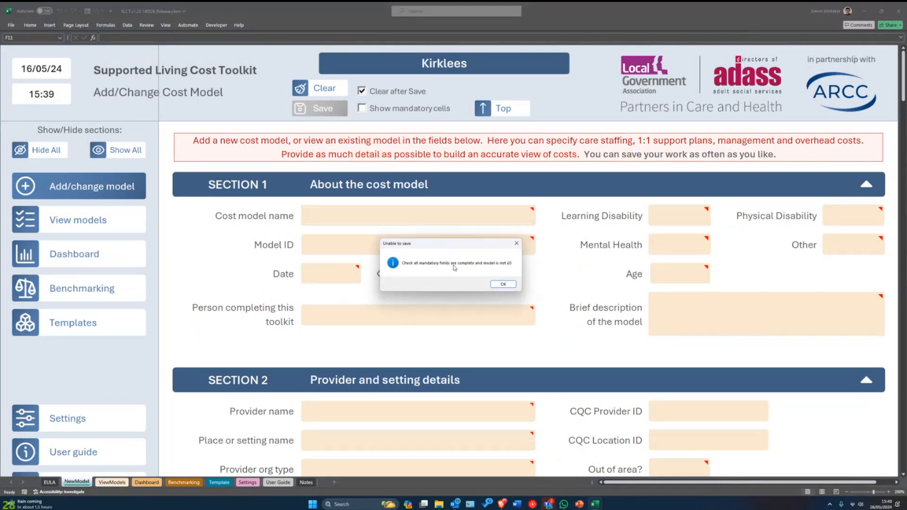
click(501, 284)
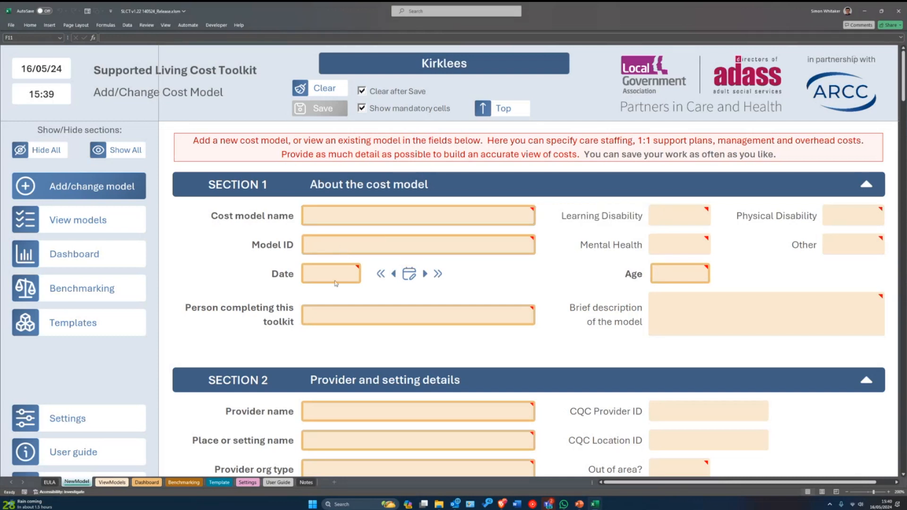
- Review the orange-outlined mandatory fields across the form's sections, including Out of area?
scroll(345, 313, down, 1)
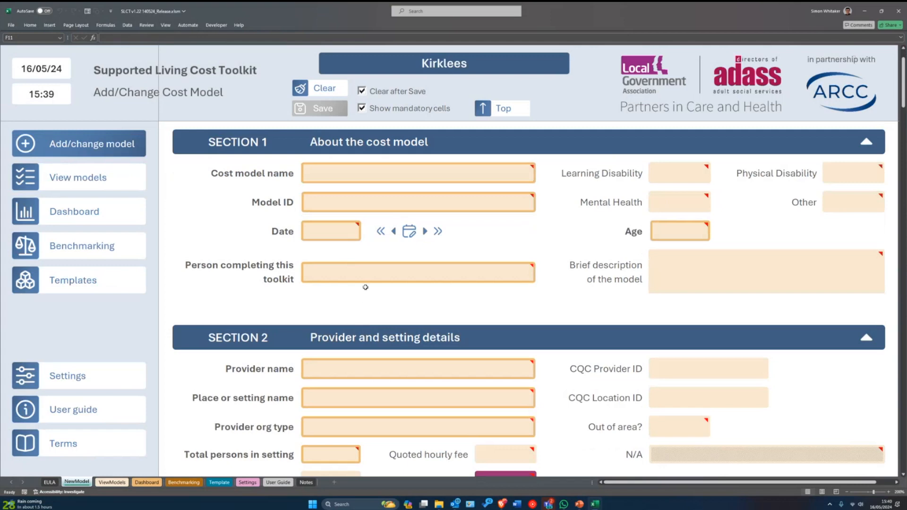
scroll(363, 298, up, 1)
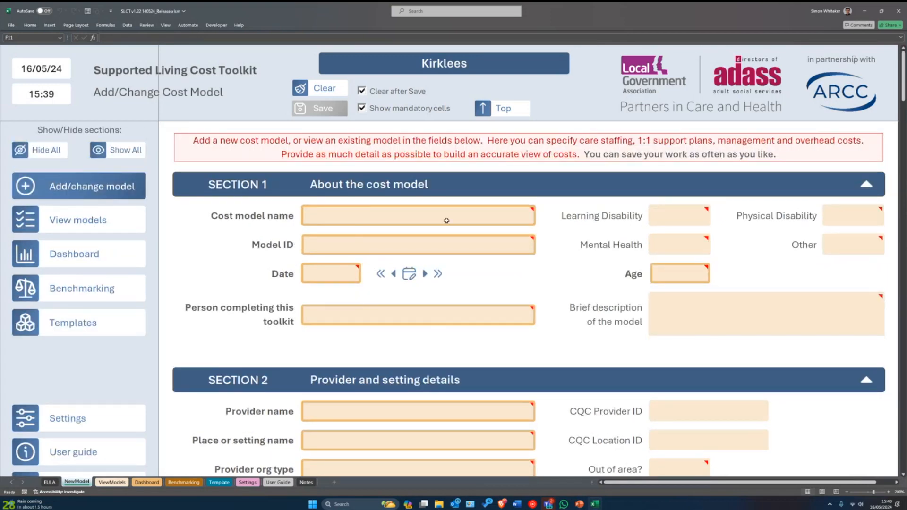
scroll(447, 221, down, 7)
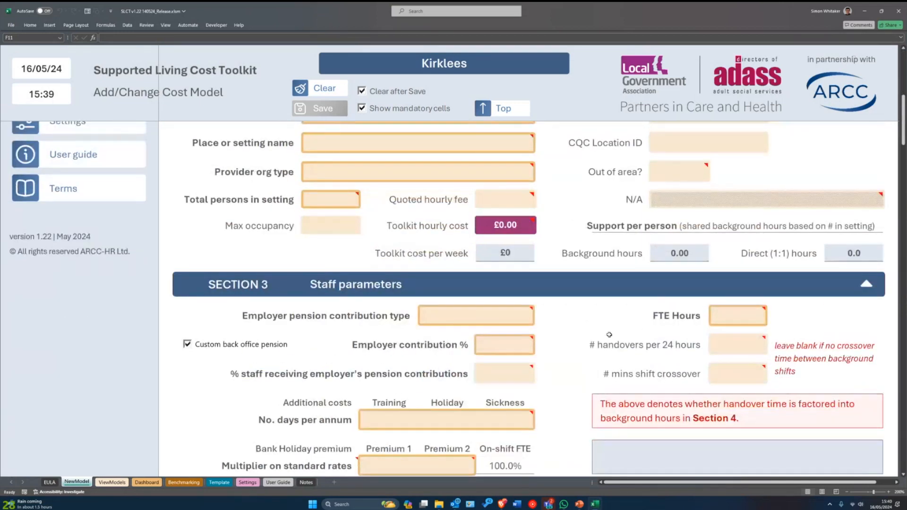
click(629, 172)
scroll(545, 351, down, 4)
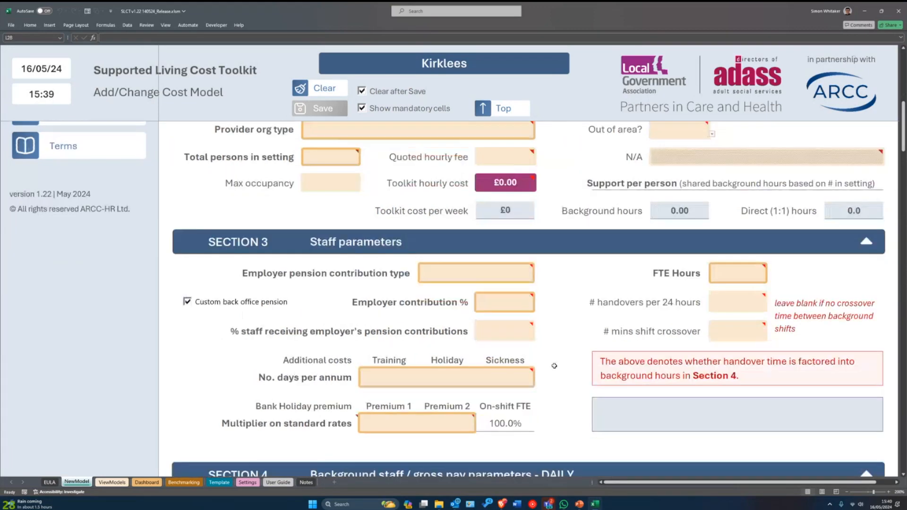
scroll(546, 343, down, 6)
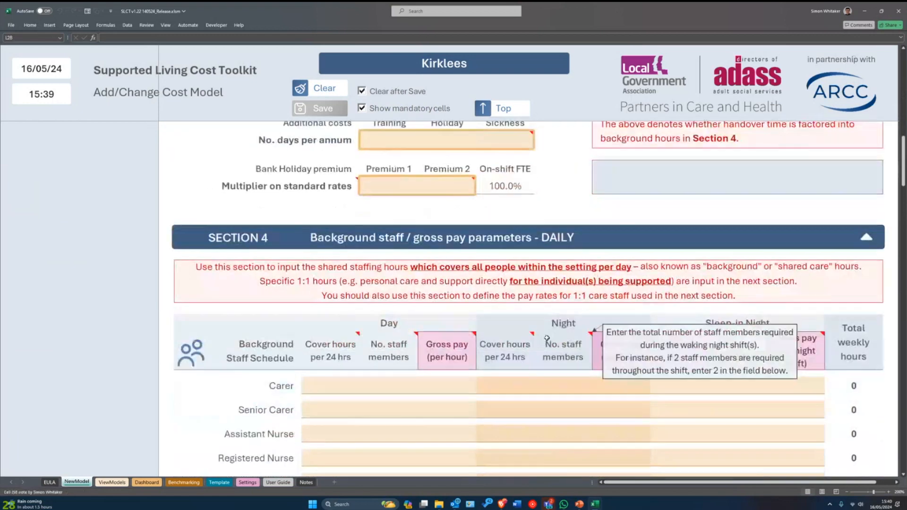
scroll(392, 339, up, 15)
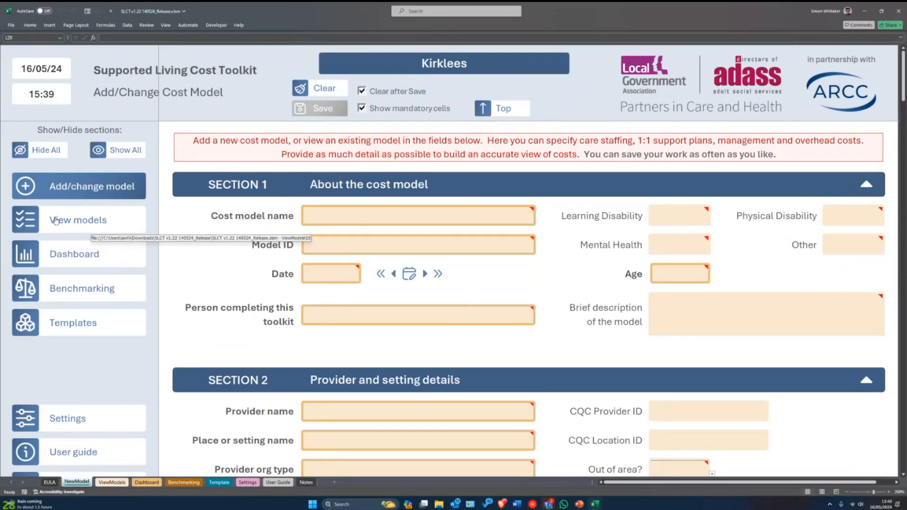
- Open the View Models page and copy a large block of the overview sheet
click(67, 223)
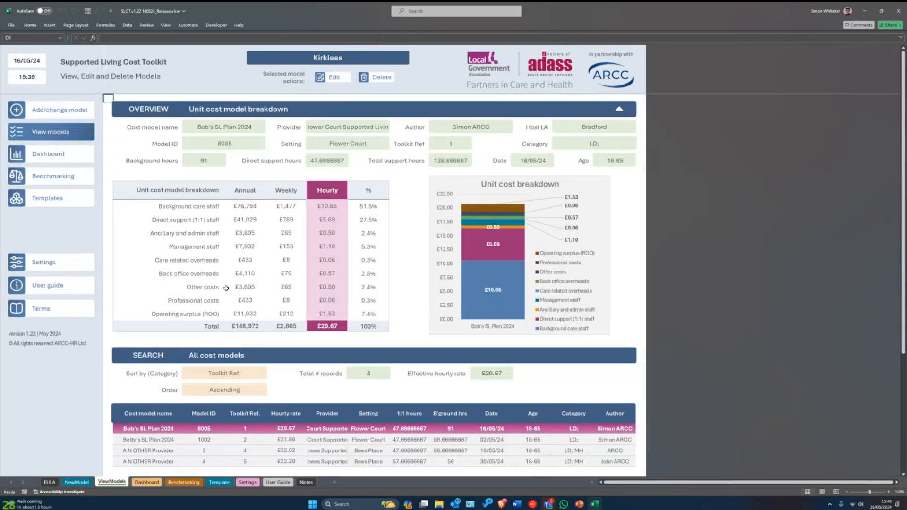
scroll(223, 306, up, 1)
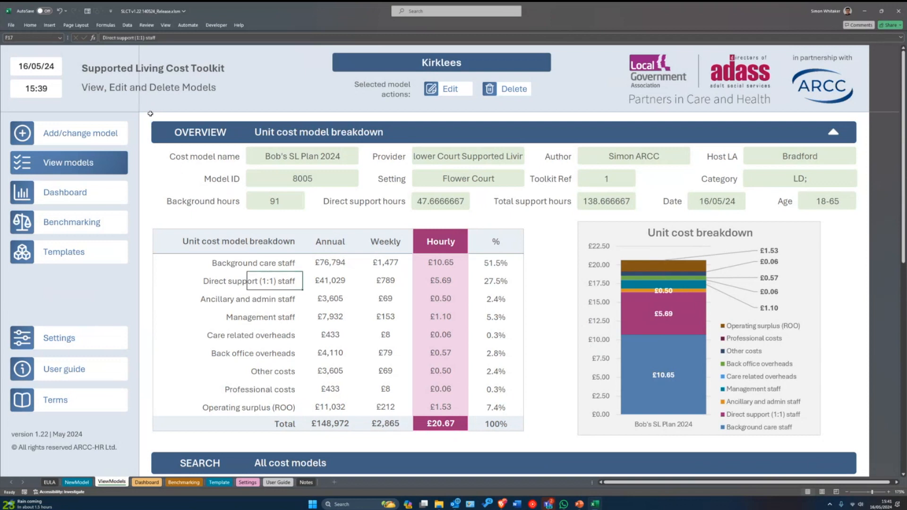
drag(153, 118, 864, 443)
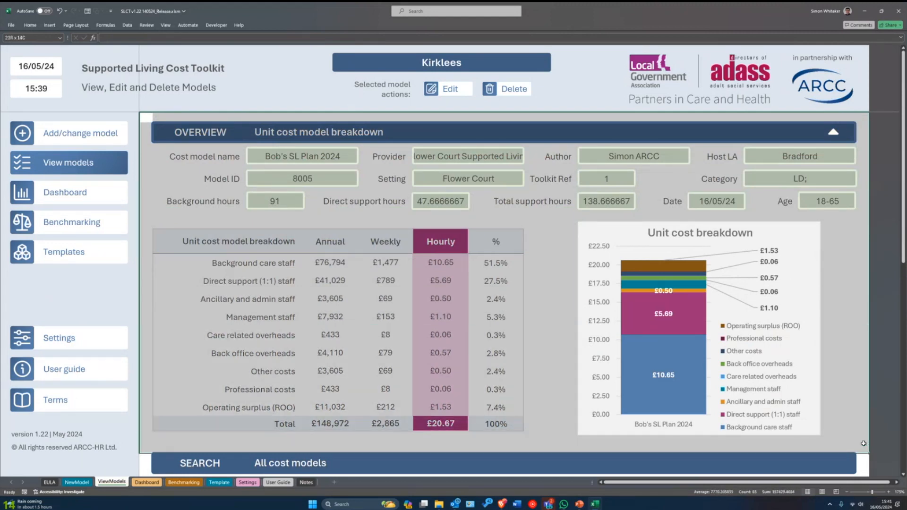
key(ctrl+c)
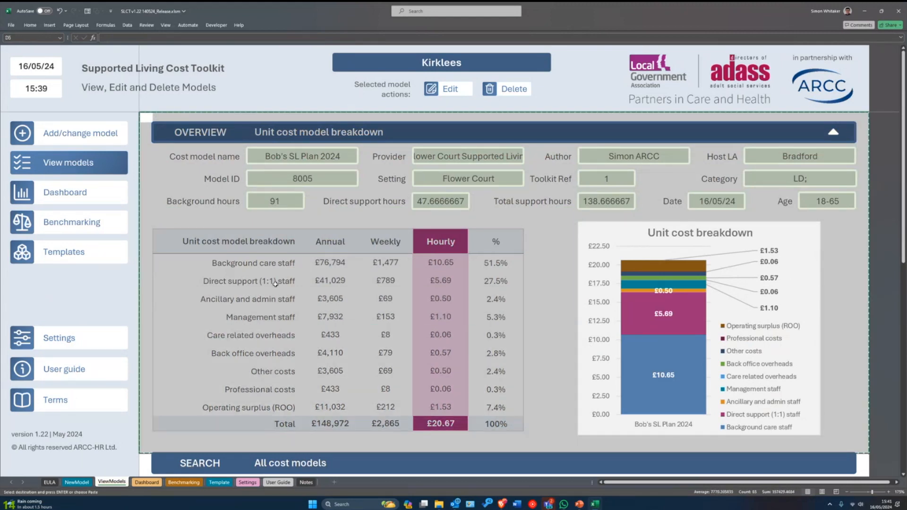
scroll(287, 301, down, 5)
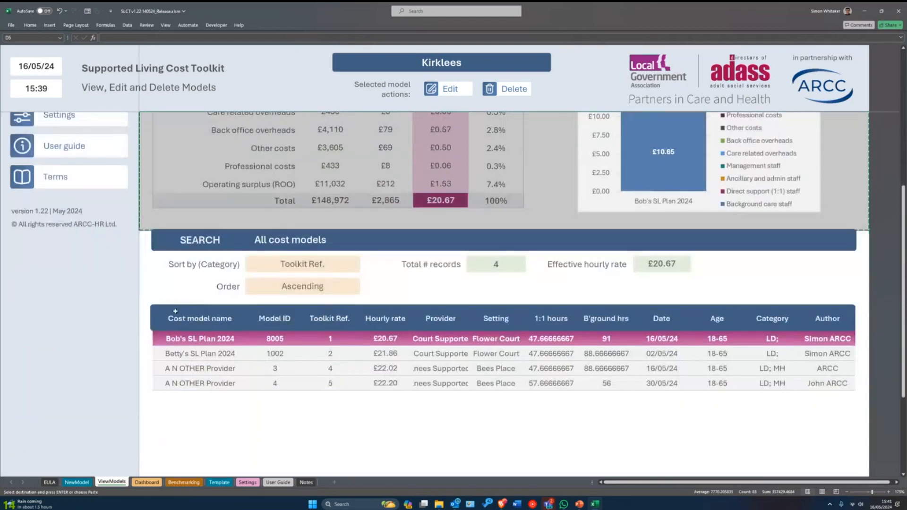
- Select rows of the All cost models table, including Toolkit Refs 1, 2, 4 and 5
click(176, 337)
drag(176, 336, 852, 418)
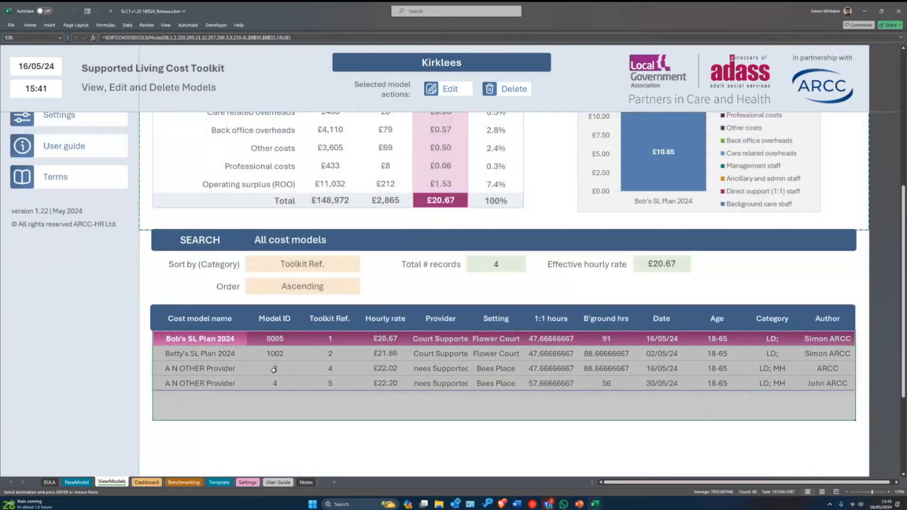
drag(330, 338, 330, 383)
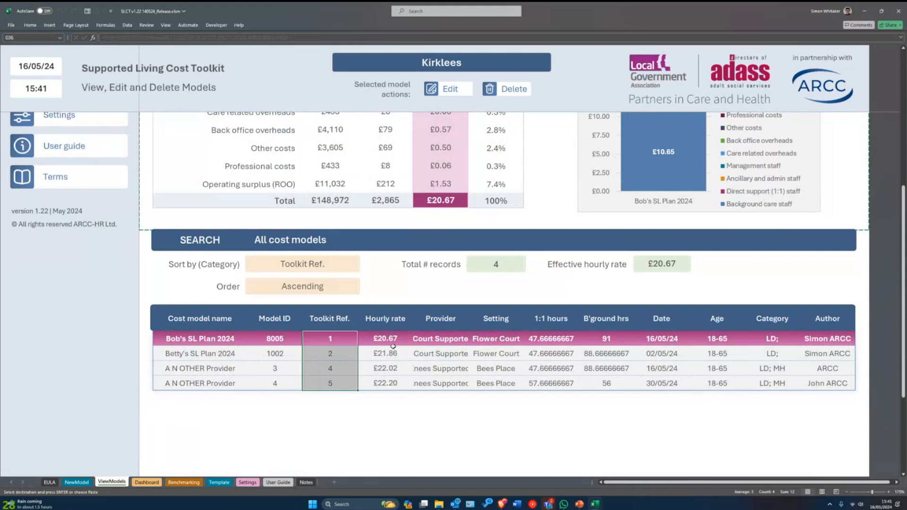
drag(191, 338, 863, 383)
scroll(403, 402, up, 1)
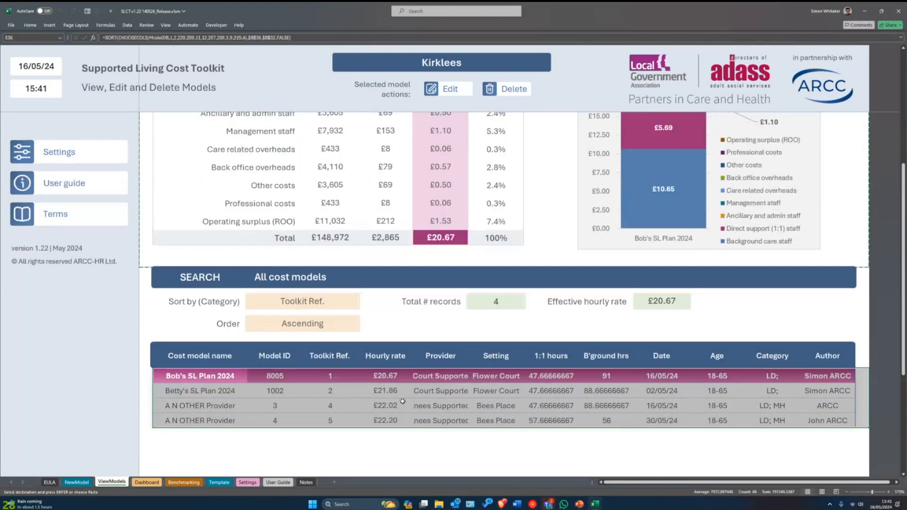
click(230, 326)
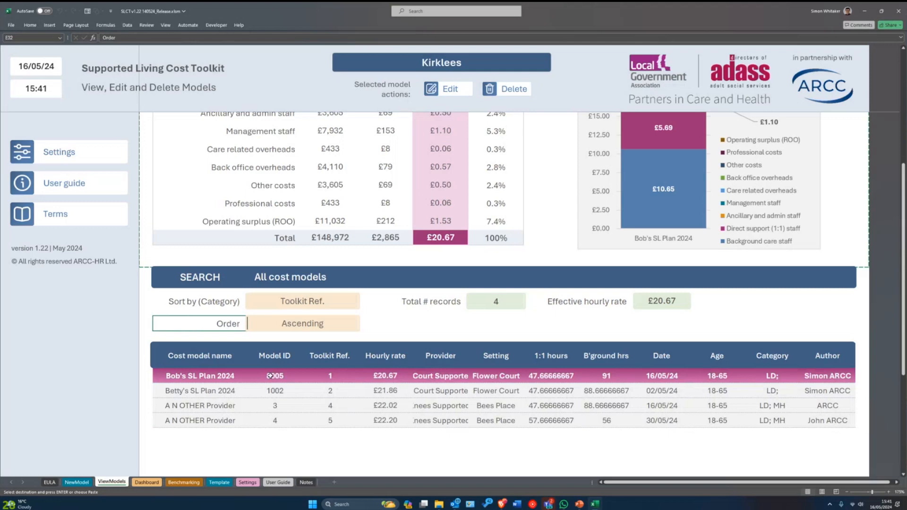
- Preview Betty's SL Plan 2024 in the overview breakdown
click(332, 391)
scroll(473, 359, up, 5)
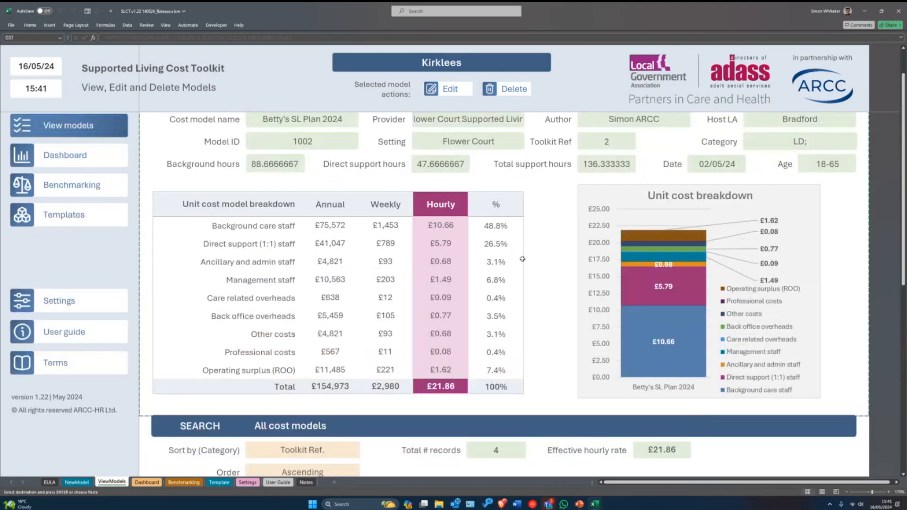
scroll(480, 319, down, 5)
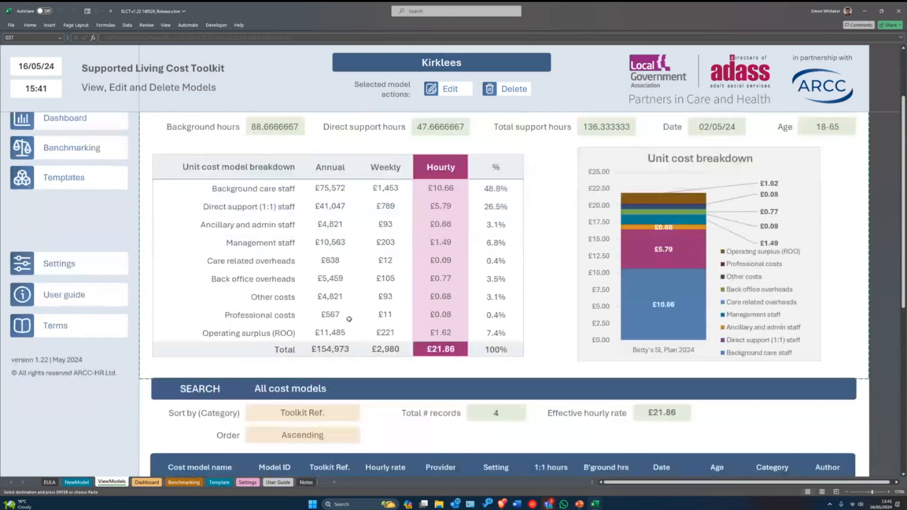
scroll(404, 405, up, 5)
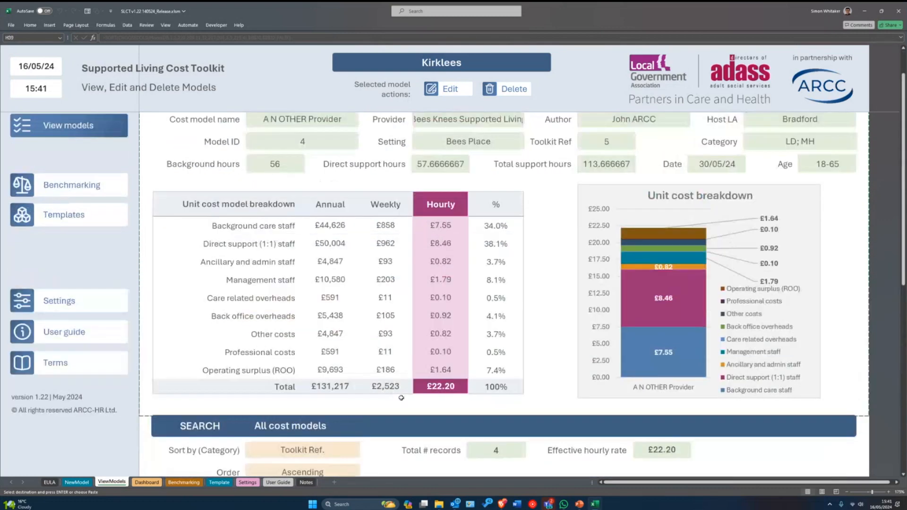
scroll(557, 294, down, 5)
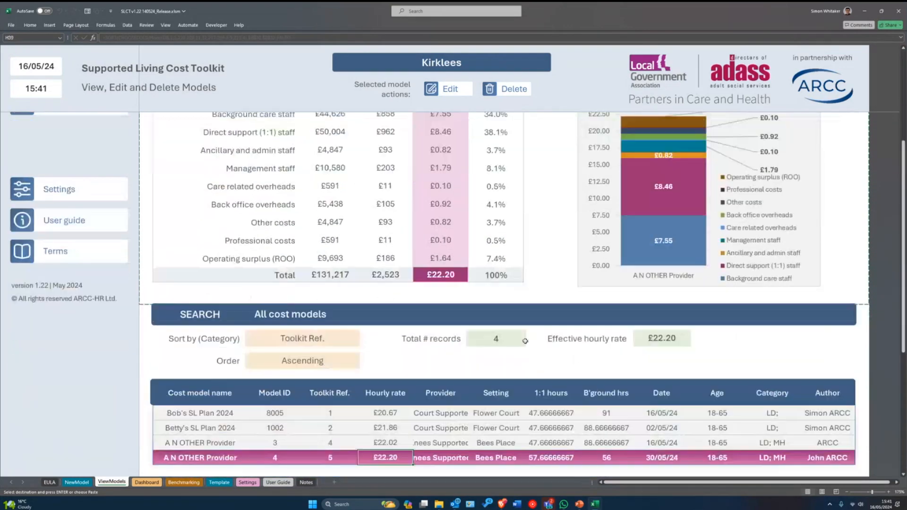
click(520, 395)
scroll(521, 397, up, 5)
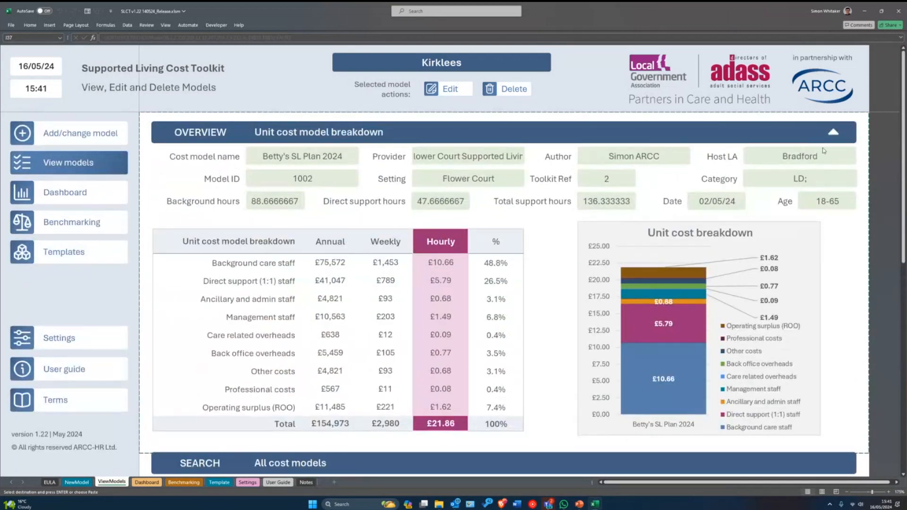
- Collapse the overview, step through the model list, and expand the full breakdown again
click(834, 136)
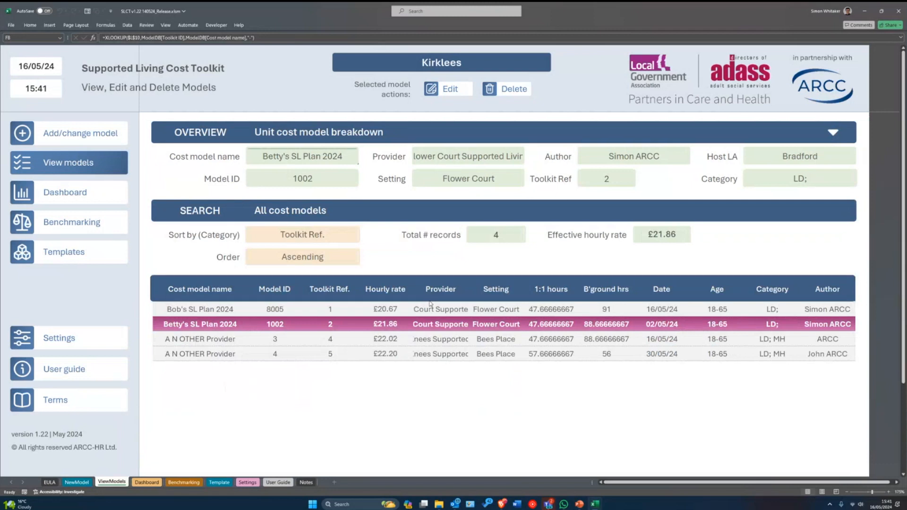
click(431, 340)
key(Up)
key(Up)
key(Down)
key(Down)
key(Down)
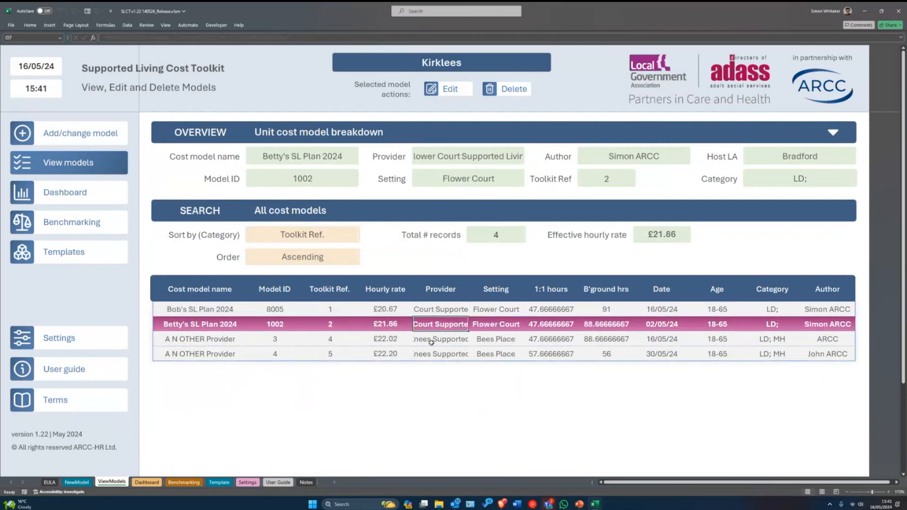
key(Right)
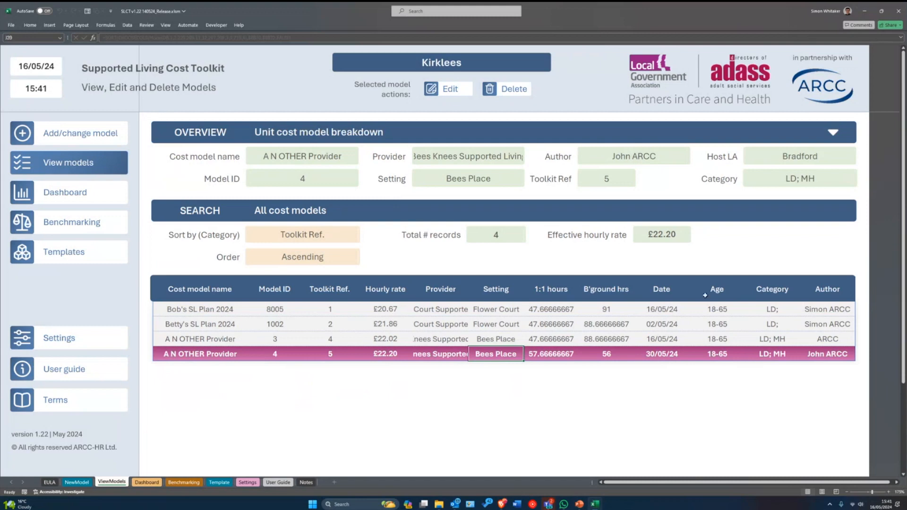
click(834, 139)
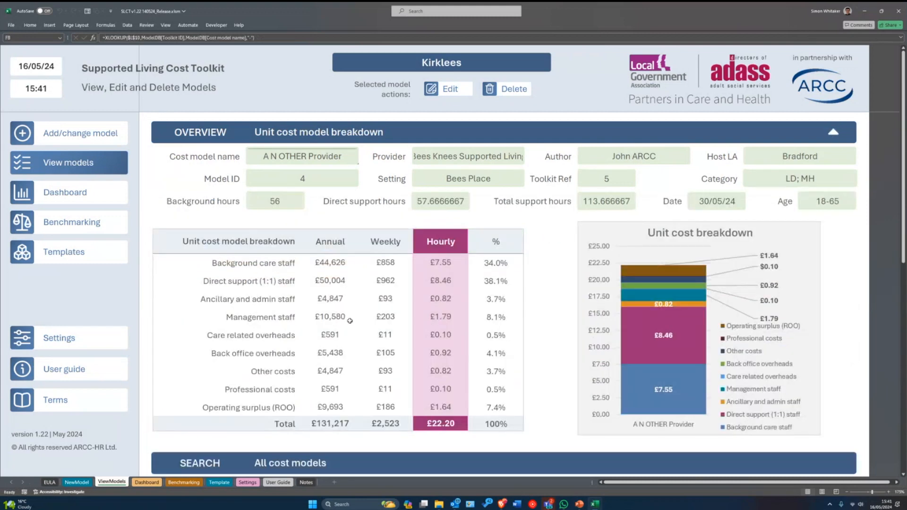
- Check the Sort by list, keeping Toolkit Ref. as the sort order
scroll(416, 317, down, 5)
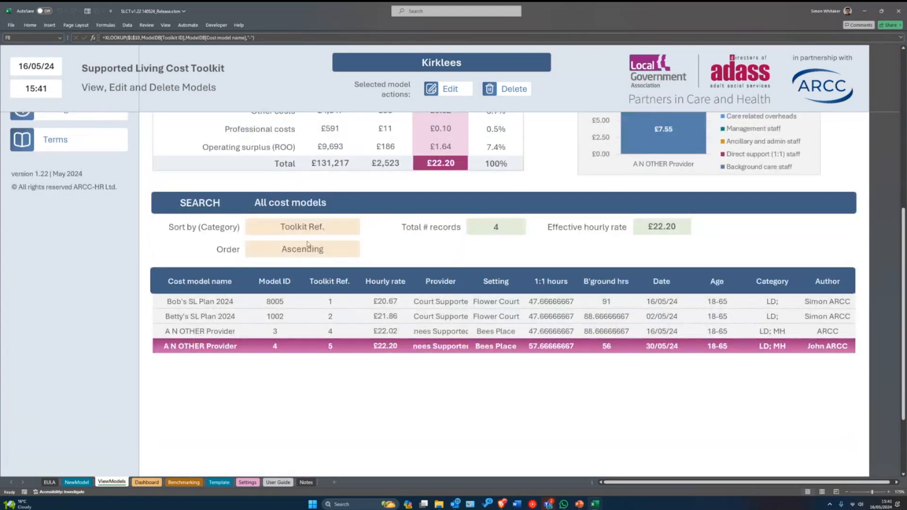
click(300, 226)
click(349, 231)
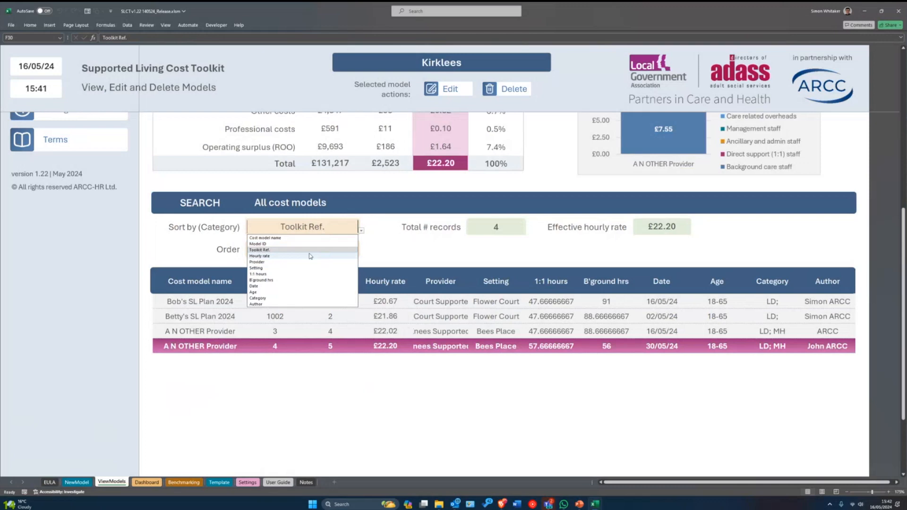
click(373, 255)
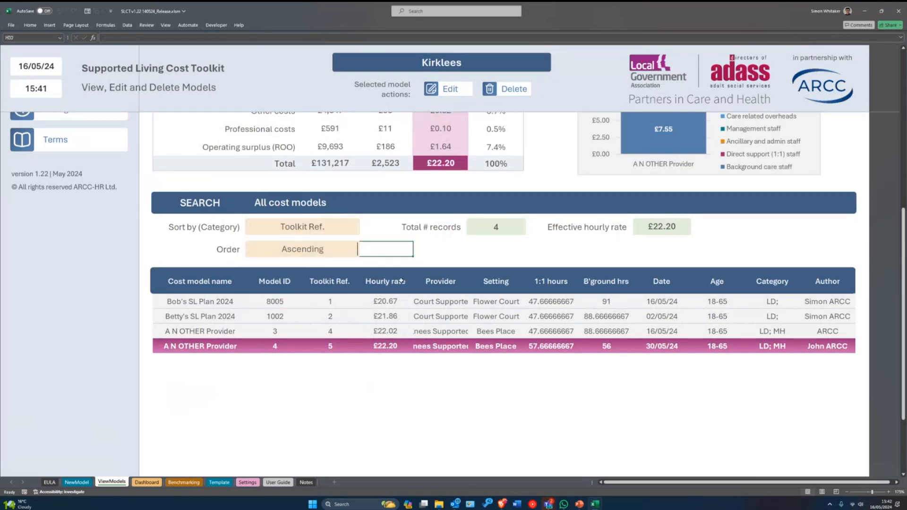
scroll(401, 281, up, 5)
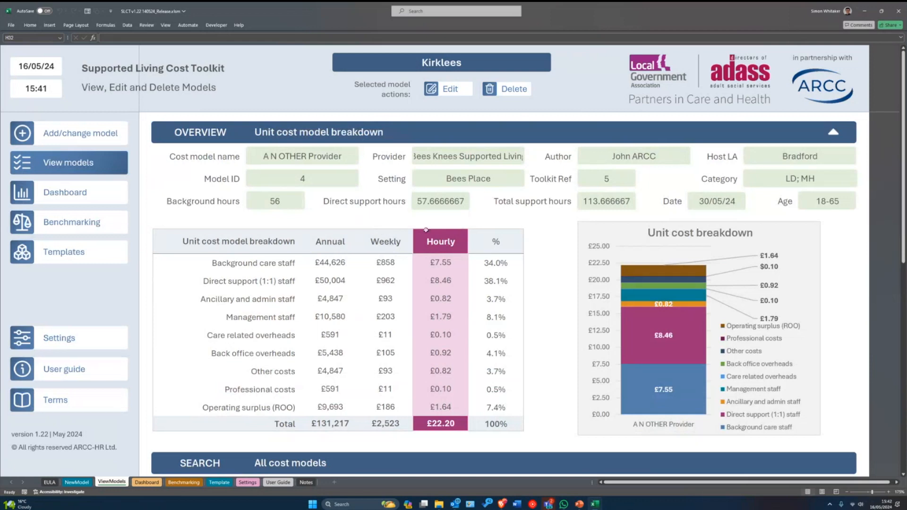
- Load A N OTHER Provider into the edit form and hide the mandatory-field highlighting
click(449, 92)
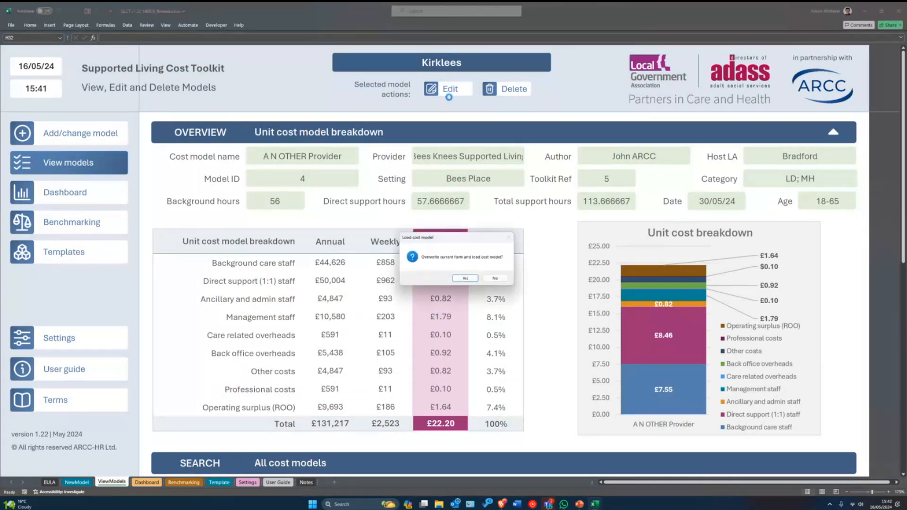
drag(457, 240, 440, 243)
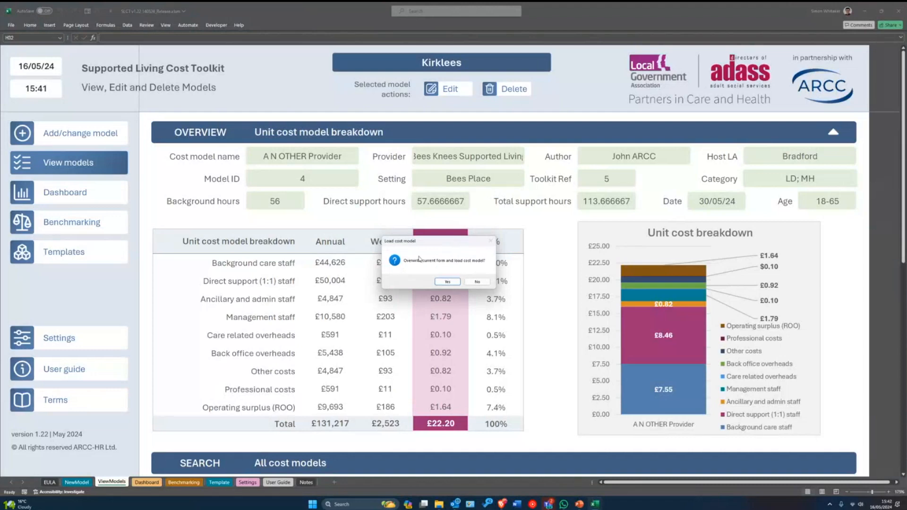
click(446, 282)
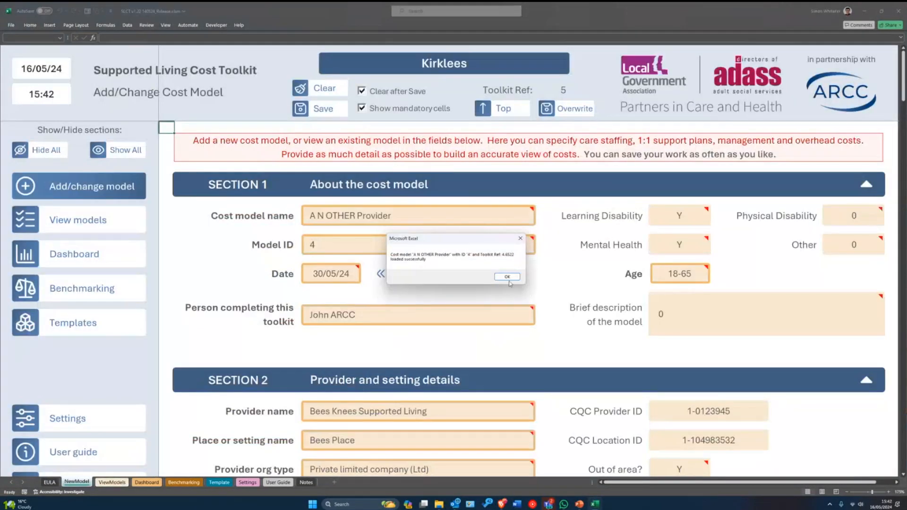
click(507, 277)
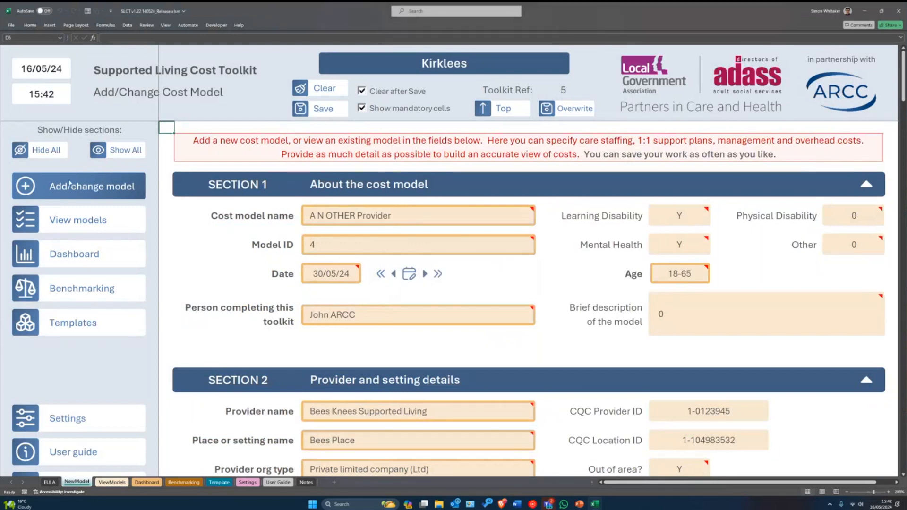
click(382, 112)
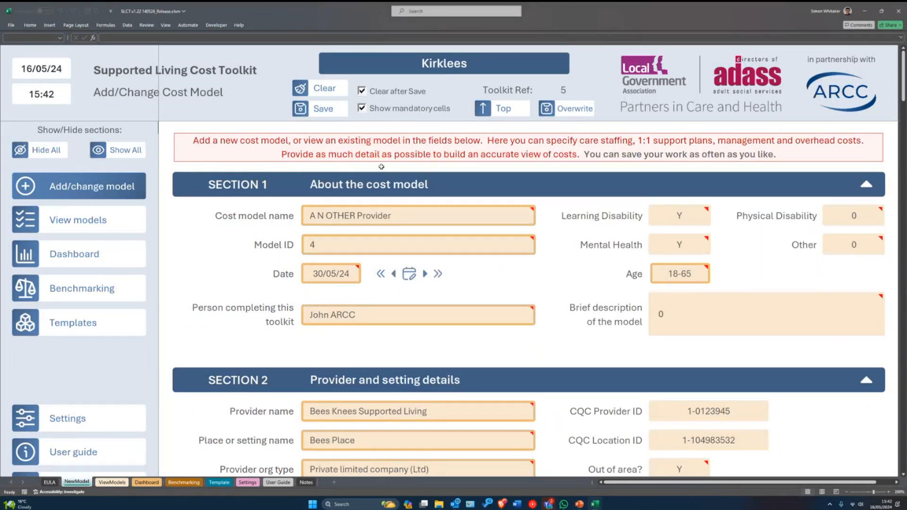
- Attempt to save and overwrite the loaded model, declining the overwrite for now
scroll(665, 339, down, 6)
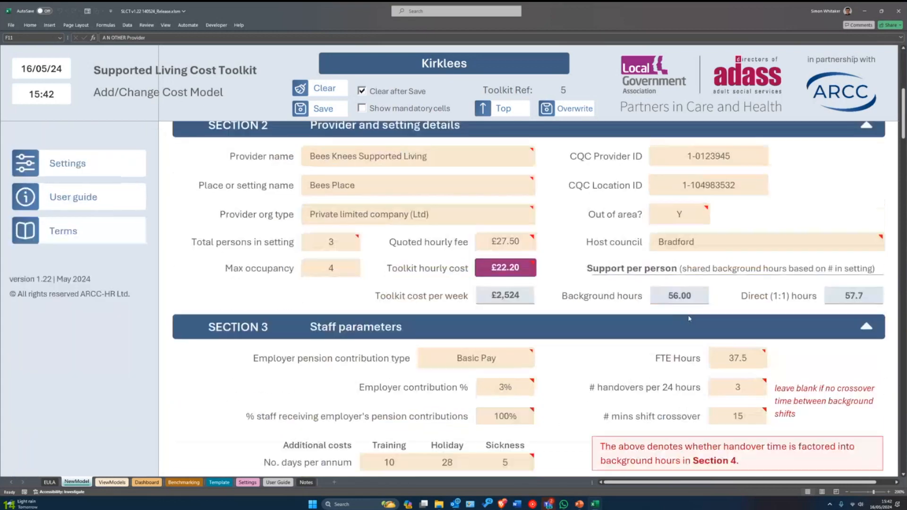
scroll(664, 339, up, 6)
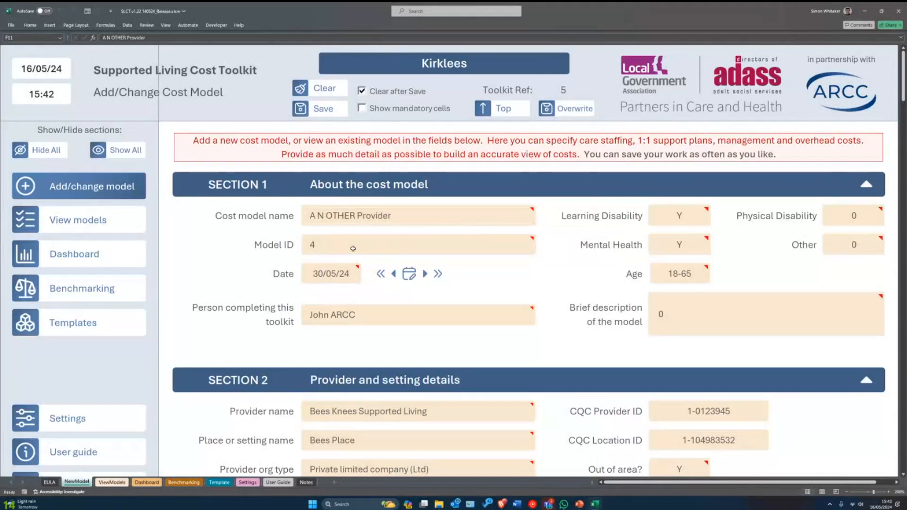
click(311, 113)
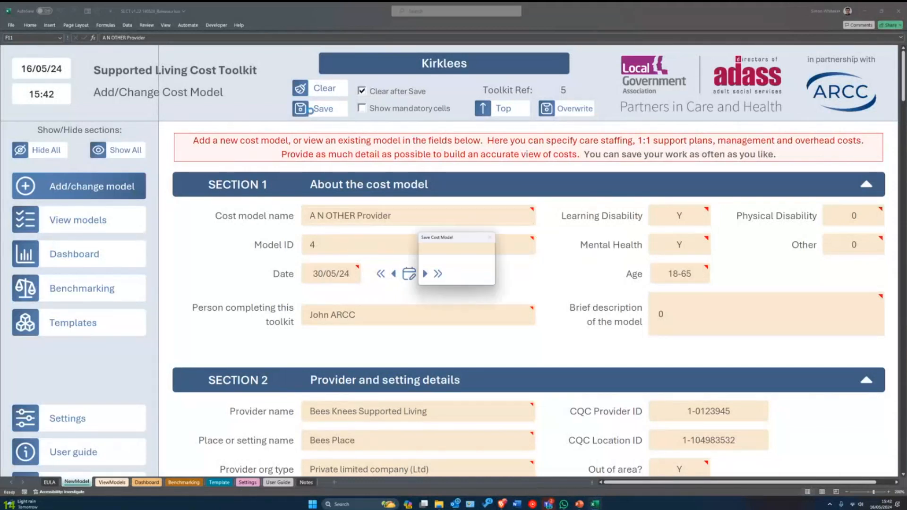
click(463, 275)
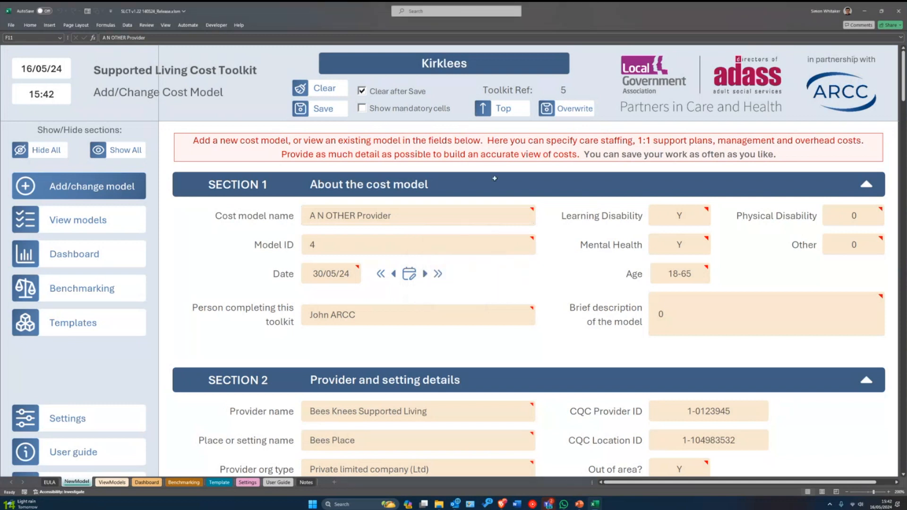
click(574, 112)
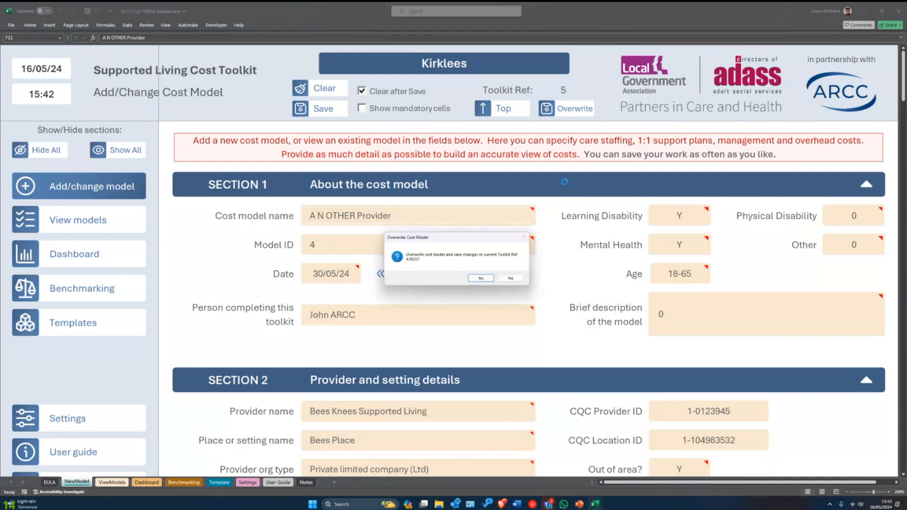
drag(456, 238, 470, 261)
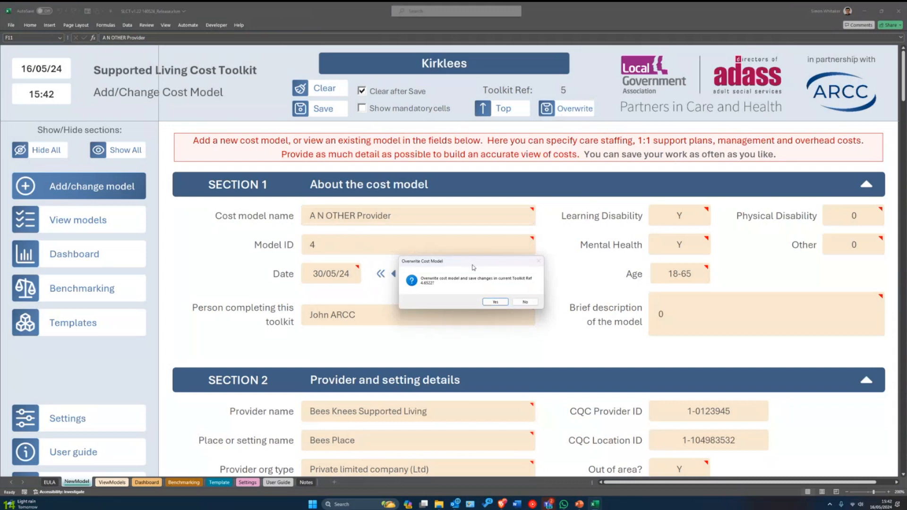
click(525, 302)
- Set the person completing this toolkit to ARCC 2
click(400, 311)
text(ARCC)
key(Return)
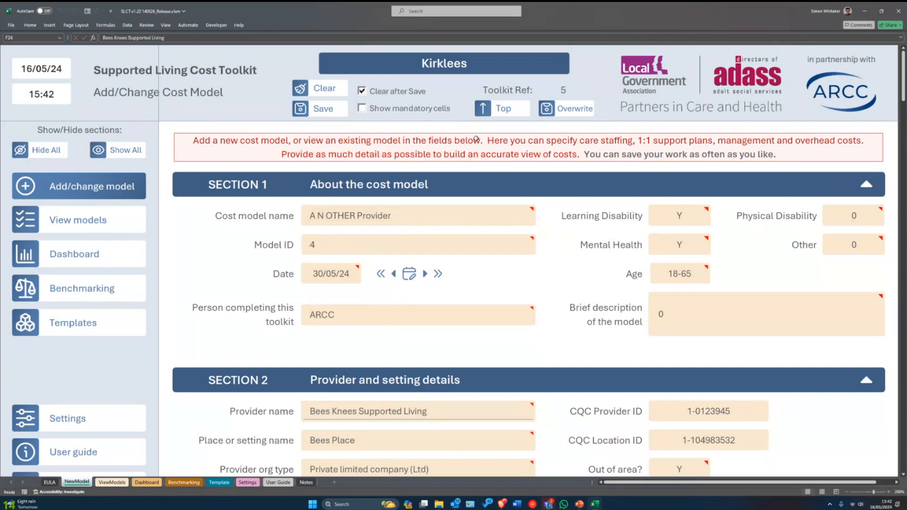
double_click(347, 312)
text(2)
key(Return)
- Overwrite stored cost model 4 with the edits, keeping the form fields
click(547, 116)
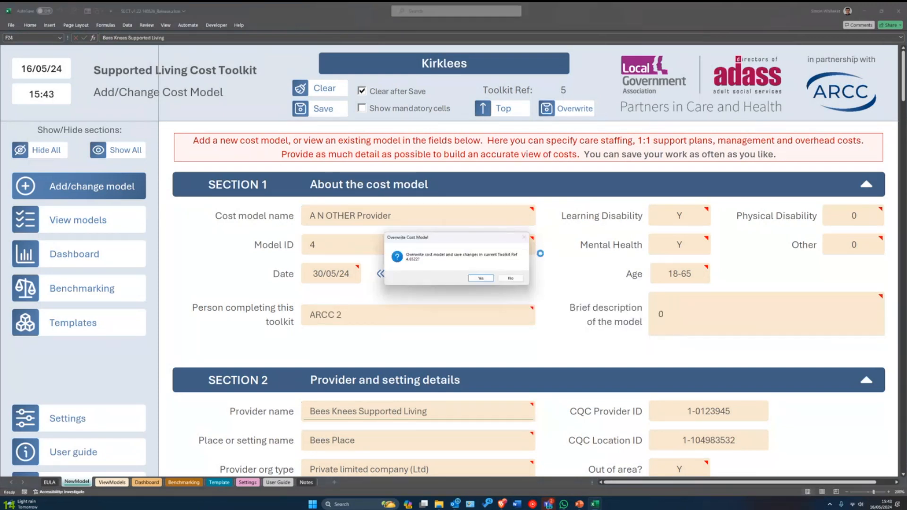
click(478, 278)
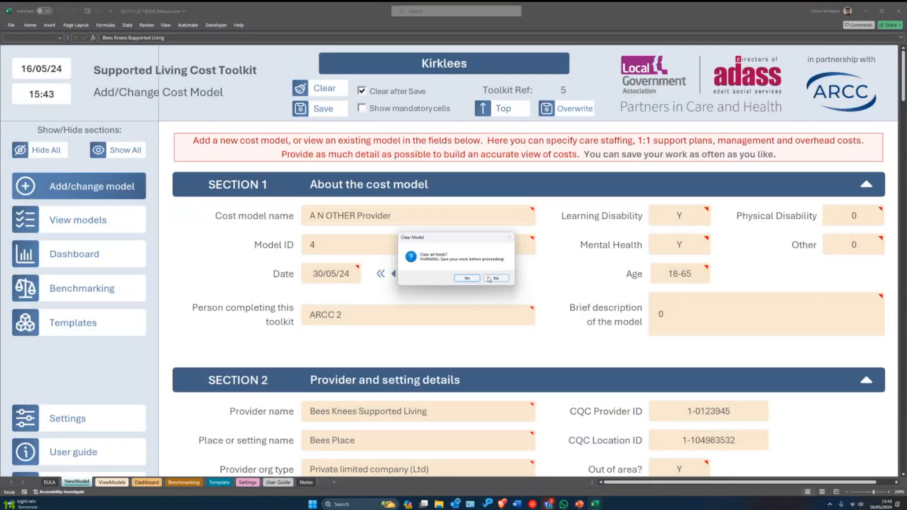
click(489, 279)
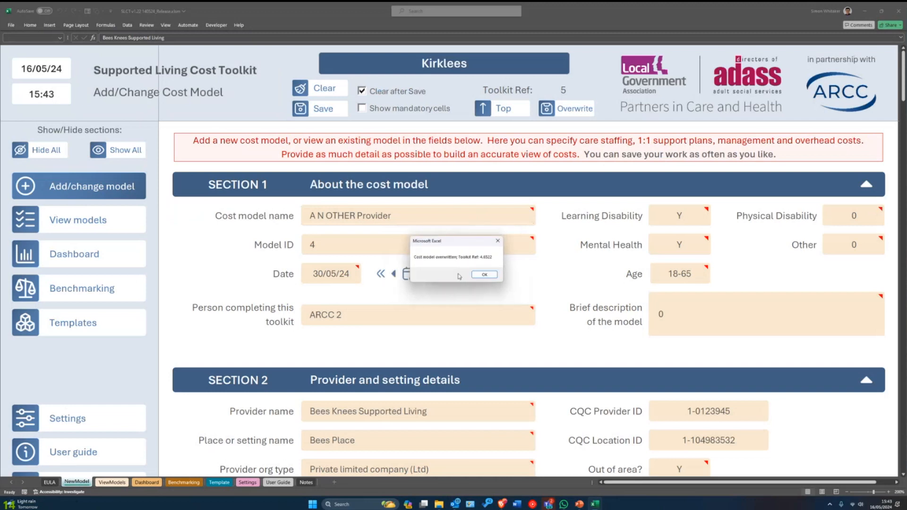
click(484, 274)
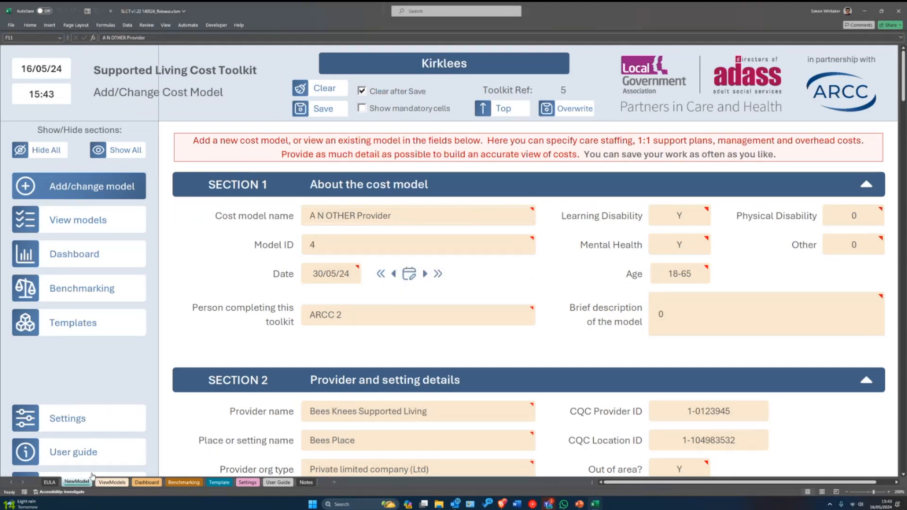
click(112, 482)
- Load the A N OTHER Provider model 4 breakdown and check the Author formula
scroll(304, 380, down, 4)
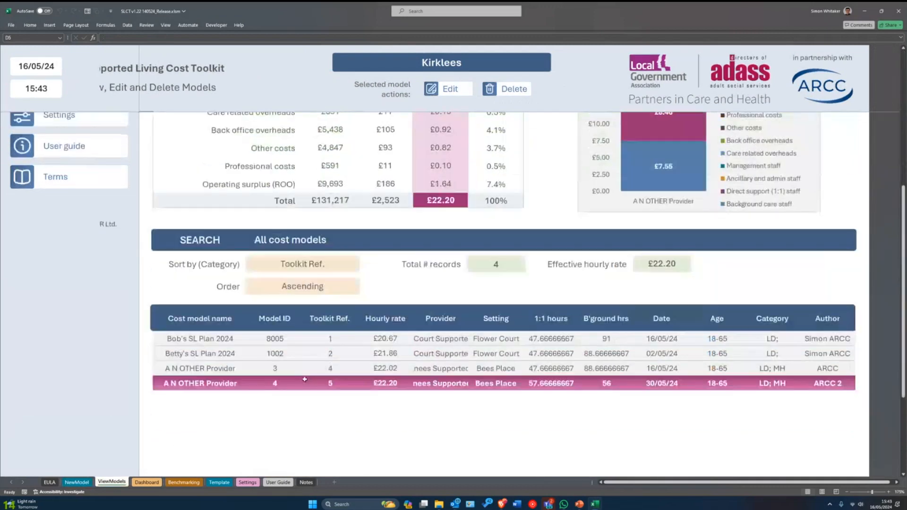
click(363, 388)
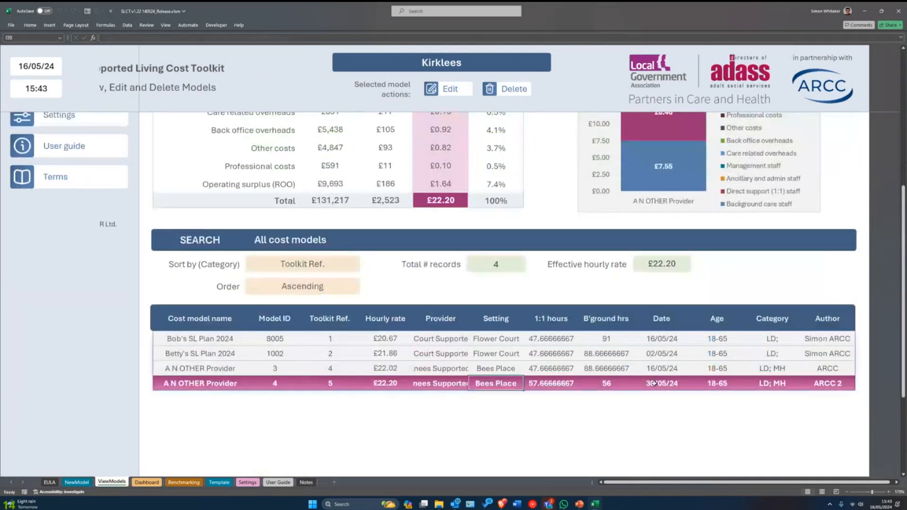
scroll(506, 238, up, 5)
click(594, 151)
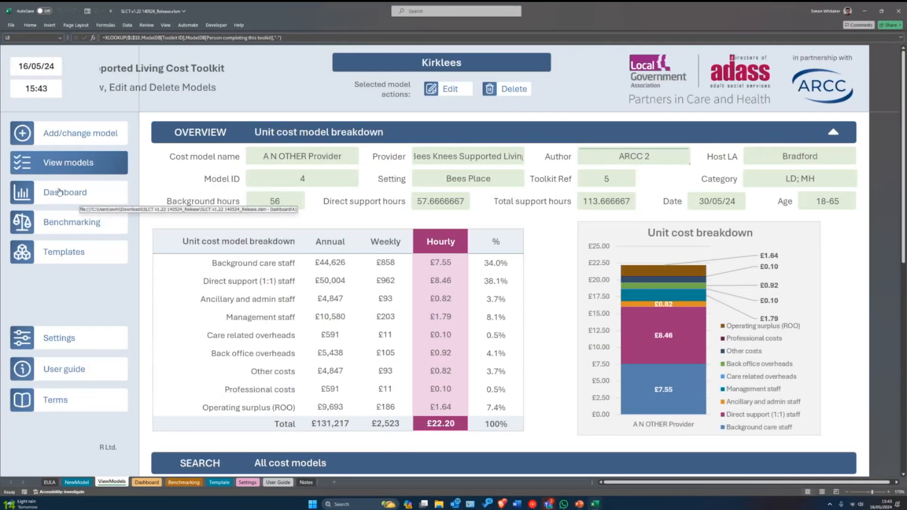
click(62, 193)
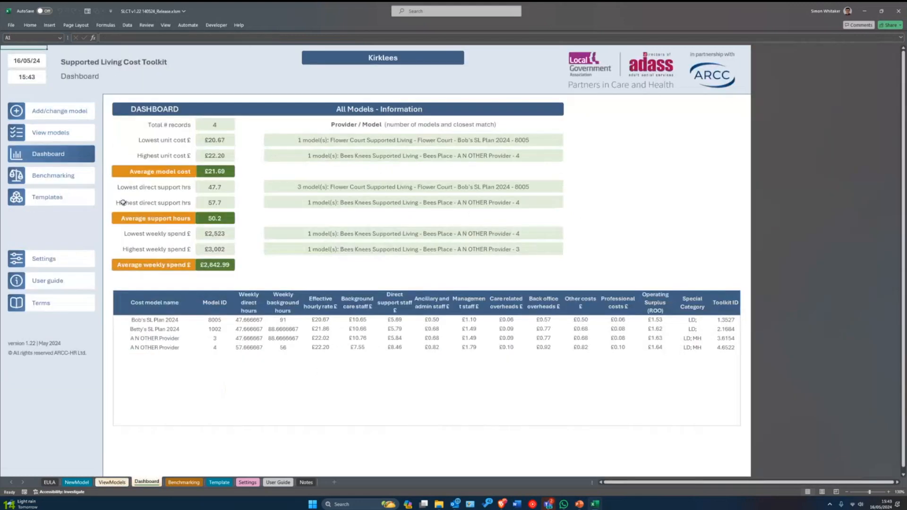
- Inspect the Dashboard formulas for record count, lowest unit cost, average cost, support hours and weekly spend
scroll(216, 274, up, 2)
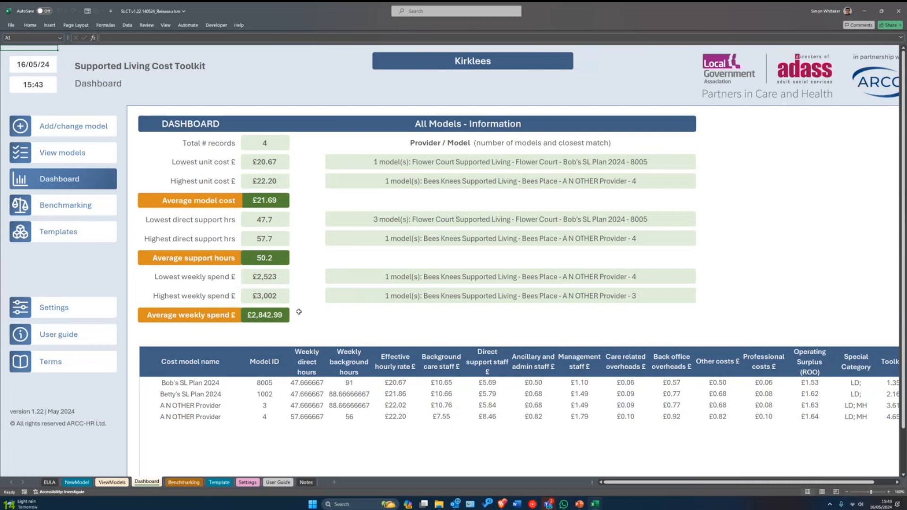
click(280, 143)
click(264, 163)
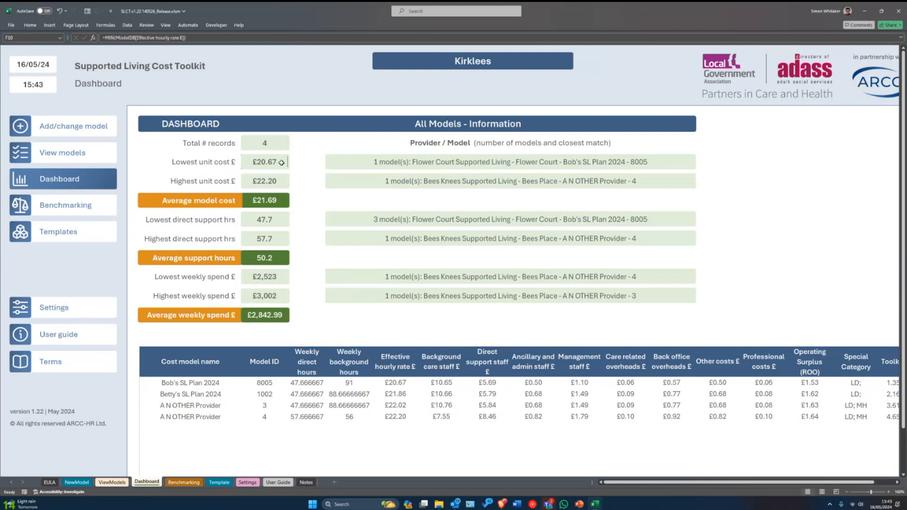
click(372, 163)
click(262, 200)
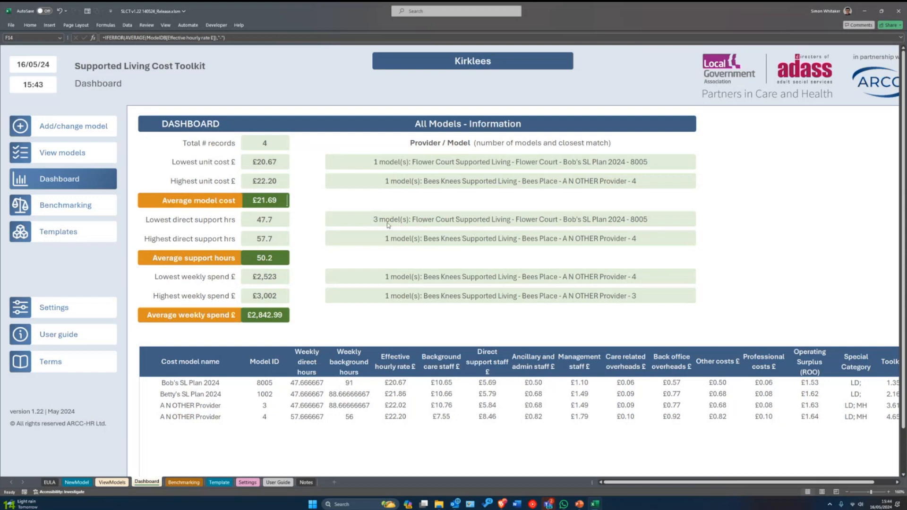
click(266, 219)
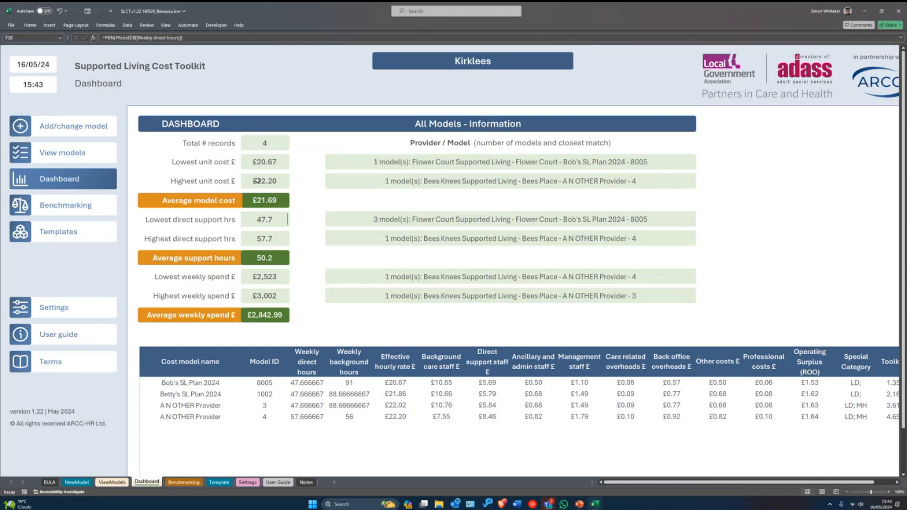
click(255, 238)
click(404, 240)
click(261, 316)
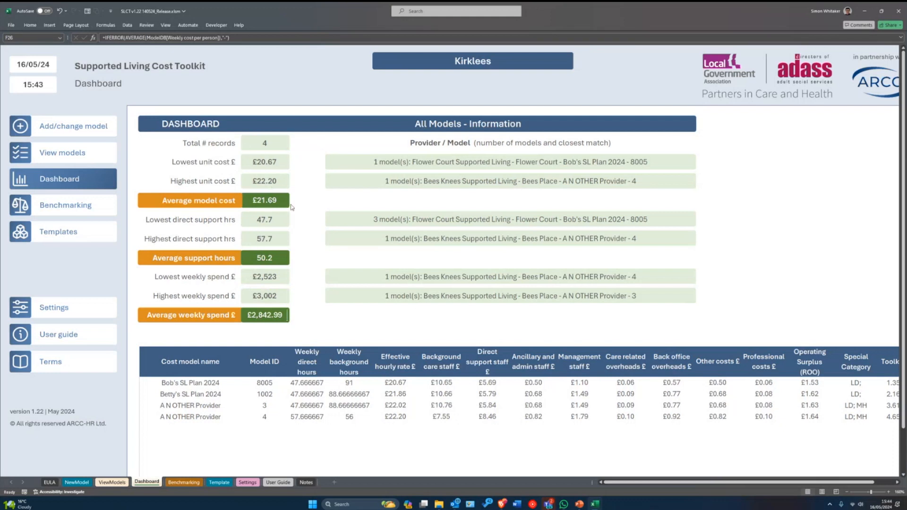
click(295, 166)
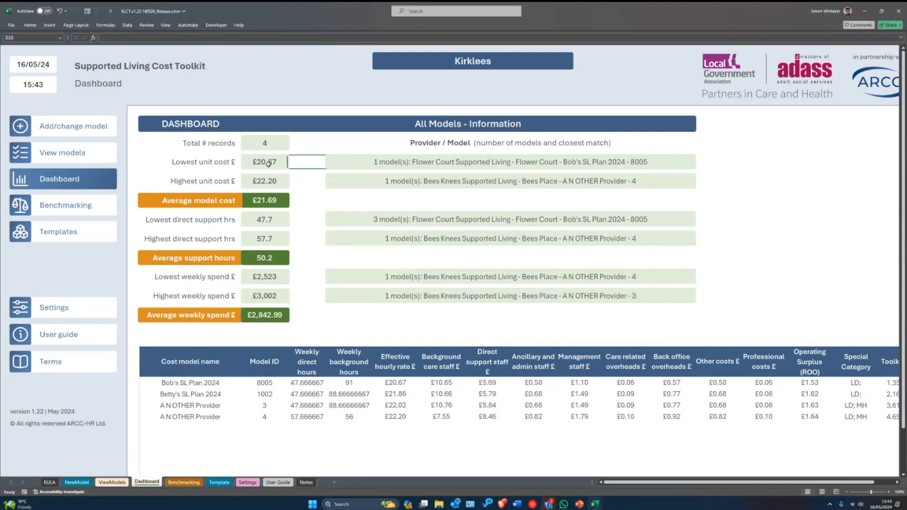
click(256, 218)
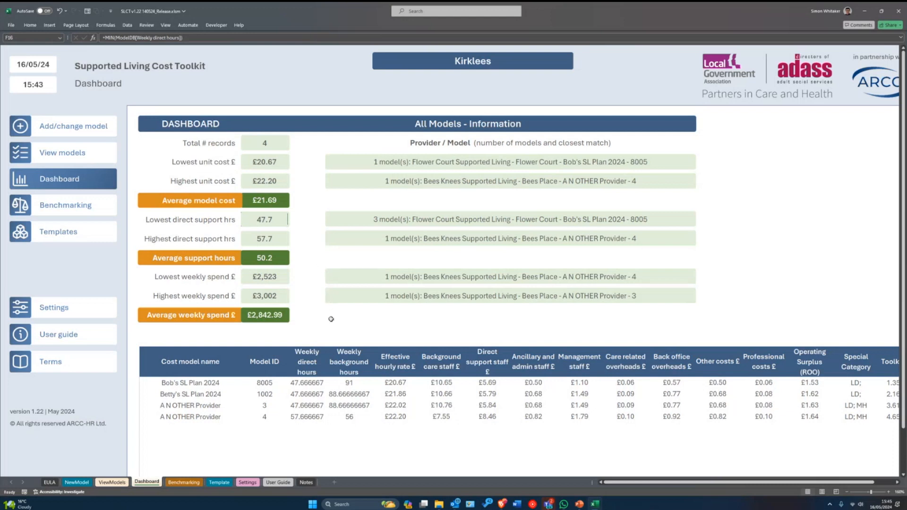
- Select values in the cost breakdown table, including Bob's SL Plan 2024 row
scroll(333, 317, down, 1)
click(637, 364)
drag(637, 366, 627, 405)
scroll(628, 404, down, 1)
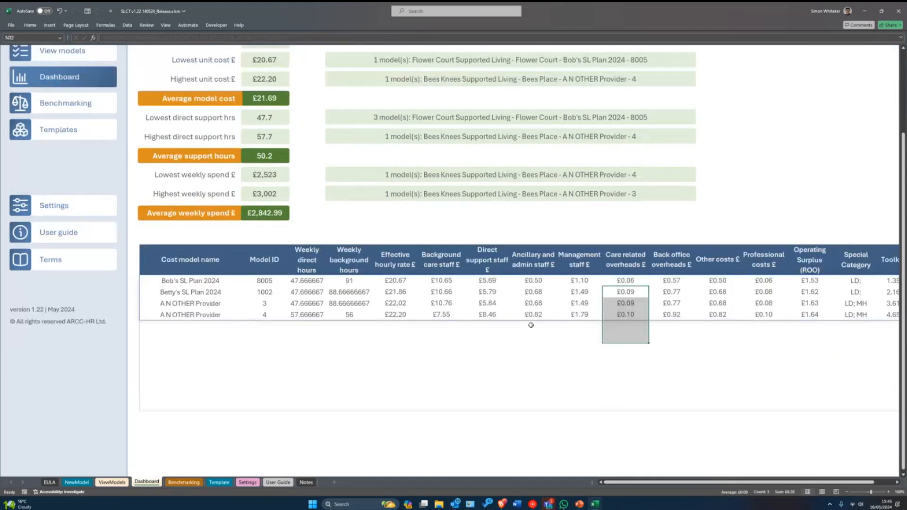
drag(441, 280, 860, 281)
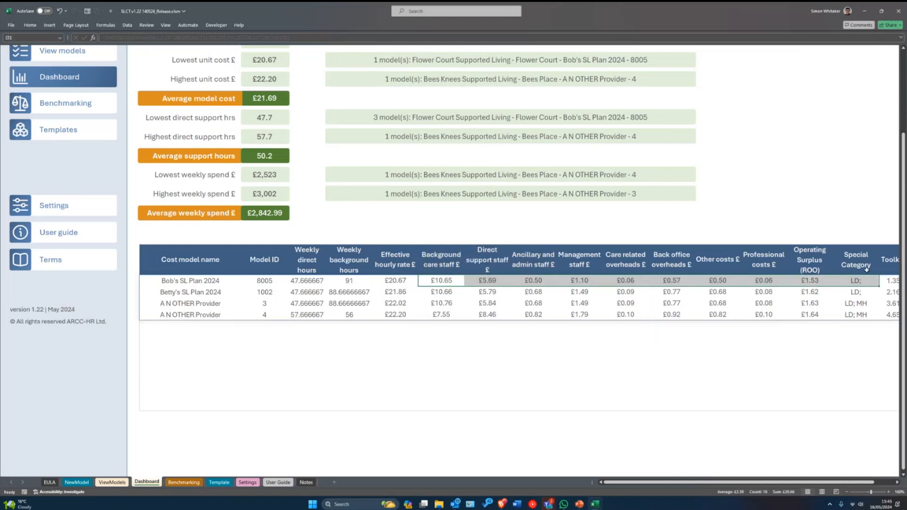
click(853, 304)
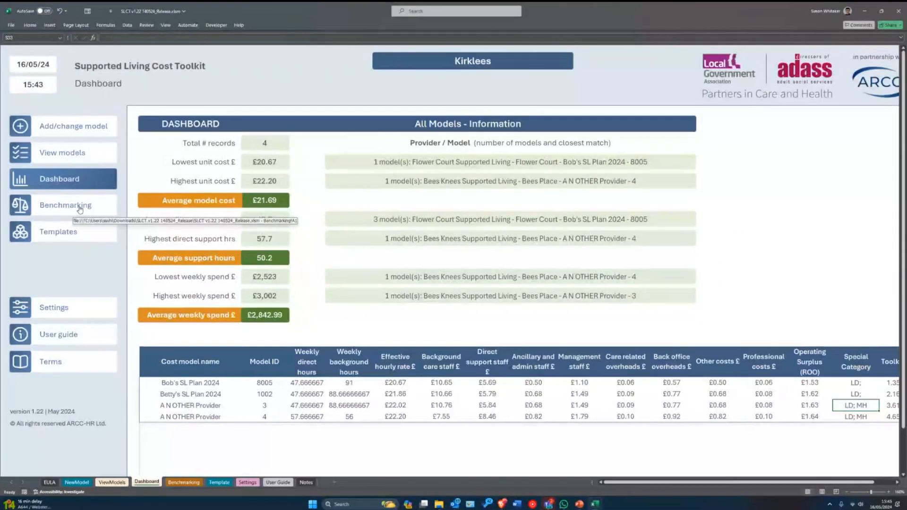
click(80, 208)
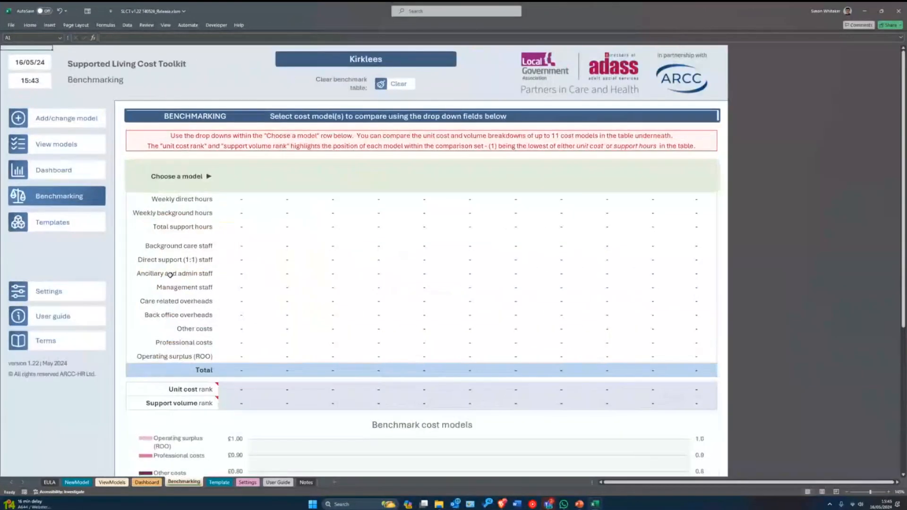
- Put Bob's SL Plan 2024 in the first comparison column and open the second slot's model list
scroll(170, 274, up, 1)
scroll(171, 275, up, 1)
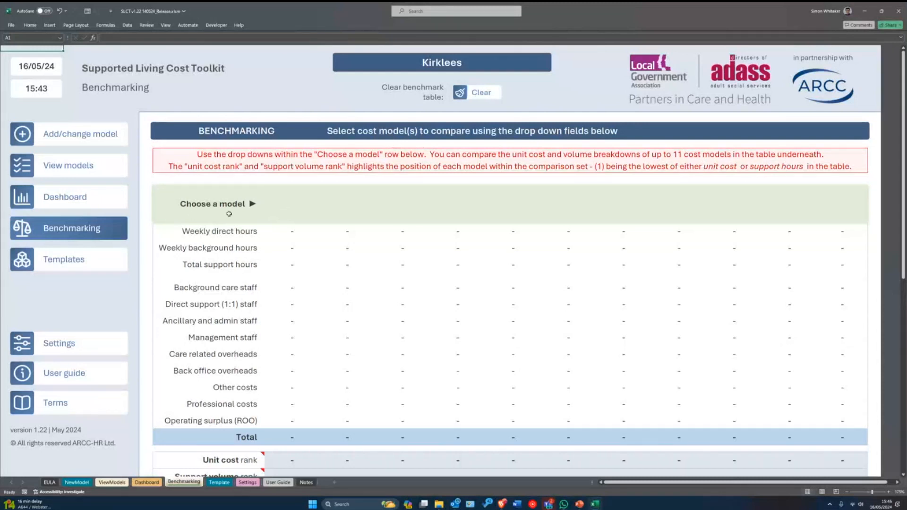
click(286, 201)
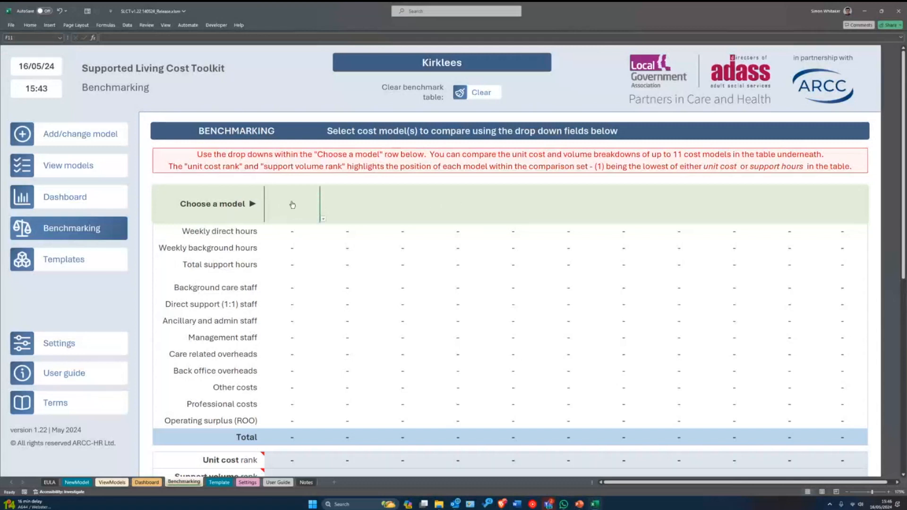
key(alt+Down)
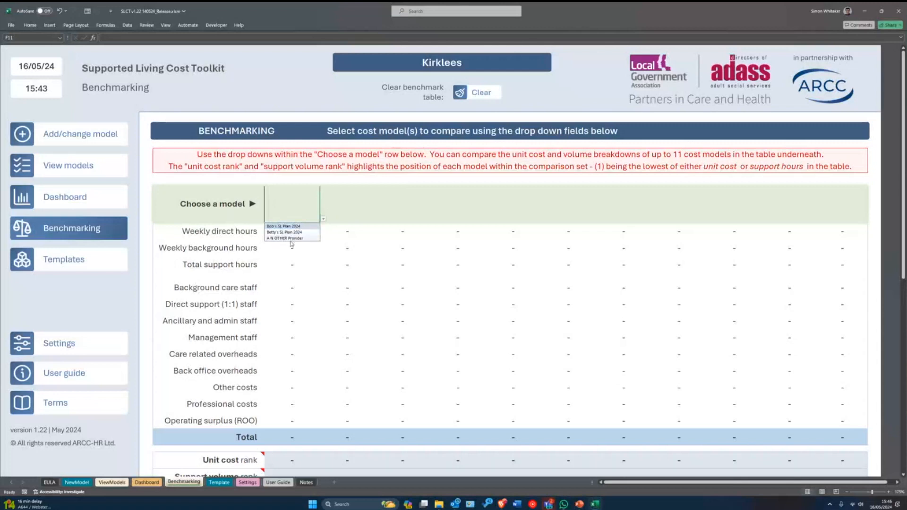
click(280, 227)
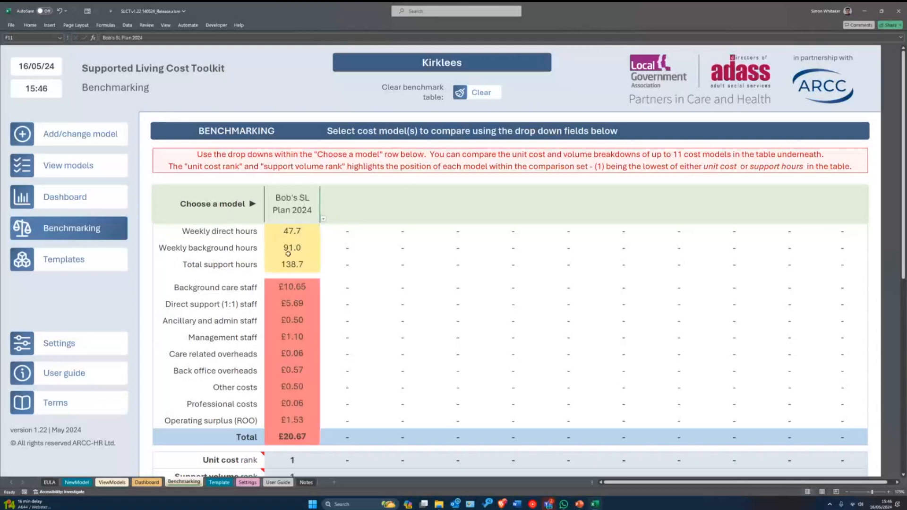
drag(286, 231, 285, 430)
click(290, 244)
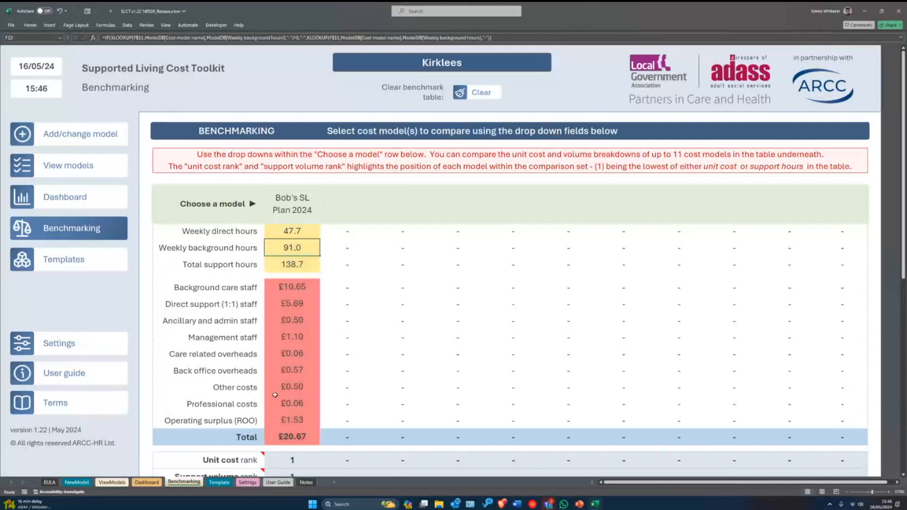
click(355, 203)
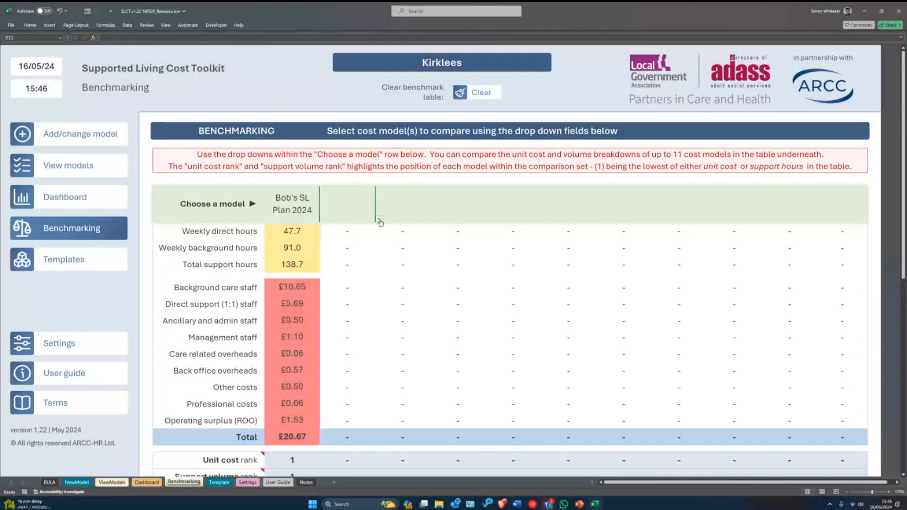
click(379, 219)
- Place A N OTHER Provider in the second column and review its staff and admin costs
click(329, 239)
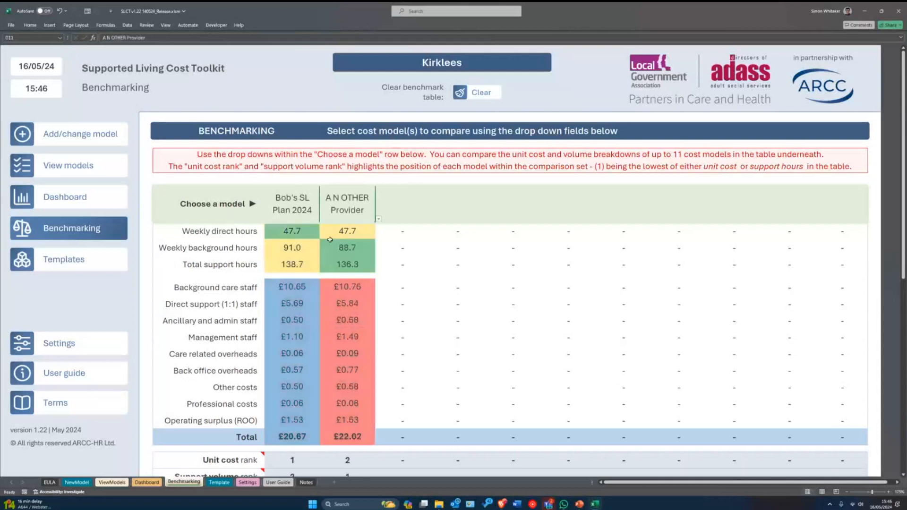
click(403, 209)
click(288, 288)
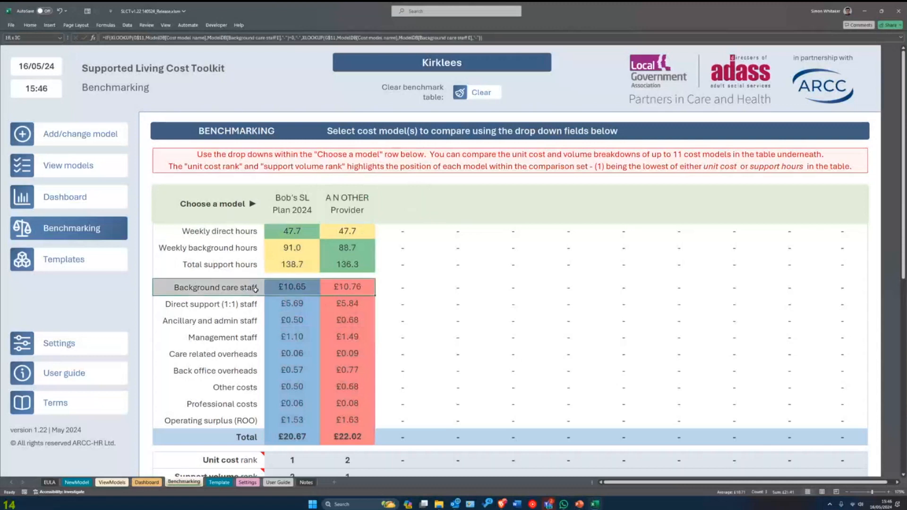
click(306, 302)
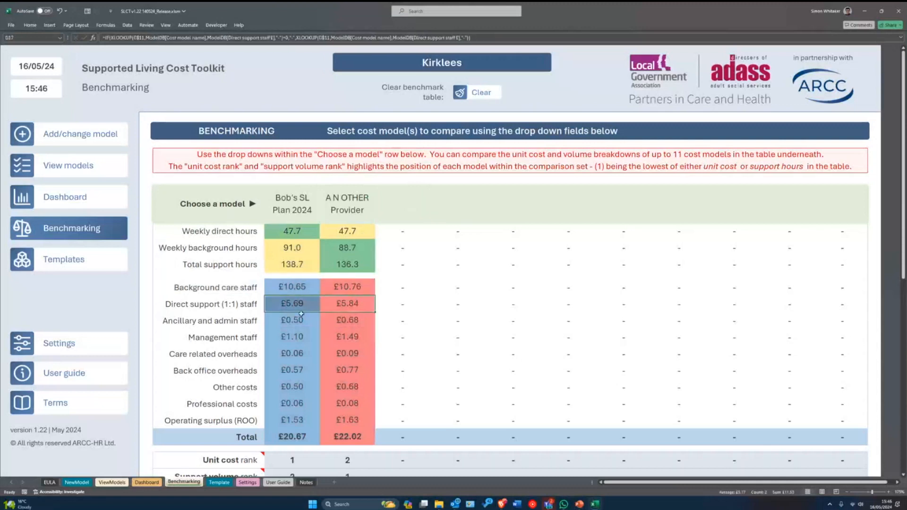
click(329, 321)
click(327, 339)
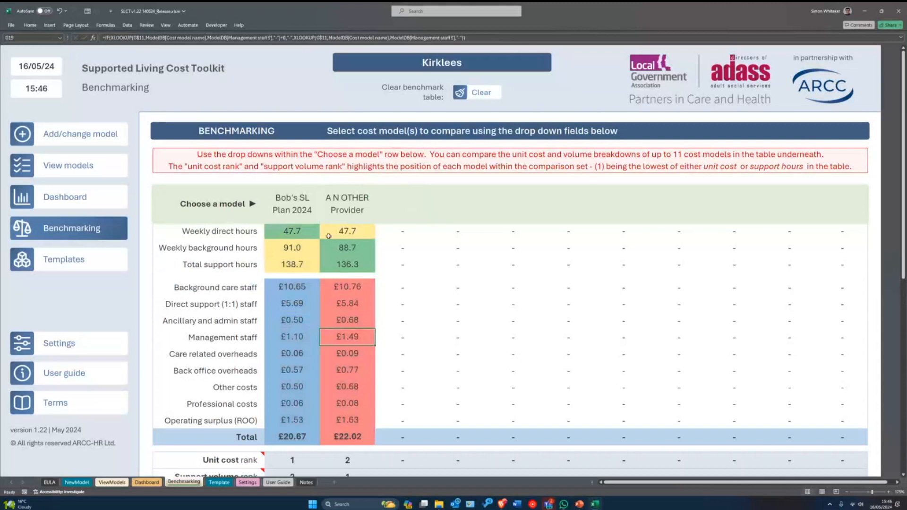
- Compare both models' 47.7 weekly direct hours and check A N OTHER Provider's cost figures
drag(292, 231, 339, 231)
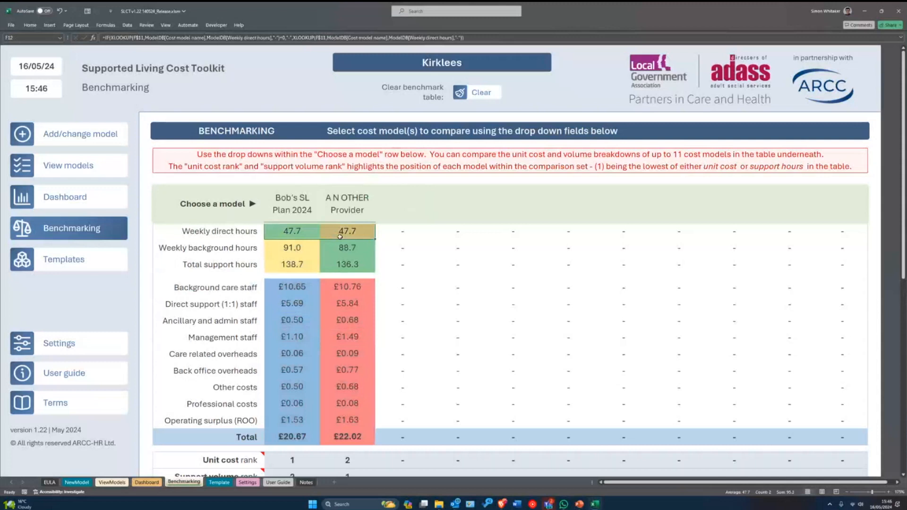
click(335, 248)
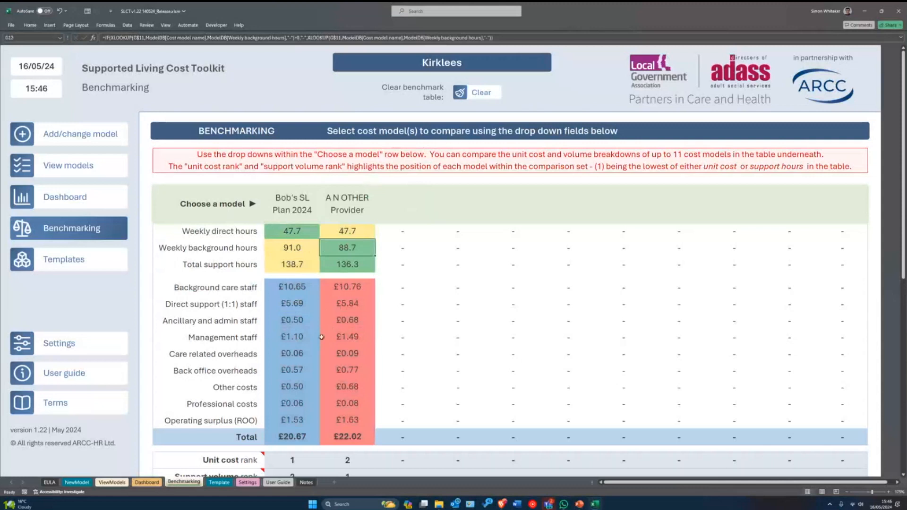
click(344, 321)
drag(347, 287, 347, 303)
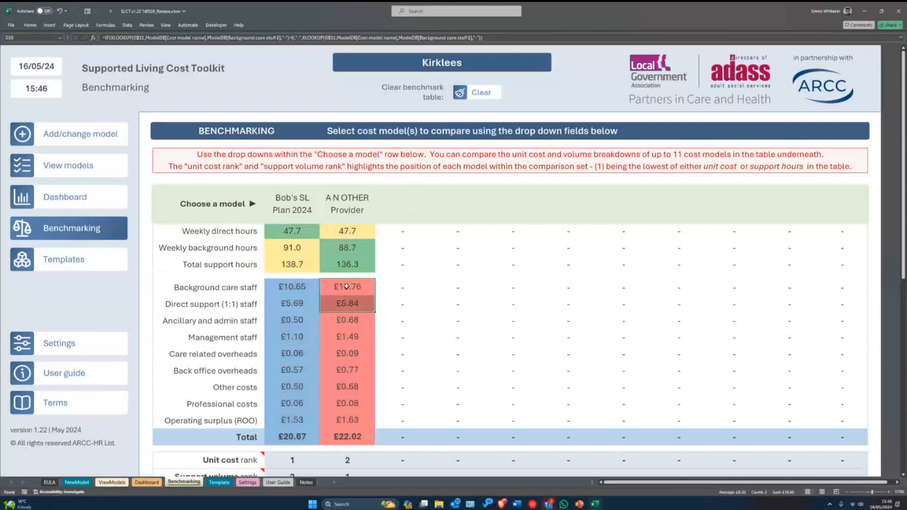
click(333, 325)
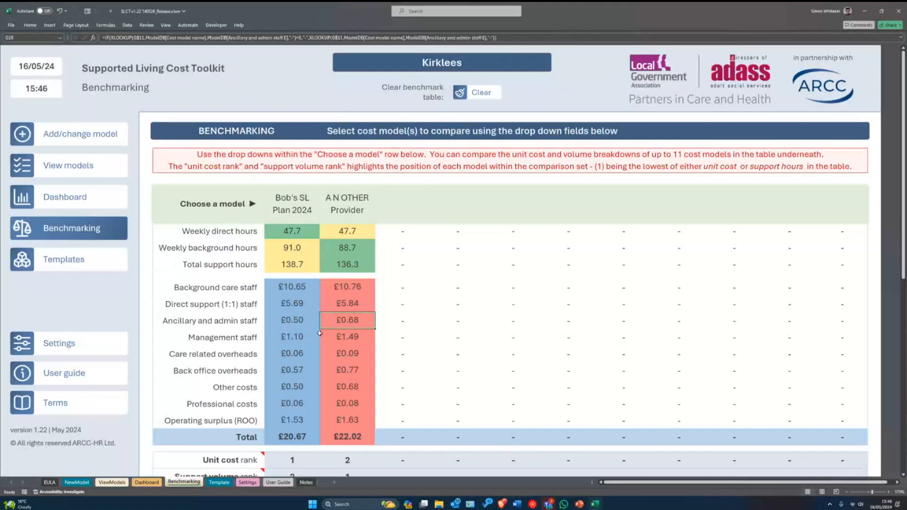
click(321, 337)
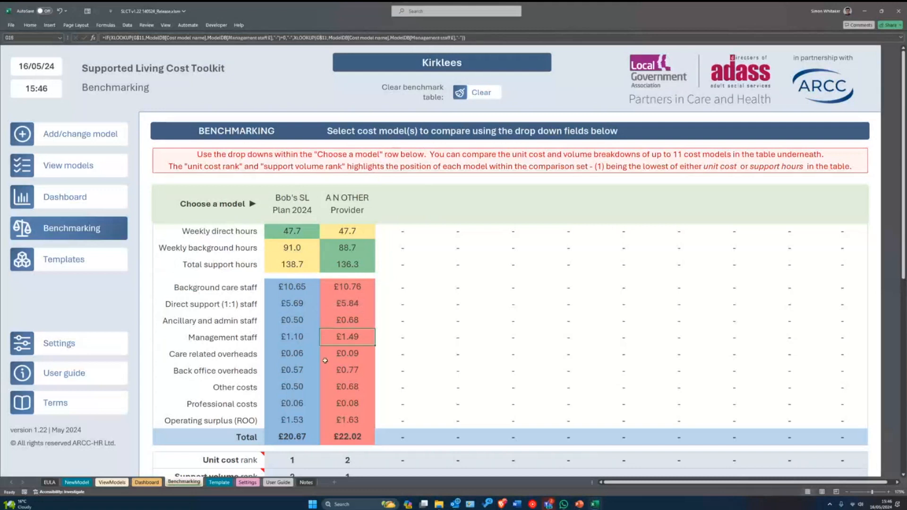
click(340, 324)
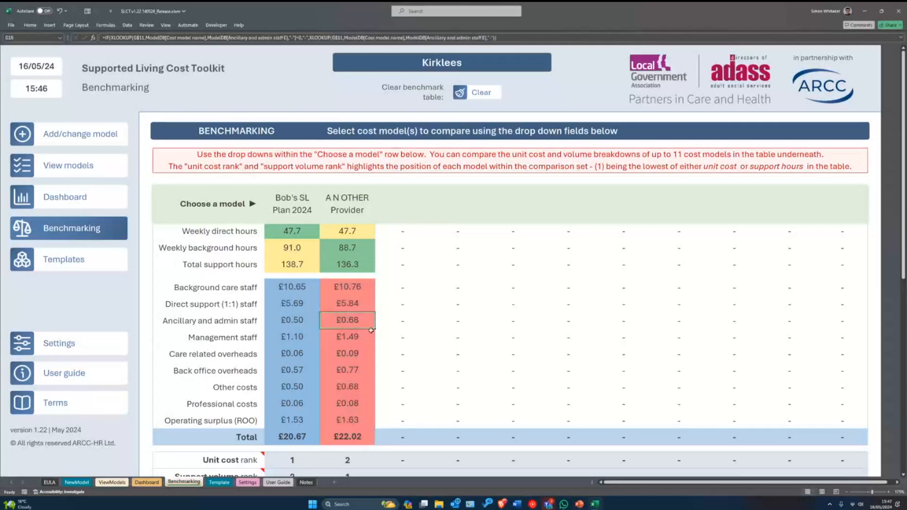
- Review A N OTHER Provider's column of figures, then open the empty third slot's model list
scroll(349, 333, down, 1)
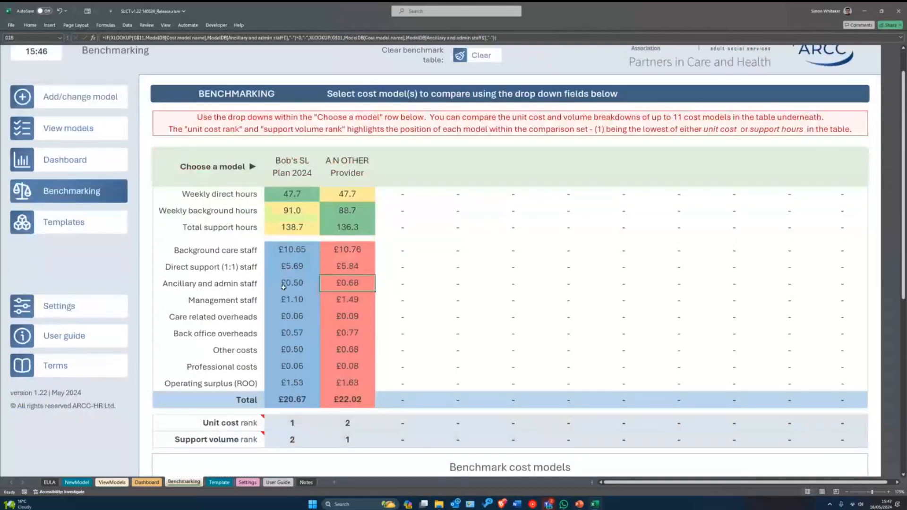
scroll(300, 302, up, 1)
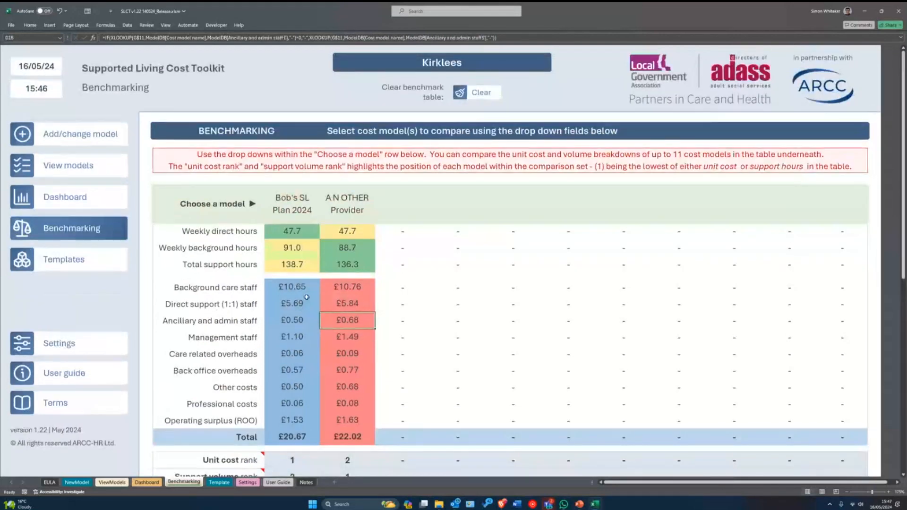
drag(360, 230, 349, 420)
click(355, 387)
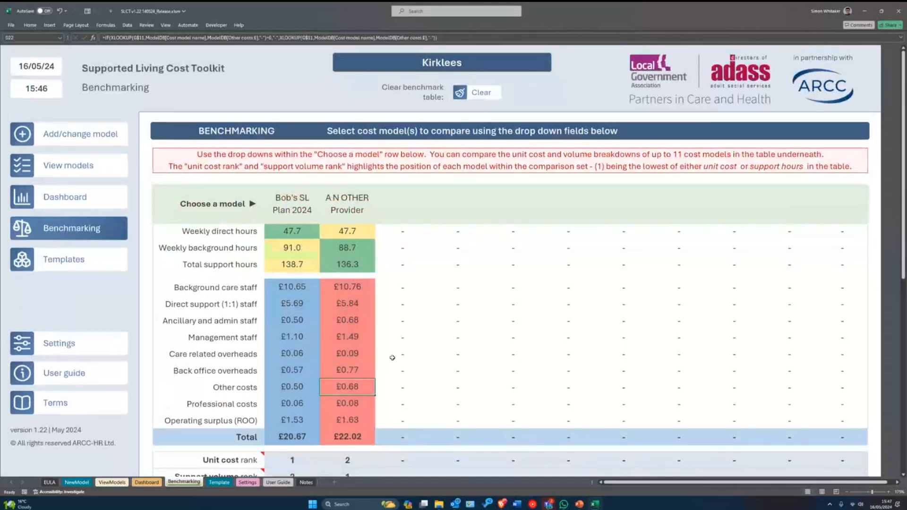
scroll(391, 358, down, 1)
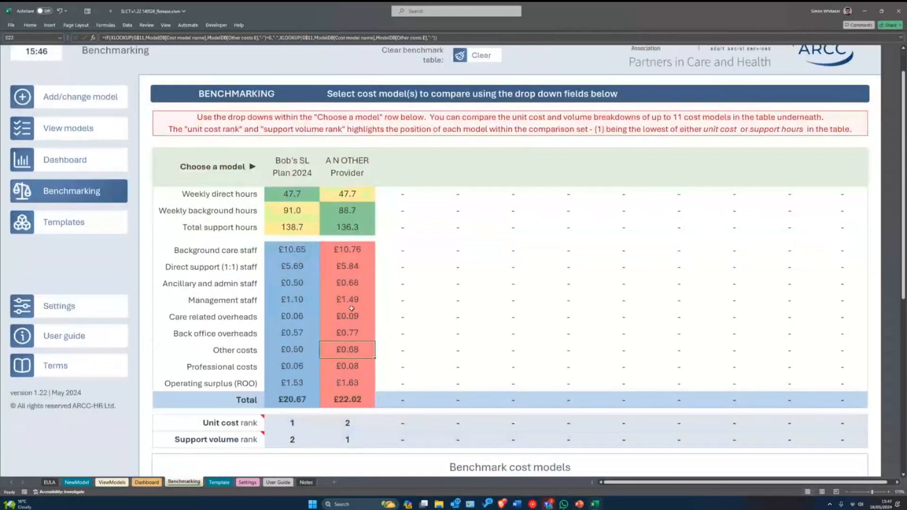
scroll(361, 307, down, 1)
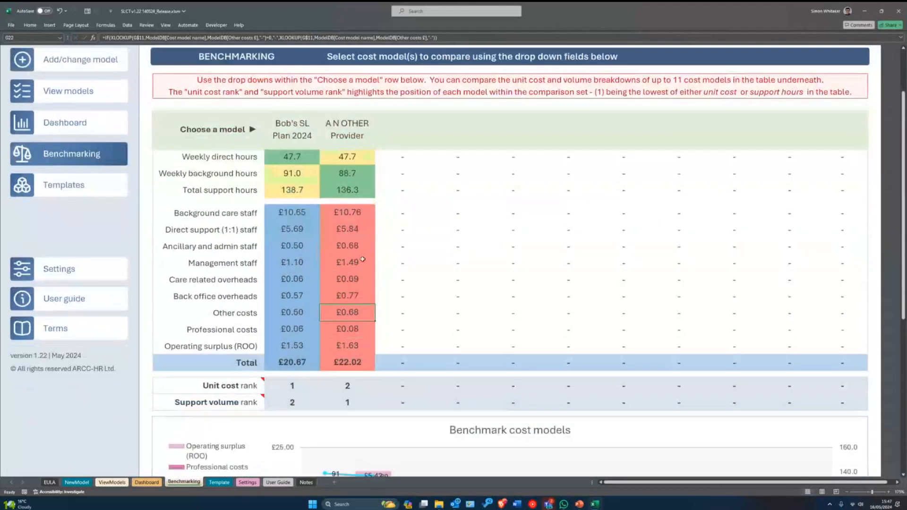
scroll(377, 316, down, 1)
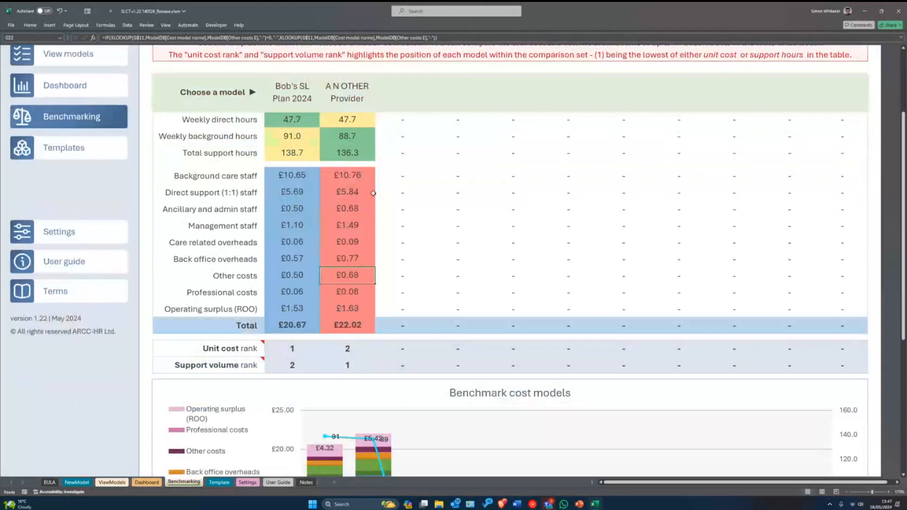
click(424, 79)
- Add Betty's SL Plan 2024 as the third model (£21.86, rank 2) and review its figures
click(434, 108)
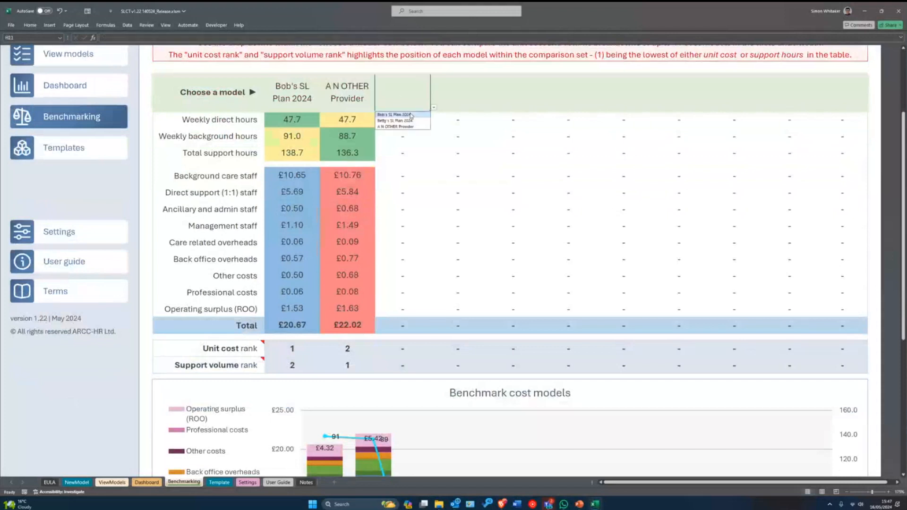
click(398, 121)
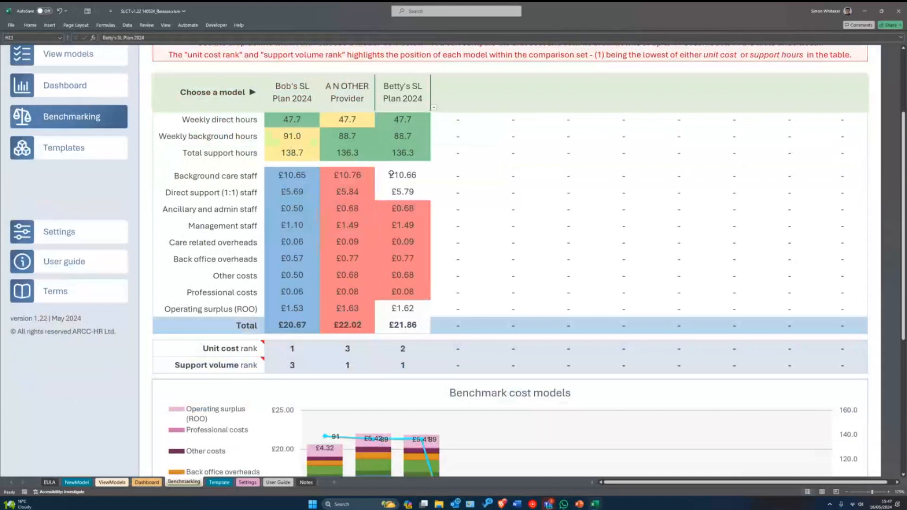
drag(403, 119, 403, 304)
click(409, 245)
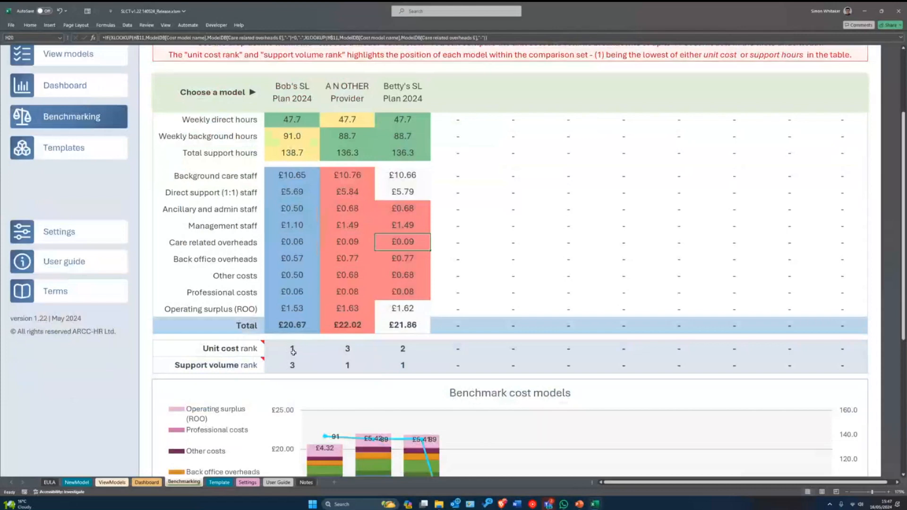
scroll(325, 367, up, 1)
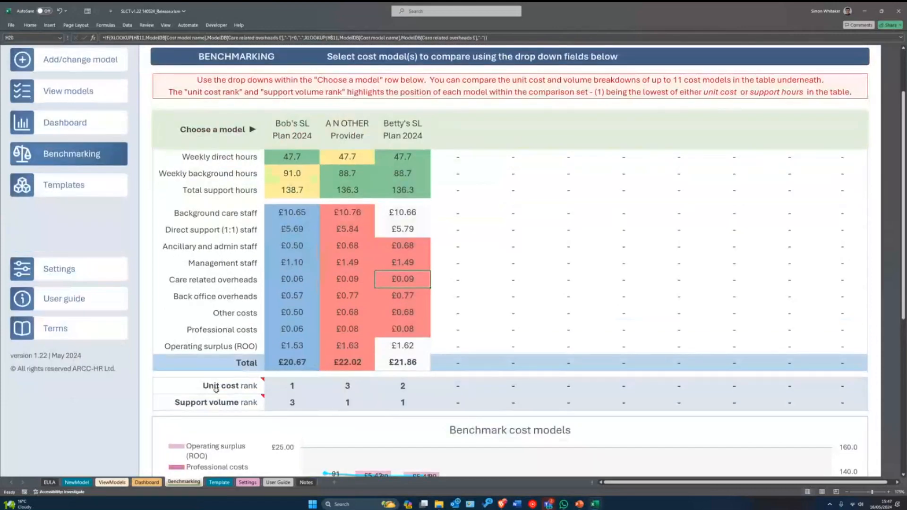
mouse_move(216, 387)
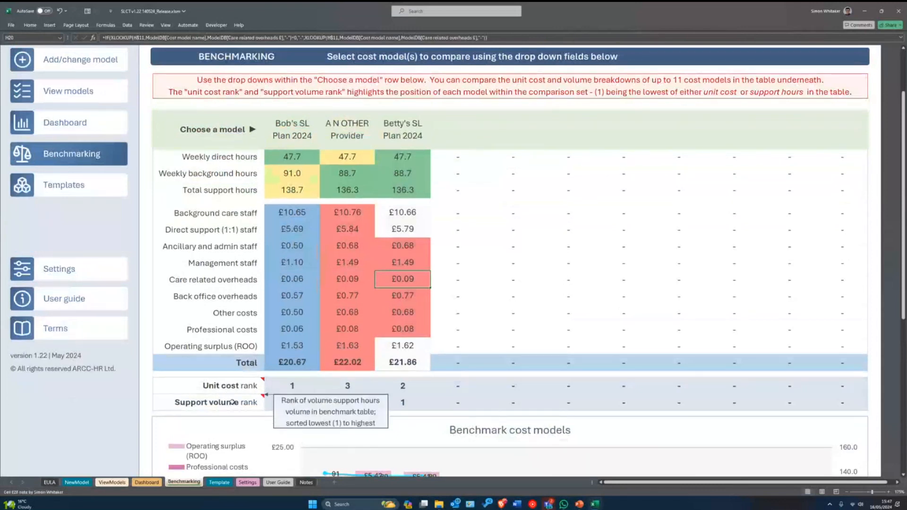
click(303, 388)
click(346, 403)
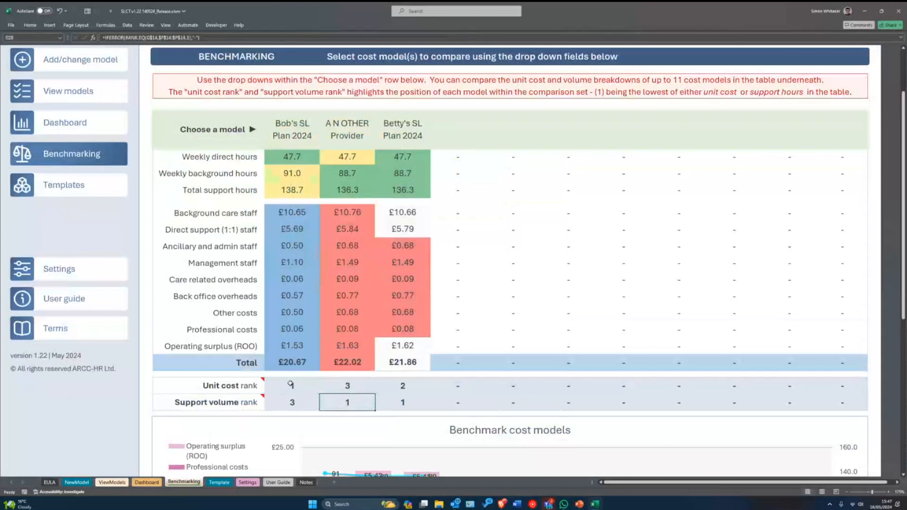
drag(291, 387, 456, 402)
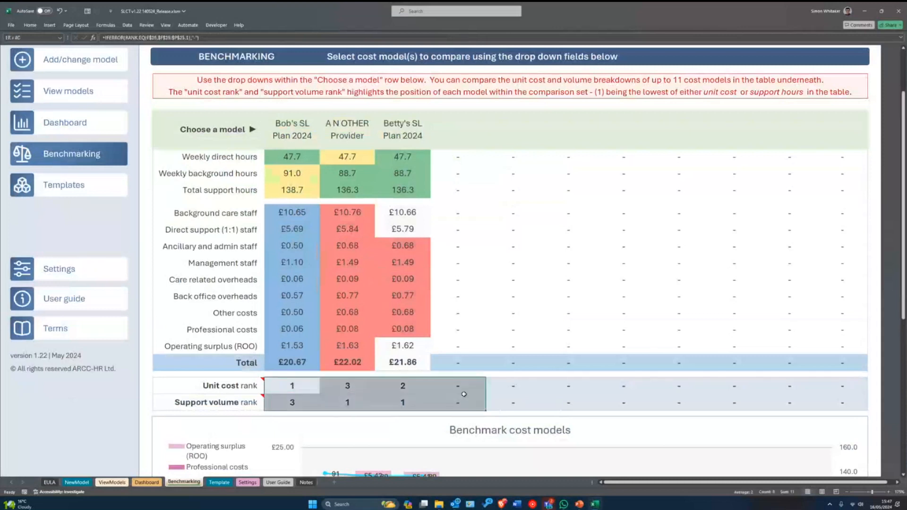
click(343, 403)
click(409, 408)
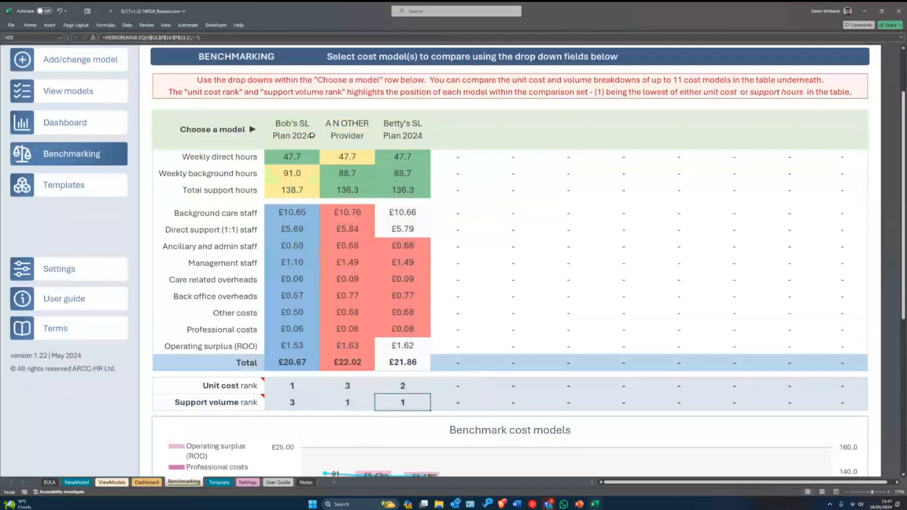
click(279, 390)
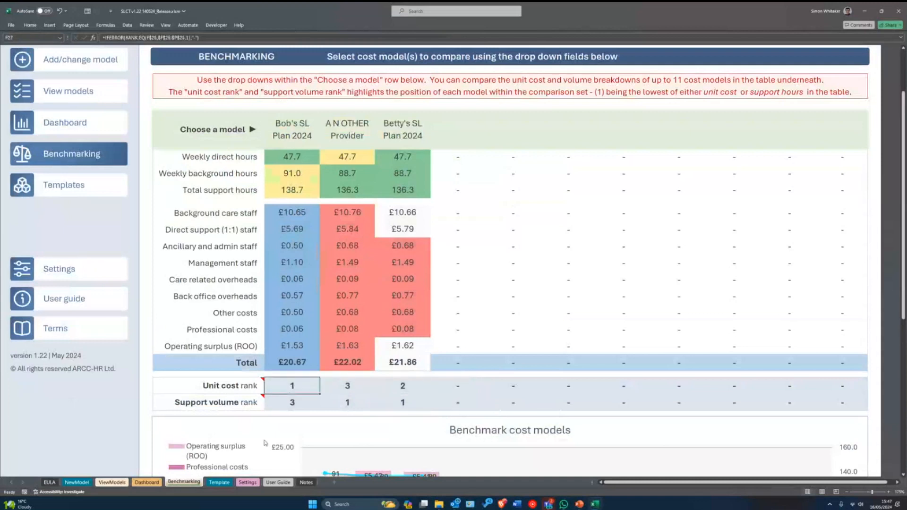
click(285, 403)
click(339, 406)
drag(343, 384, 396, 396)
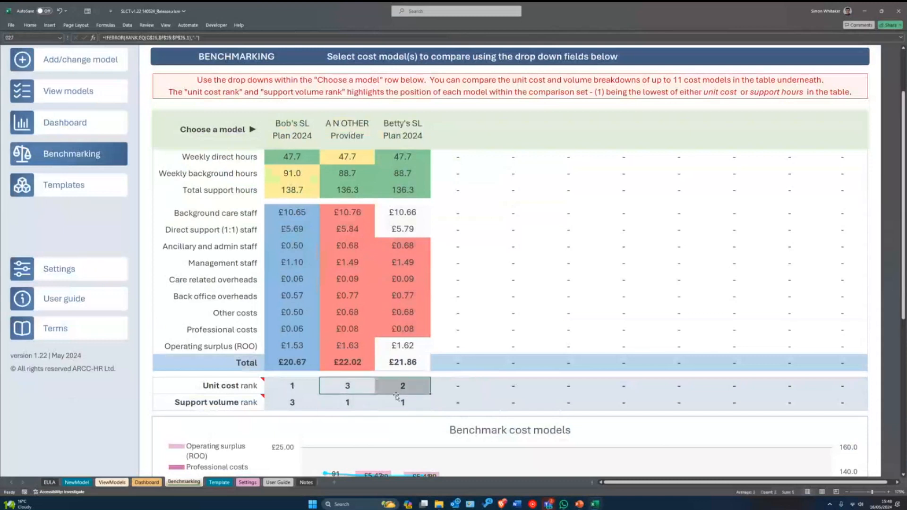
click(339, 404)
drag(405, 404, 347, 399)
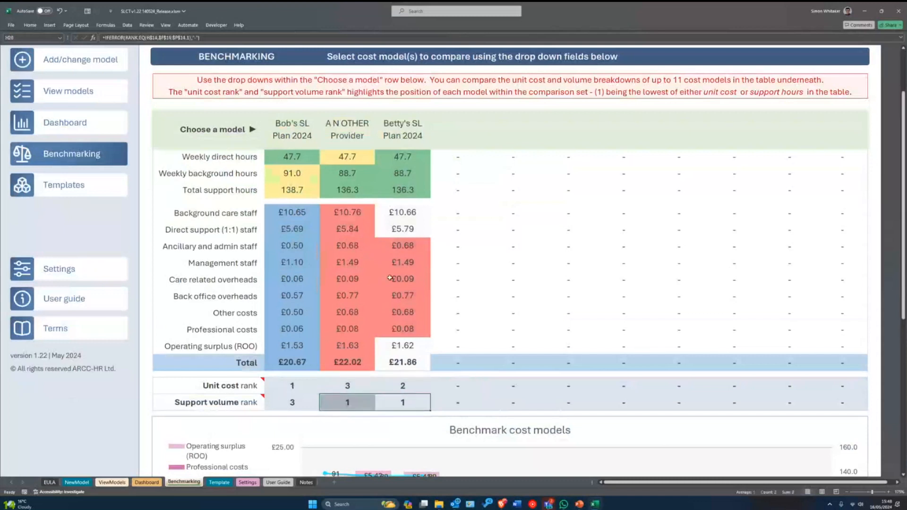
scroll(390, 279, down, 3)
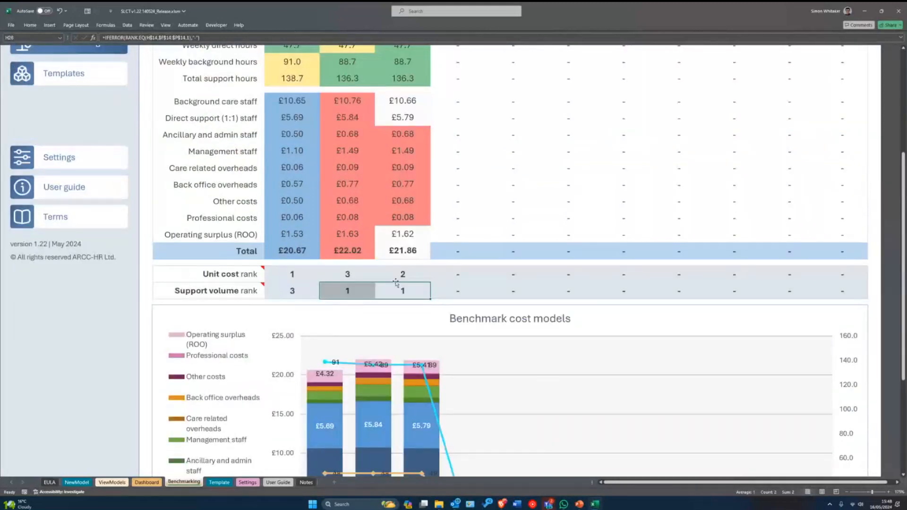
scroll(405, 323, up, 1)
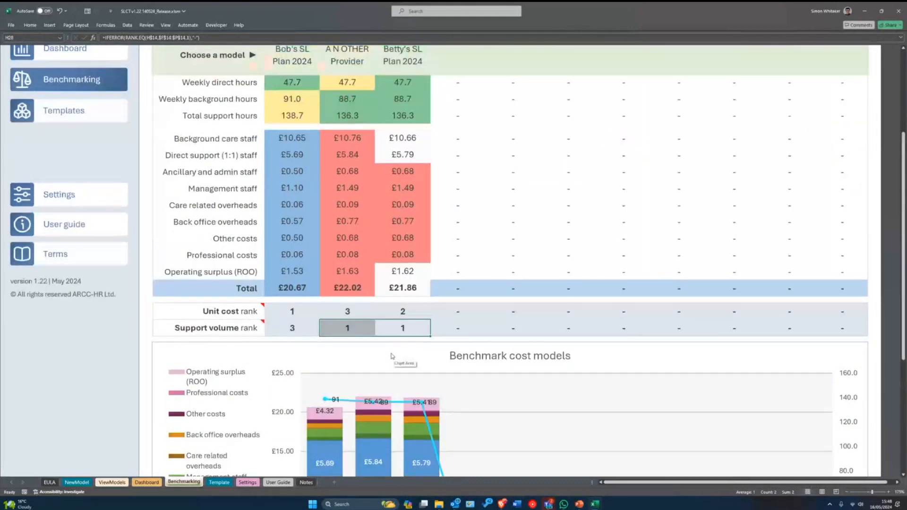
scroll(393, 364, up, 1)
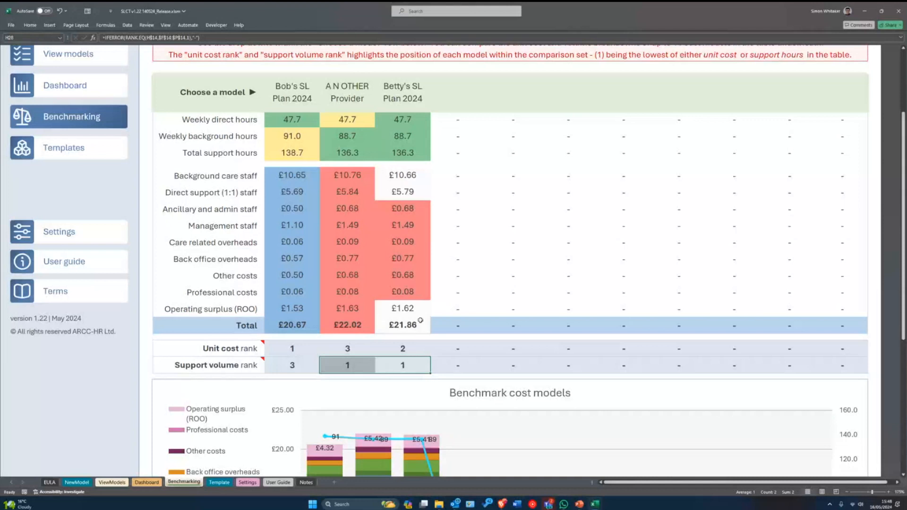
scroll(418, 320, down, 1)
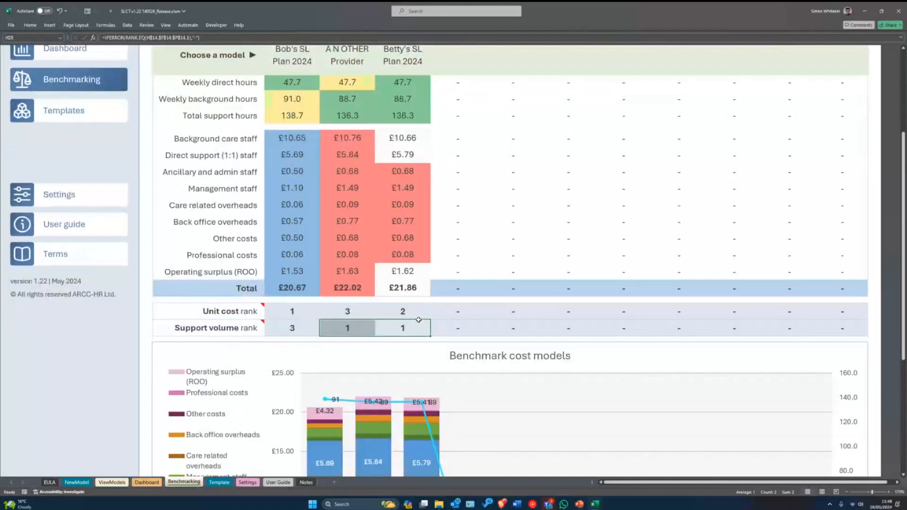
scroll(376, 275, up, 2)
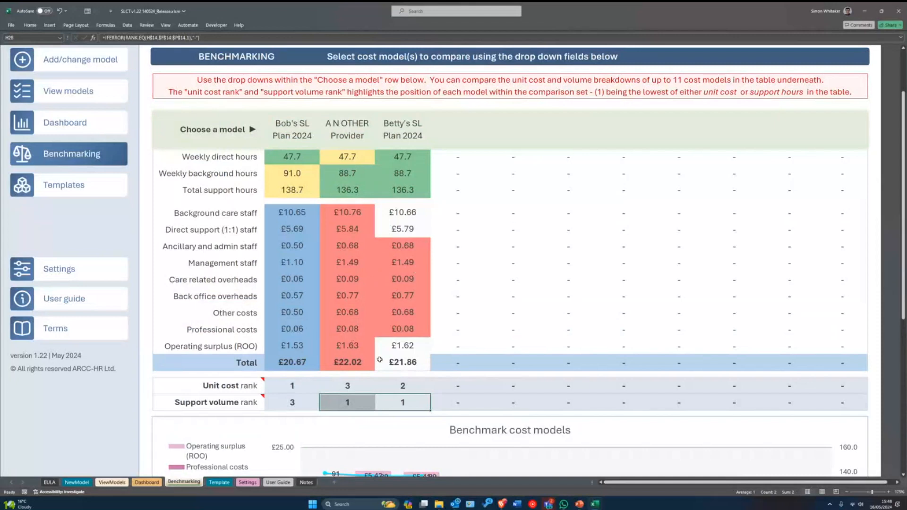
scroll(382, 340, down, 2)
scroll(378, 322, up, 1)
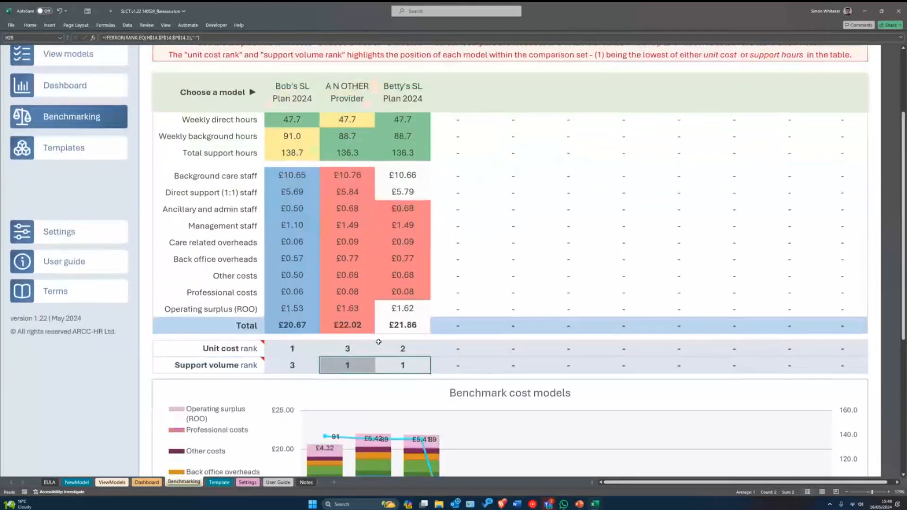
scroll(380, 326, down, 3)
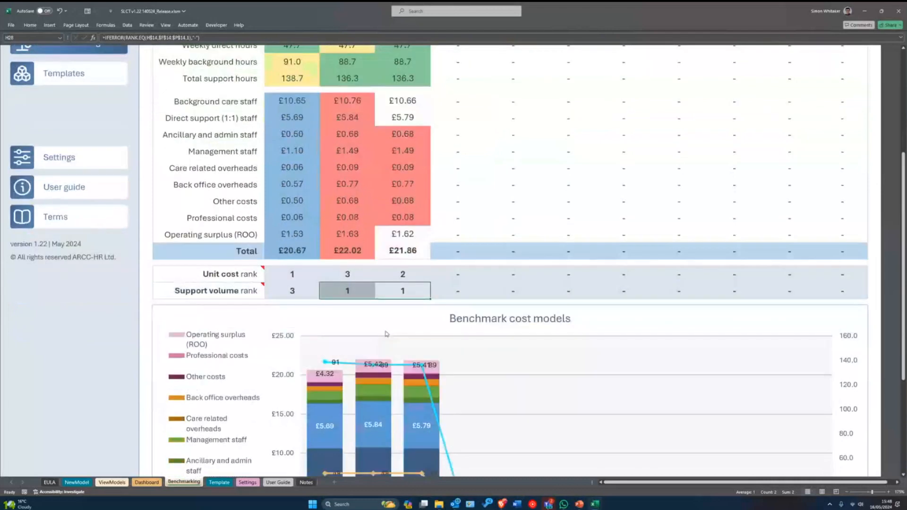
scroll(387, 333, down, 2)
scroll(385, 326, down, 1)
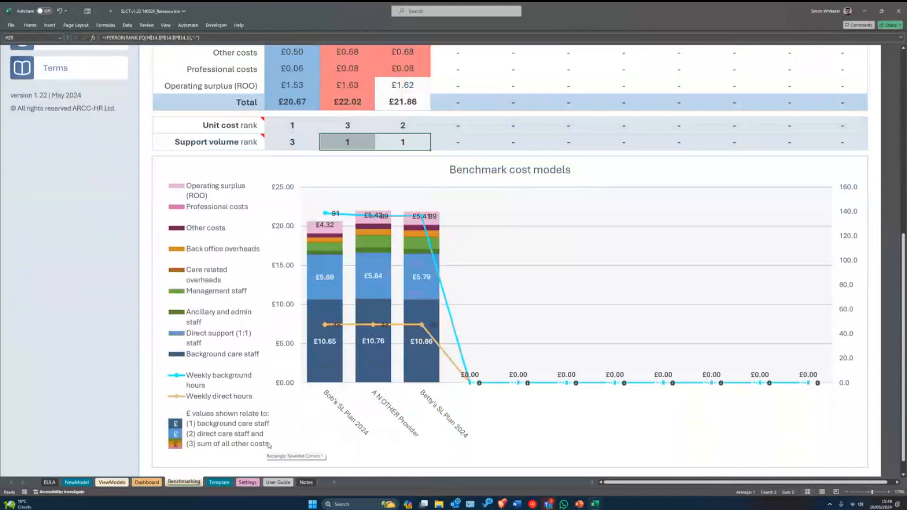
scroll(265, 442, up, 1)
scroll(264, 434, up, 5)
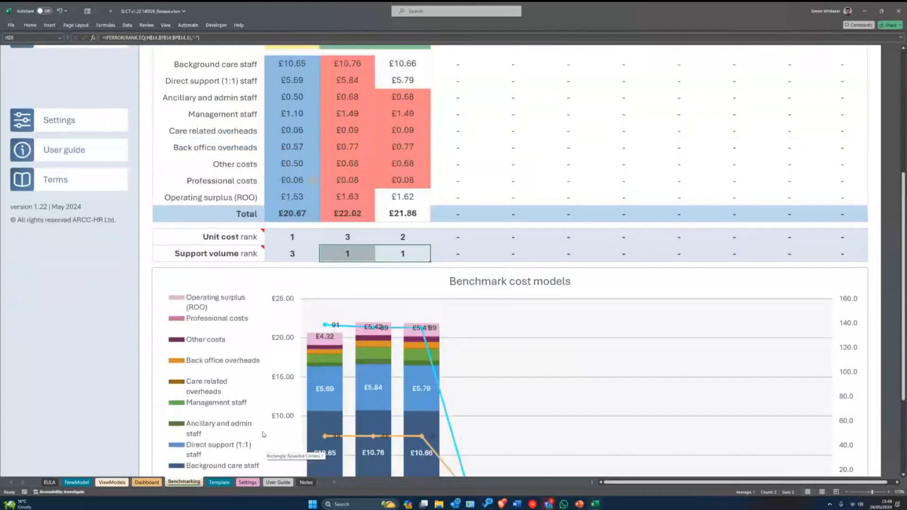
scroll(262, 432, up, 2)
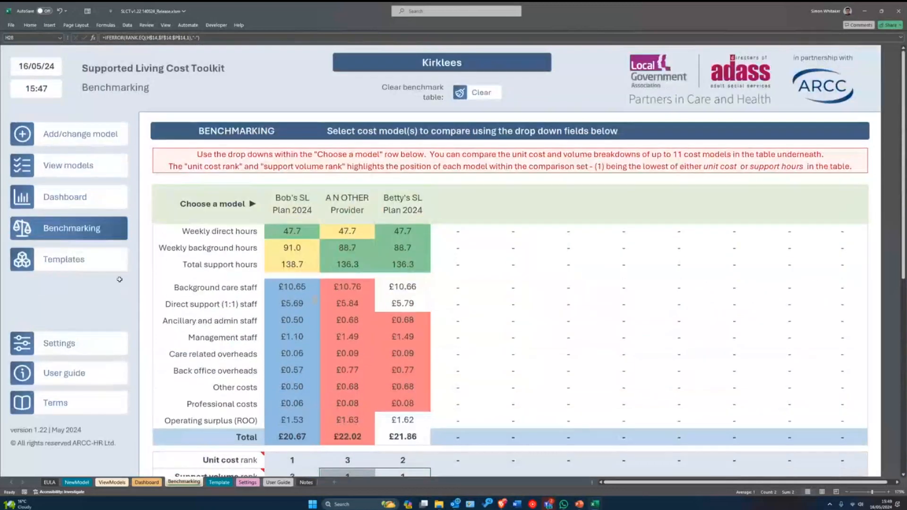
- Switch to the Templates sheet showing the blank Add/Change Cost Model form
click(60, 258)
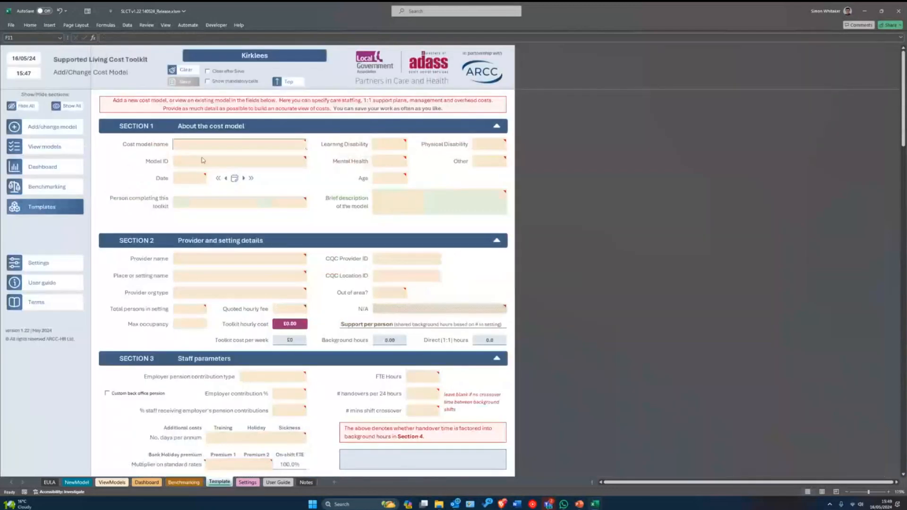
mouse_move(195, 144)
scroll(234, 258, up, 3)
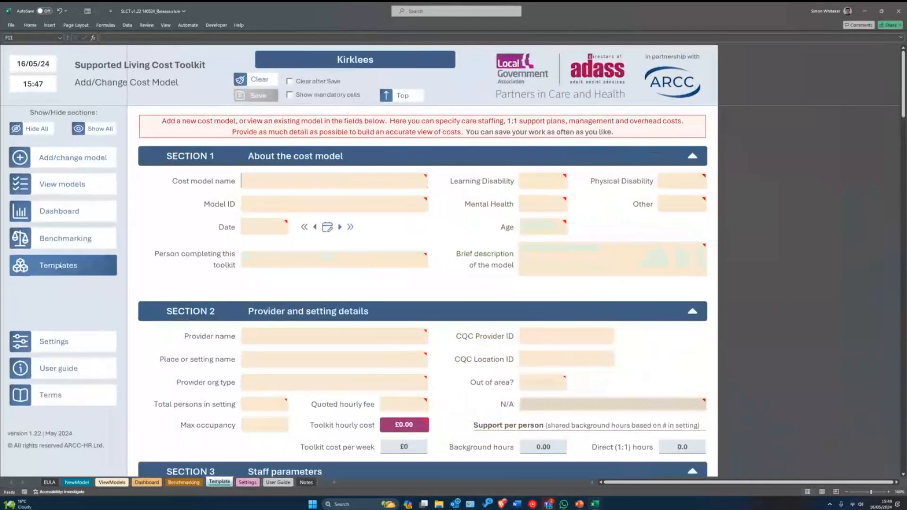